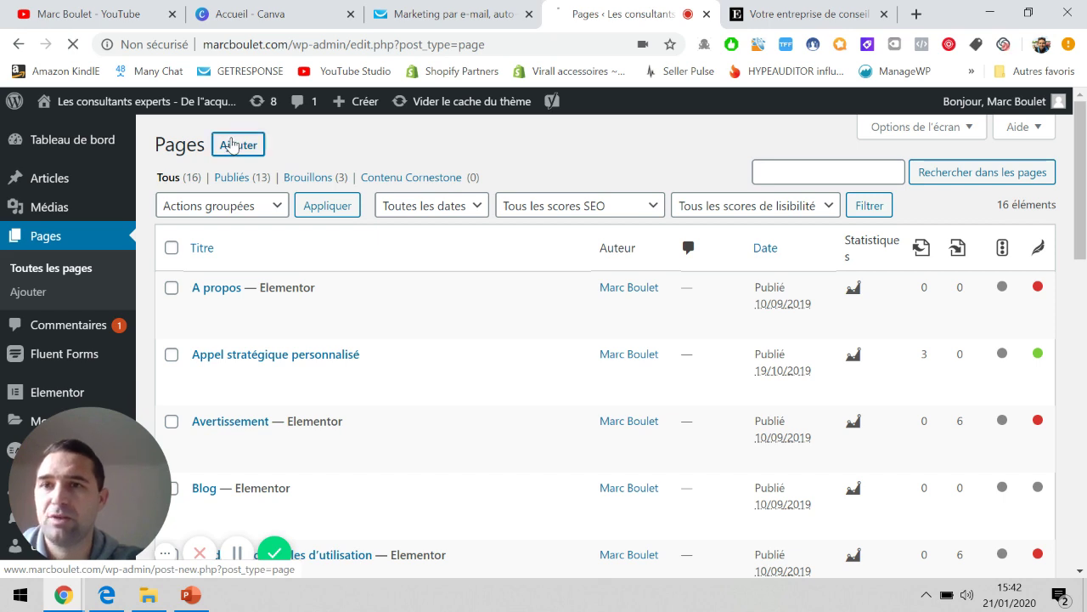
Start a new blank page, then go back to the list of pages.
left_click(232, 144)
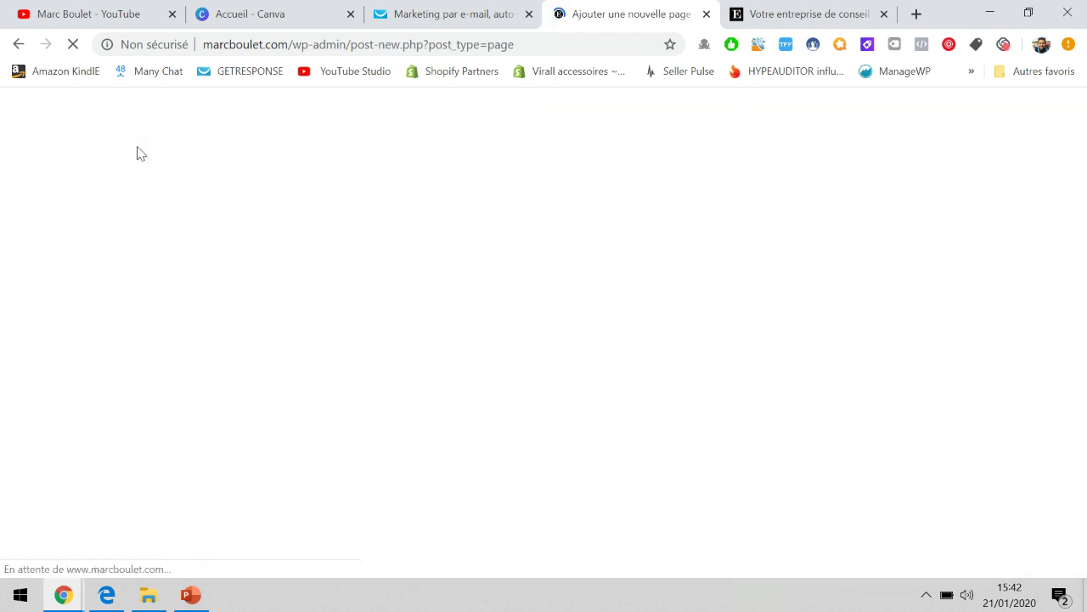
left_click(21, 44)
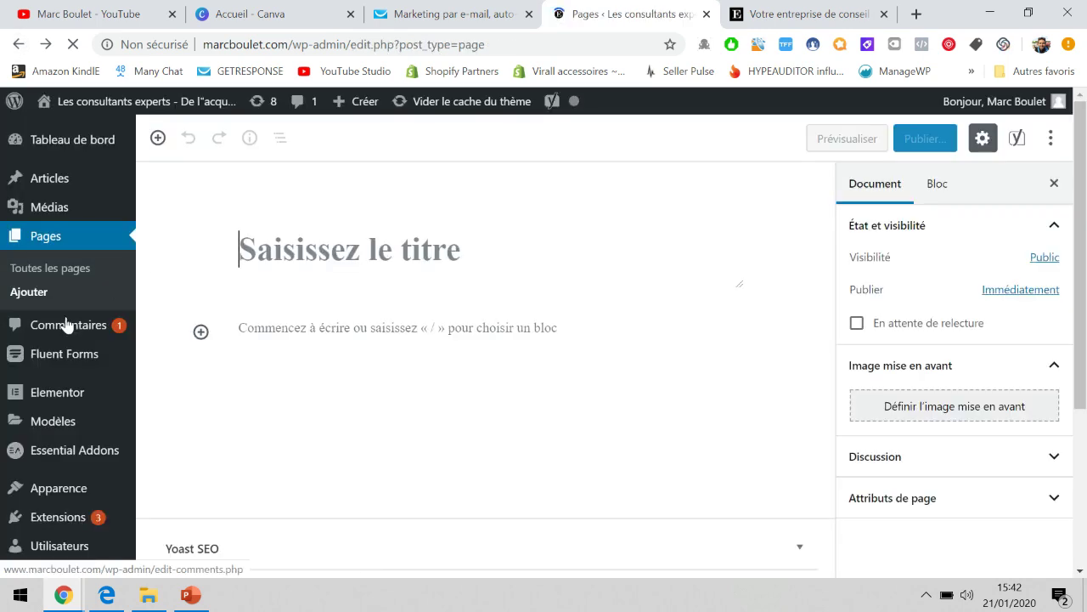
scroll(59, 393, "down", 2)
scroll(60, 393, "down", 3)
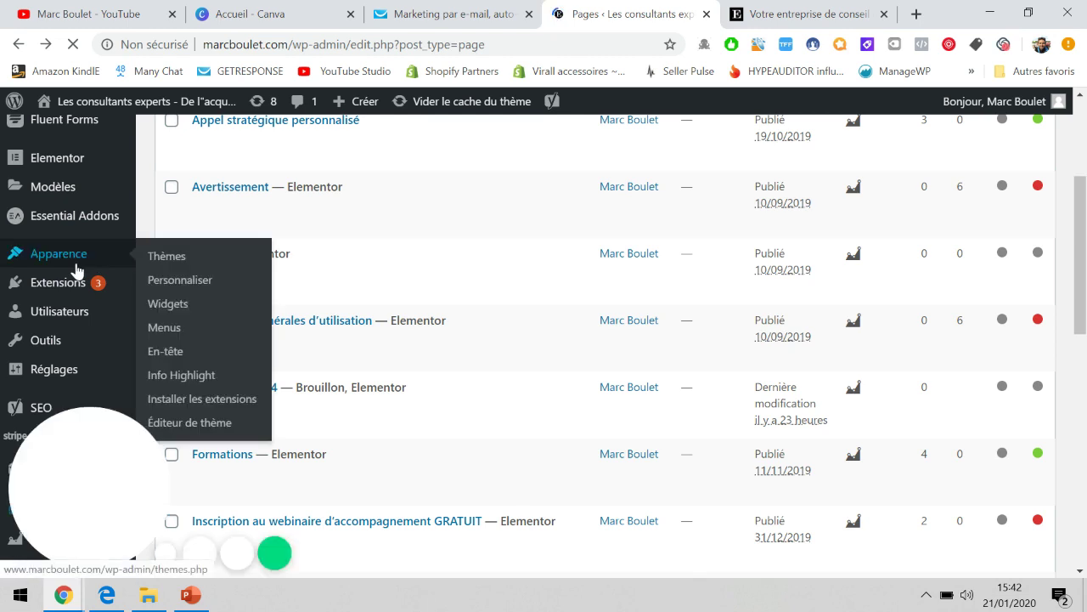
In Add Plugins, search 'elementor', then clear it and search 'direct stripe'.
mouse_move(64, 287)
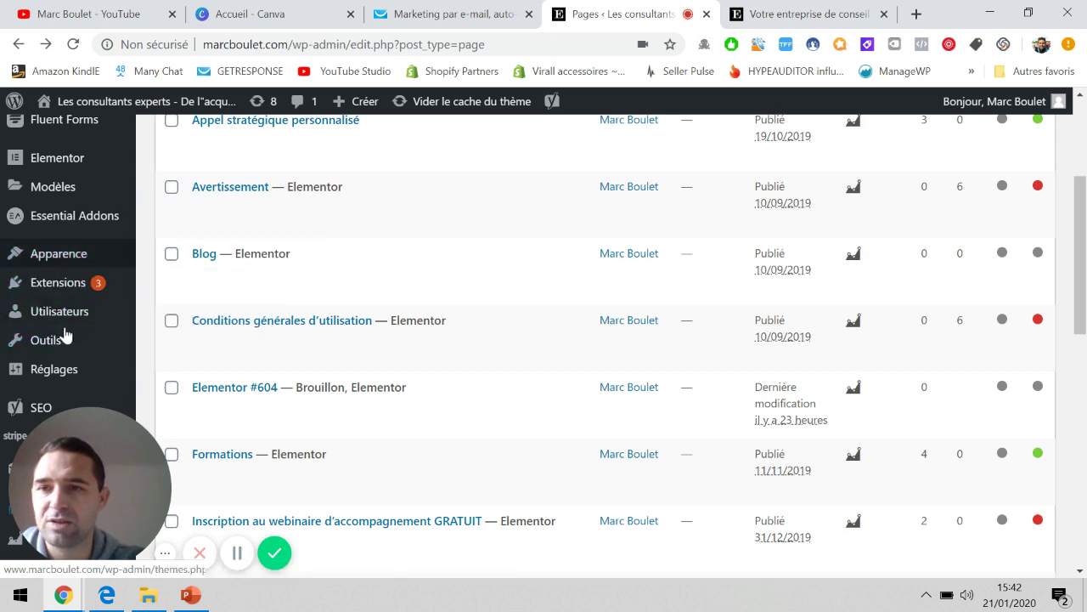
mouse_move(67, 262)
mouse_move(74, 308)
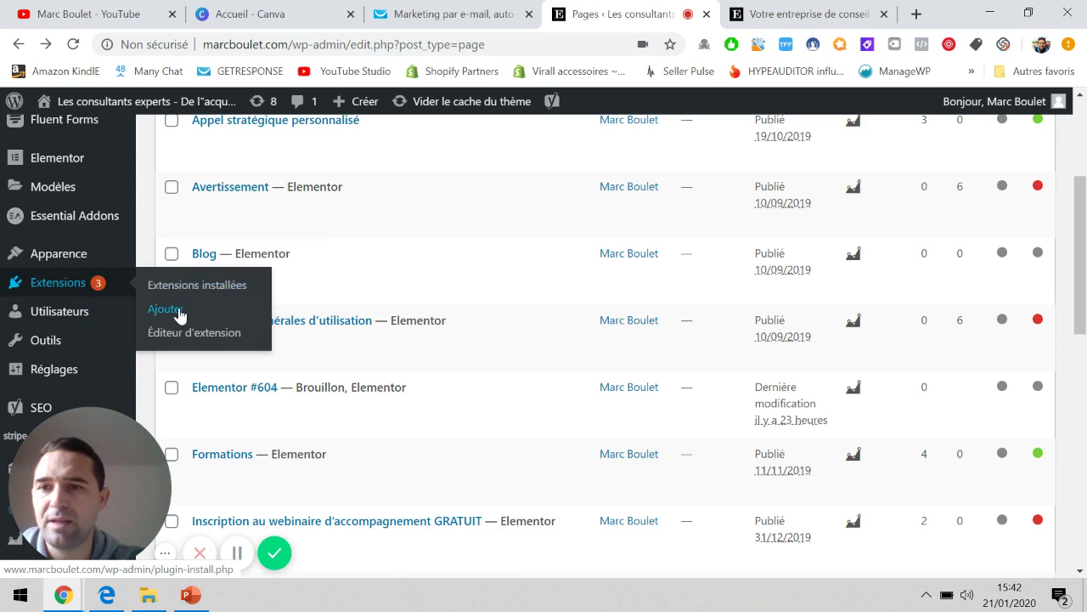
left_click(179, 311)
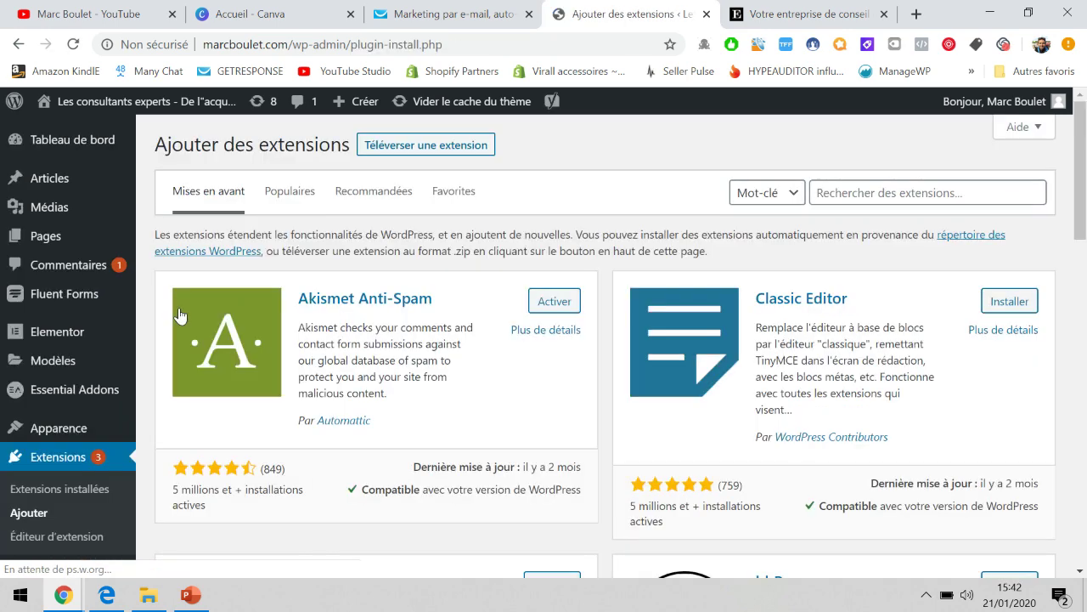
left_click(860, 194)
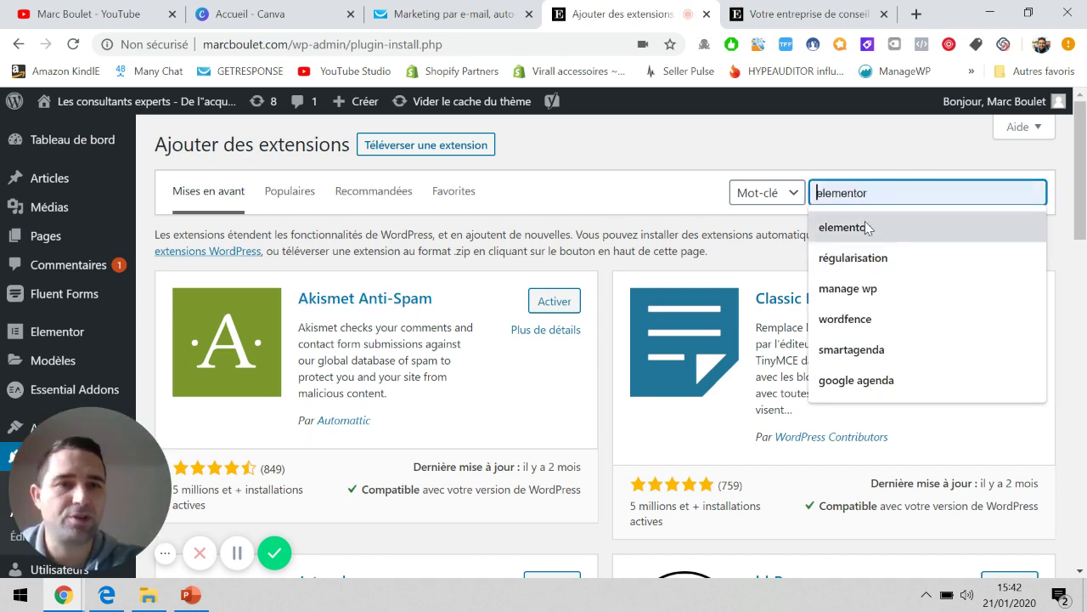
left_click(848, 226)
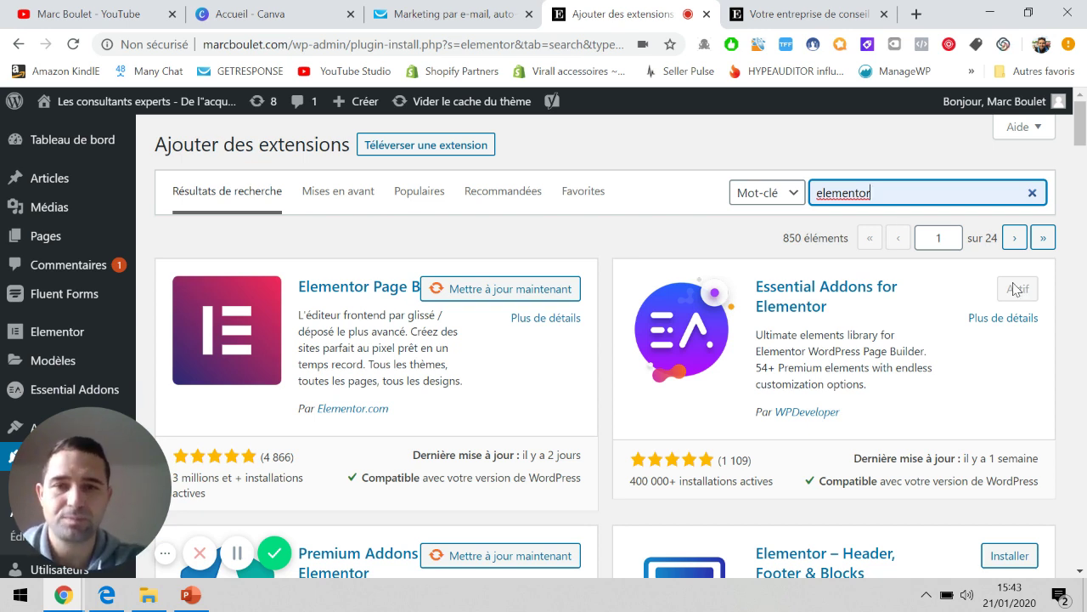
left_click(1033, 193)
type("direct stripe")
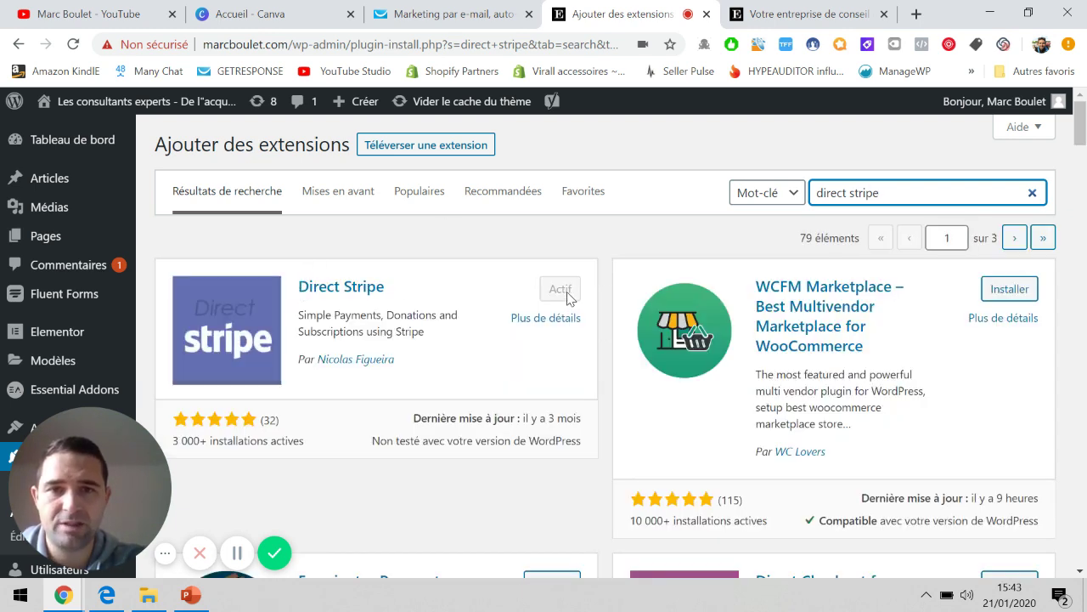
scroll(463, 296, "down", 3)
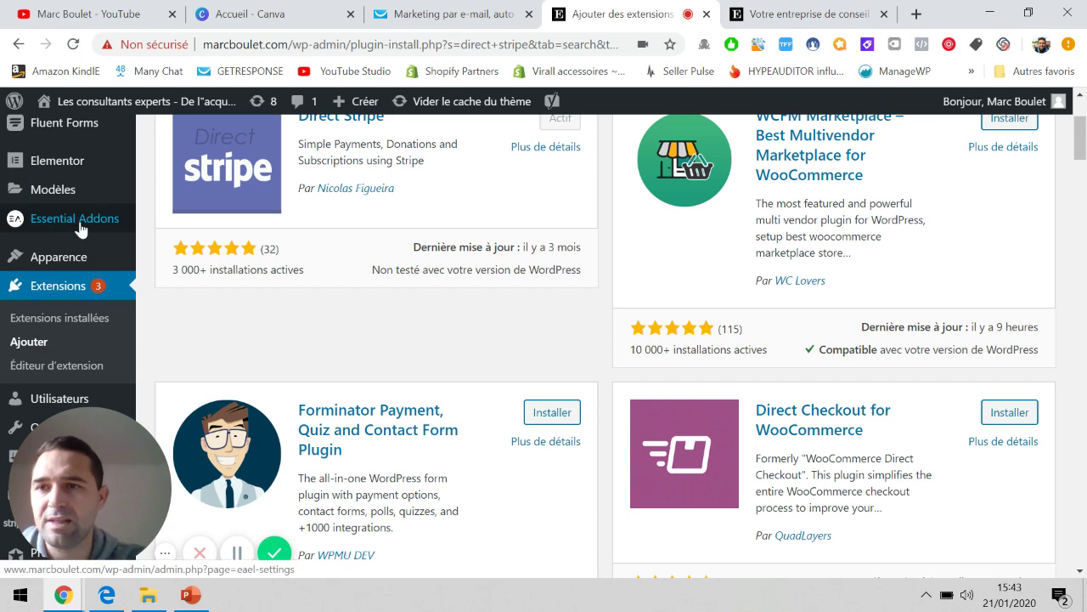
mouse_move(55, 166)
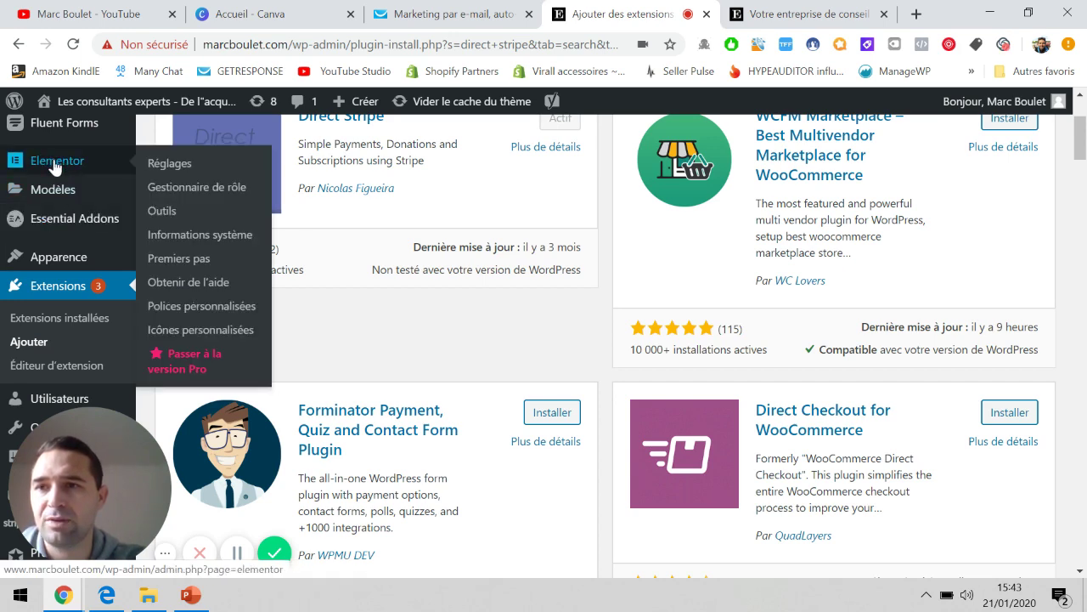
mouse_move(51, 197)
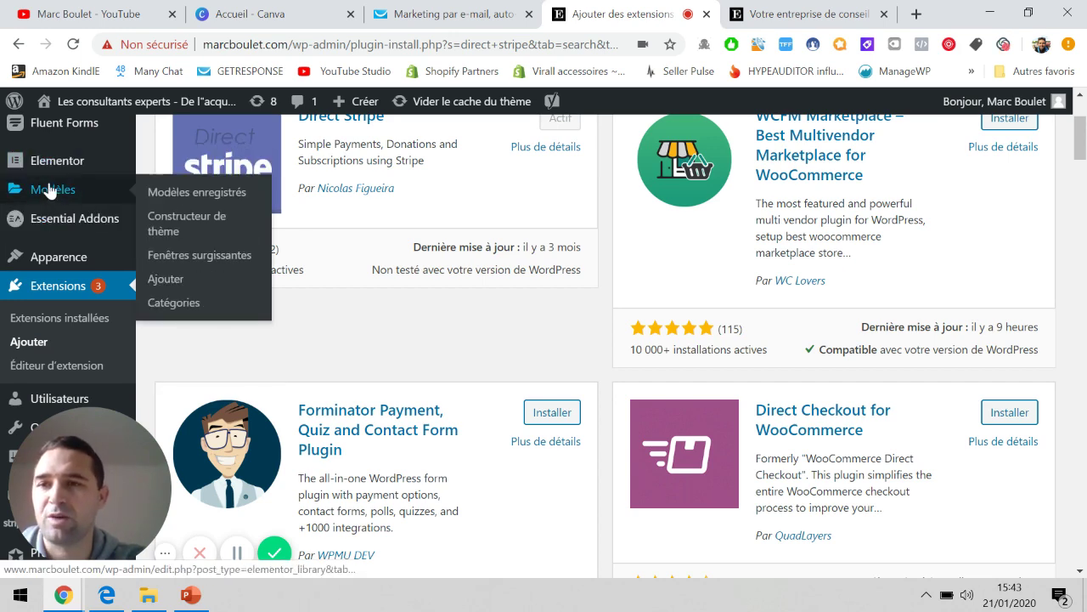
scroll(49, 190, "down", 2)
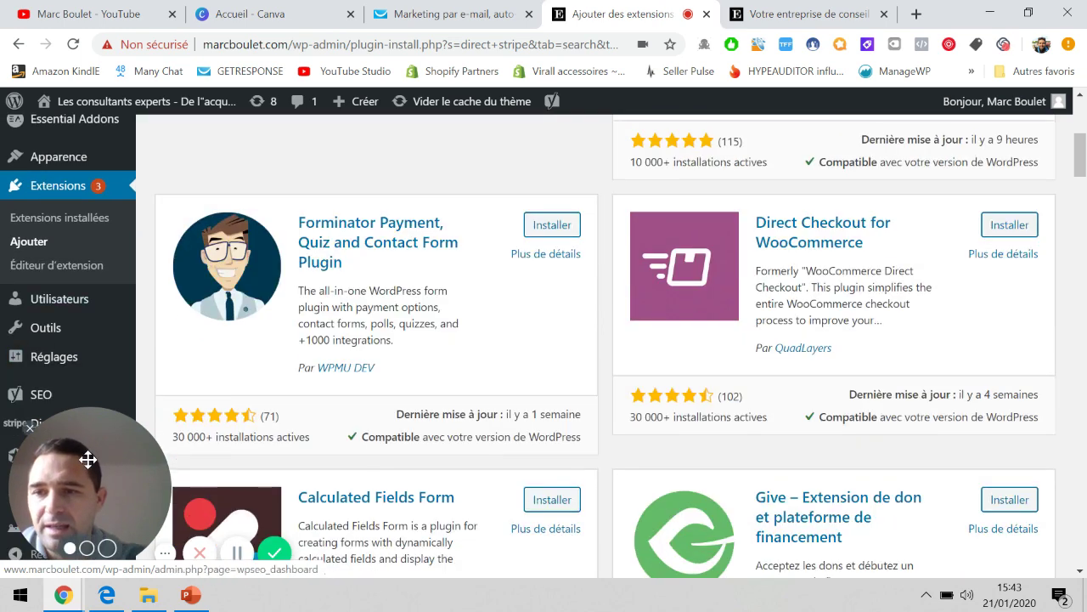
left_click_drag(86, 471, 269, 467)
mouse_move(76, 429)
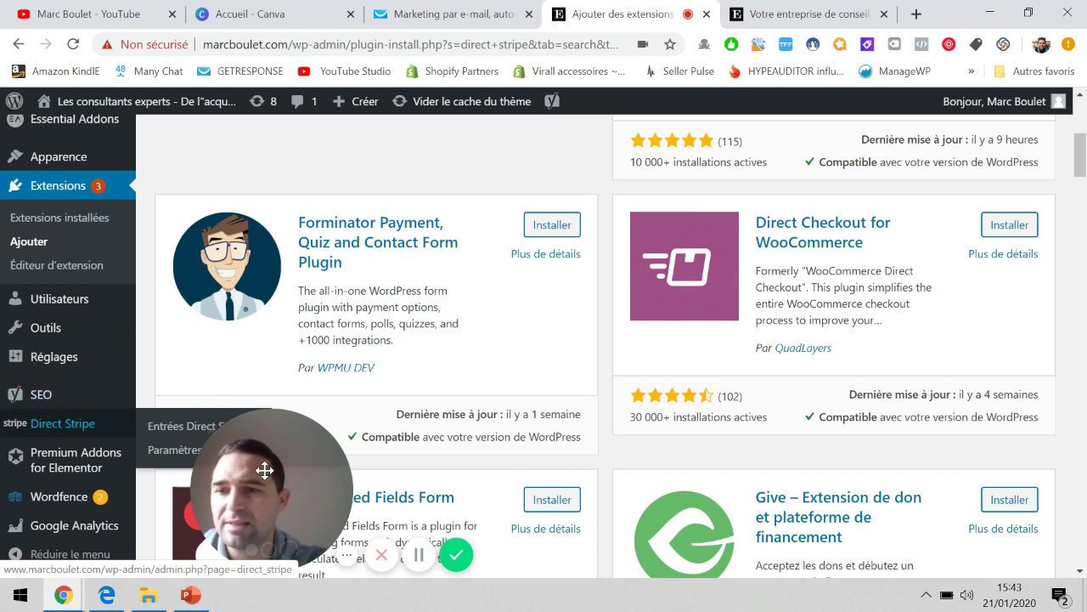
mouse_move(331, 472)
left_click_drag(331, 473, 411, 472)
mouse_move(127, 423)
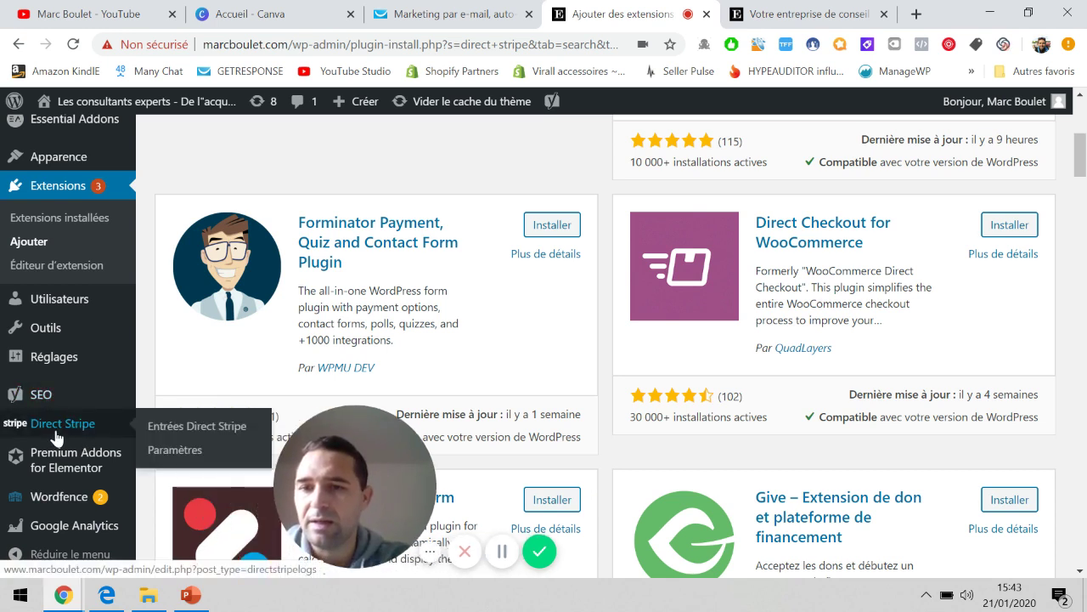
mouse_move(294, 471)
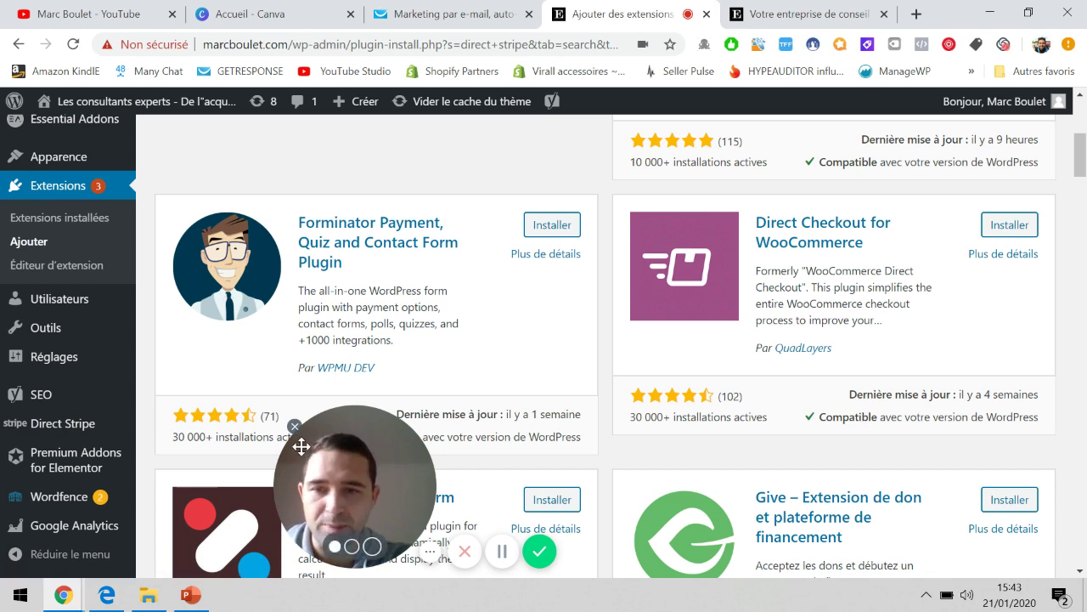
left_click(294, 427)
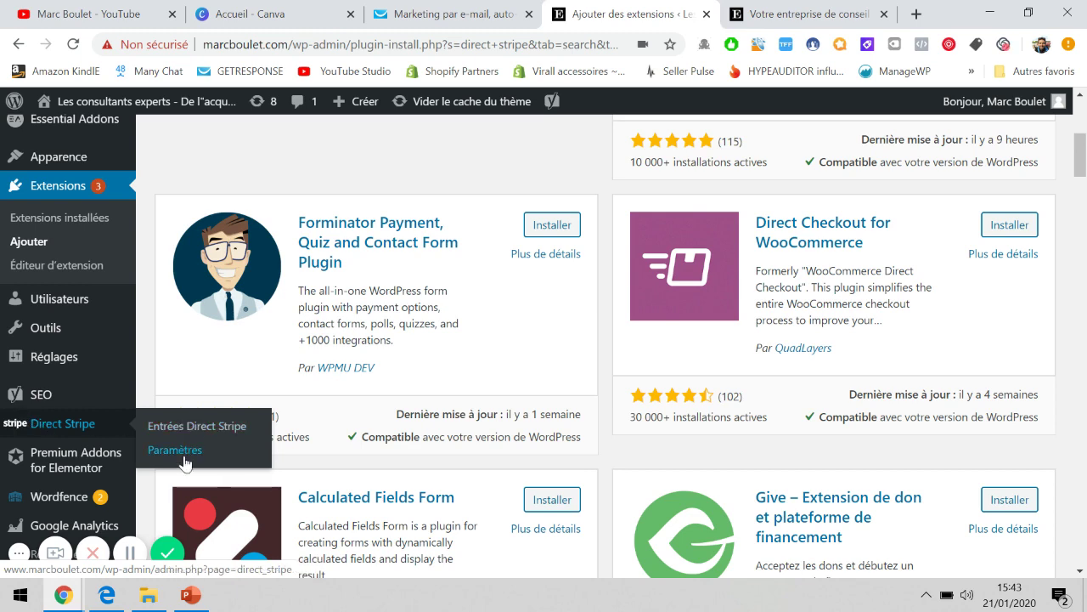
scroll(150, 393, "up", 4)
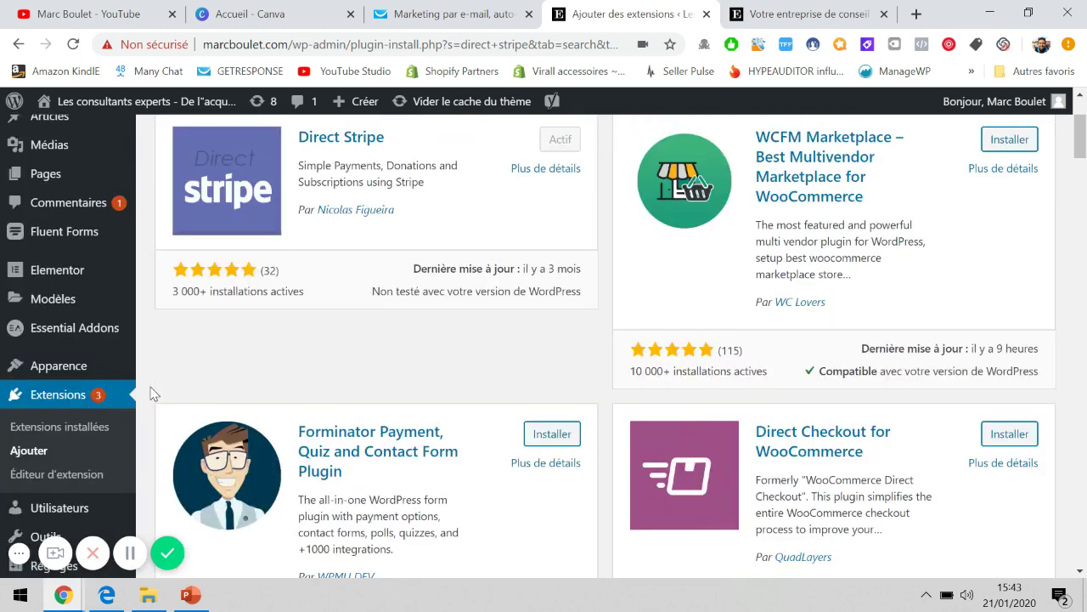
mouse_move(59, 234)
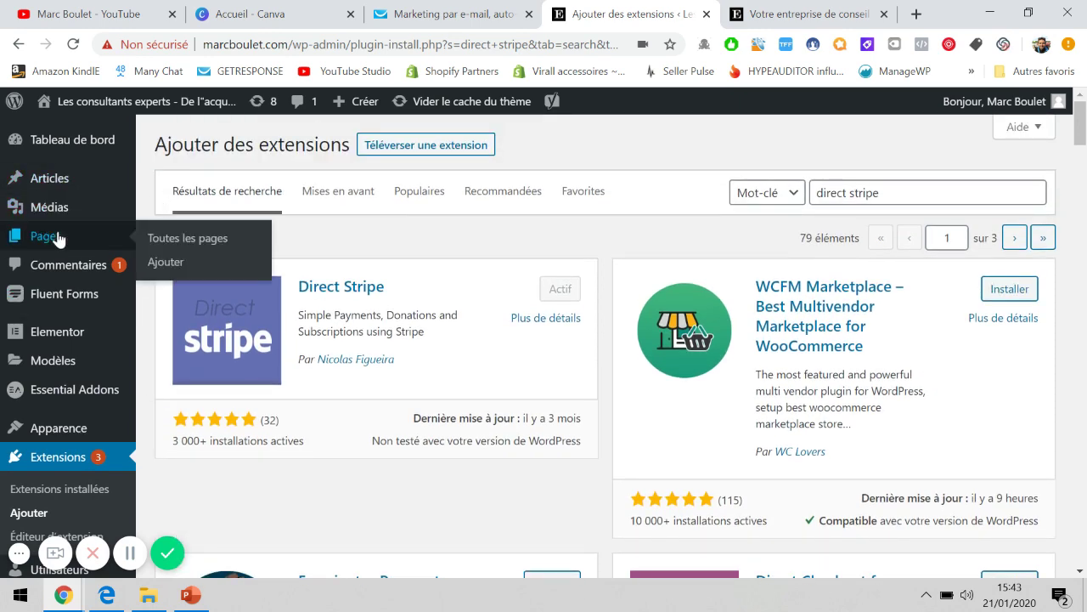
Add a new page and title it 'Test - Landing page contenu gratuit', checking the conversion funnel slide along the way.
left_click(172, 265)
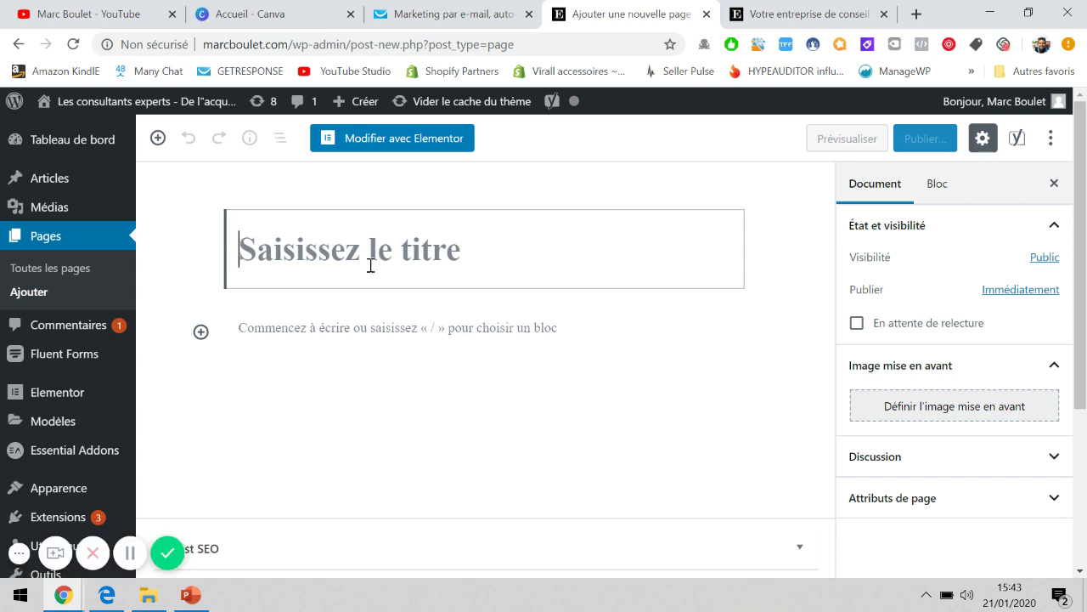
type("Test -")
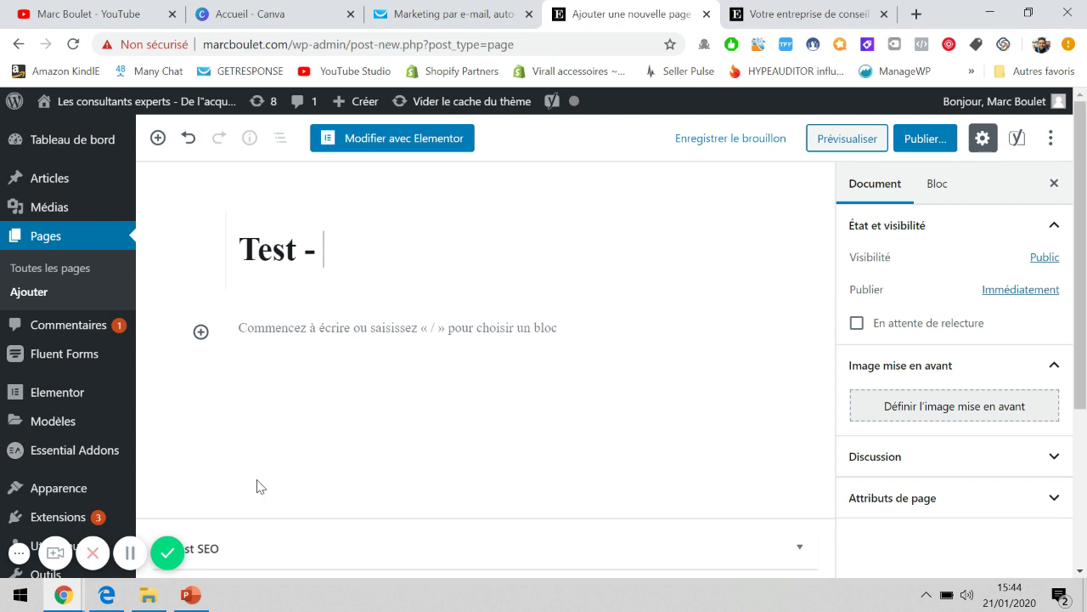
left_click(191, 594)
left_click(128, 217)
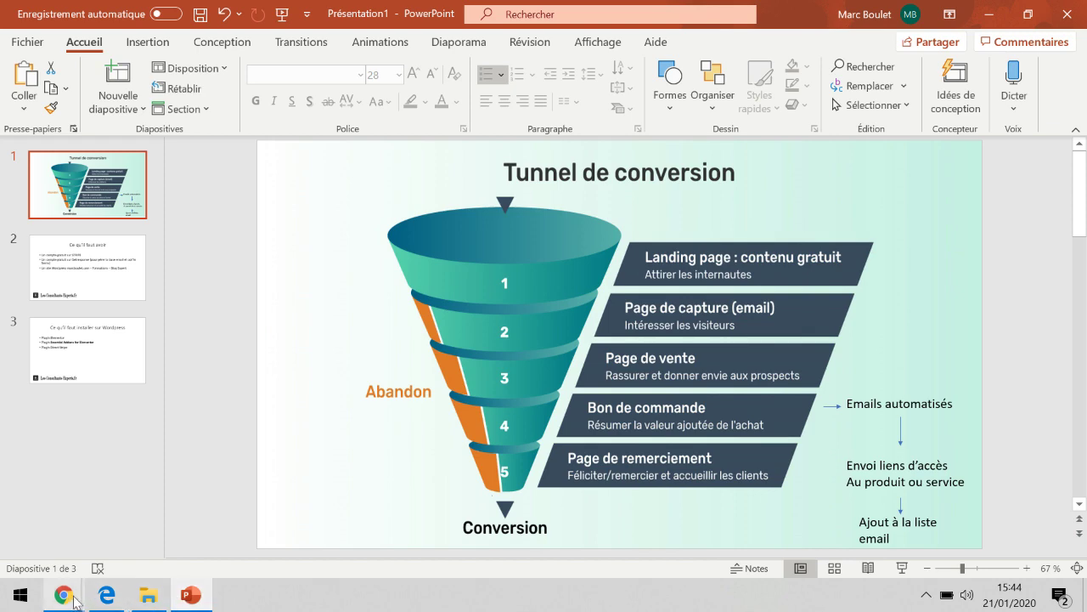
mouse_move(79, 601)
left_click(106, 535)
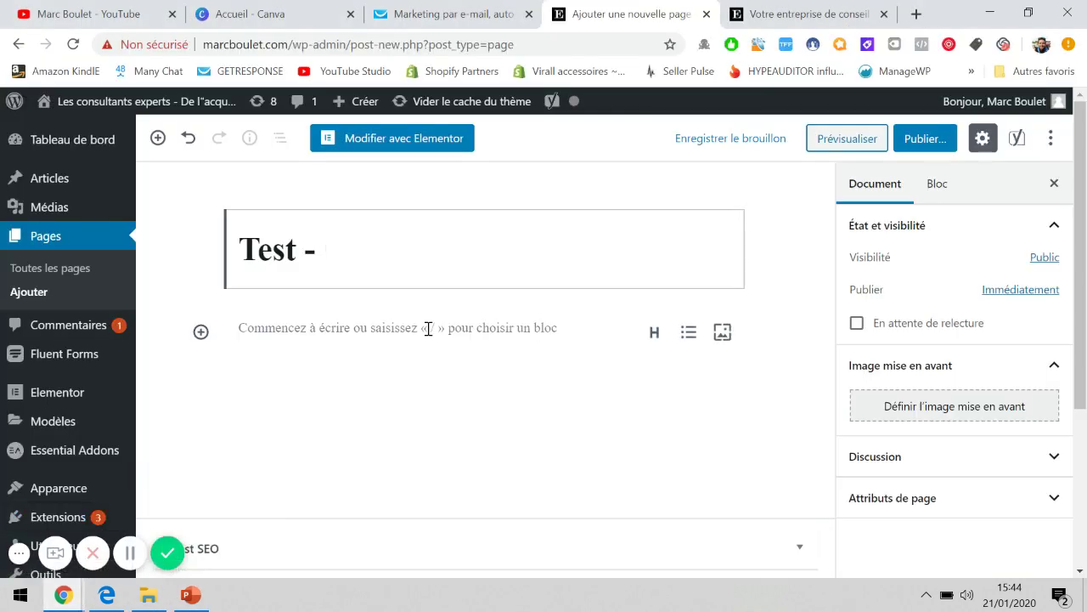
type("Landing page ")
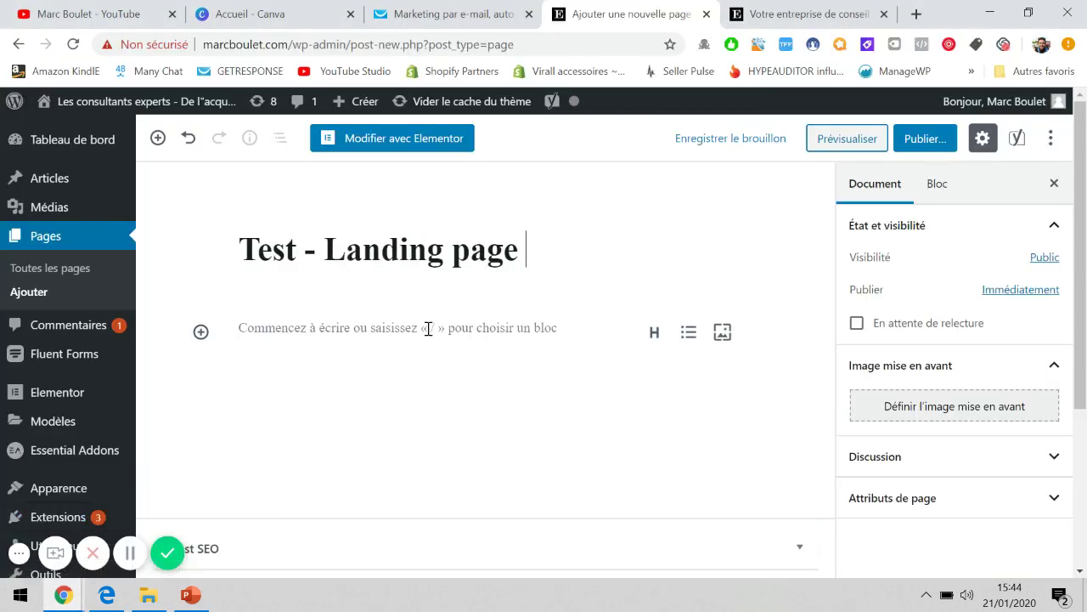
type("contenu gratuit")
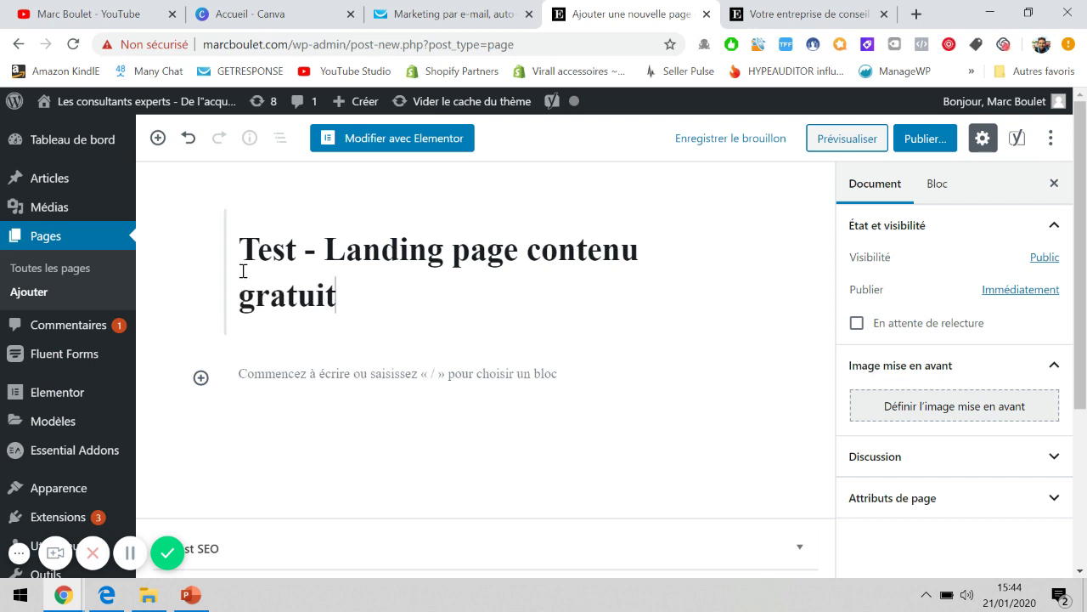
mouse_move(89, 150)
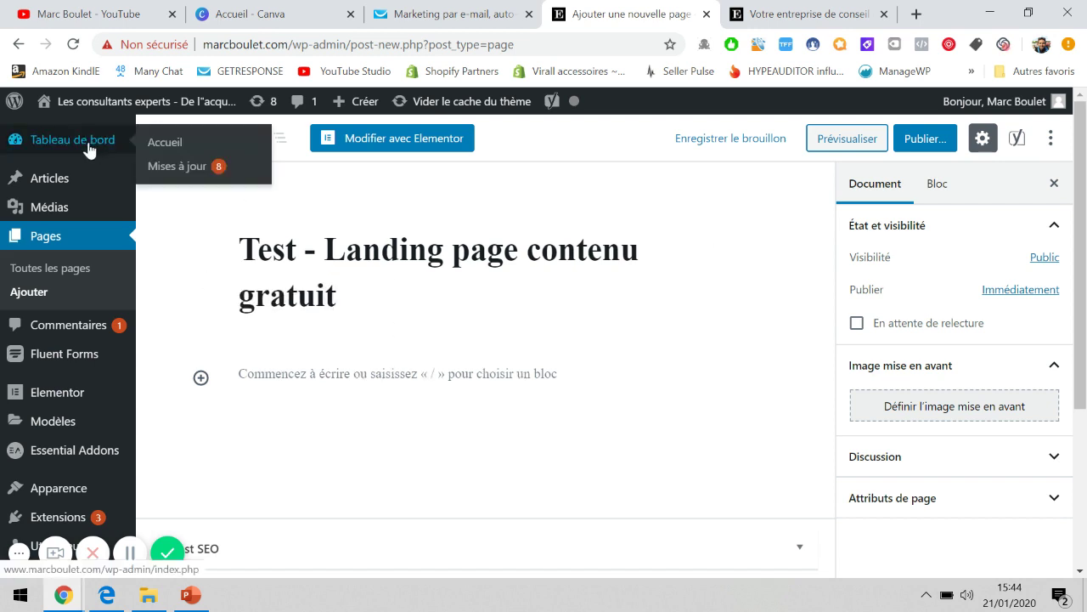
Launch Elementor on the landing page and add a first section to see its column layouts.
left_click(406, 135)
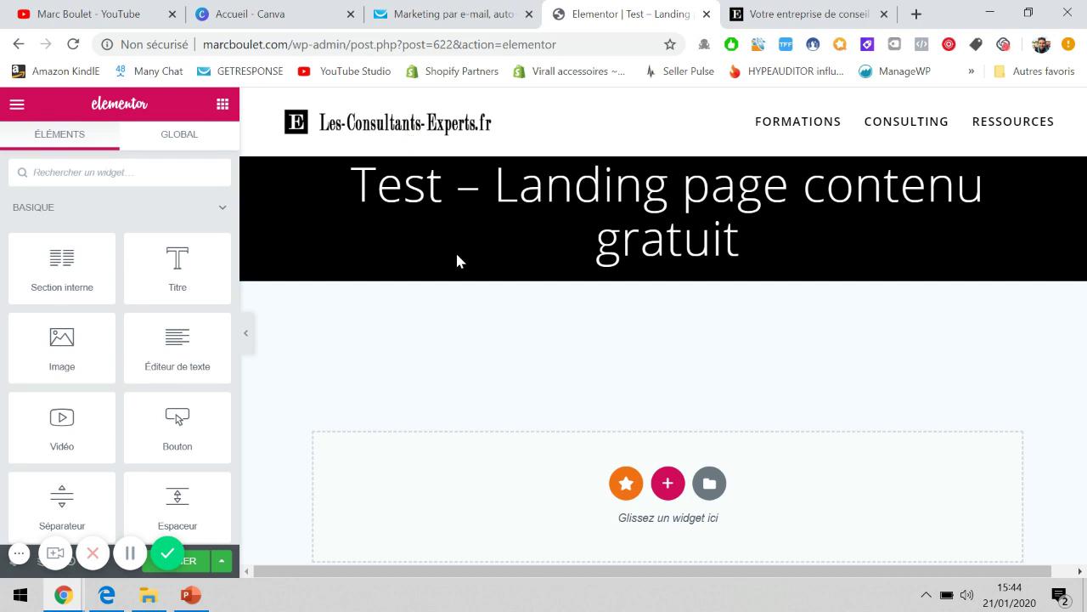
scroll(466, 318, "down", 3)
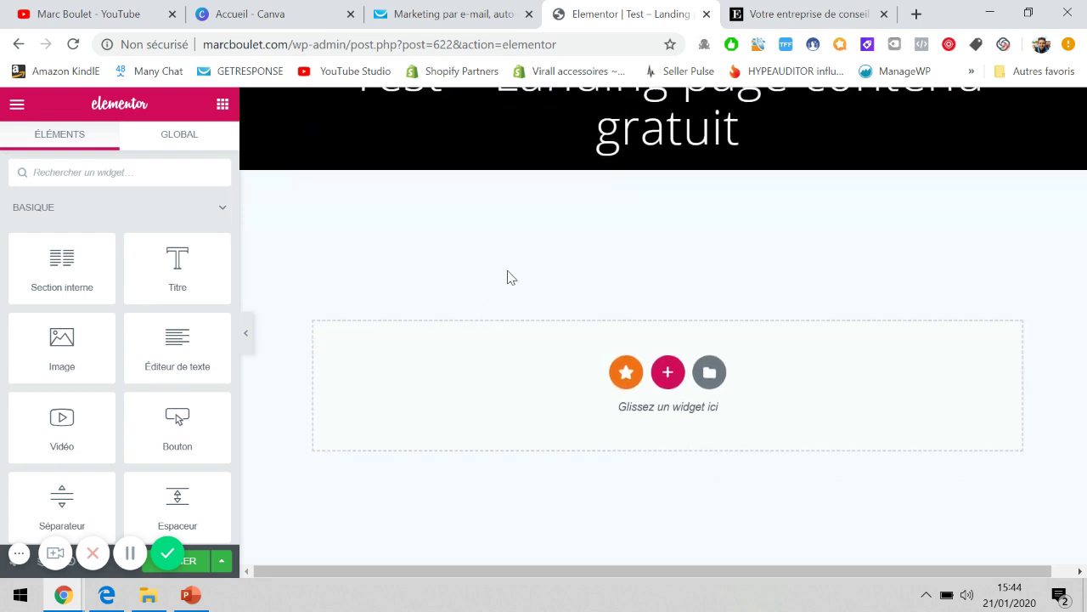
scroll(511, 277, "up", 1)
scroll(552, 277, "down", 1)
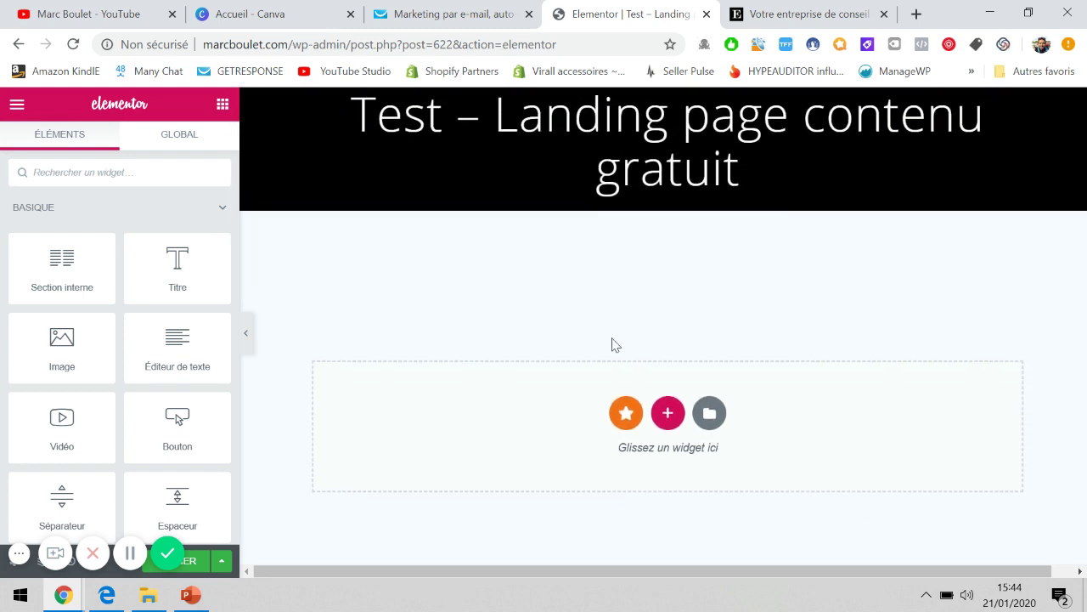
left_click(675, 422)
scroll(677, 424, "down", 2)
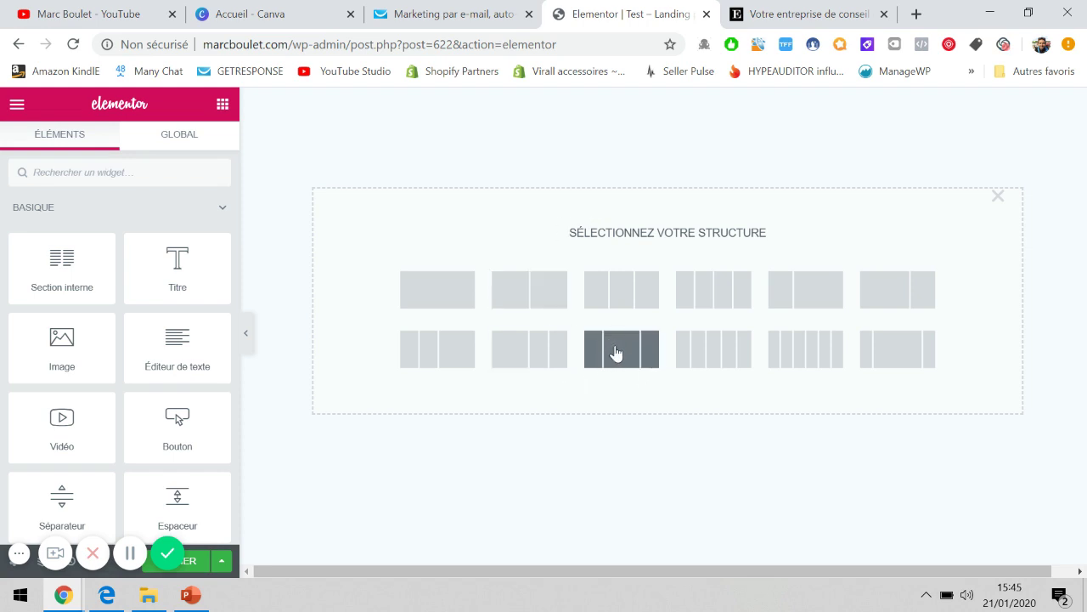
Add a three-column 25/50/25 section with a wide middle column.
left_click(618, 353)
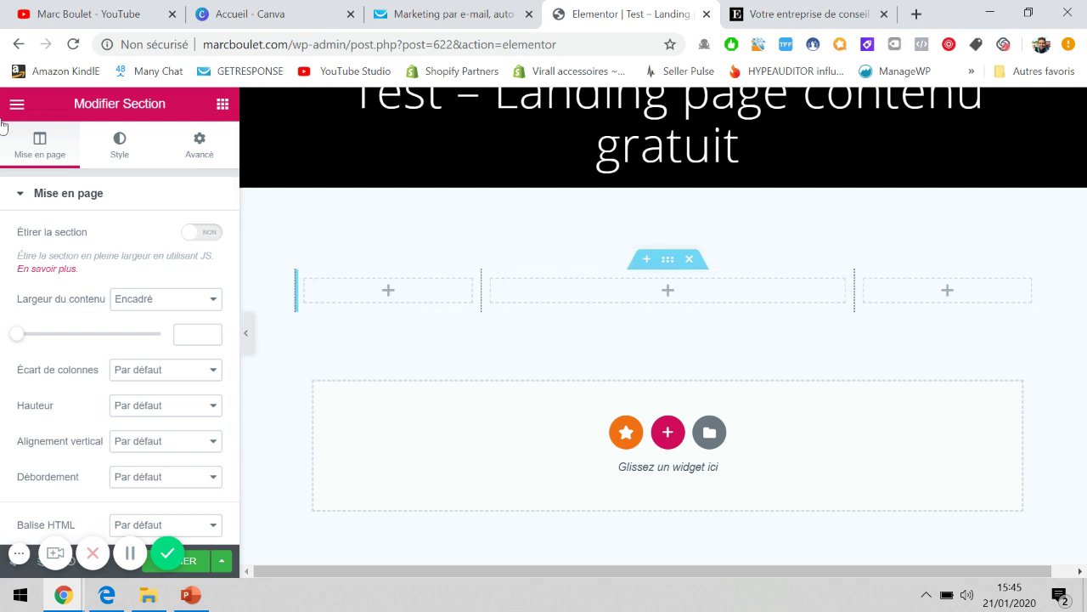
scroll(100, 301, "down", 2)
scroll(98, 300, "up", 2)
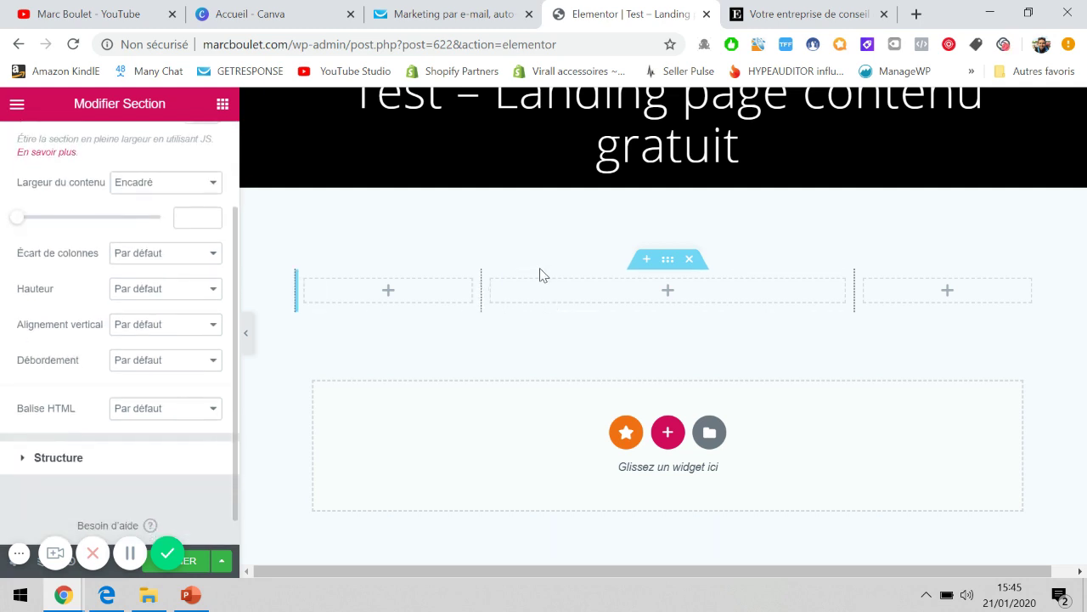
scroll(544, 275, "up", 3)
scroll(177, 224, "up", 2)
scroll(136, 305, "down", 2)
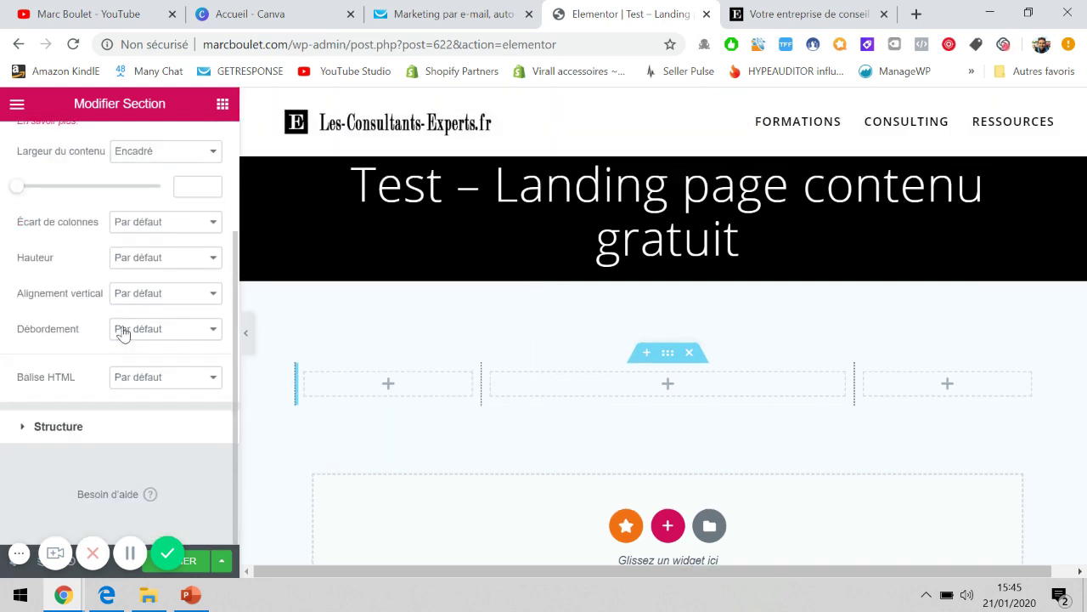
Review the section's Structure options, then show its Style background settings.
left_click(94, 426)
scroll(93, 442, "down", 1)
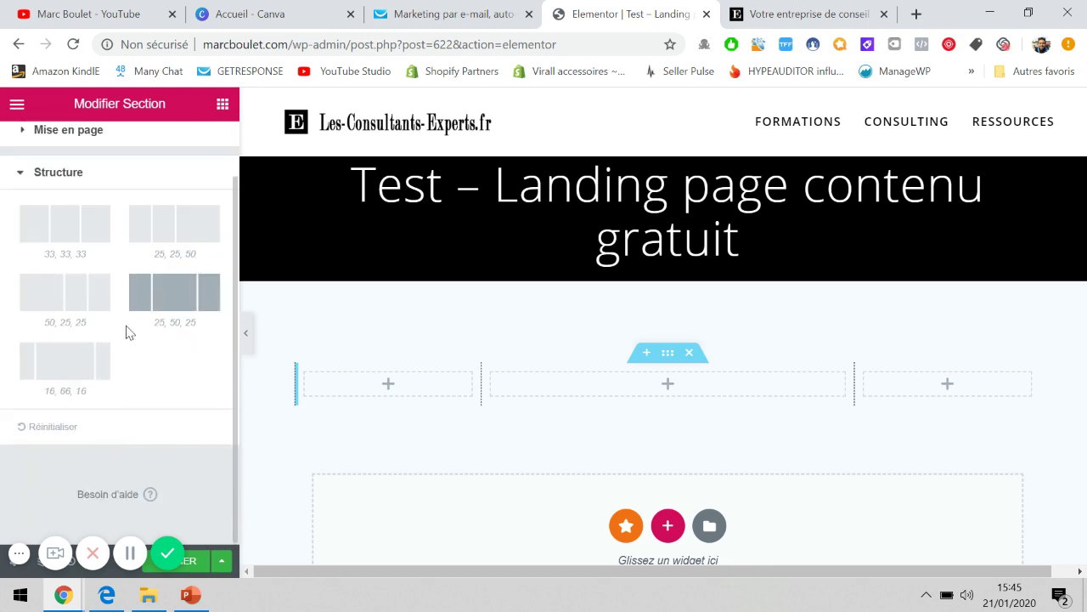
scroll(126, 331, "up", 1)
left_click(120, 148)
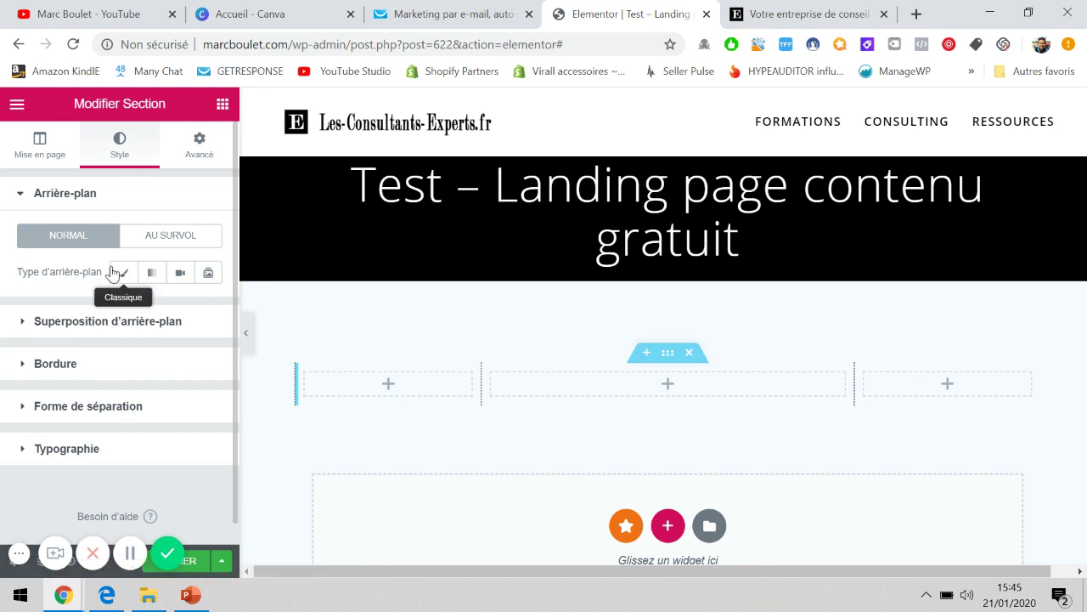
Try a classic colour background overlay on the section, then remove it again.
left_click_drag(111, 272, 86, 270)
left_click(105, 323)
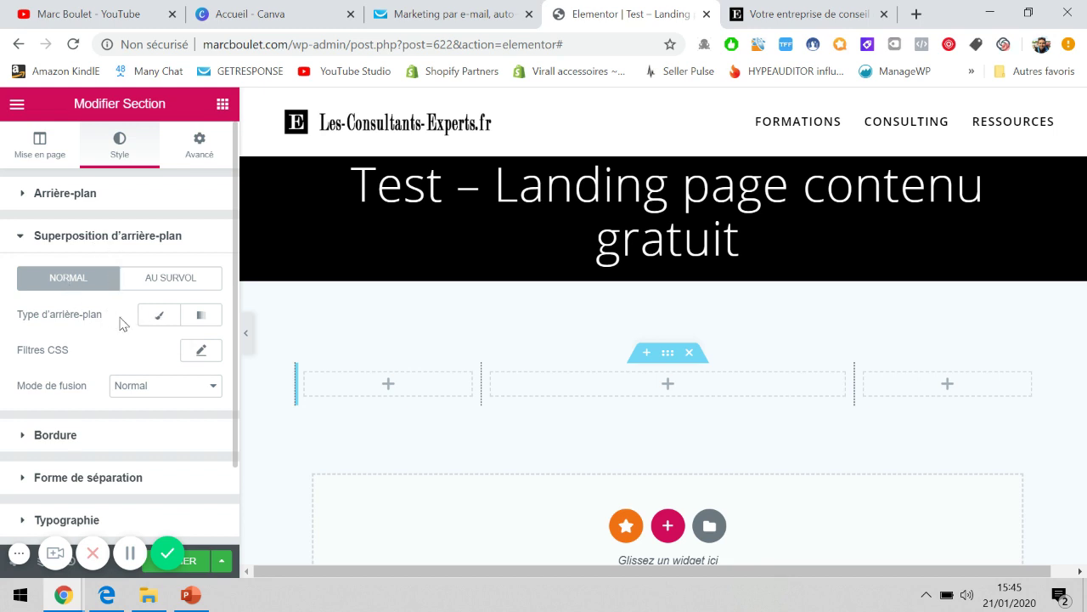
left_click(158, 315)
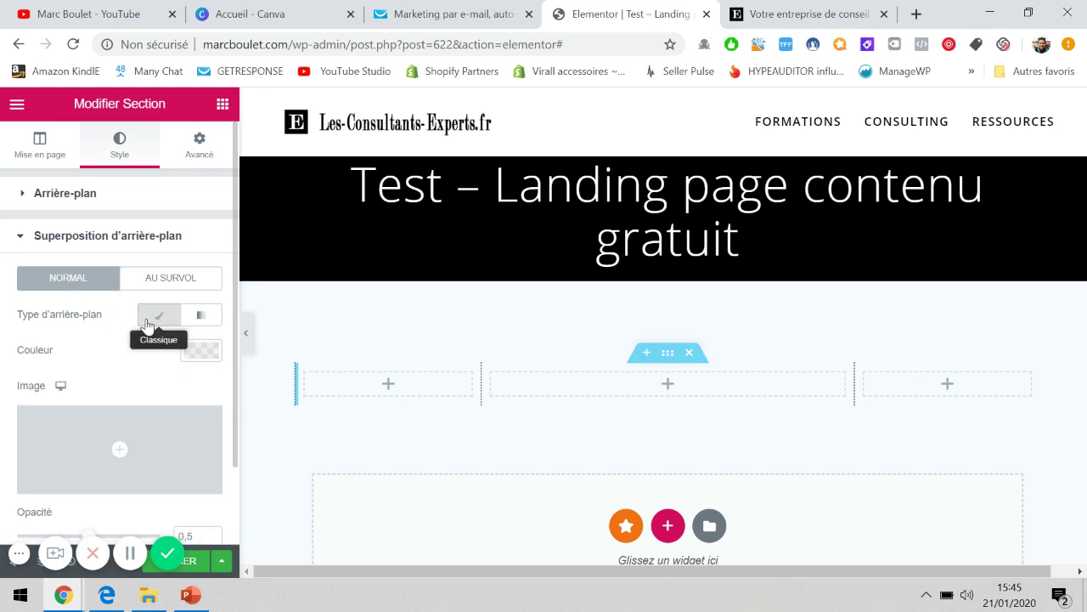
left_click(198, 351)
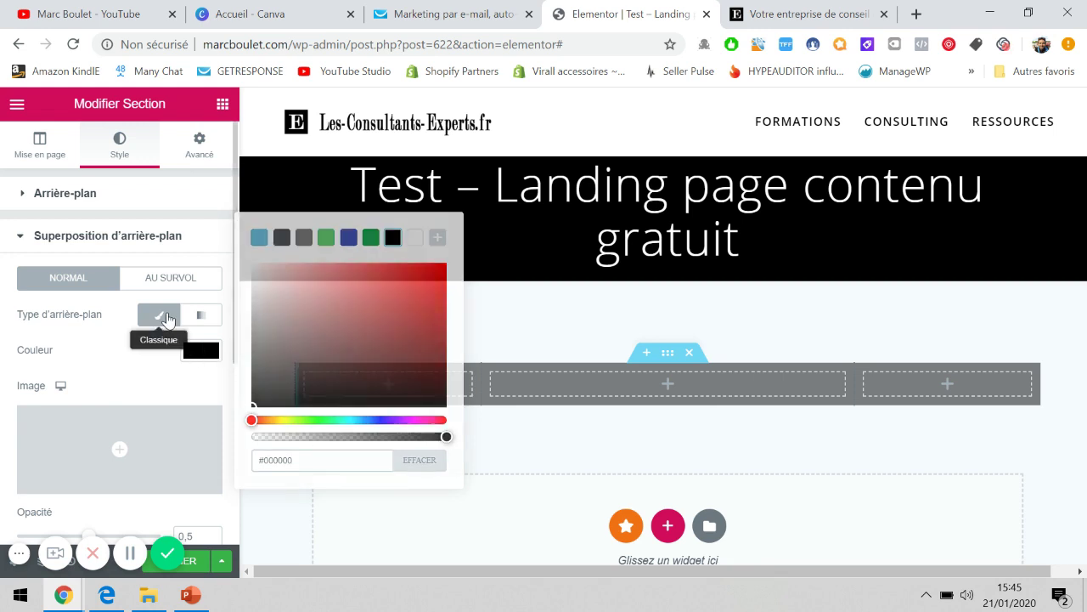
left_click(159, 314)
left_click(129, 238)
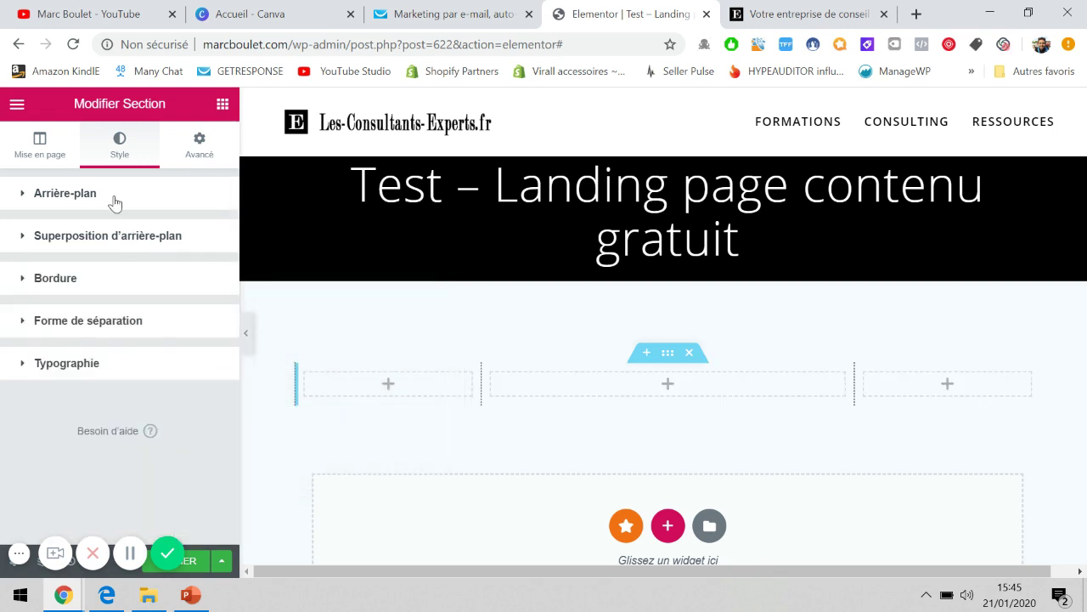
Give the section a classic #000000 black background and return to the Éléments panel.
left_click(114, 197)
left_click(123, 272)
left_click(194, 311)
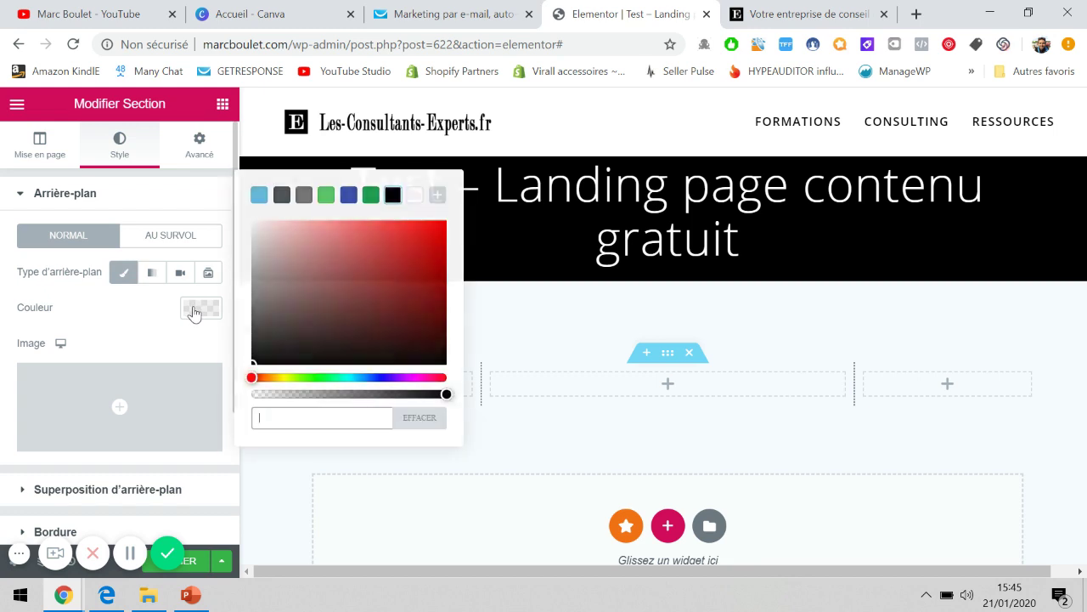
left_click_drag(272, 332, 244, 393)
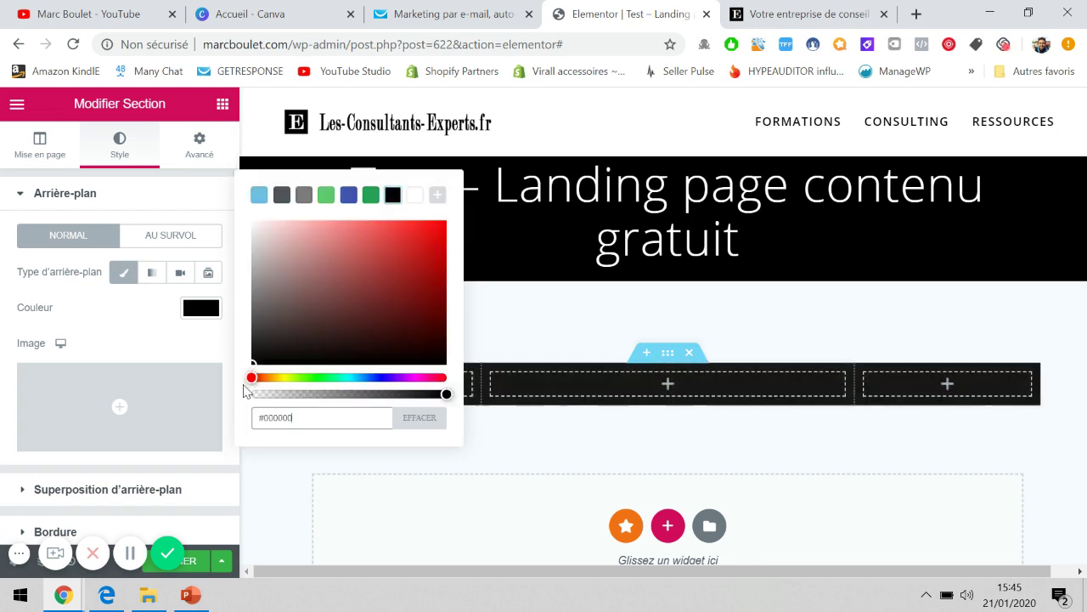
left_click(136, 330)
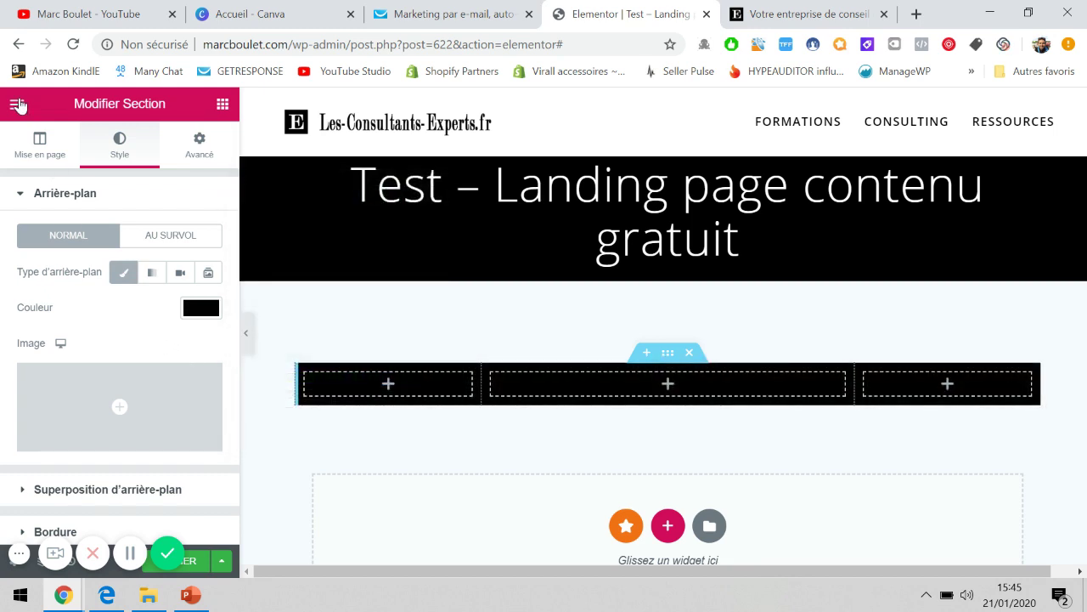
left_click(17, 103)
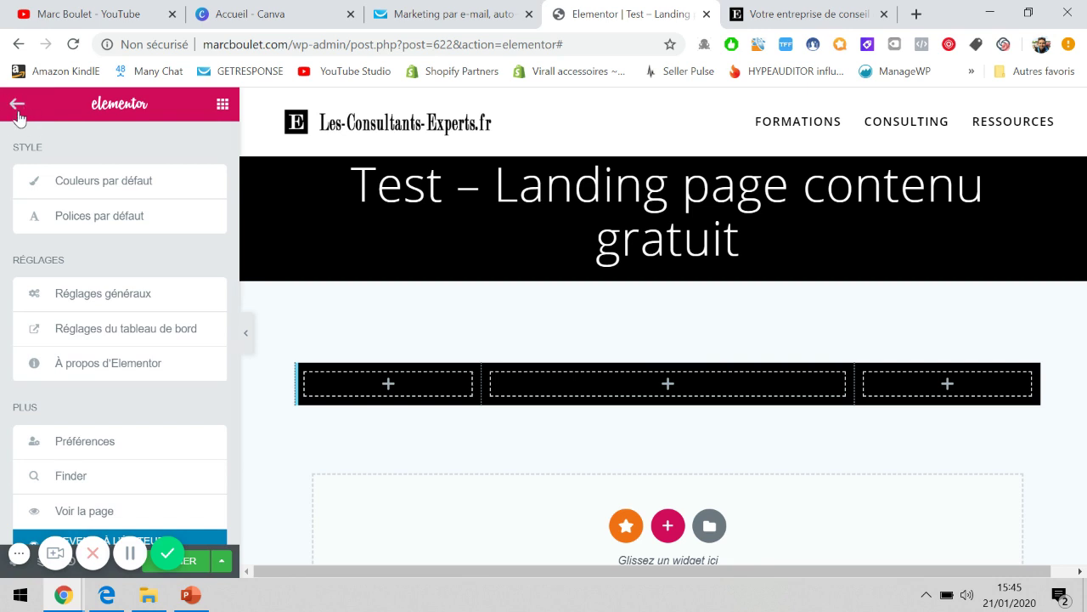
left_click(19, 107)
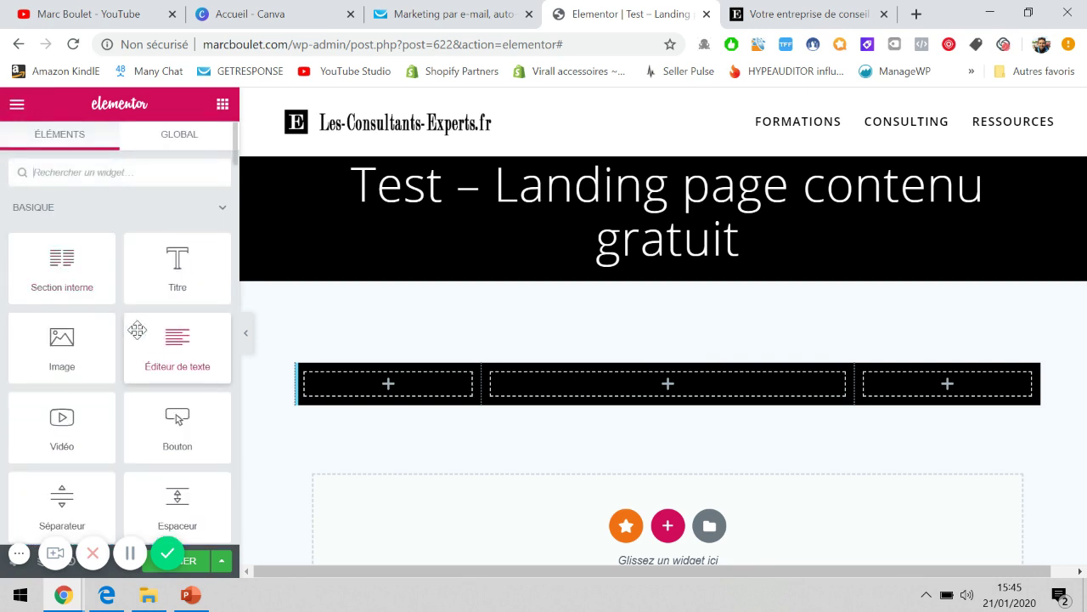
scroll(128, 254, "down", 5)
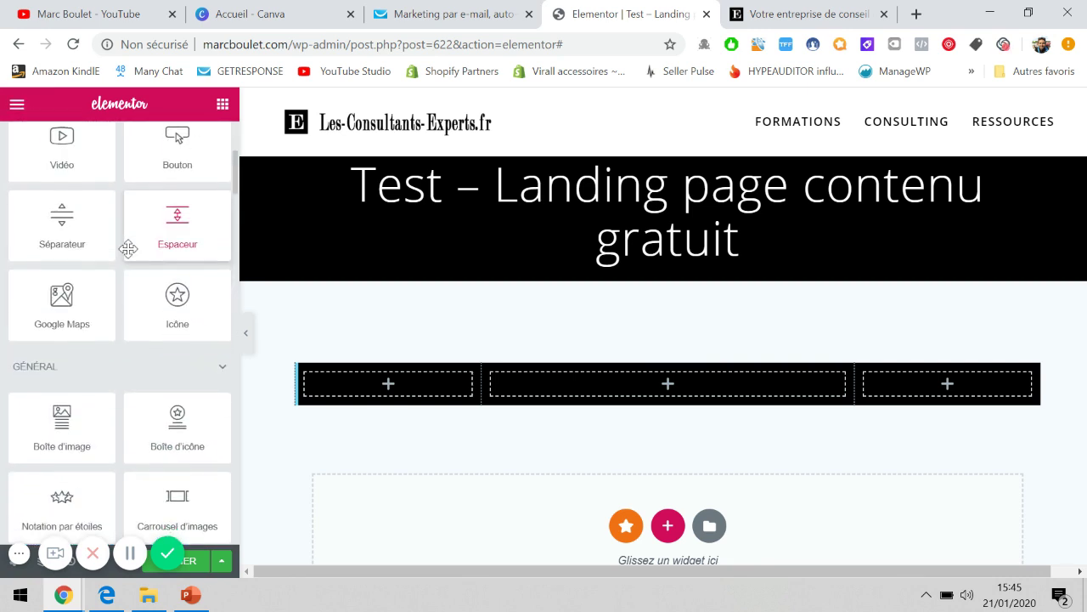
scroll(127, 255, "down", 3)
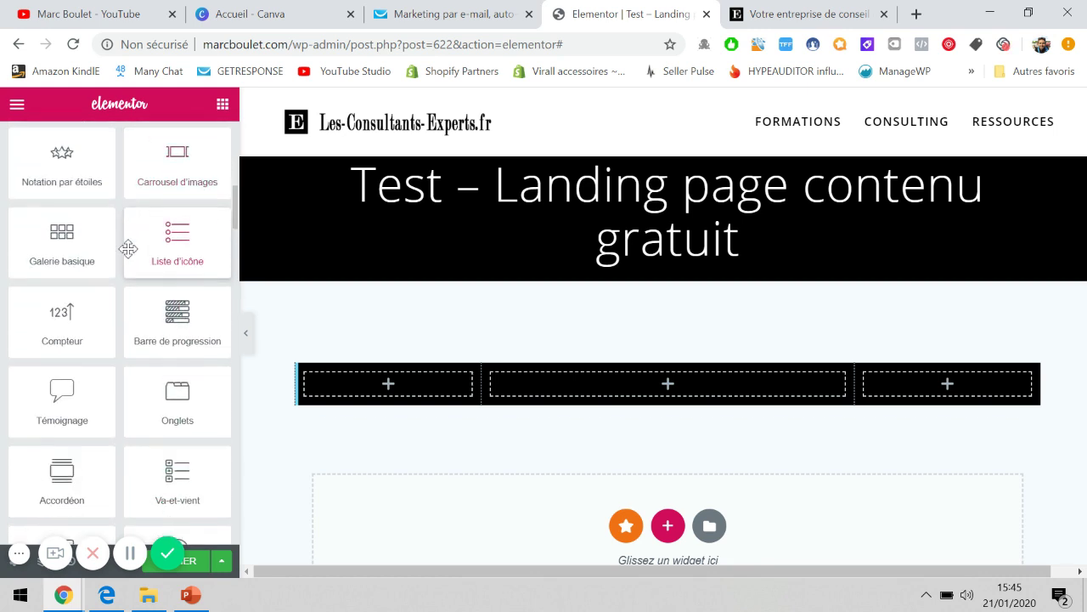
scroll(128, 250, "down", 7)
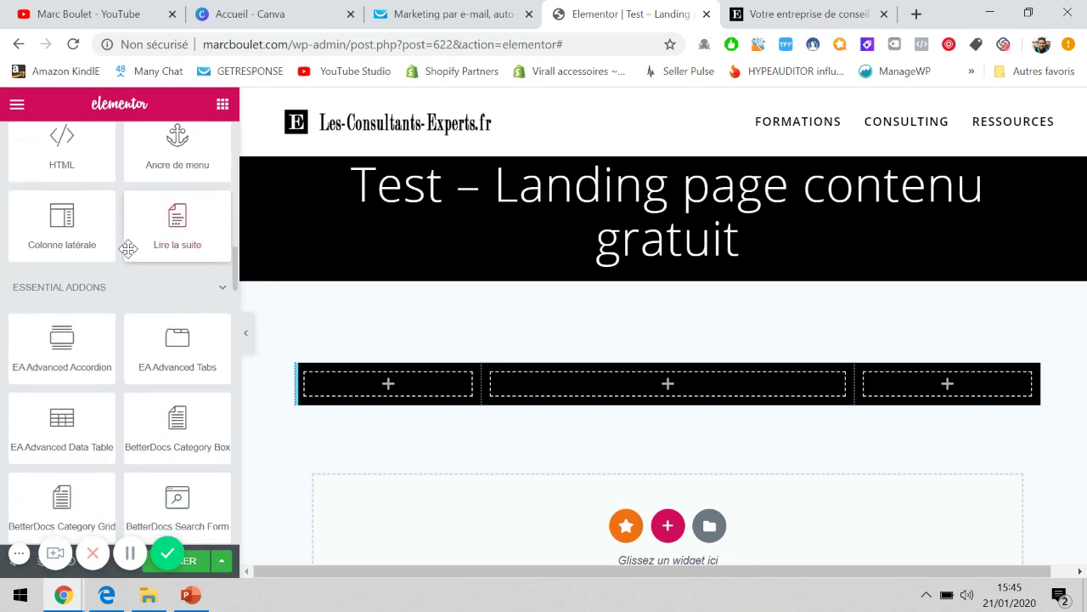
scroll(129, 256, "down", 15)
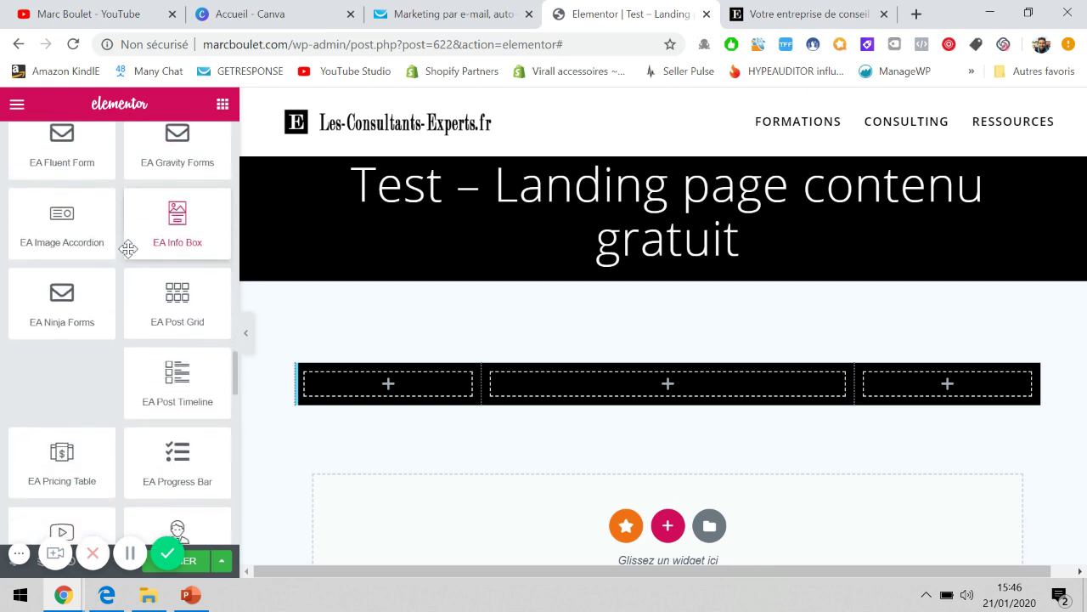
scroll(127, 248, "down", 1)
scroll(123, 263, "up", 5)
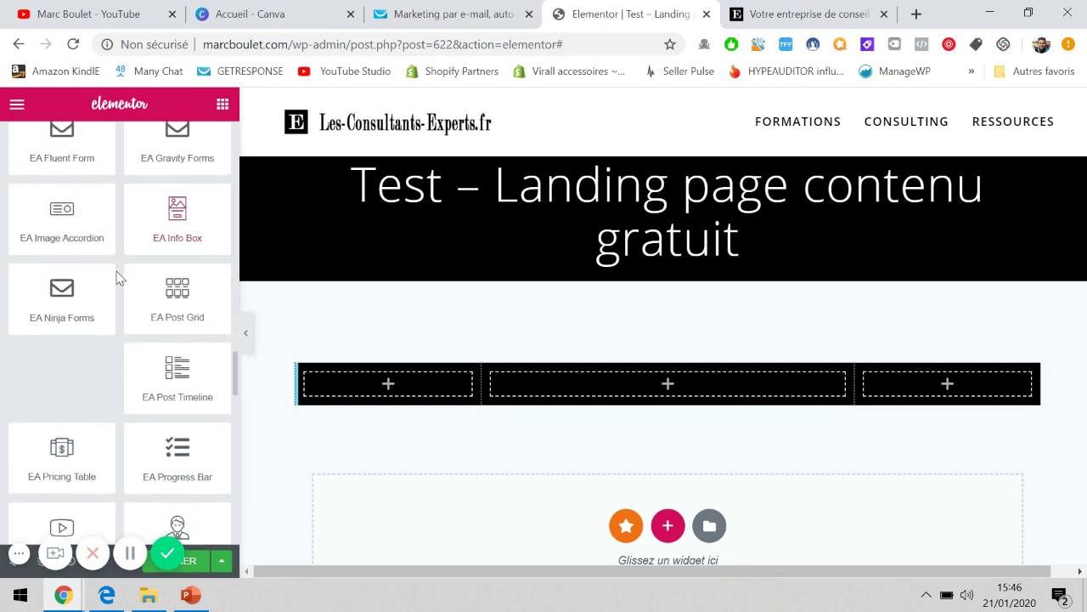
scroll(122, 299, "up", 6)
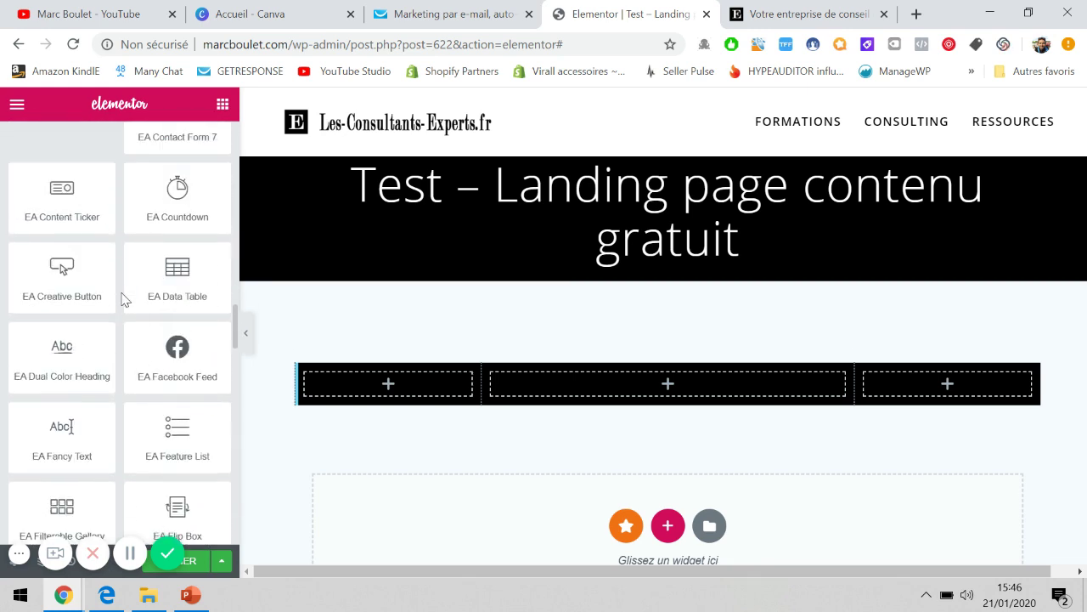
scroll(122, 299, "up", 3)
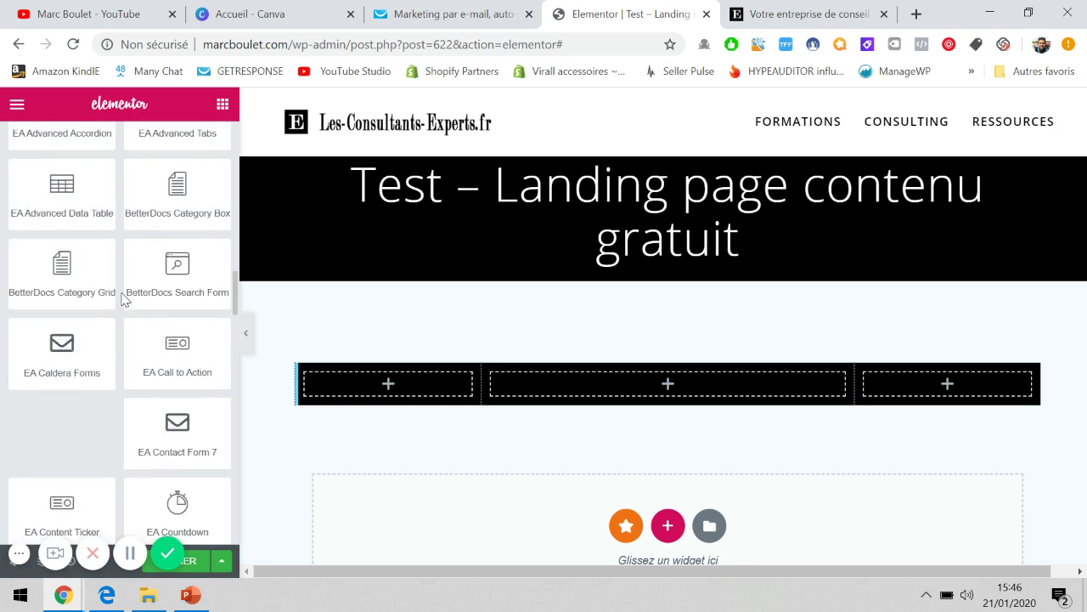
scroll(121, 299, "up", 3)
scroll(121, 299, "up", 6)
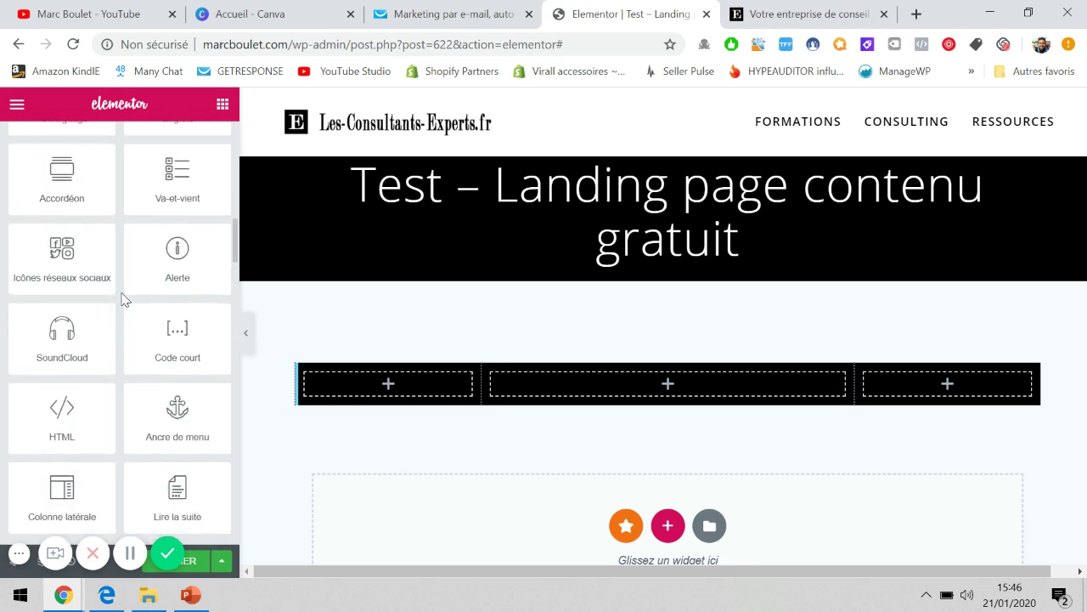
scroll(122, 299, "up", 6)
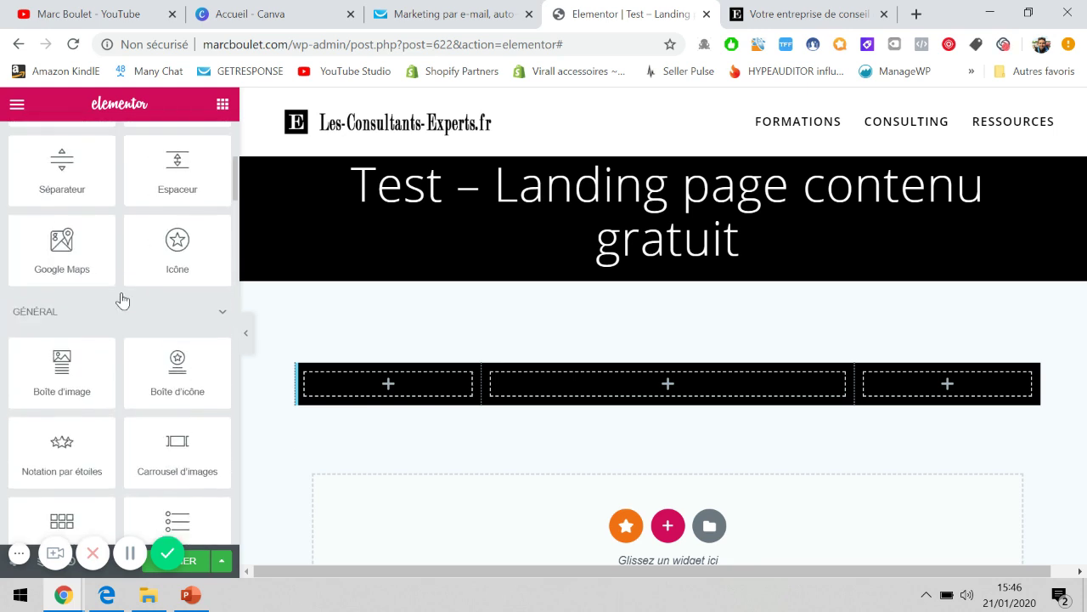
Drop a Titre heading, an Éditeur de texte block and a Vidéo widget into the middle column.
left_click_drag(172, 259, 603, 388)
left_click(17, 104)
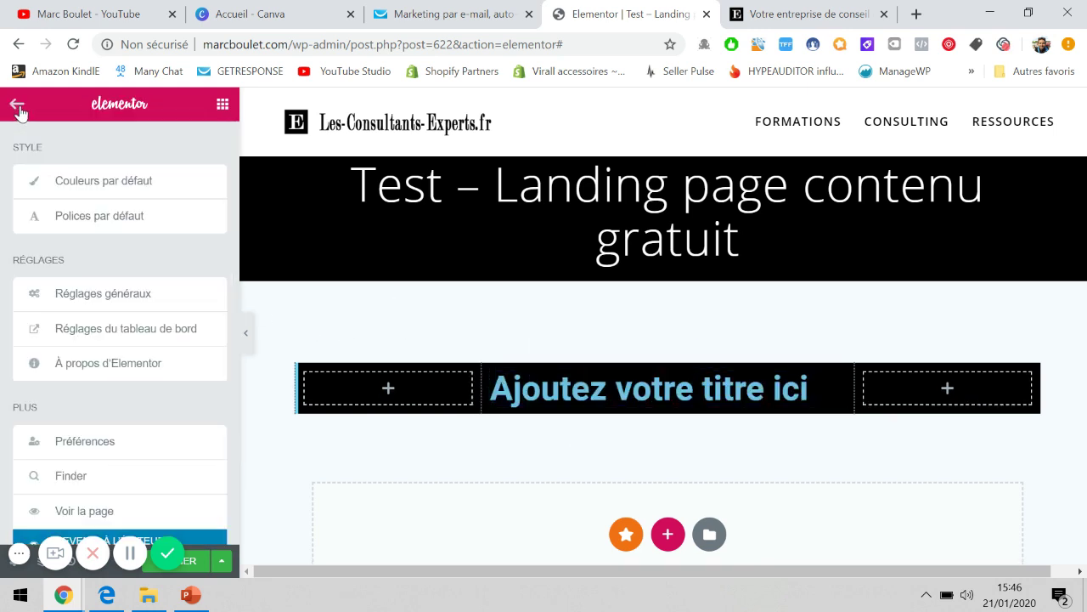
left_click(17, 104)
left_click_drag(174, 342, 555, 402)
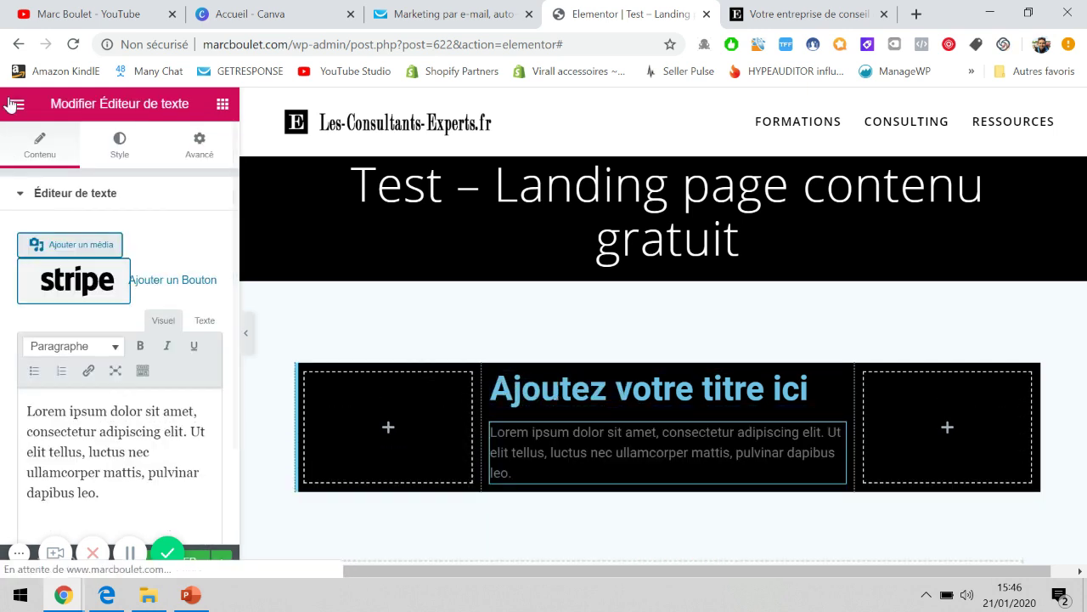
left_click(13, 103)
left_click(14, 104)
scroll(164, 307, "down", 2)
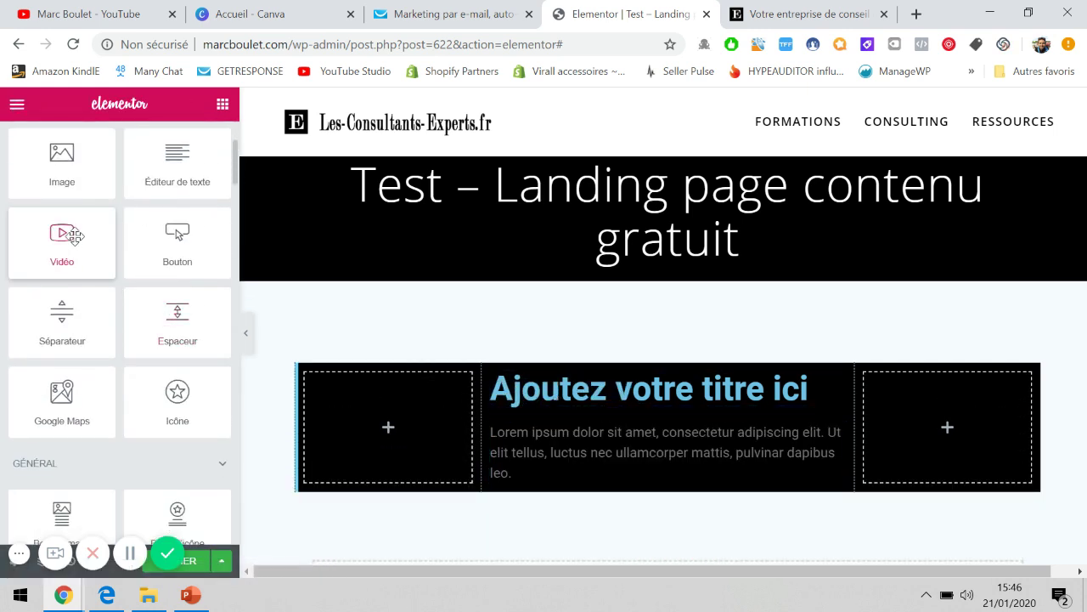
left_click_drag(75, 235, 585, 485)
scroll(583, 475, "down", 1)
scroll(598, 465, "down", 1)
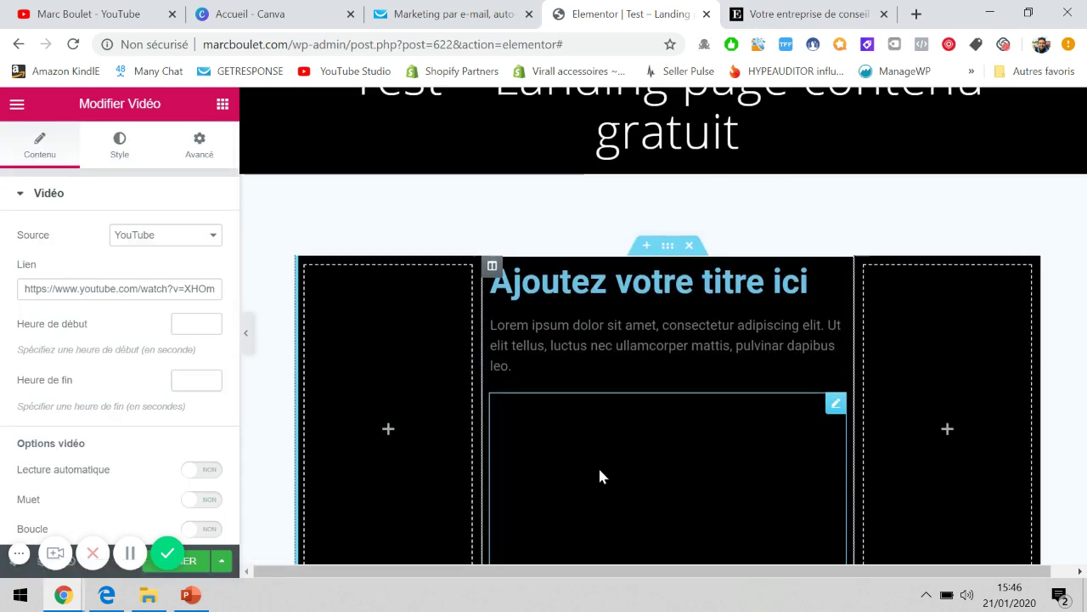
scroll(602, 413, "down", 4)
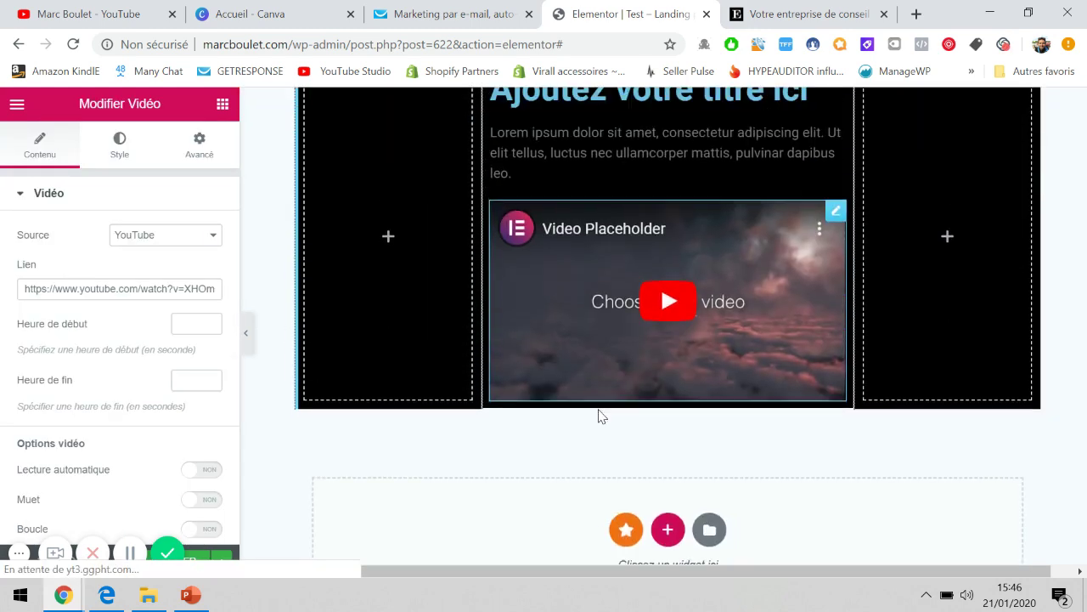
scroll(609, 348, "up", 1)
scroll(607, 355, "up", 1)
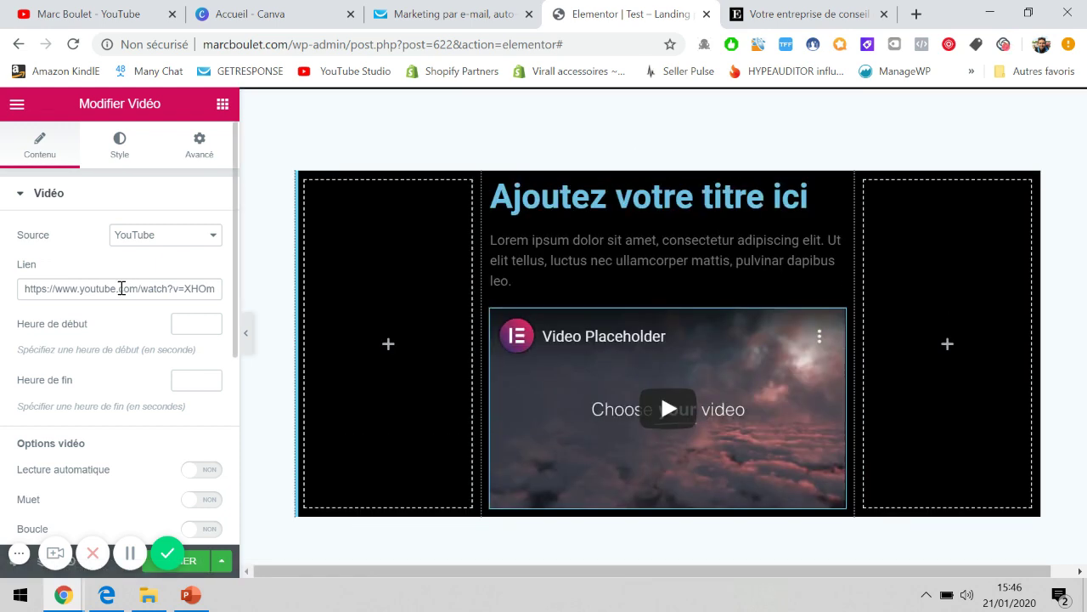
Copy the Stripe payment button video's link from YouTube and select the video widget's current link.
left_click(65, 14)
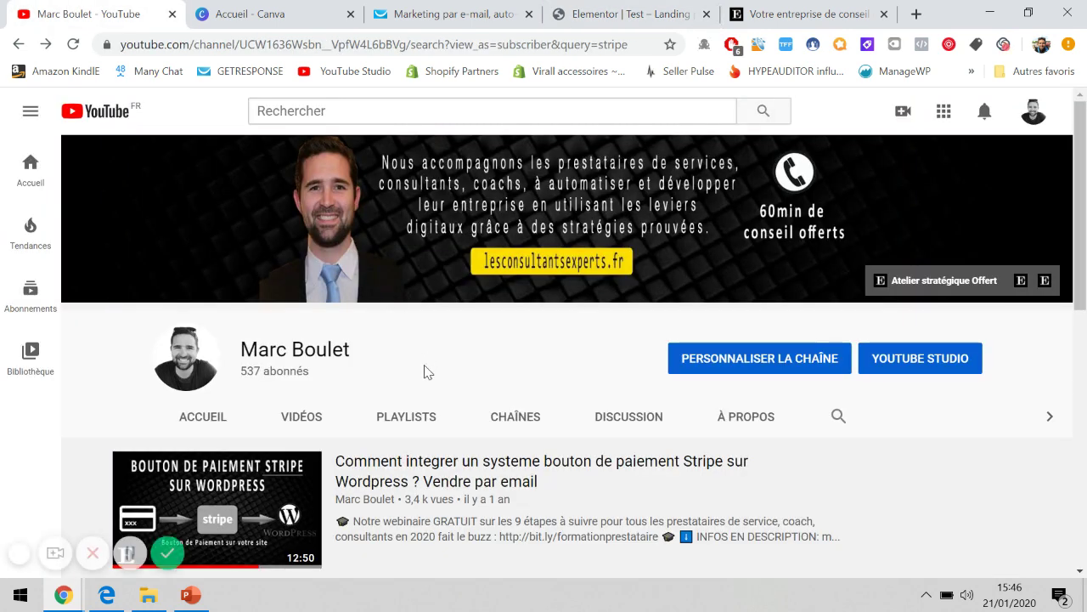
right_click(373, 476)
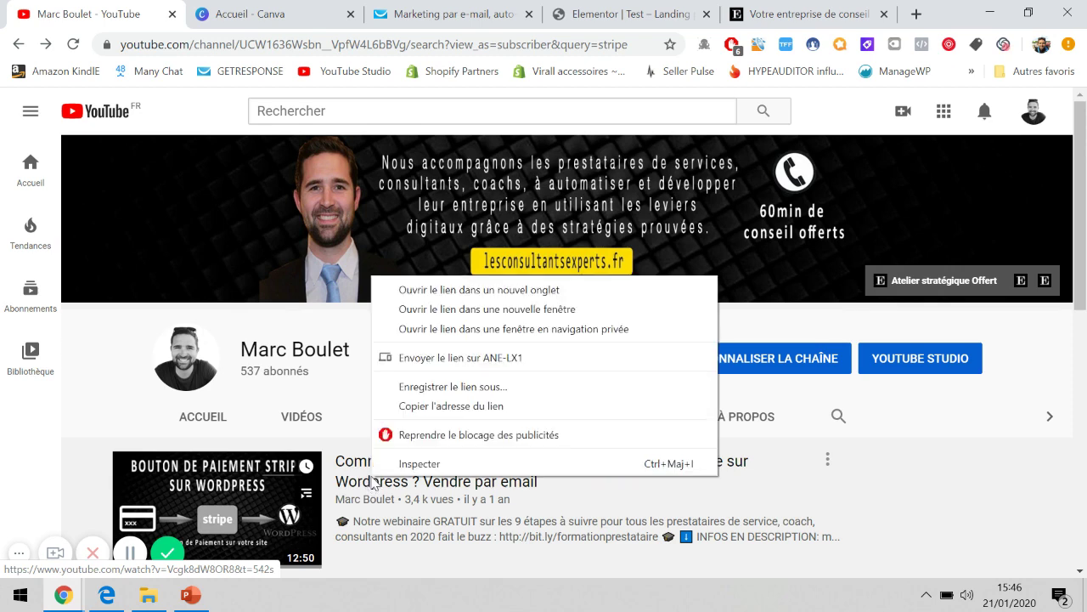
left_click(429, 406)
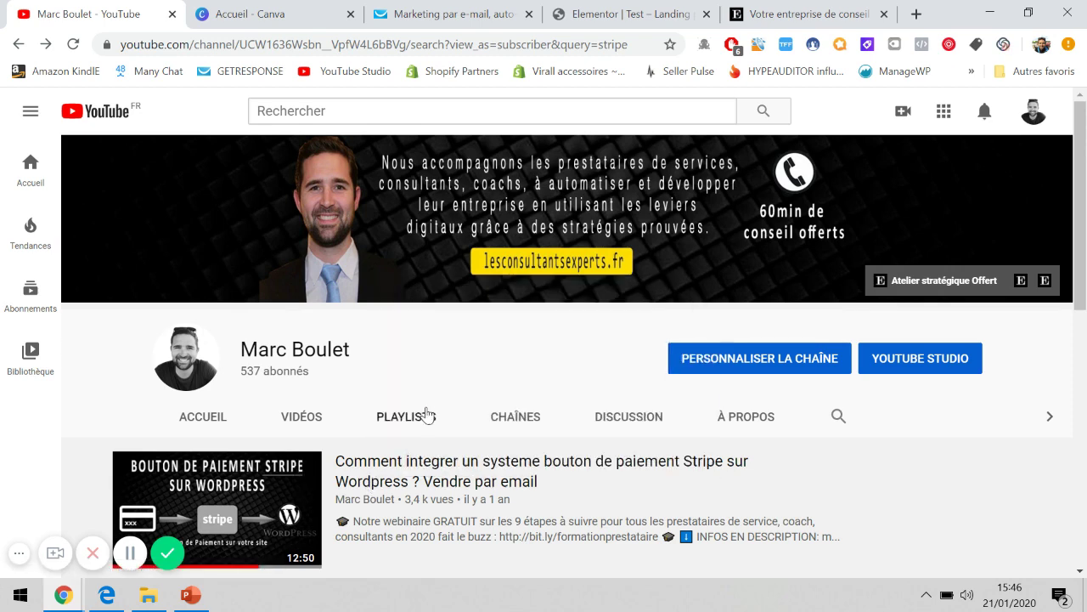
left_click(770, 8)
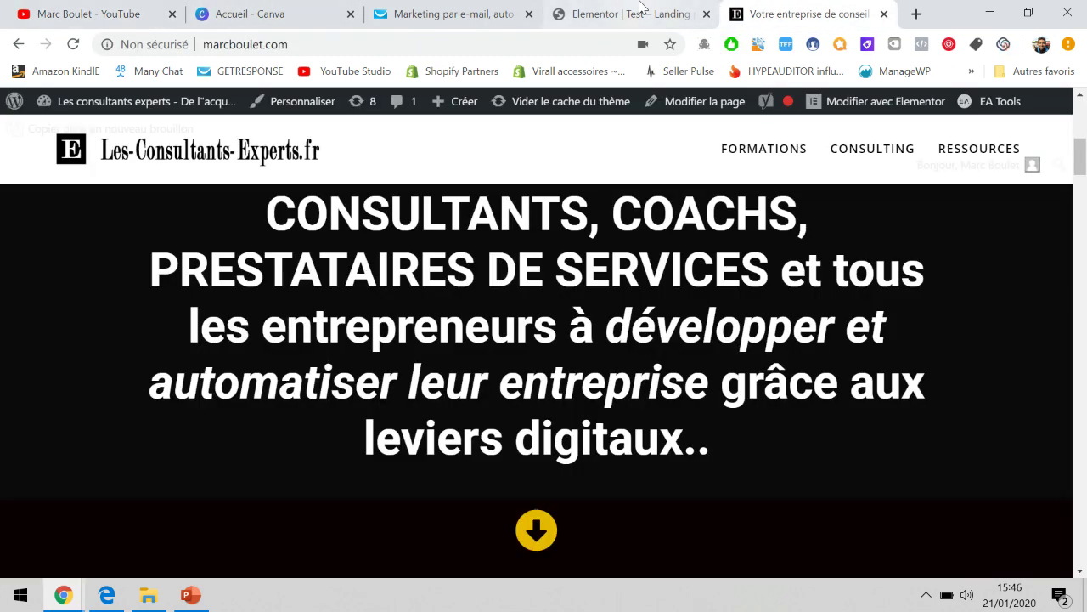
left_click(636, 12)
triple_click(165, 288)
key("ctrl+v")
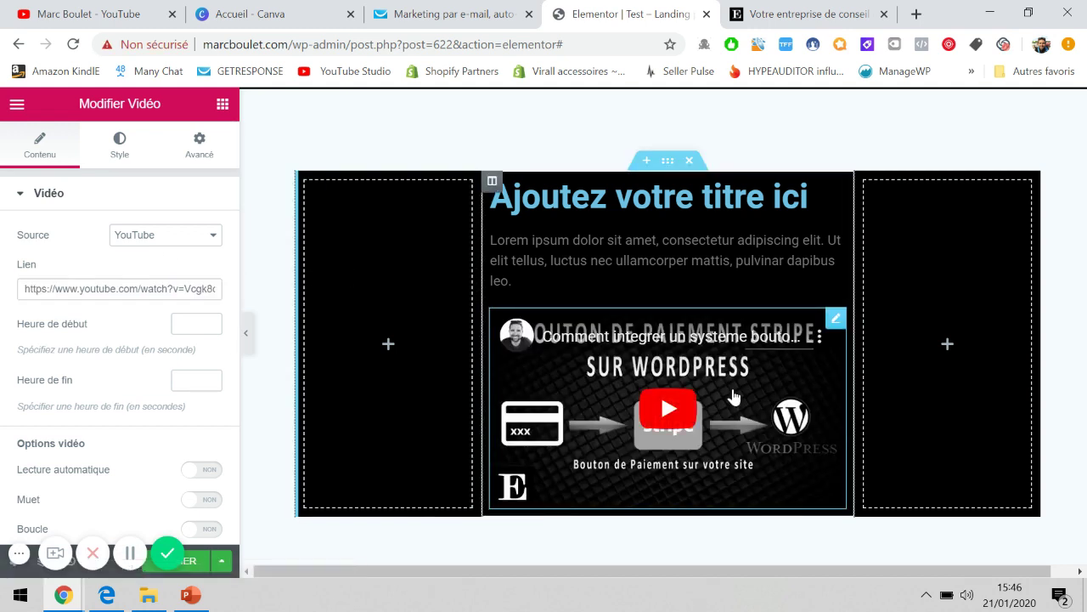
scroll(951, 373, "down", 1)
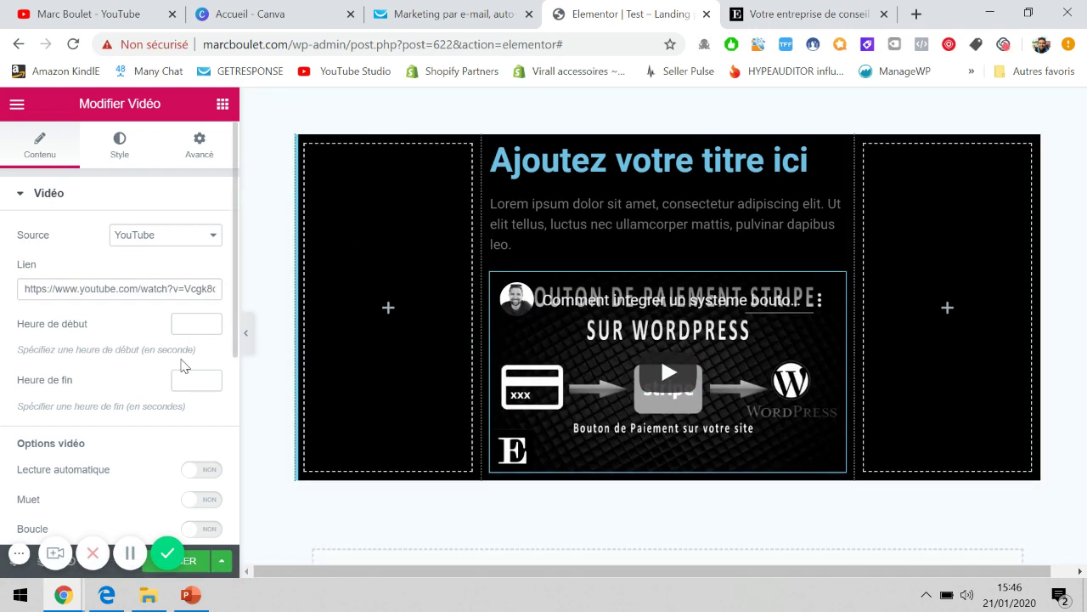
scroll(187, 366, "down", 1)
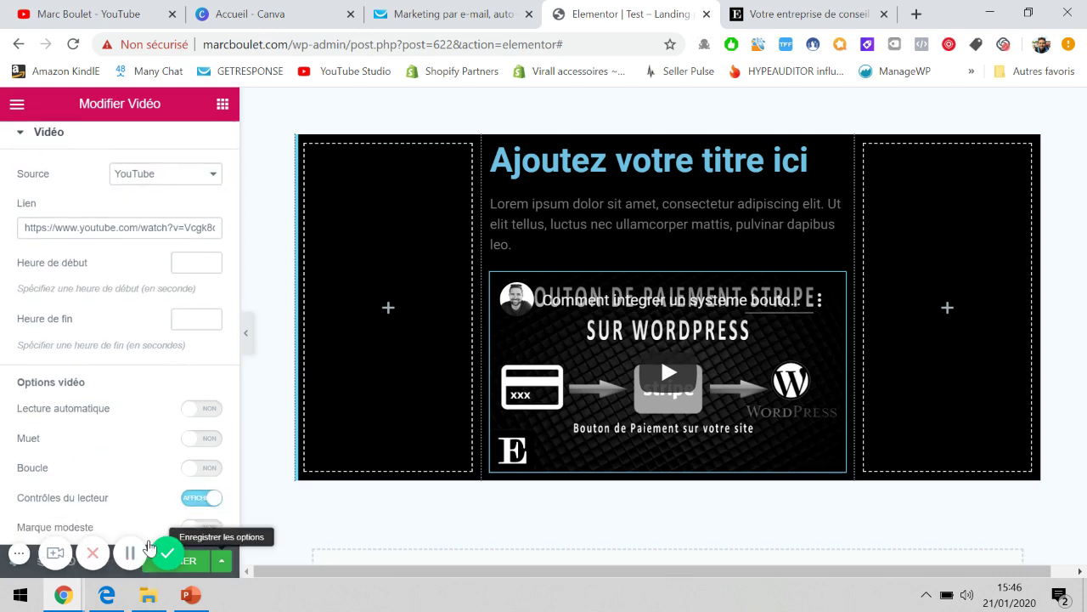
left_click(21, 554)
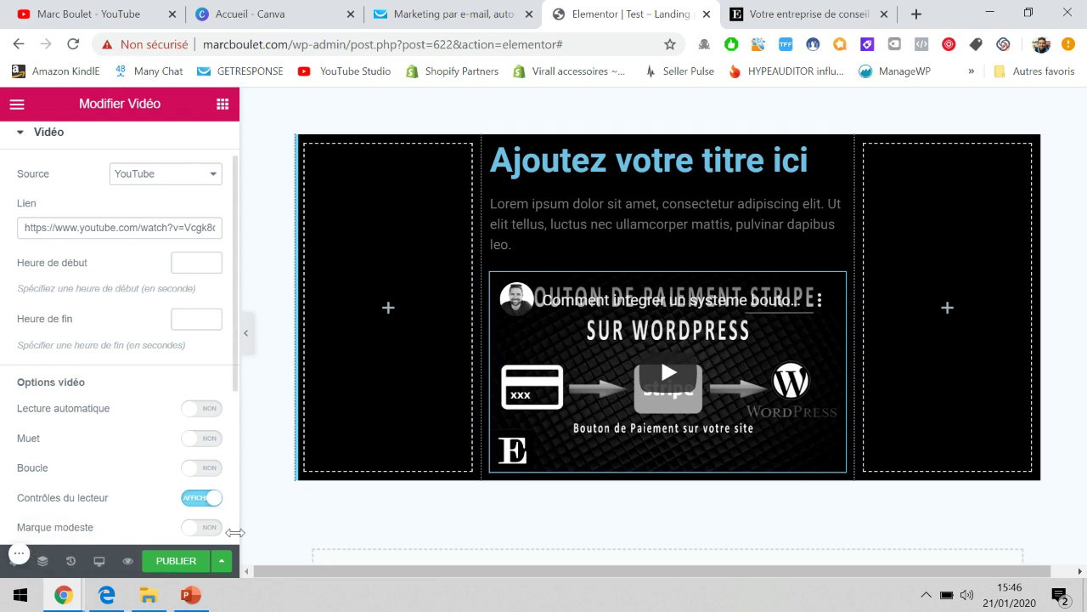
Preview the landing page with its heading, text and Stripe video, then resume editing in Elementor.
left_click(127, 562)
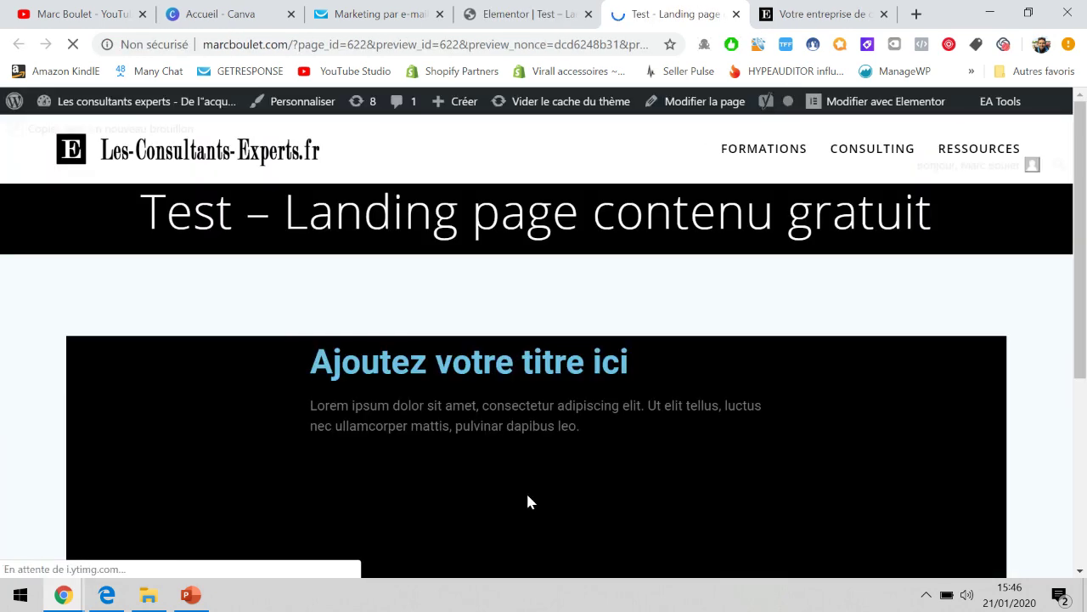
scroll(528, 495, "down", 1)
scroll(529, 501, "down", 2)
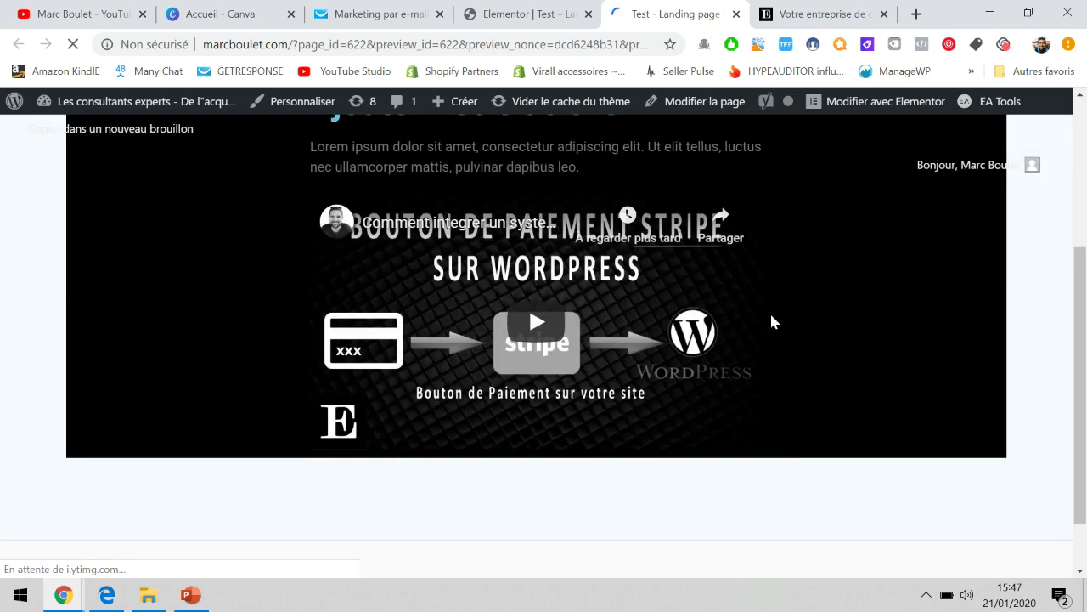
scroll(768, 295, "up", 2)
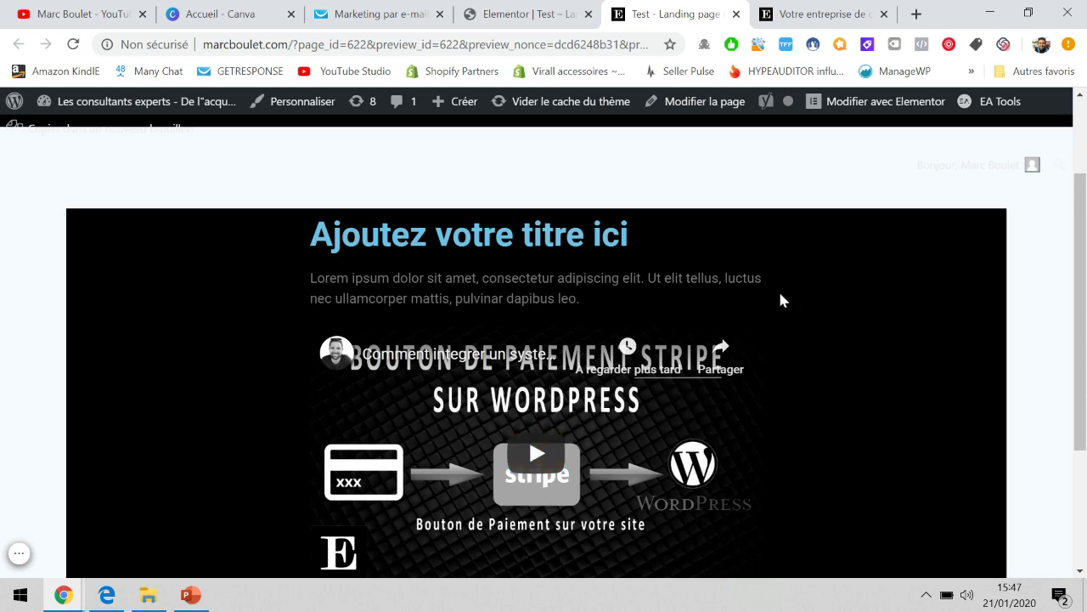
left_click(535, 10)
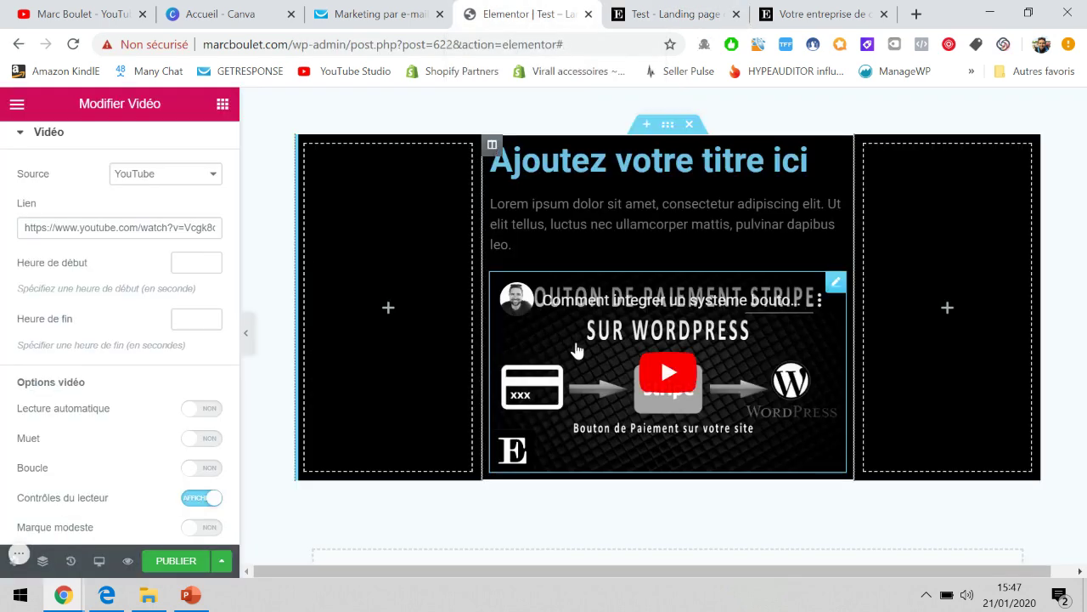
scroll(575, 347, "up", 2)
scroll(595, 234, "down", 2)
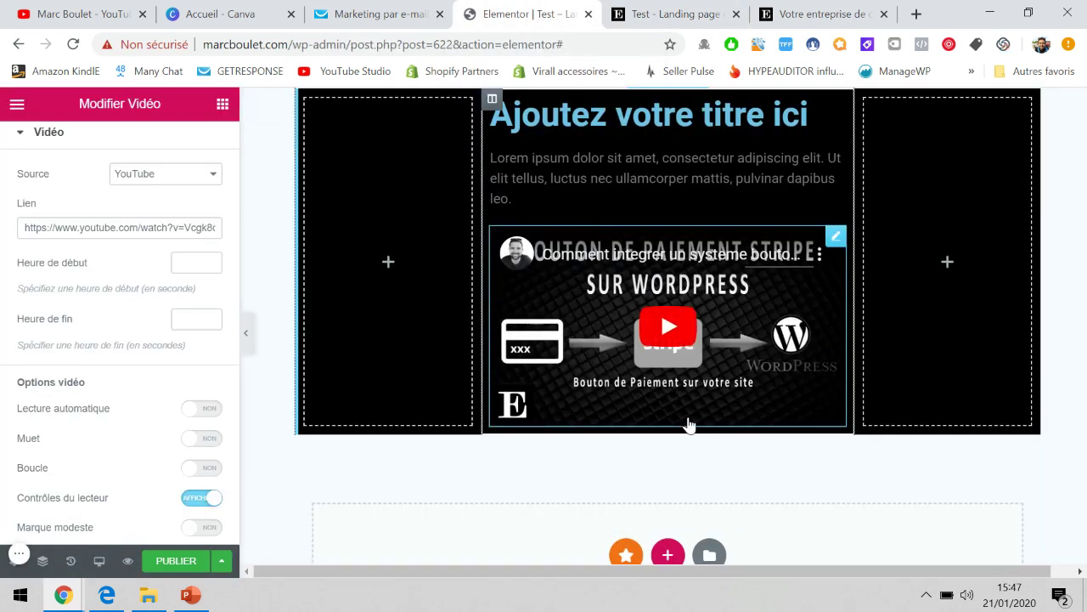
scroll(690, 425, "down", 1)
scroll(692, 425, "up", 3)
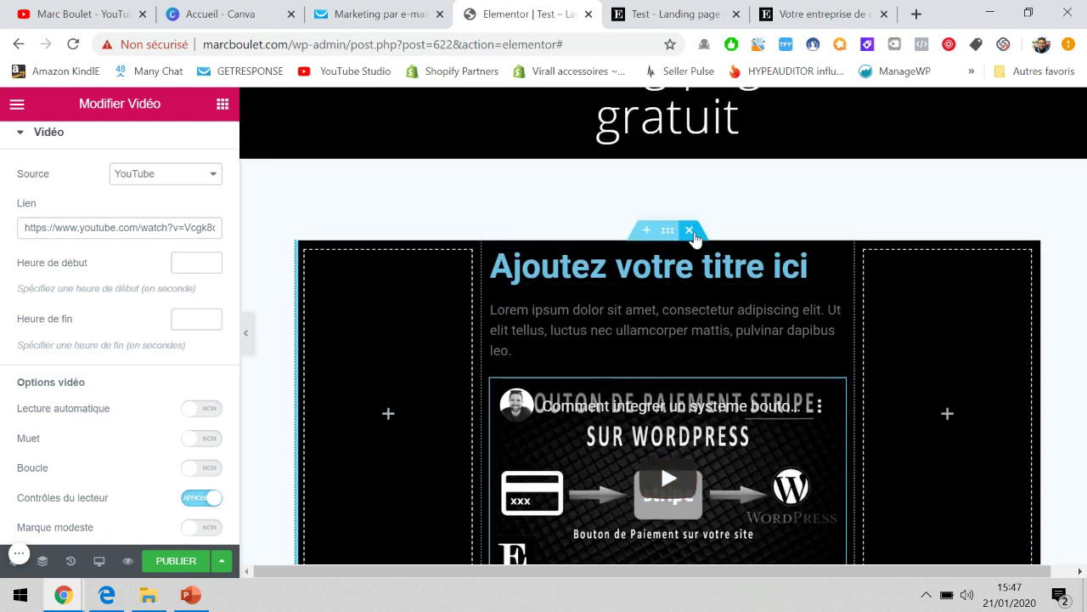
Delete the black three-column section containing the heading, text and video.
left_click(689, 230)
scroll(649, 216, "up", 1)
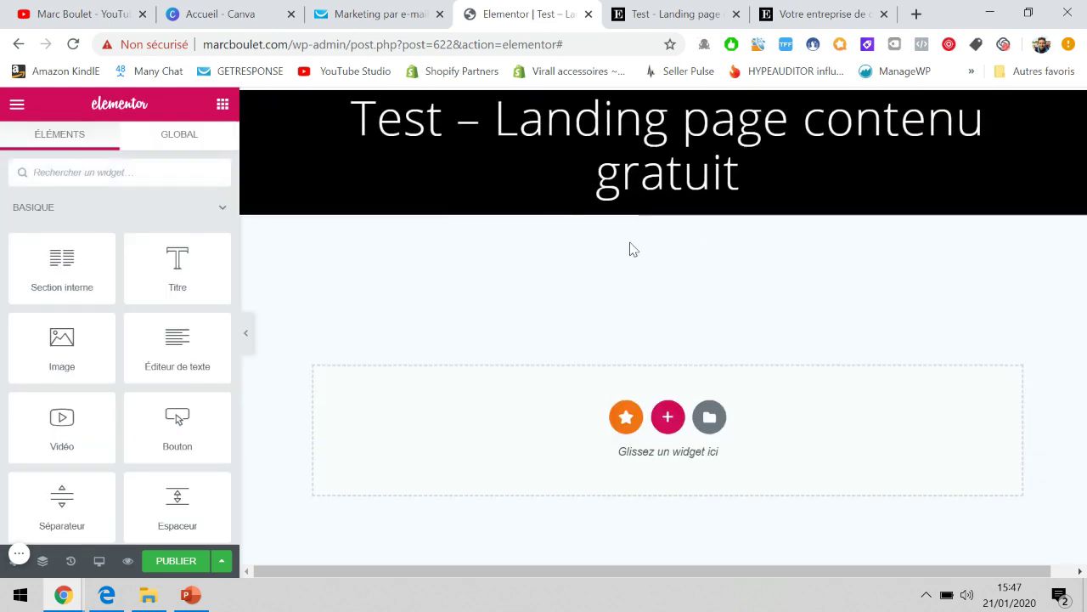
scroll(631, 313, "down", 1)
scroll(679, 271, "up", 2)
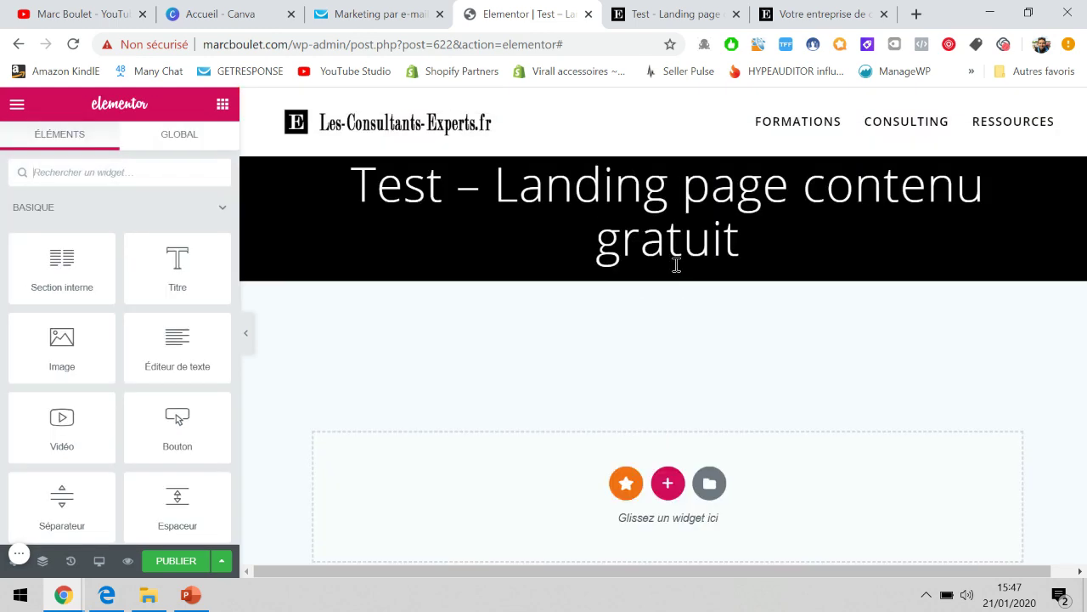
scroll(678, 268, "down", 1)
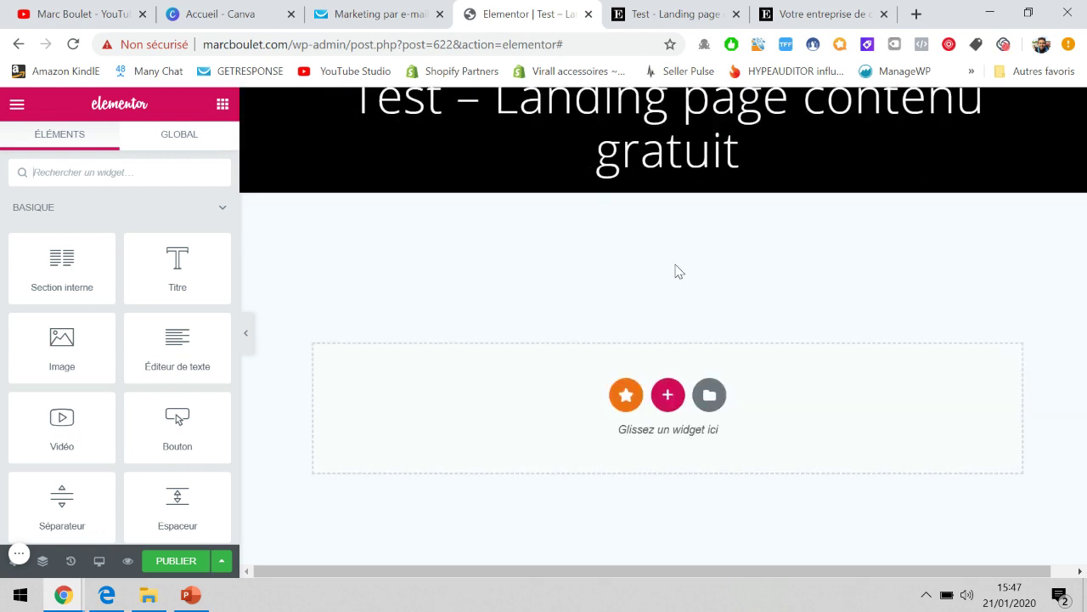
scroll(679, 271, "down", 1)
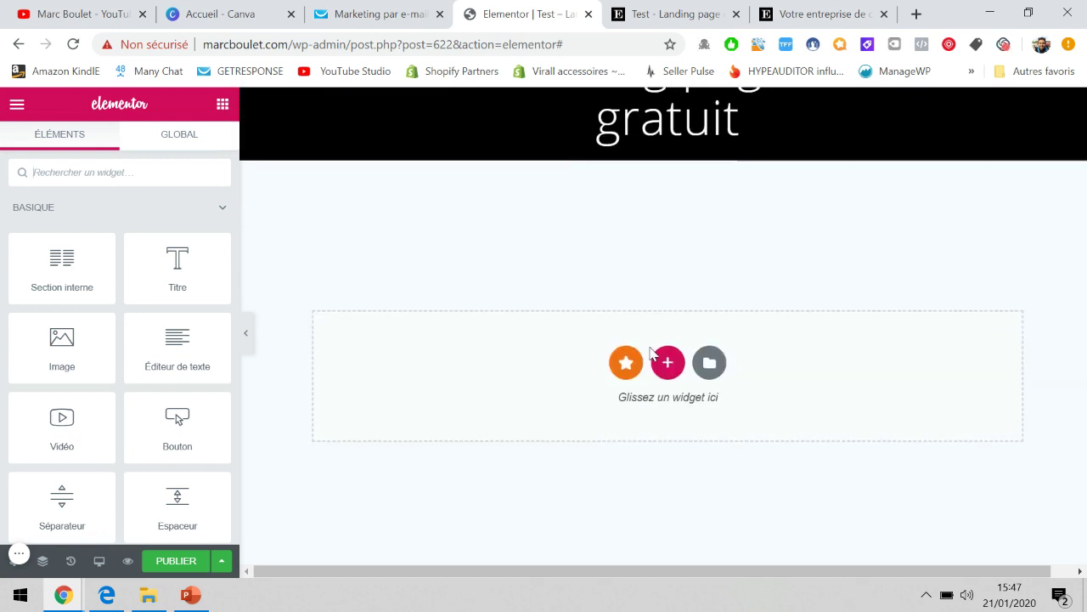
Browse the Bibliothèque's Pages templates and pick Landing Page – Hotel.
left_click(716, 367)
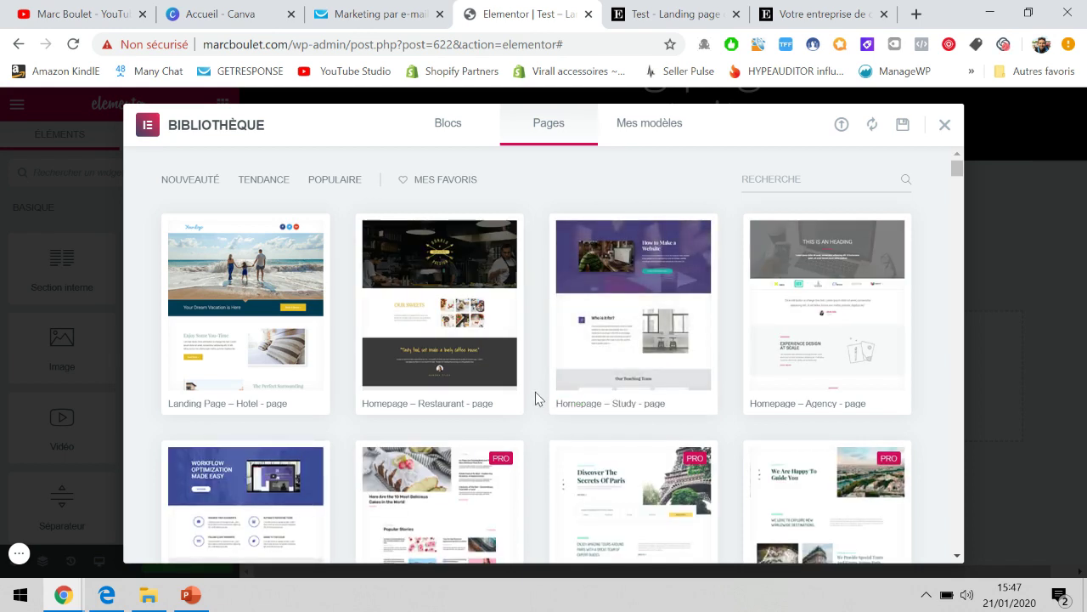
scroll(535, 398, "down", 2)
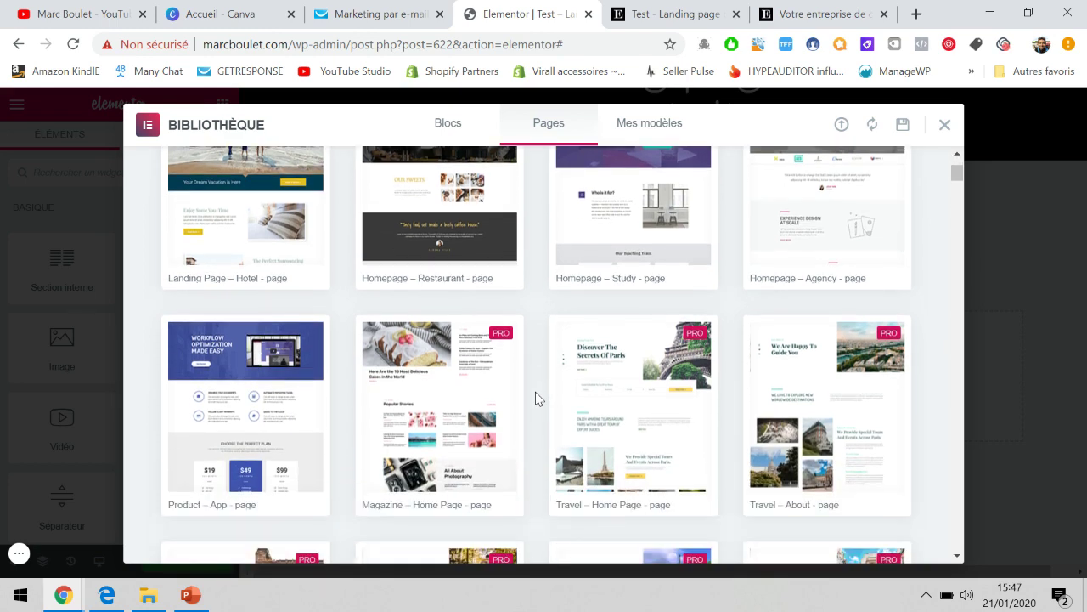
scroll(535, 398, "down", 1)
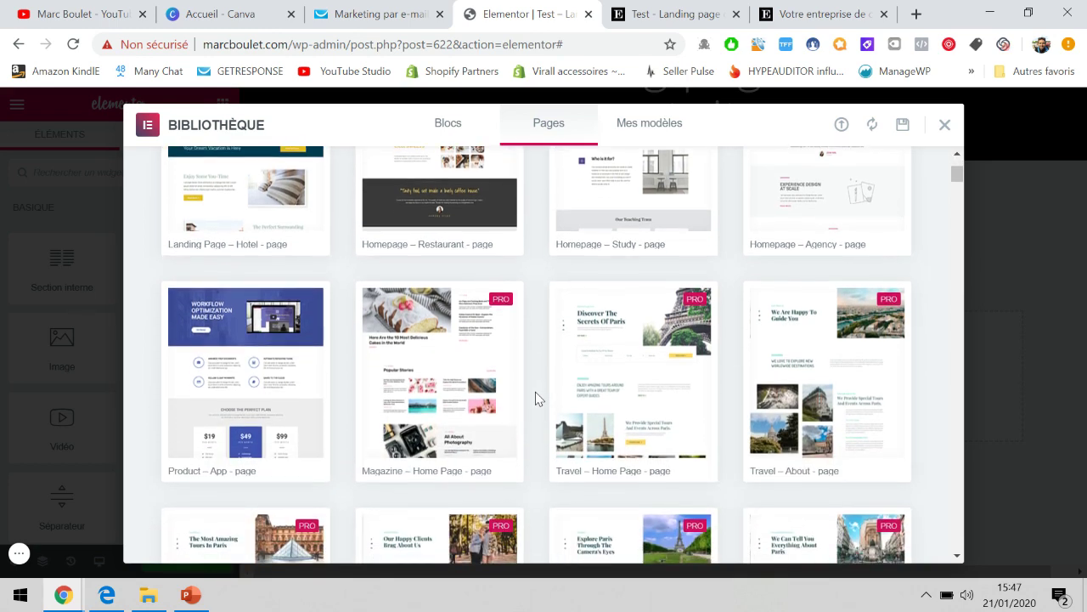
scroll(536, 391, "down", 2)
scroll(535, 392, "up", 3)
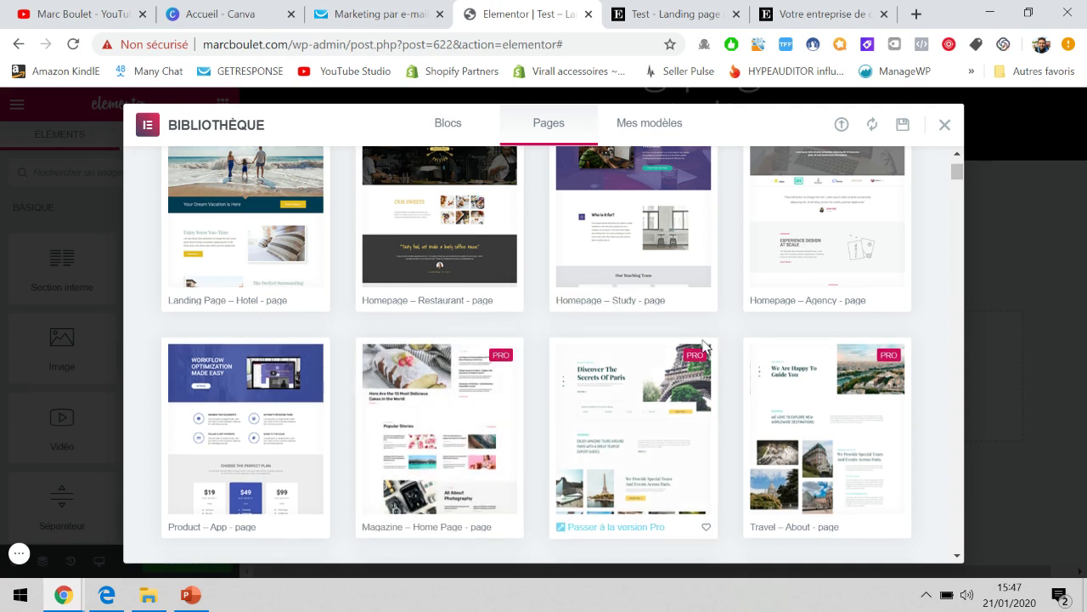
scroll(827, 318, "up", 2)
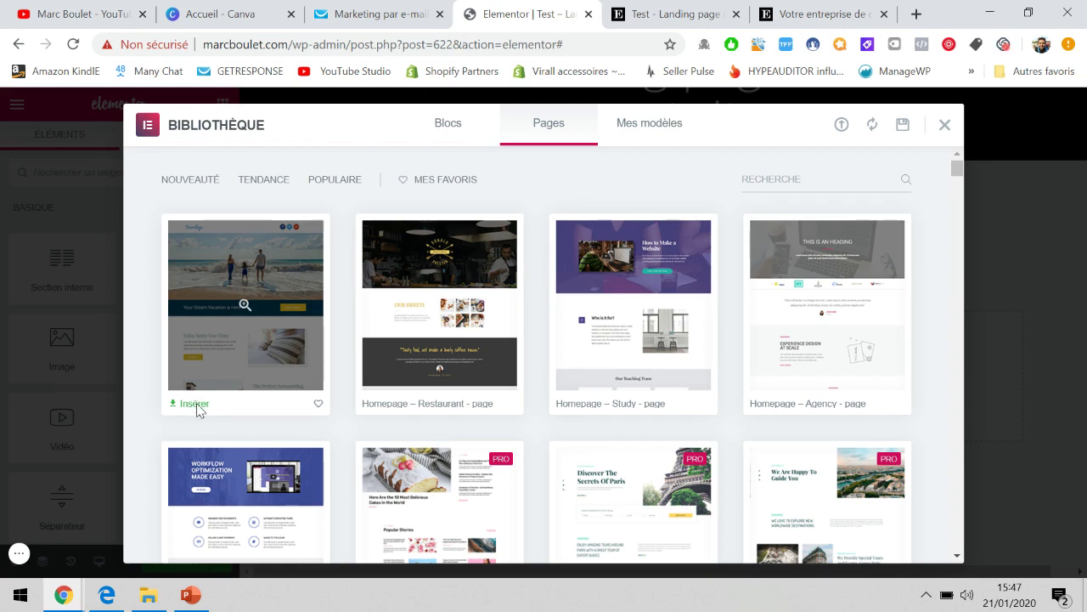
left_click(195, 404)
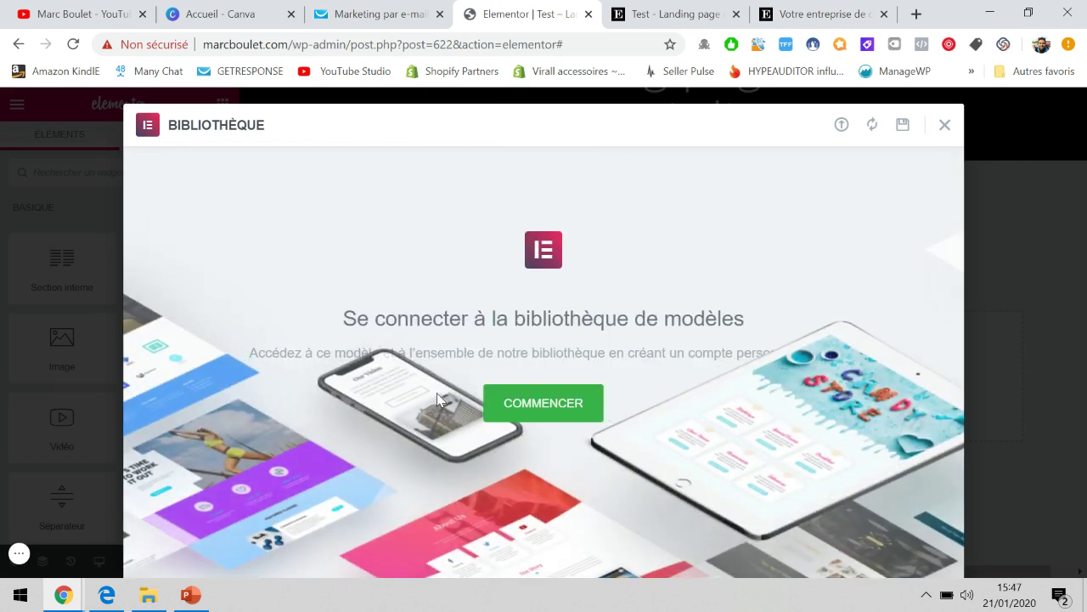
left_click(528, 403)
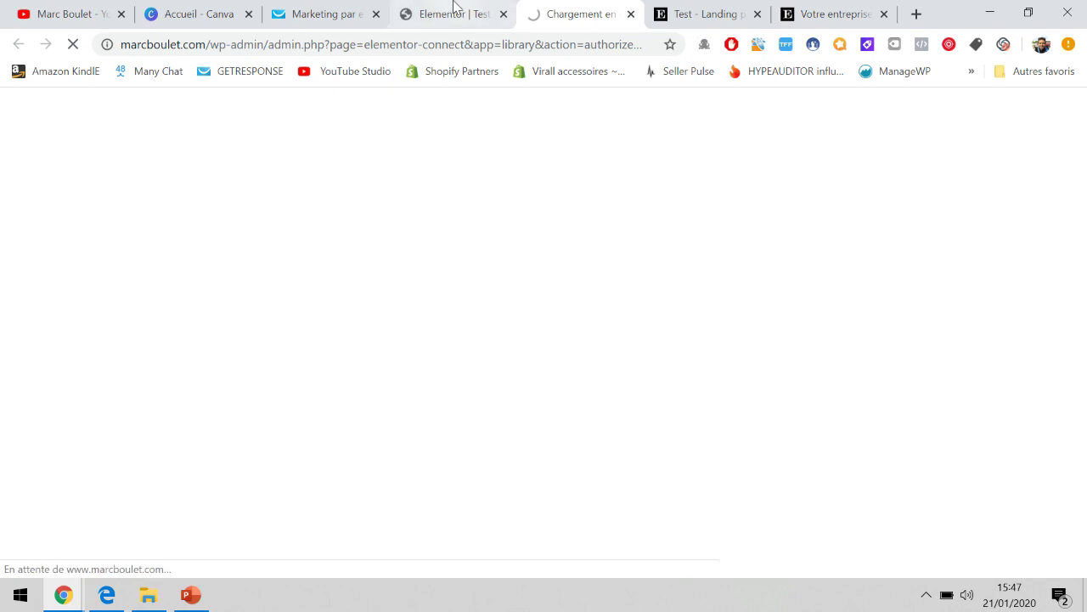
left_click(454, 9)
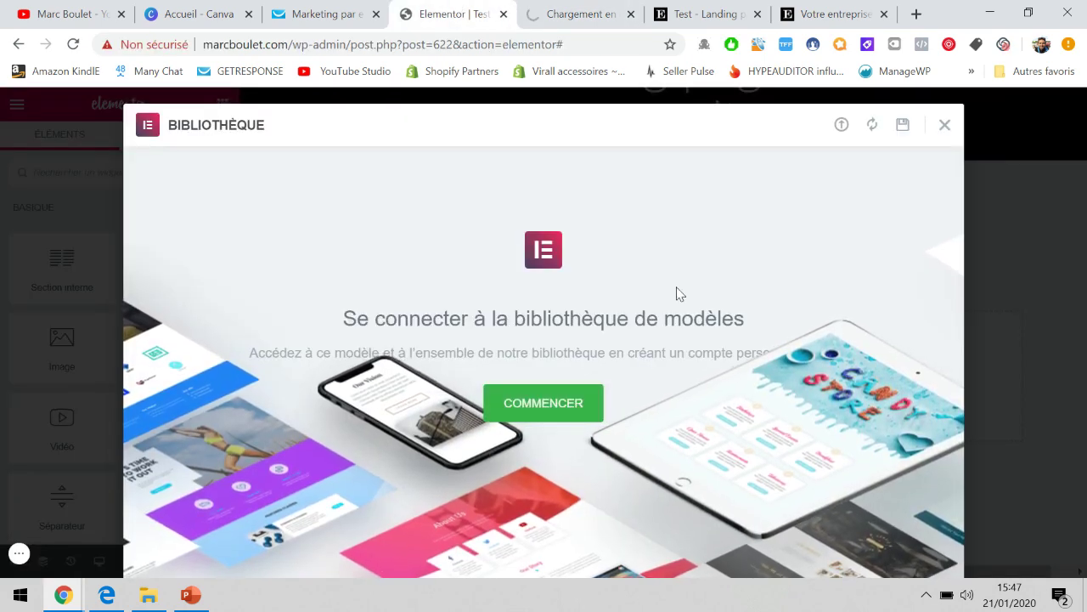
left_click(593, 10)
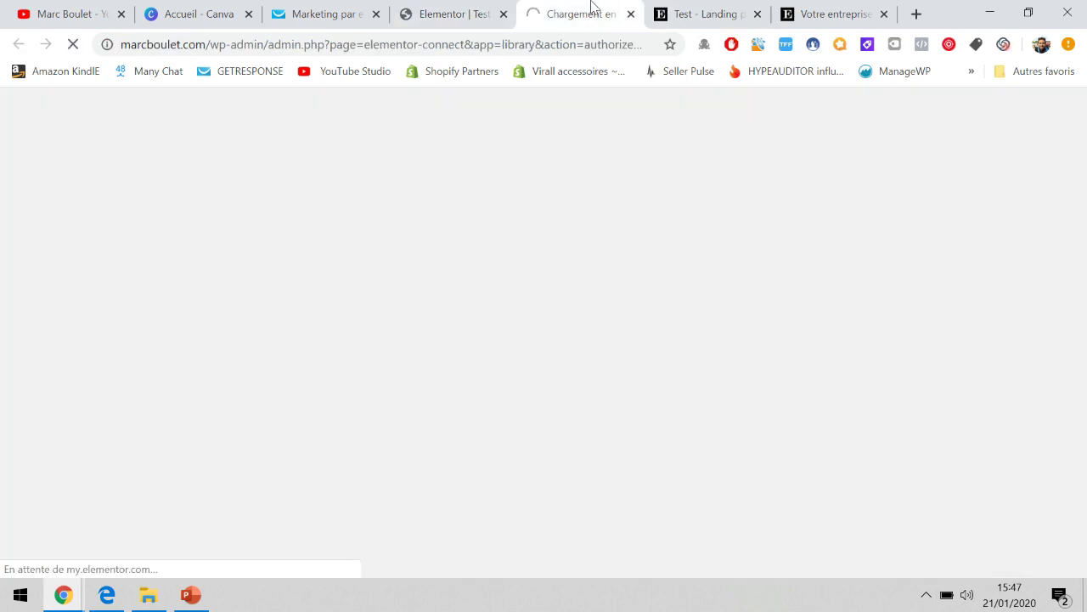
left_click(632, 14)
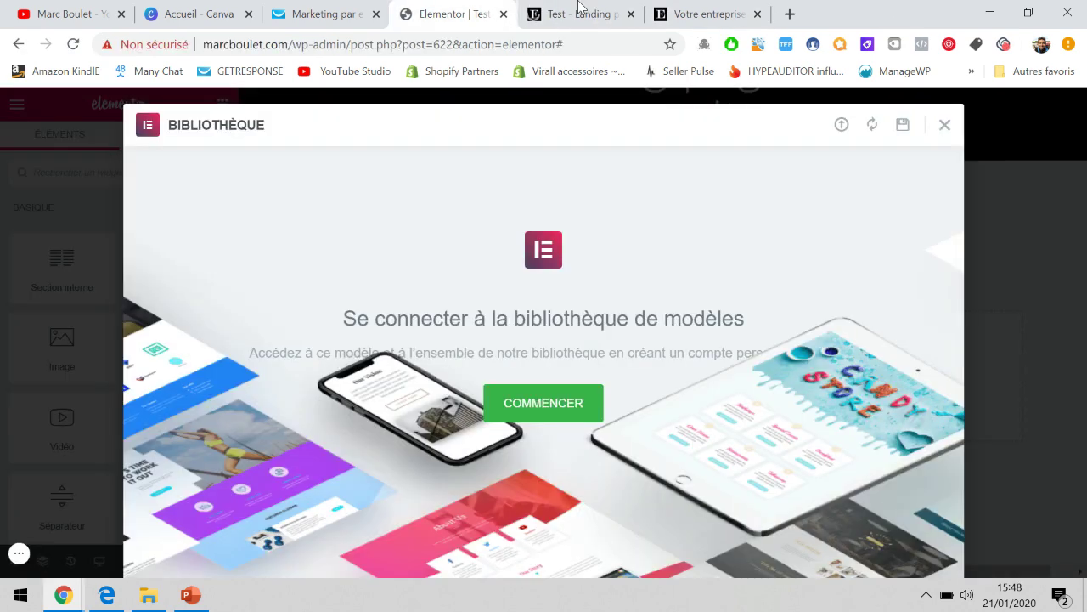
right_click(839, 126)
left_click(619, 181)
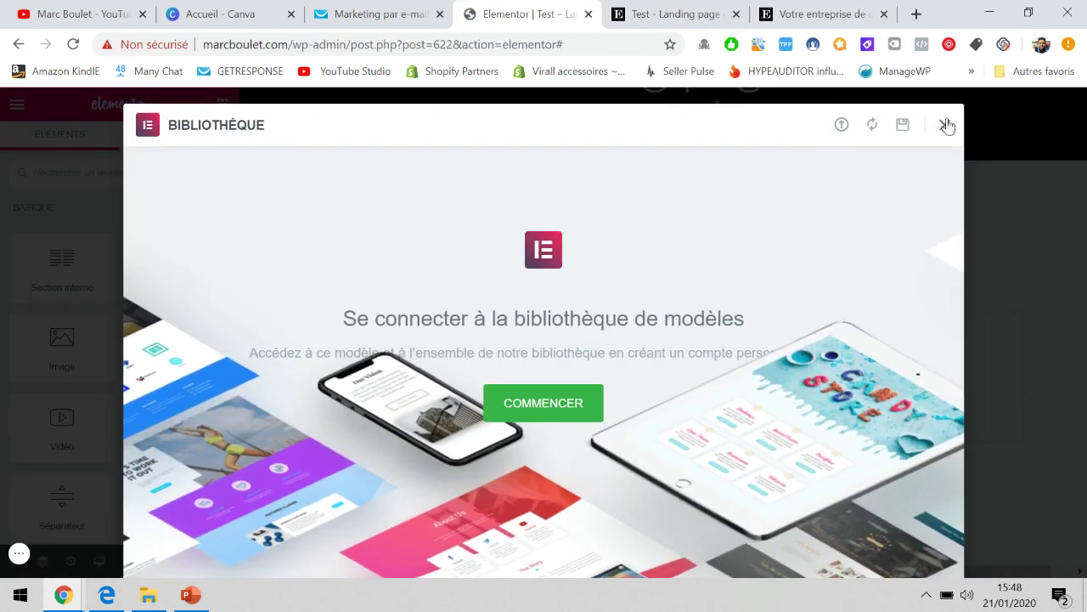
left_click(946, 125)
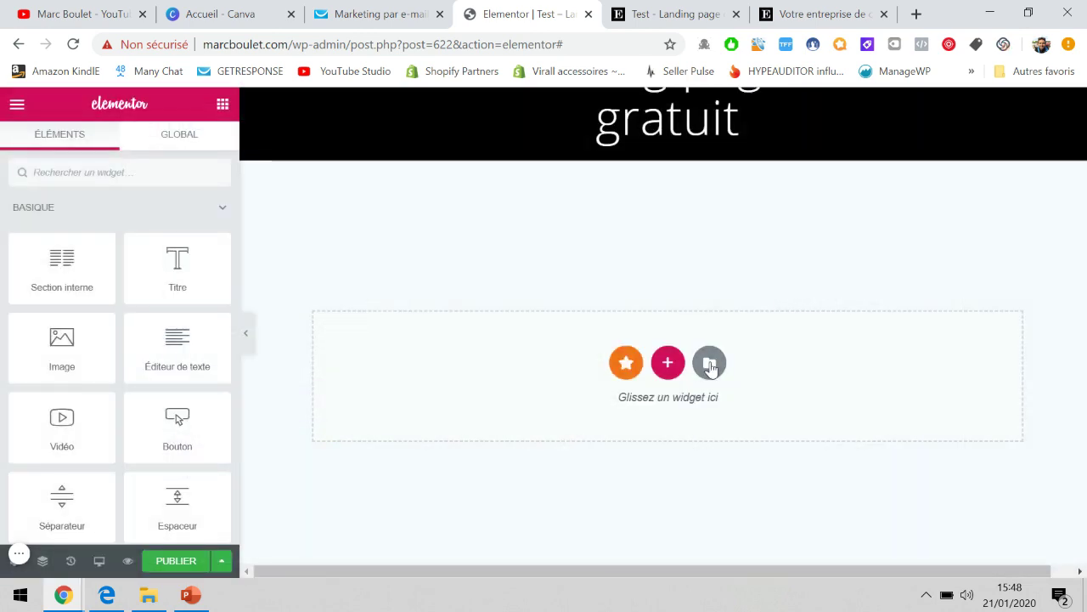
left_click(709, 363)
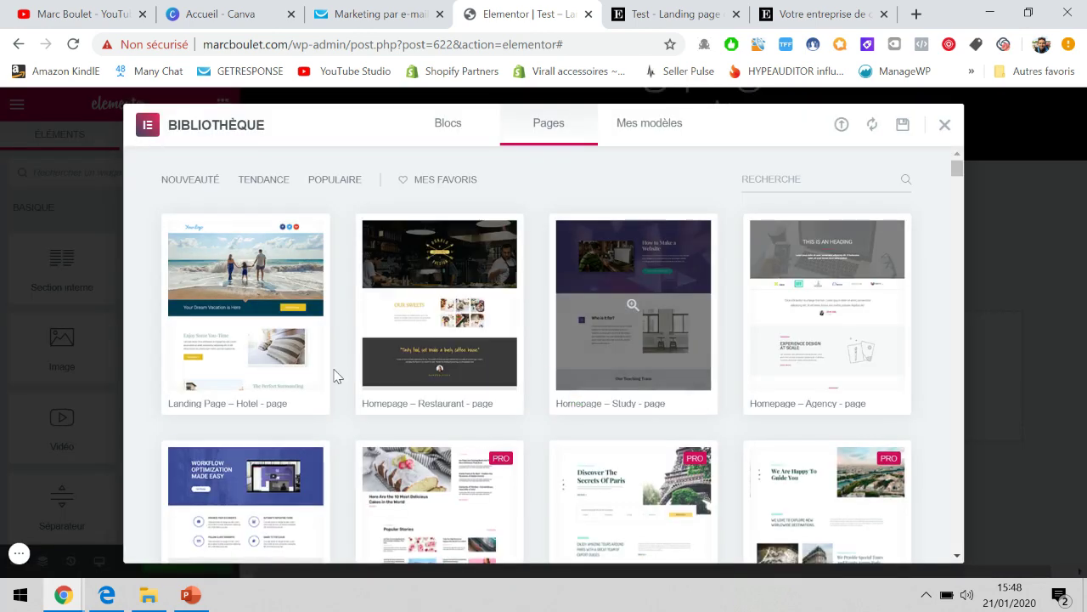
Preview the Landing Page – Hotel template and try inserting it into the empty page.
left_click(198, 377)
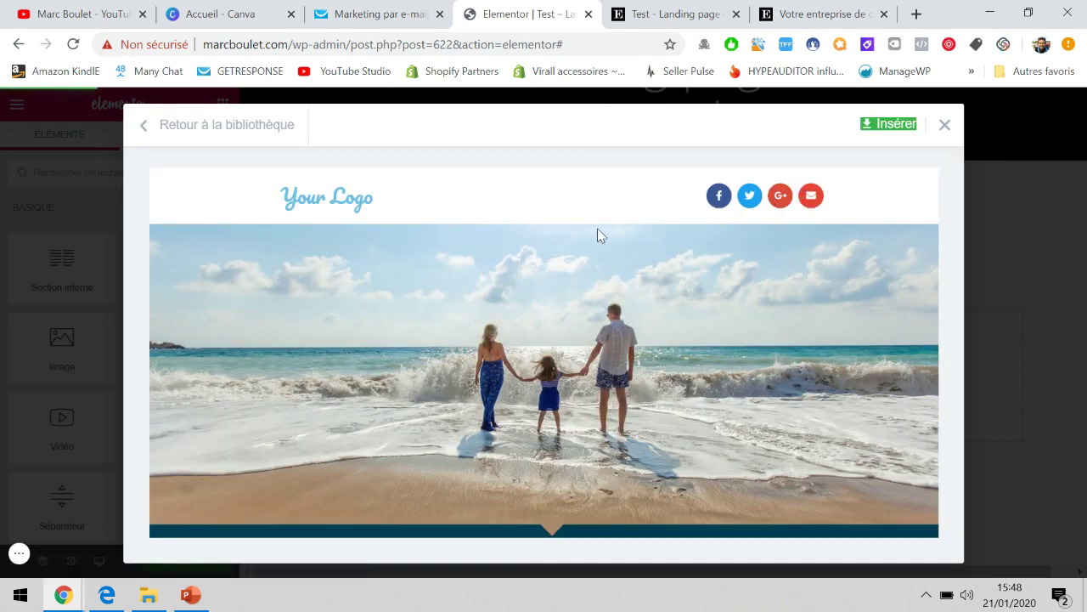
scroll(597, 228, "down", 3)
scroll(597, 227, "up", 3)
left_click(883, 127)
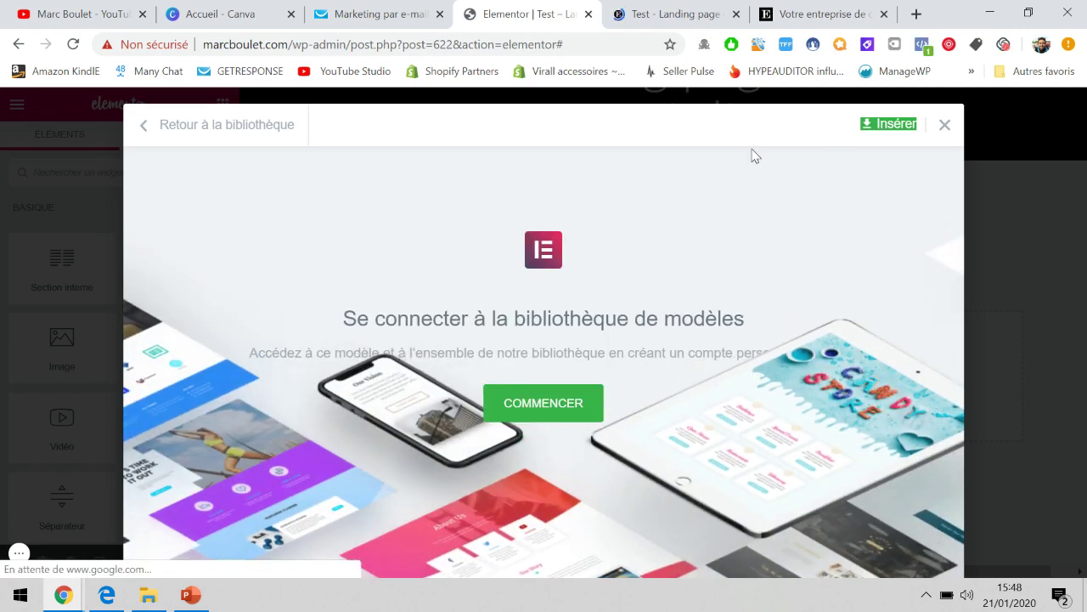
Try signing in to the Elementor template-library account with a saved e-mail and password.
left_click(544, 403)
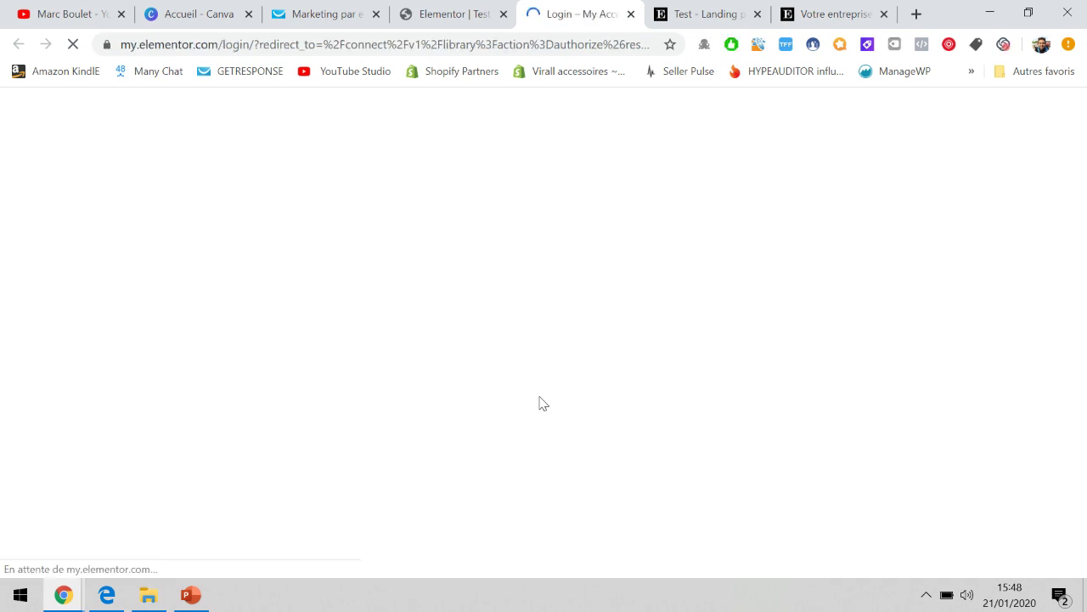
left_click(518, 352)
left_click(493, 381)
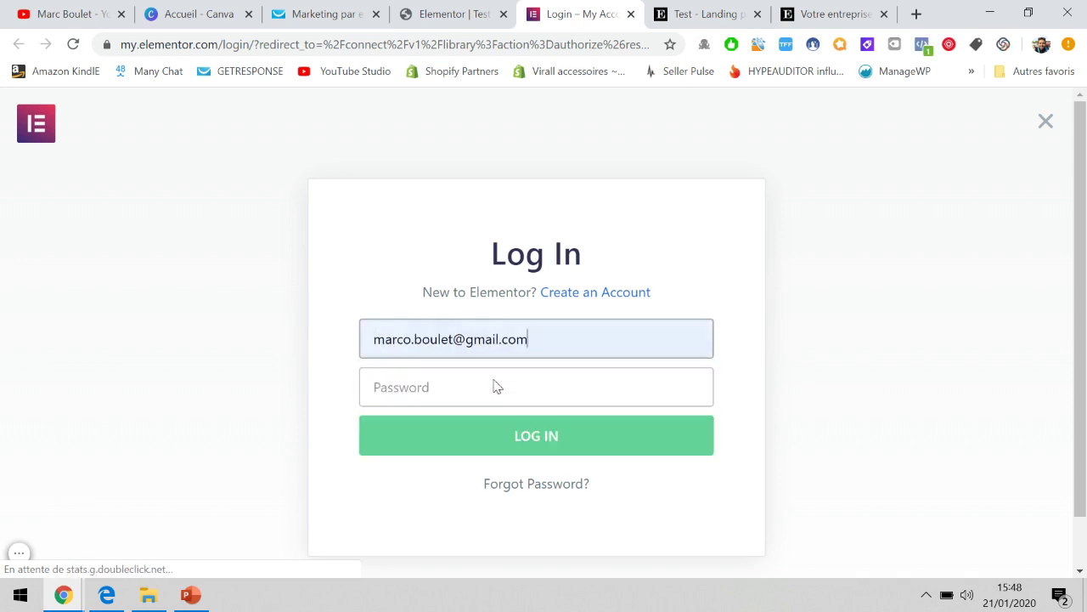
left_click(493, 388)
type("•")
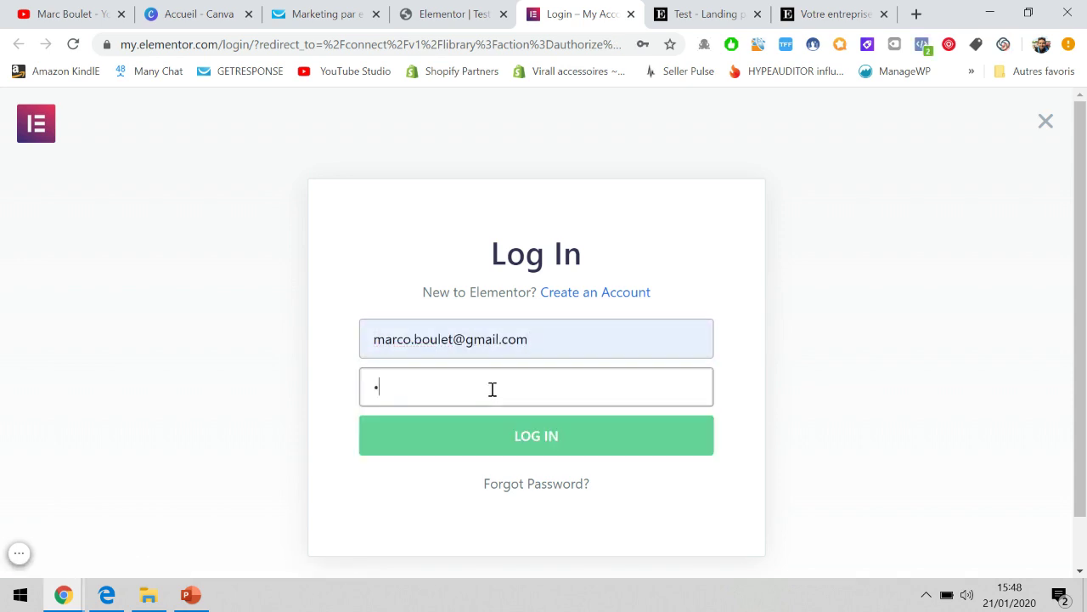
key("shift+Tab")
type("cont")
left_click(499, 384)
left_click(502, 375)
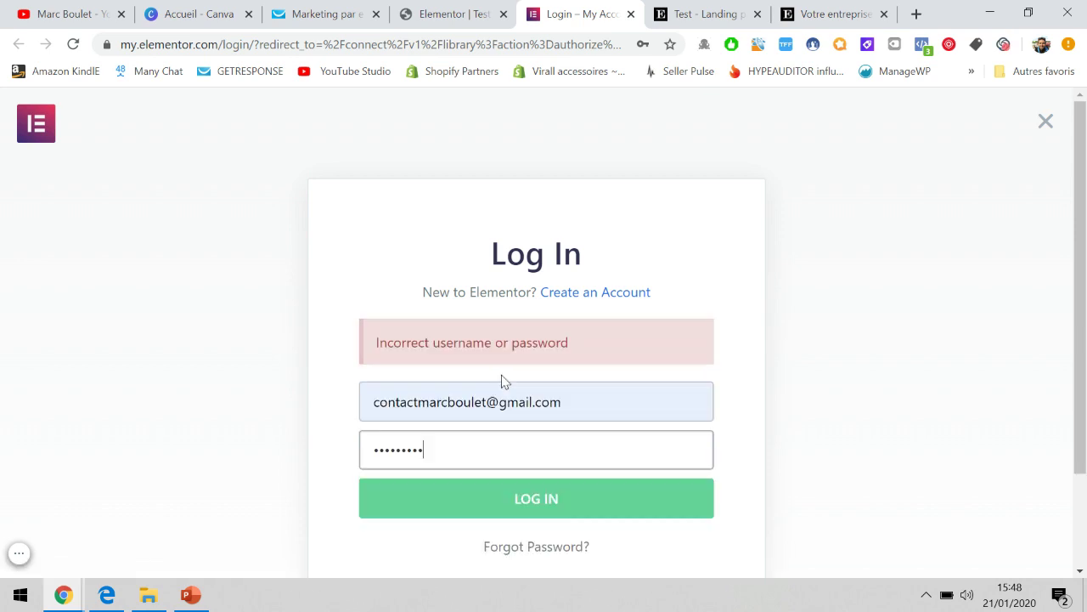
Close the login tab, dismiss the Se connecter prompt, and browse the Bibliothèque's Pages templates.
left_click(630, 13)
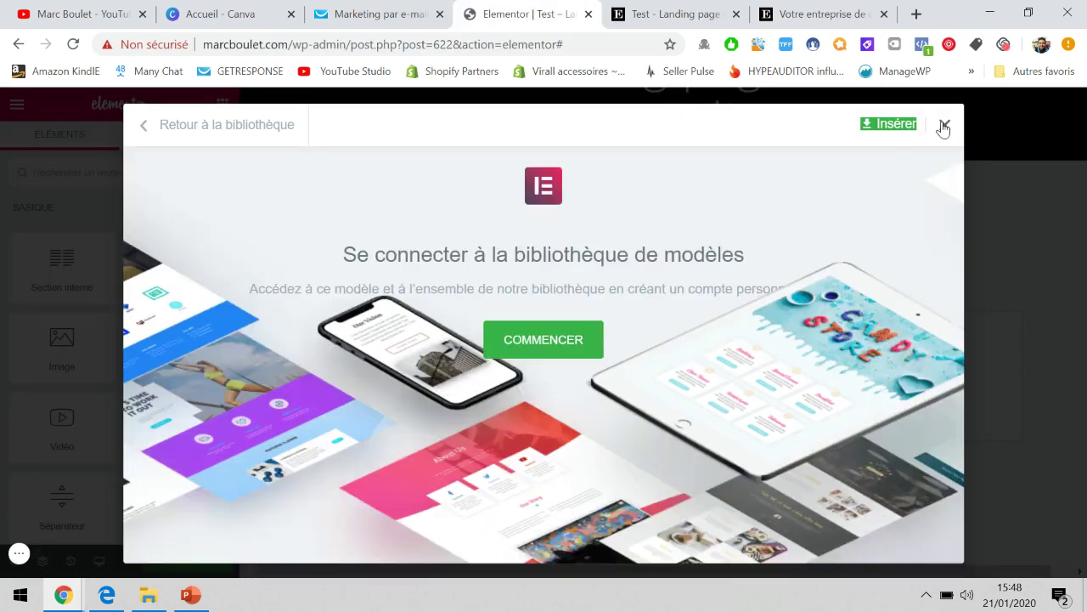
left_click(944, 128)
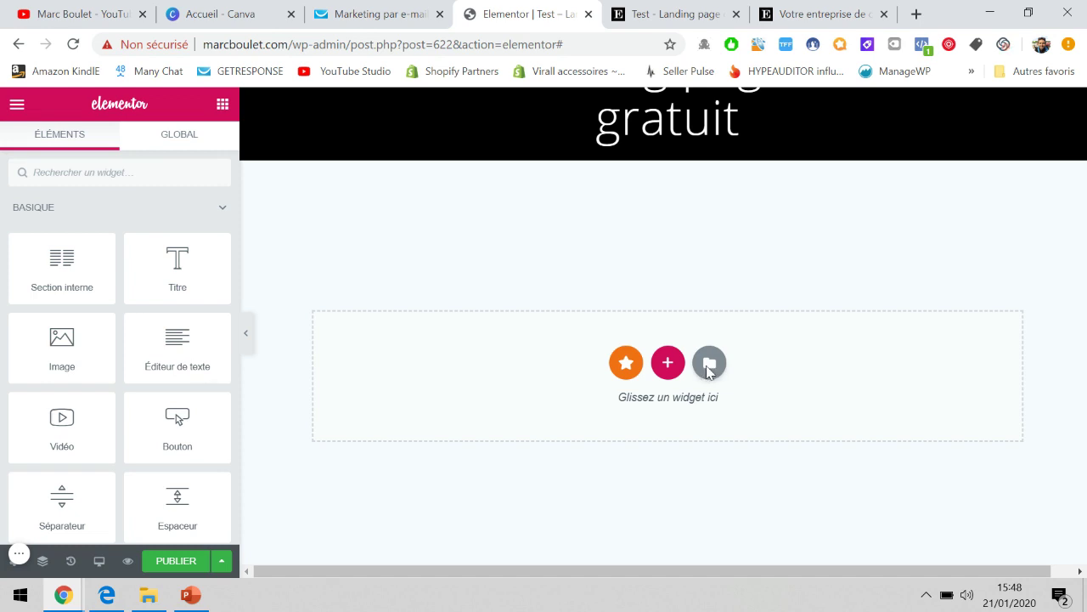
left_click(710, 365)
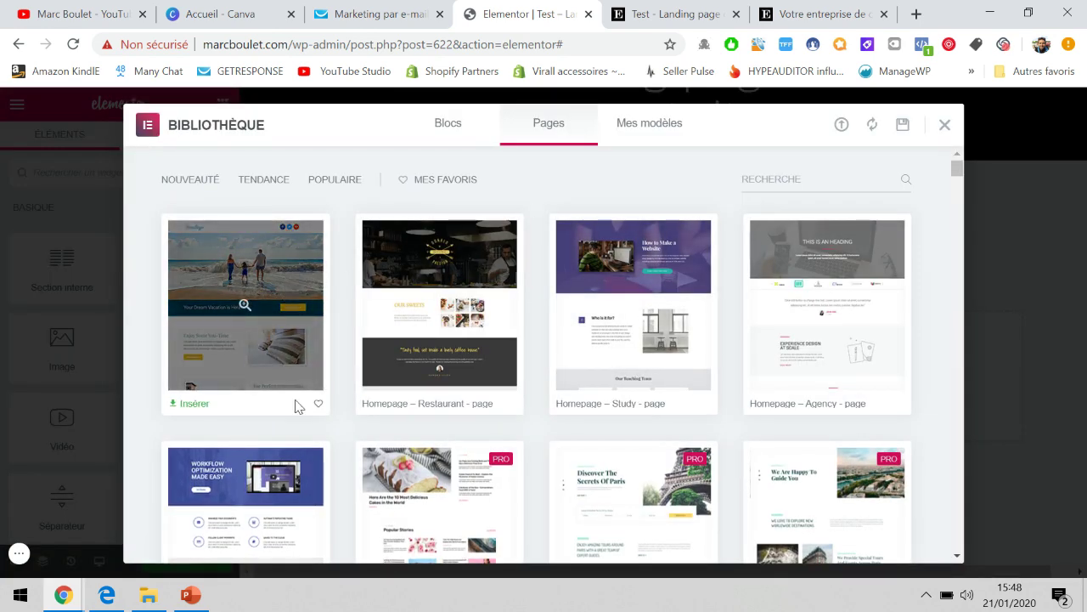
scroll(344, 351, "down", 1)
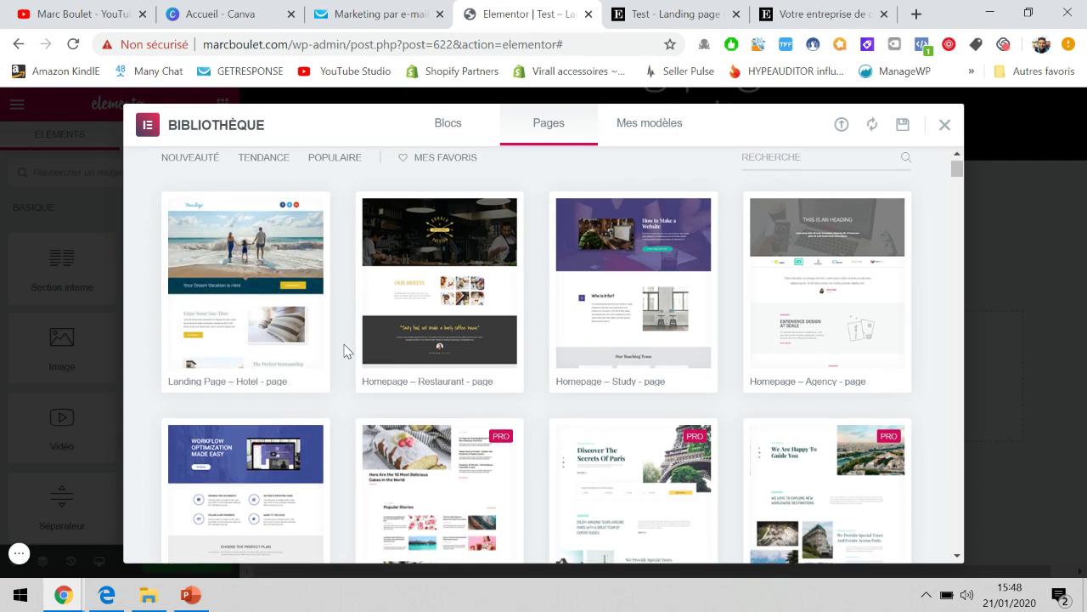
scroll(344, 351, "down", 8)
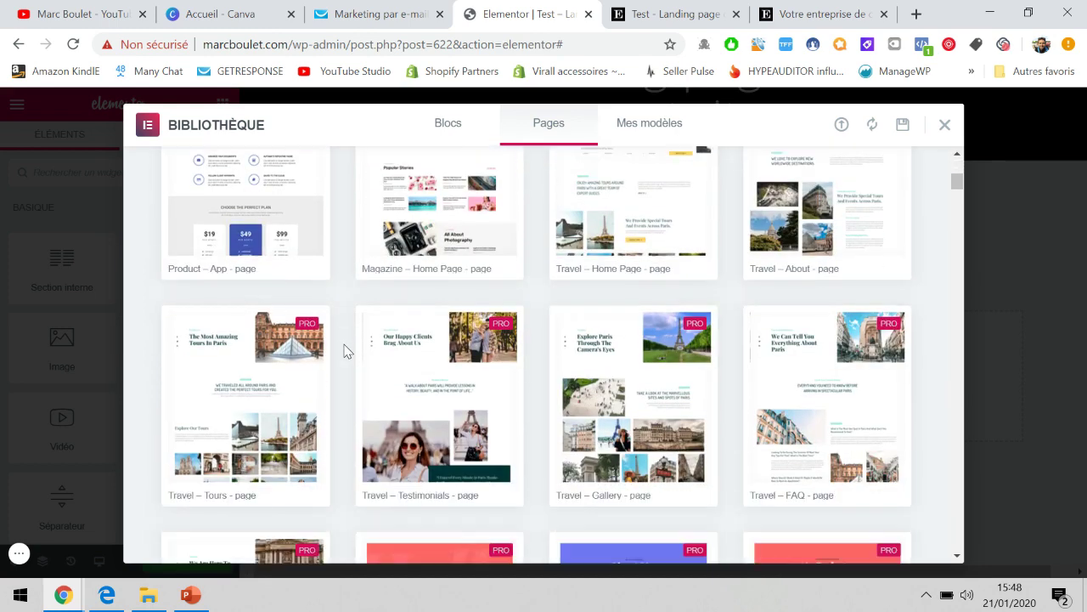
scroll(344, 351, "down", 5)
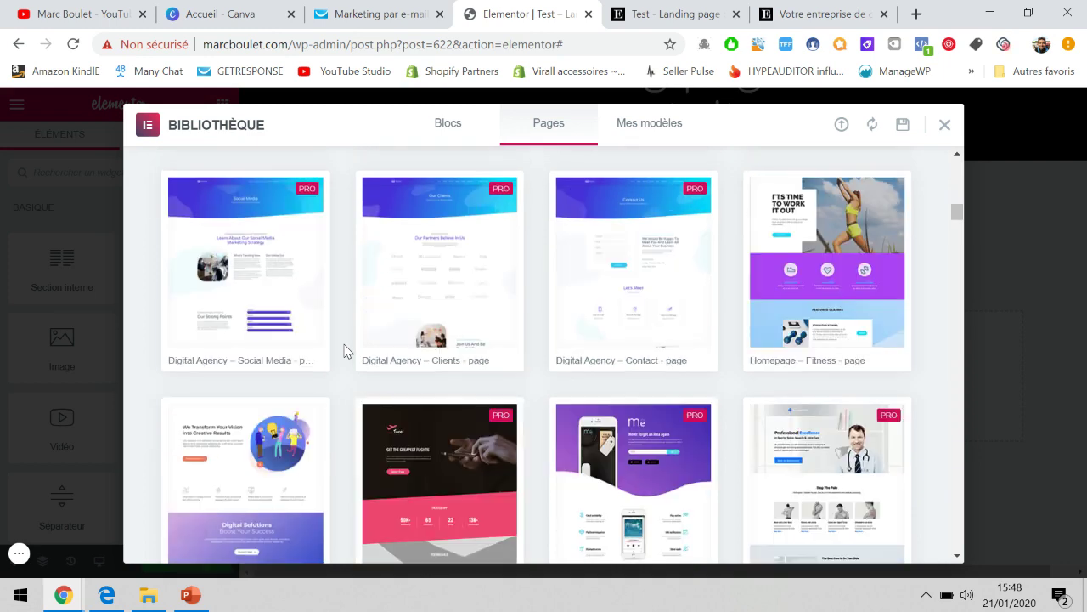
scroll(344, 351, "down", 3)
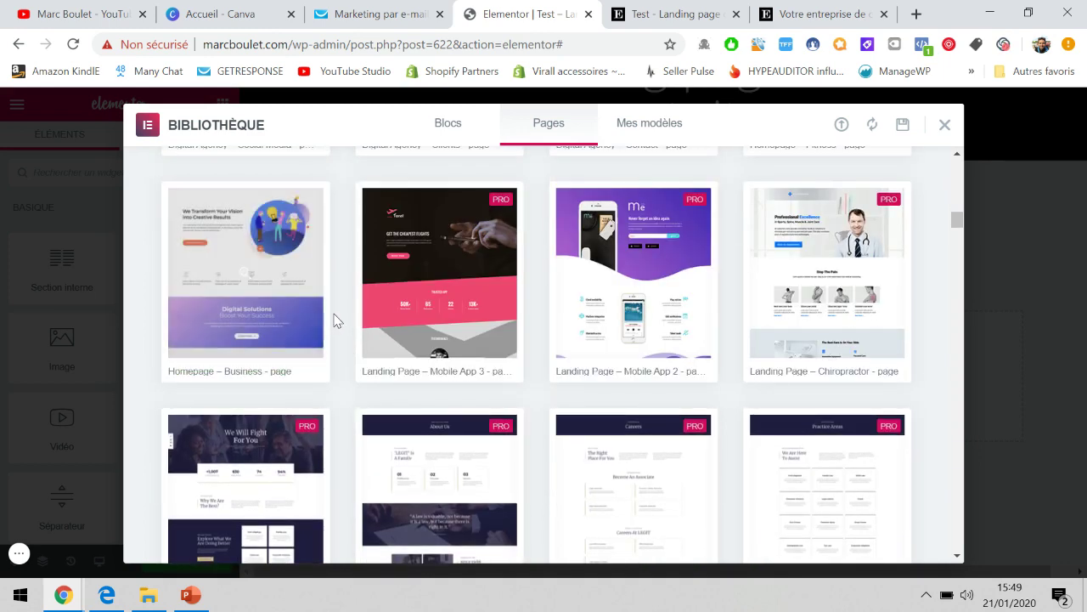
scroll(334, 321, "down", 2)
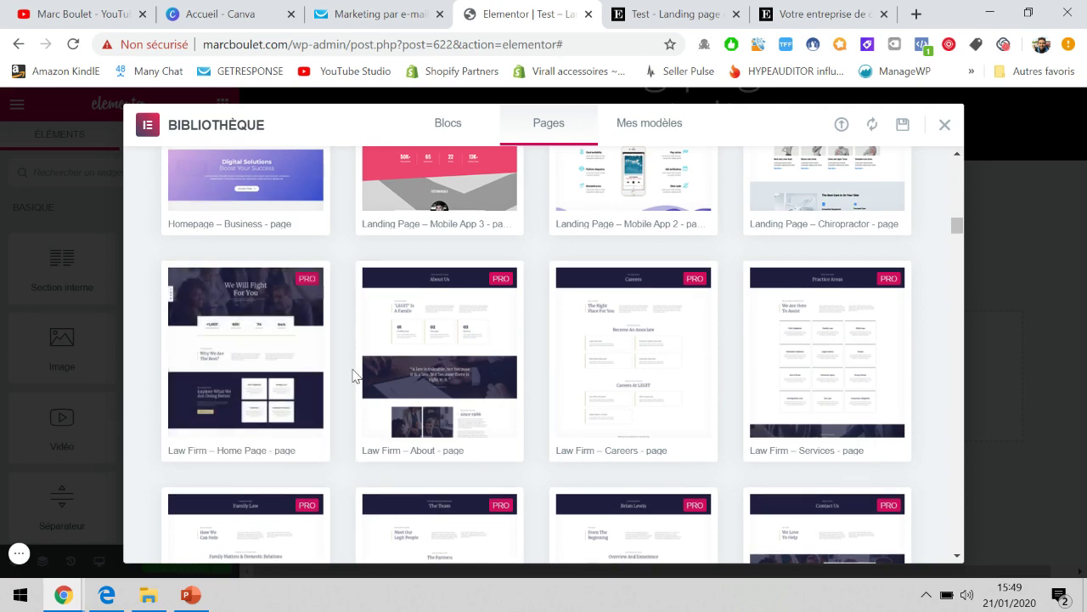
scroll(354, 376, "down", 10)
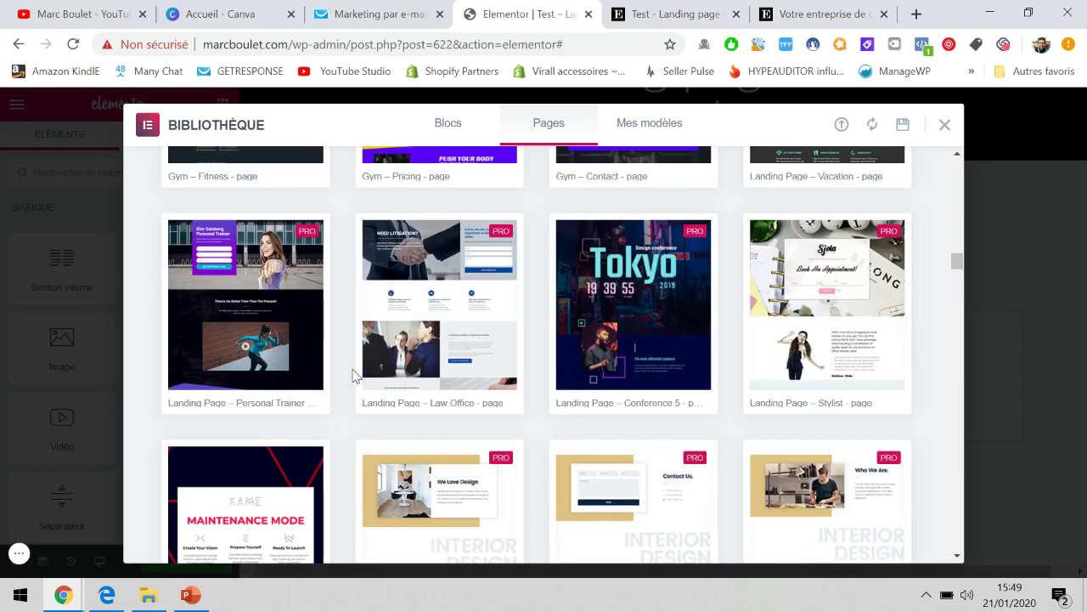
scroll(353, 375, "down", 5)
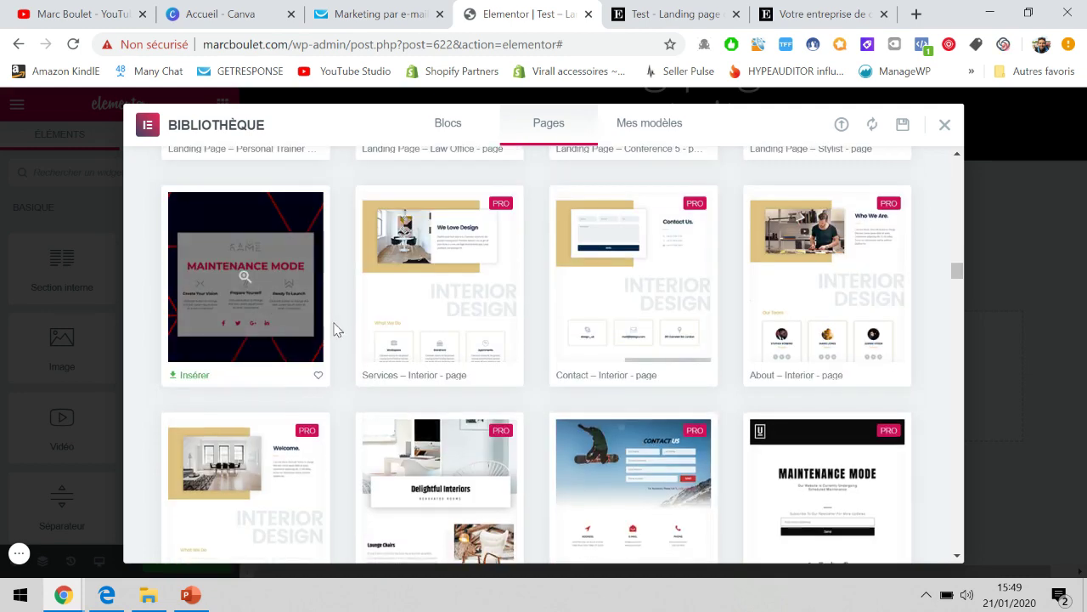
scroll(340, 336, "up", 20)
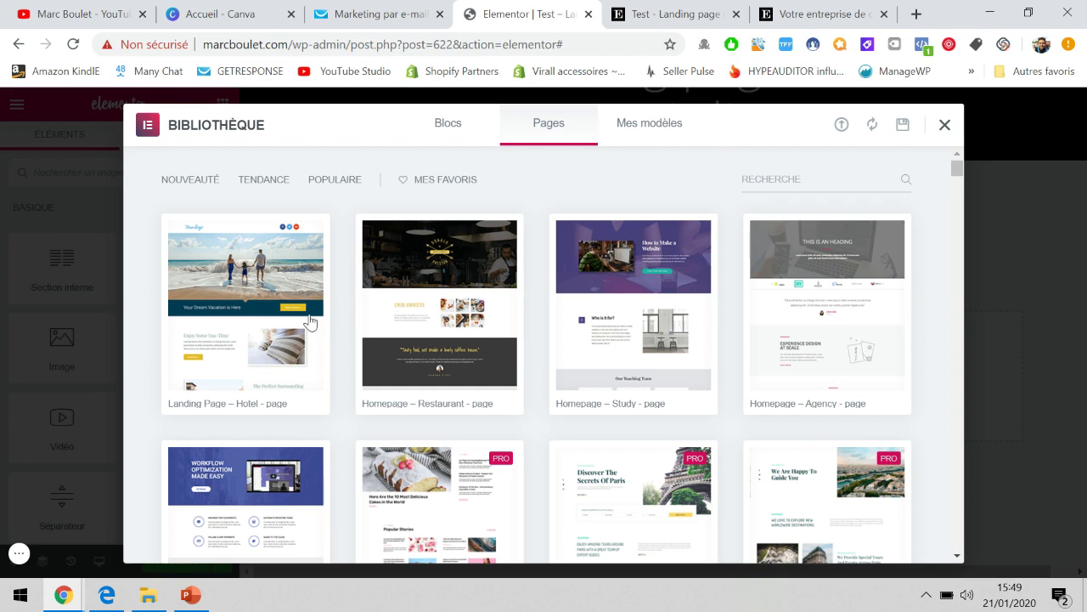
Preview Landing Page – Hotel from its 'Your Dream Vacation is Here' banner down to its testimonials.
left_click(239, 313)
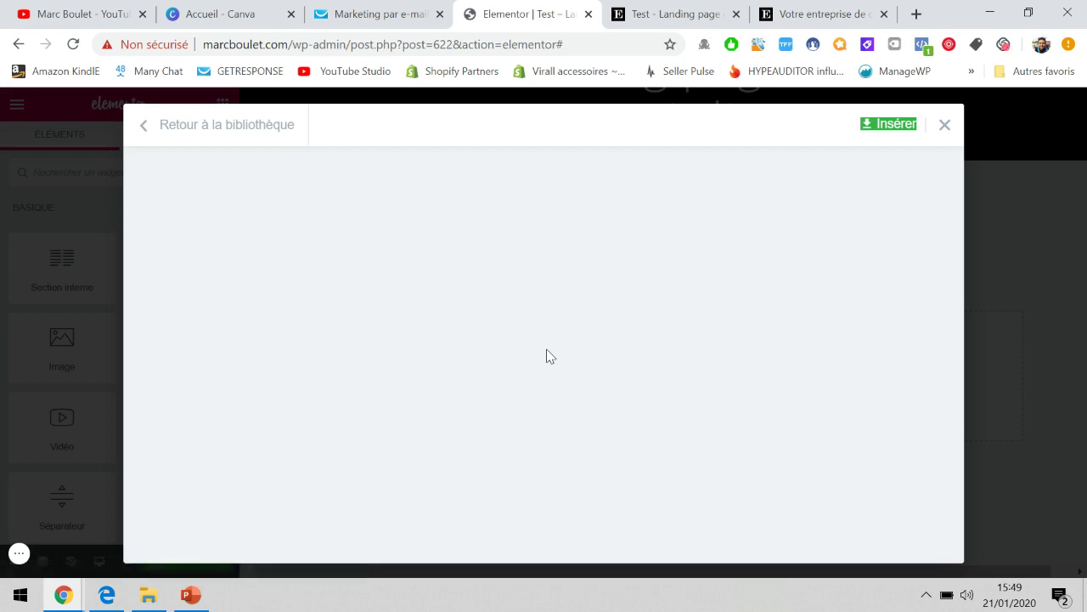
scroll(546, 355, "down", 2)
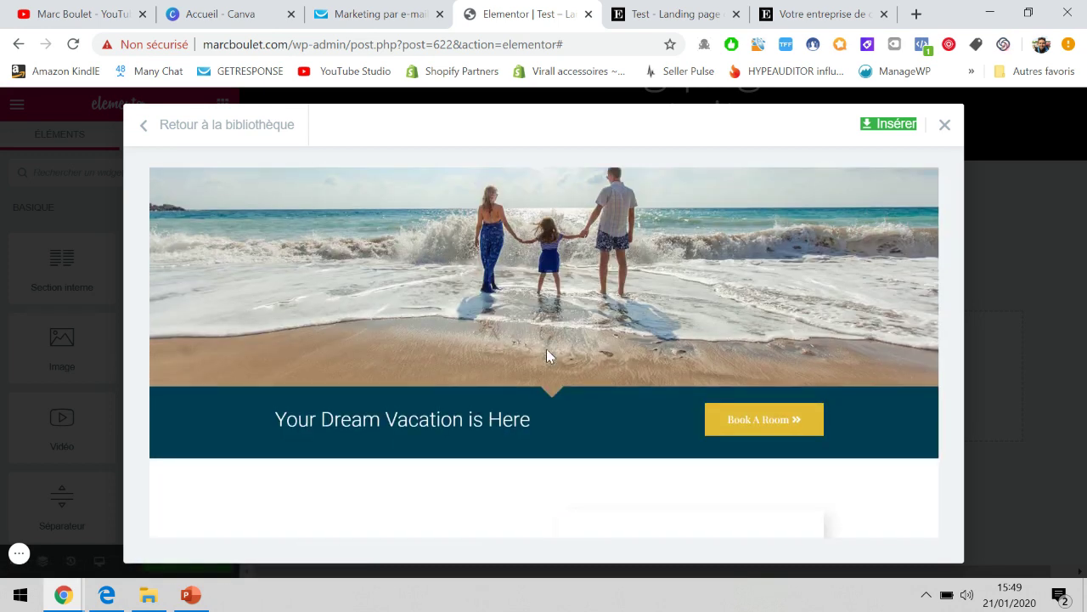
scroll(546, 356, "up", 2)
scroll(547, 355, "down", 3)
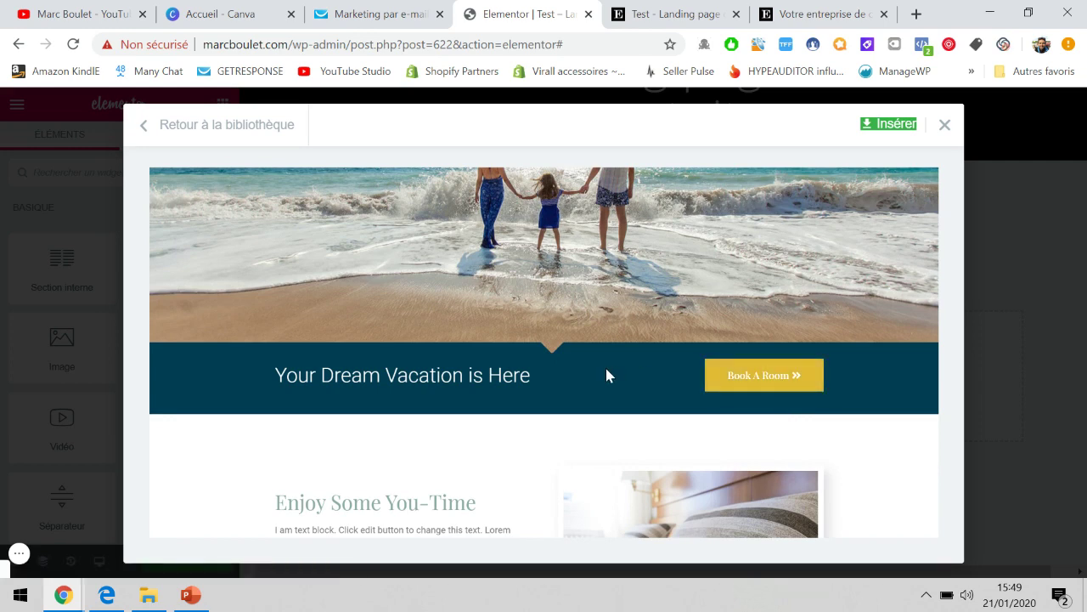
scroll(606, 373, "down", 2)
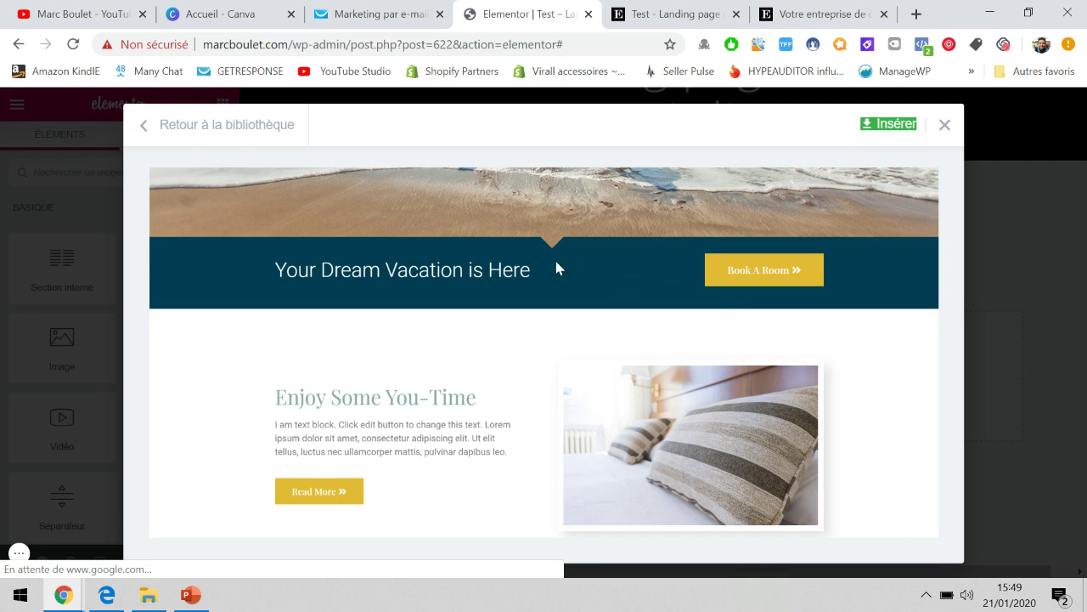
scroll(557, 267, "down", 2)
scroll(556, 267, "down", 2)
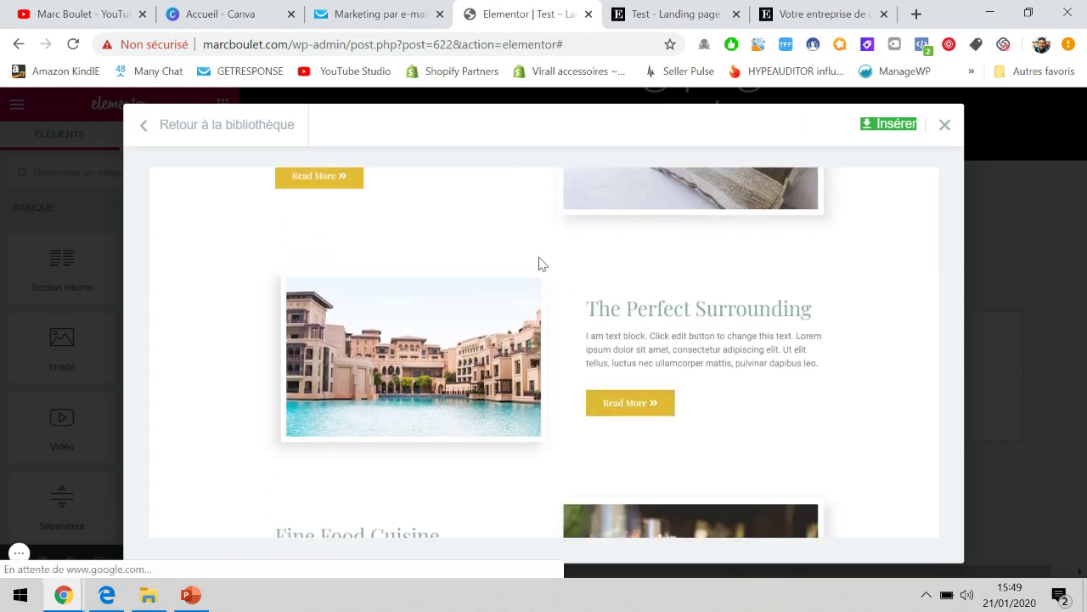
scroll(538, 262, "down", 2)
scroll(541, 263, "down", 2)
scroll(540, 263, "up", 8)
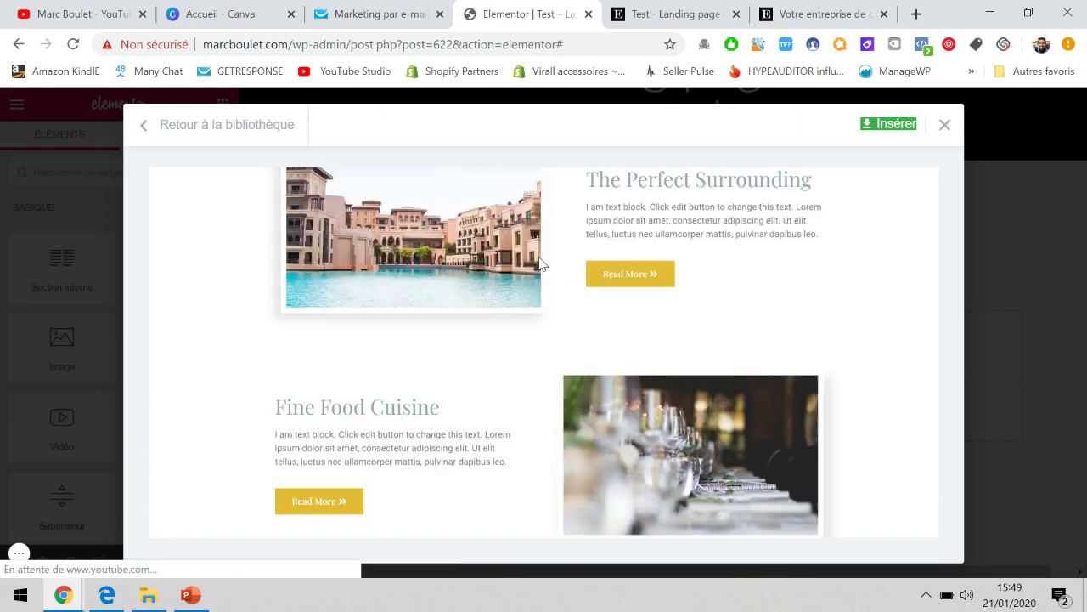
scroll(539, 262, "down", 10)
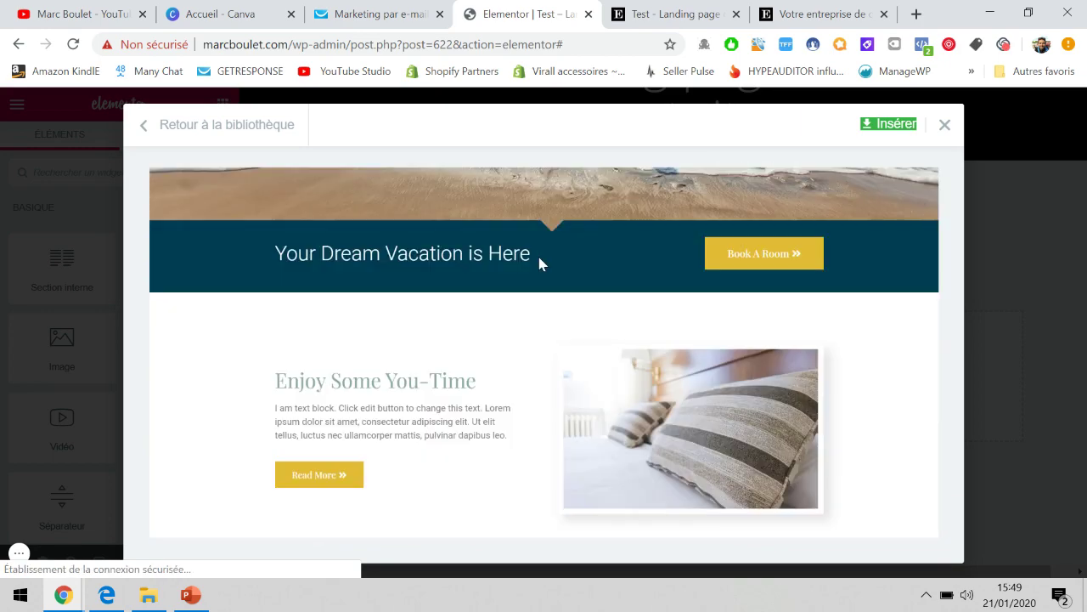
scroll(539, 263, "down", 2)
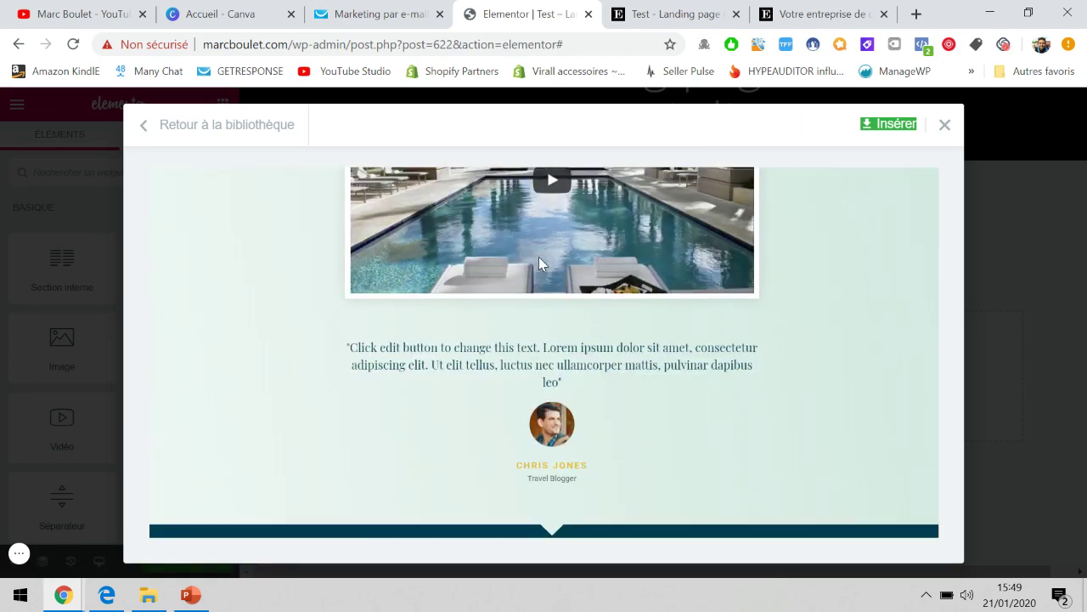
scroll(539, 264, "up", 8)
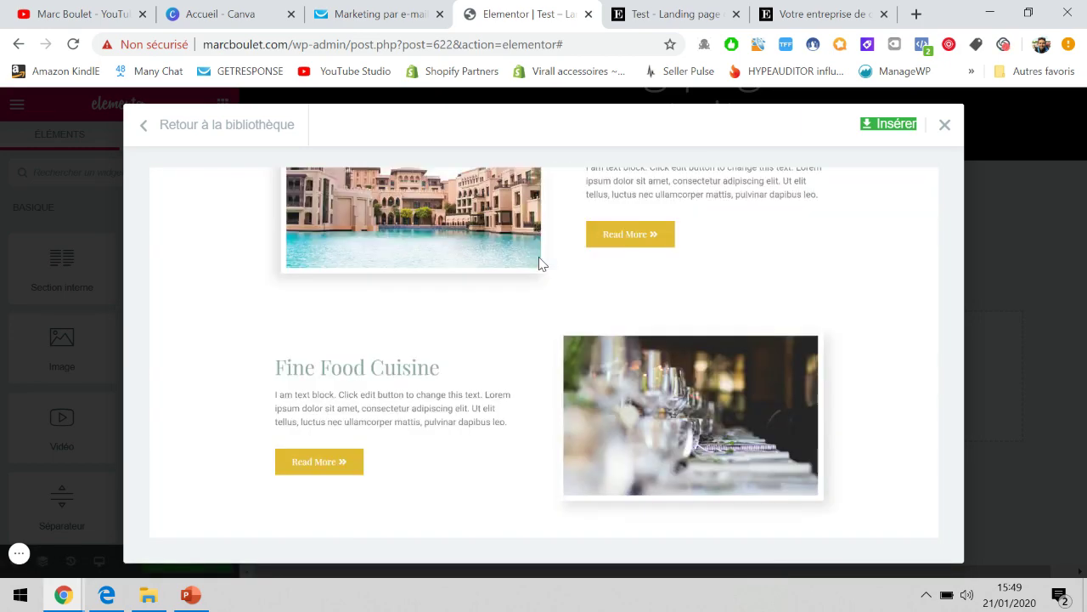
scroll(538, 260, "down", 2)
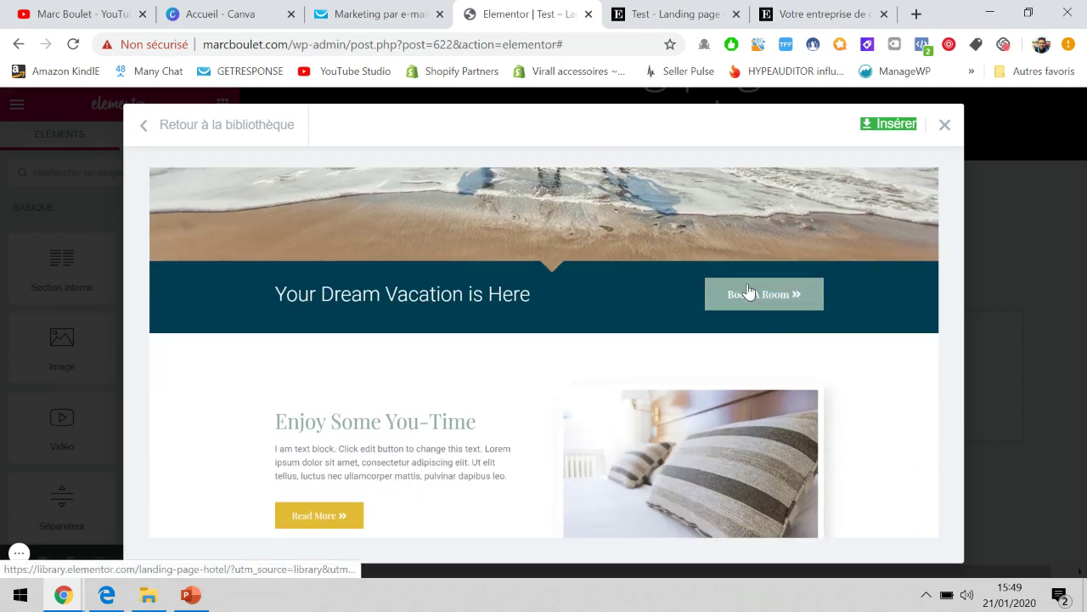
scroll(612, 301, "up", 3)
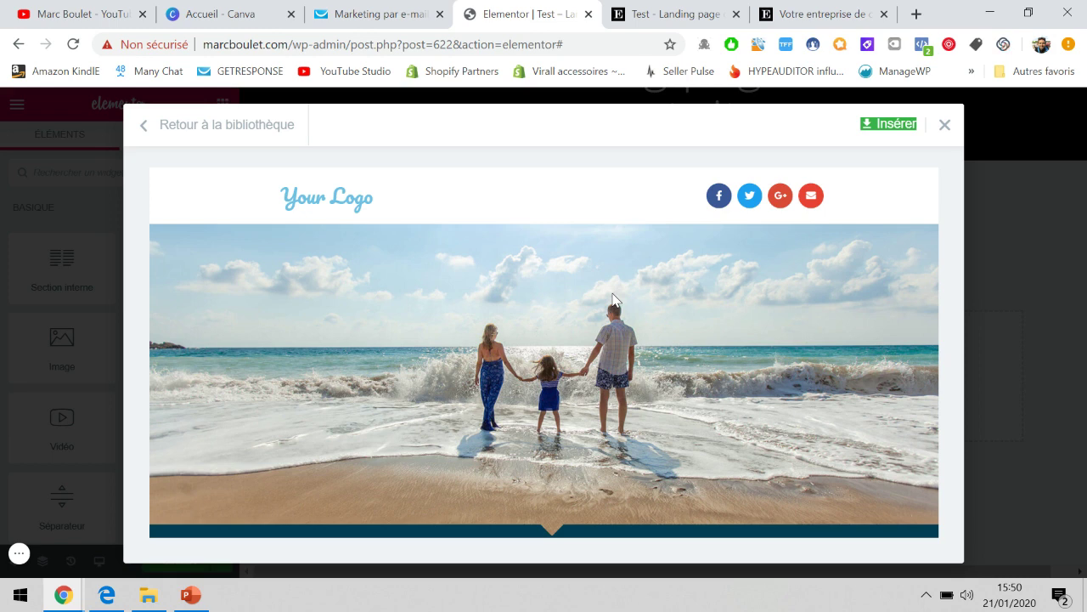
scroll(612, 299, "down", 1)
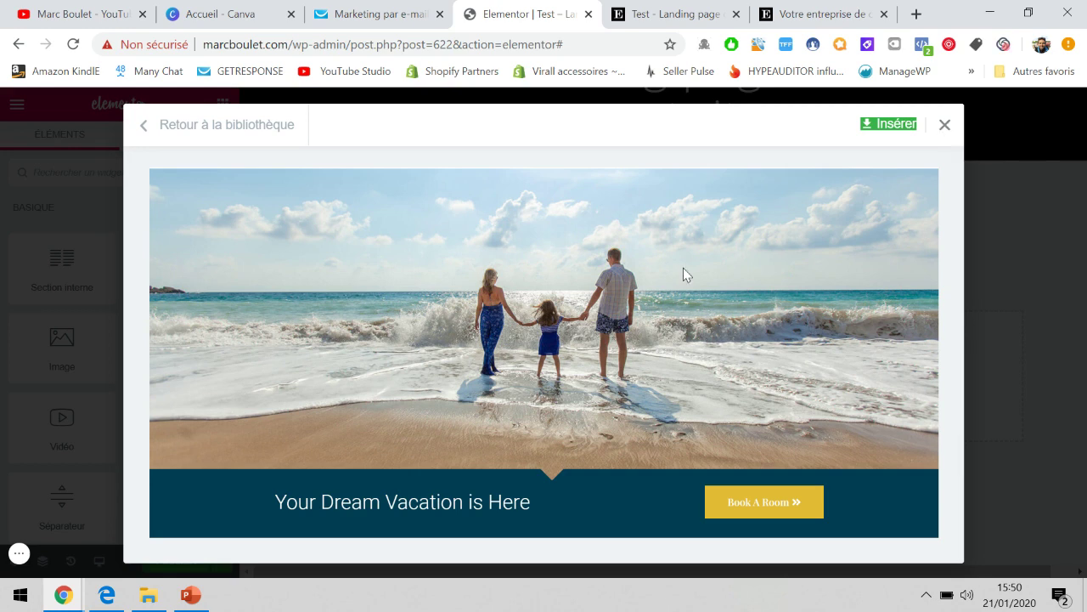
scroll(673, 295, "down", 2)
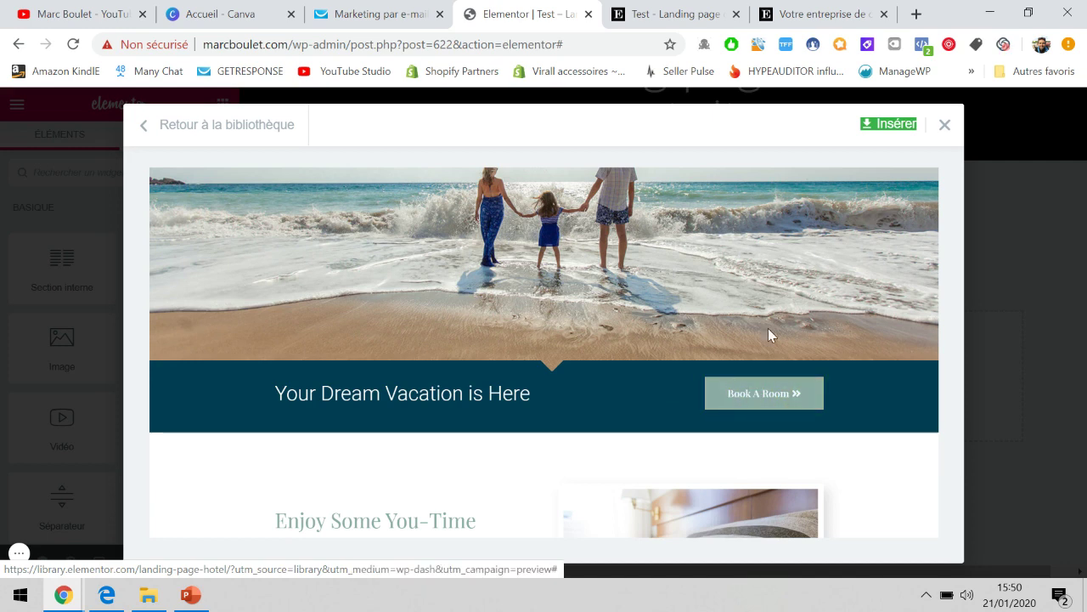
In GetResponse, go to Menu › Formulaires et enquêtes and scan the existing forms list.
left_click(424, 7)
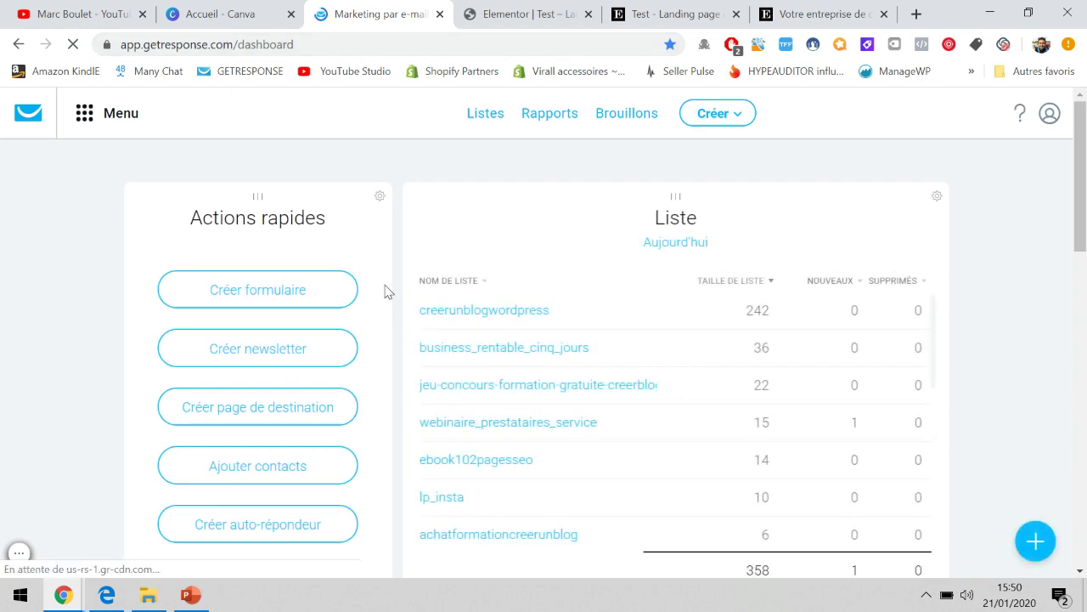
scroll(385, 292, "down", 6)
scroll(386, 291, "down", 4)
scroll(383, 289, "up", 10)
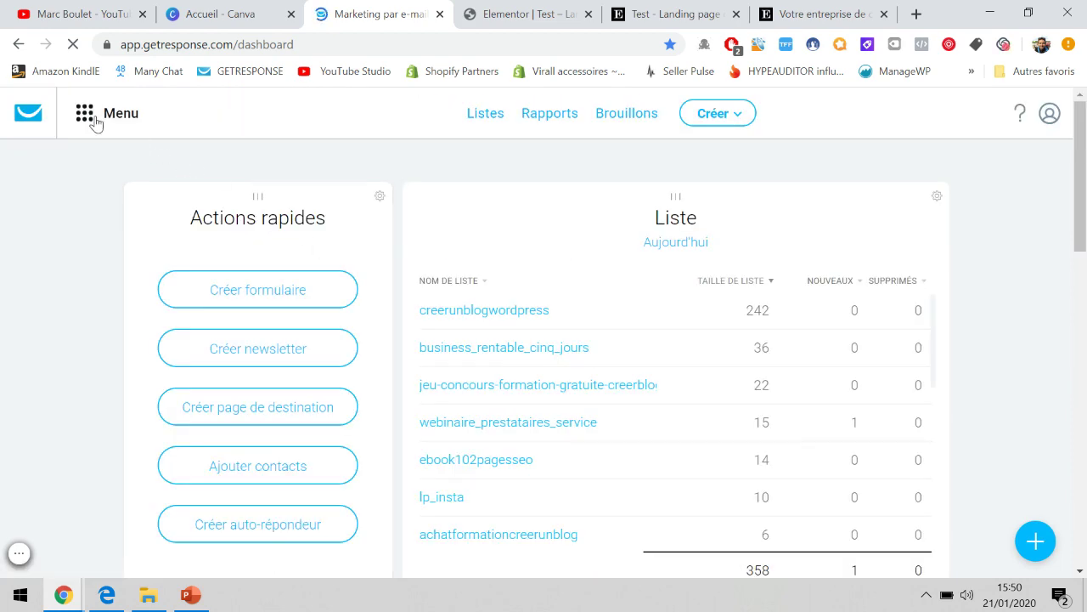
left_click(94, 119)
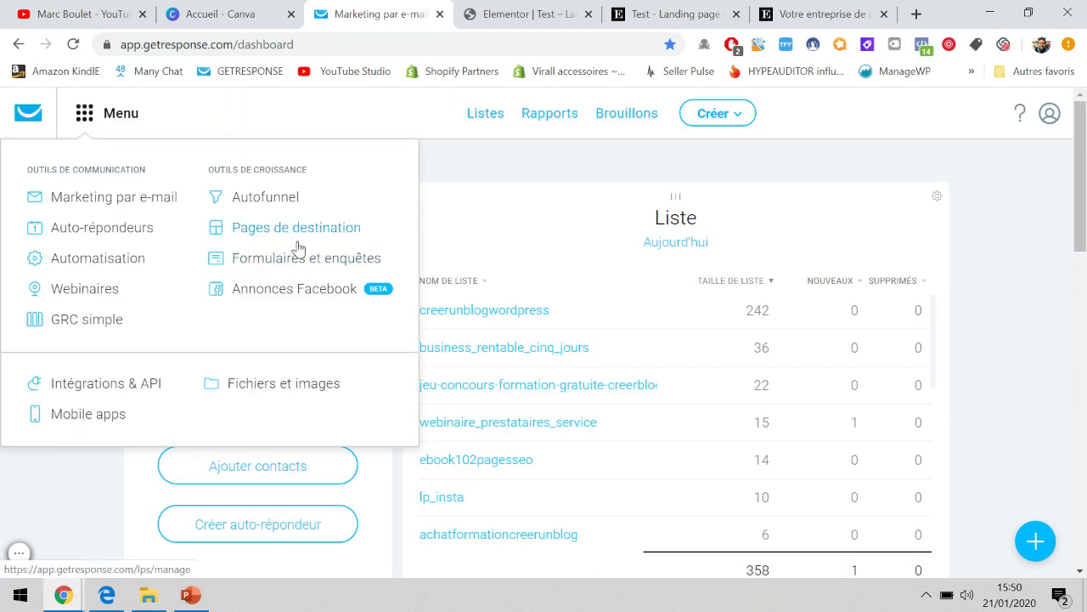
left_click(323, 260)
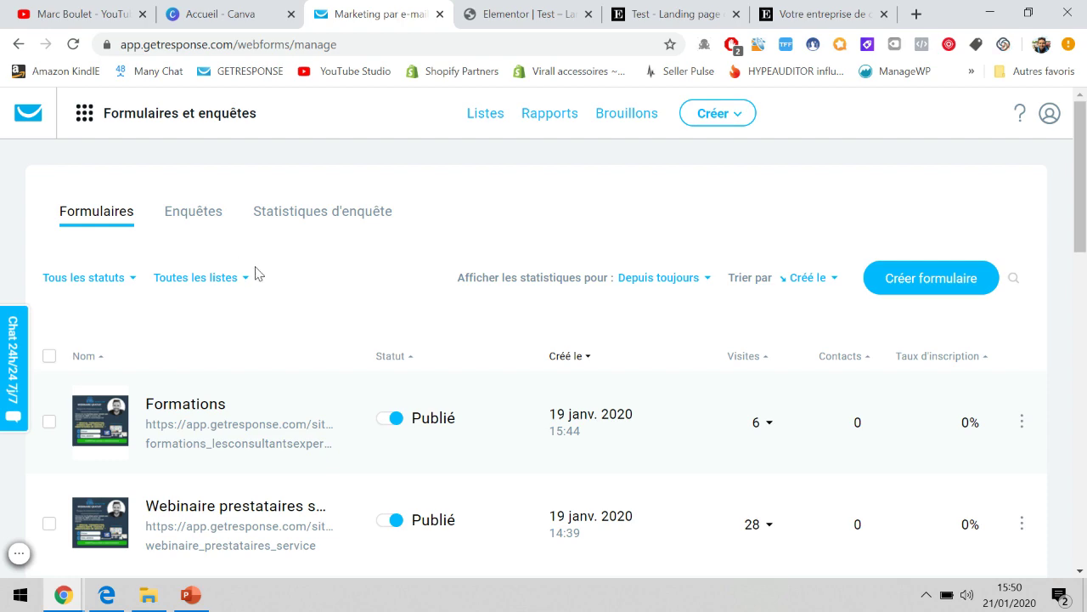
scroll(330, 270, "down", 10)
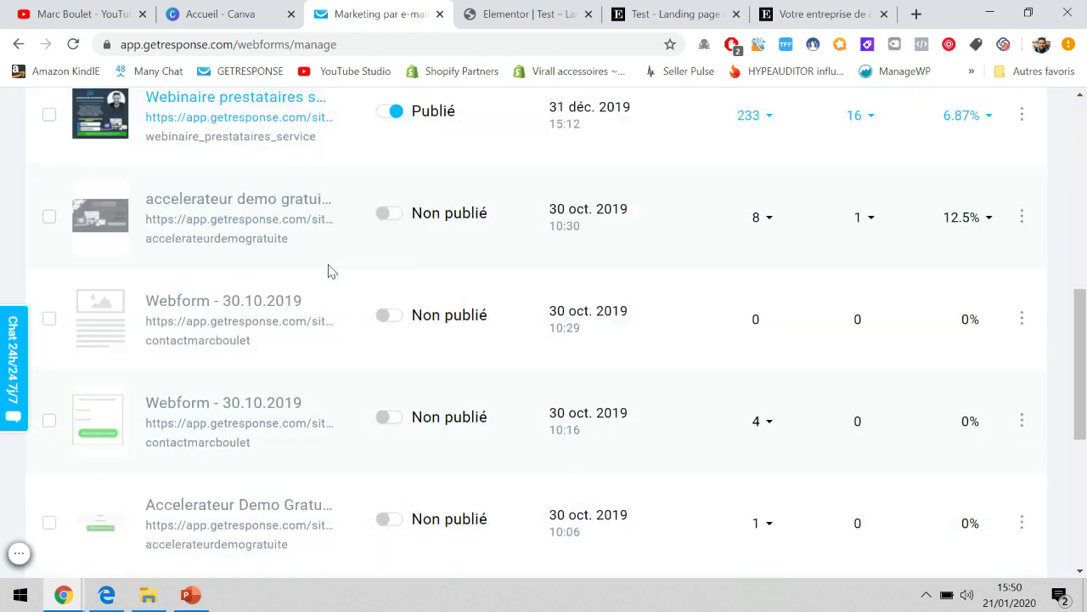
scroll(330, 269, "up", 3)
scroll(505, 403, "down", 3)
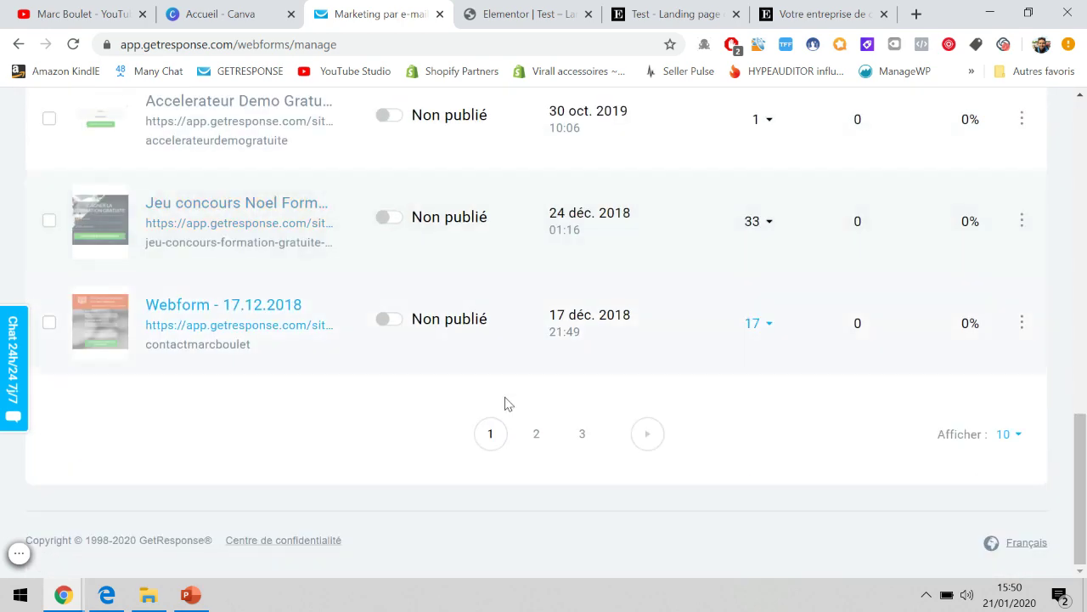
scroll(542, 430, "up", 6)
scroll(542, 431, "up", 5)
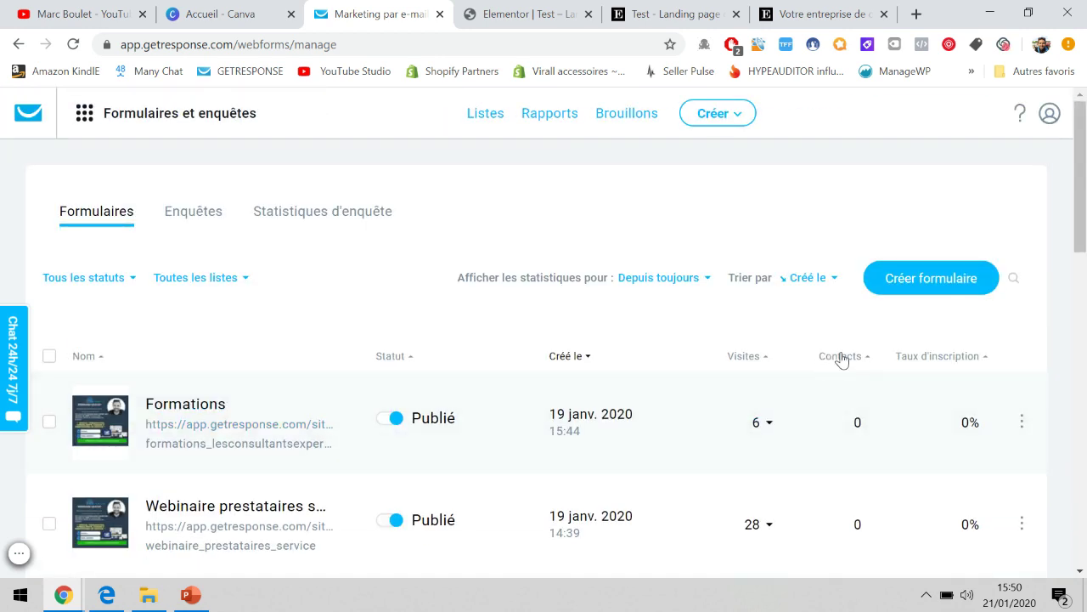
left_click(940, 291)
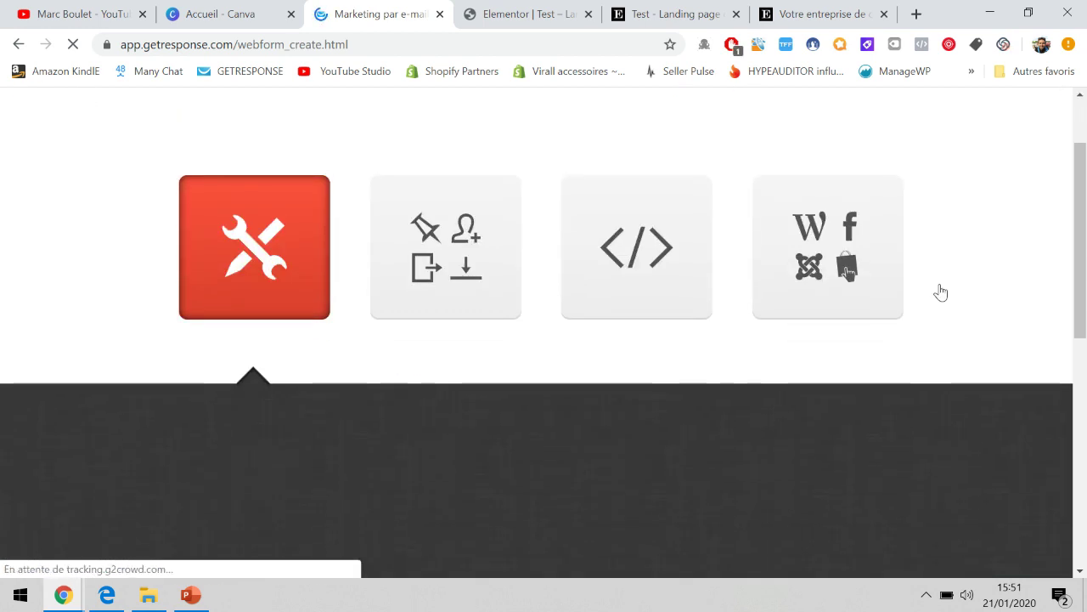
scroll(940, 292, "down", 1)
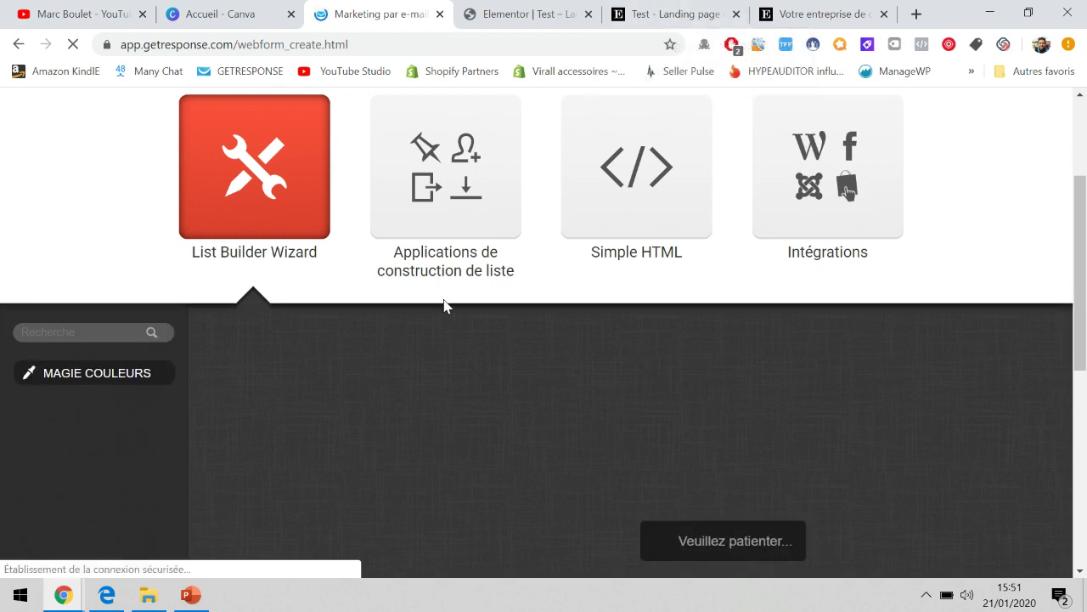
scroll(445, 307, "down", 2)
scroll(445, 306, "down", 1)
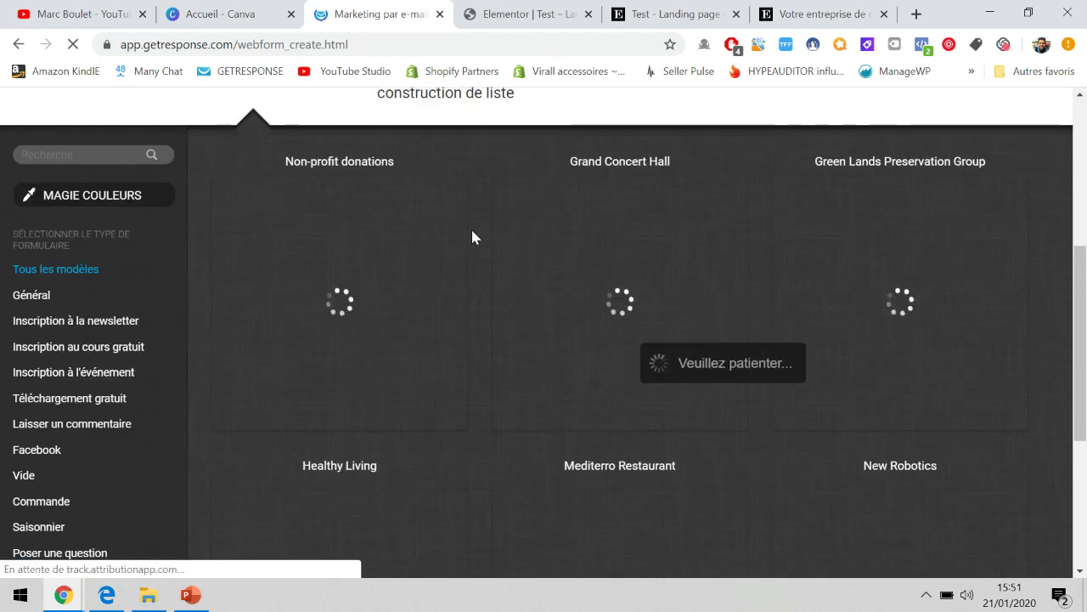
Return to the Elementor editor tab showing the Landing Page – Hotel template preview.
left_click(522, 13)
scroll(603, 304, "down", 3)
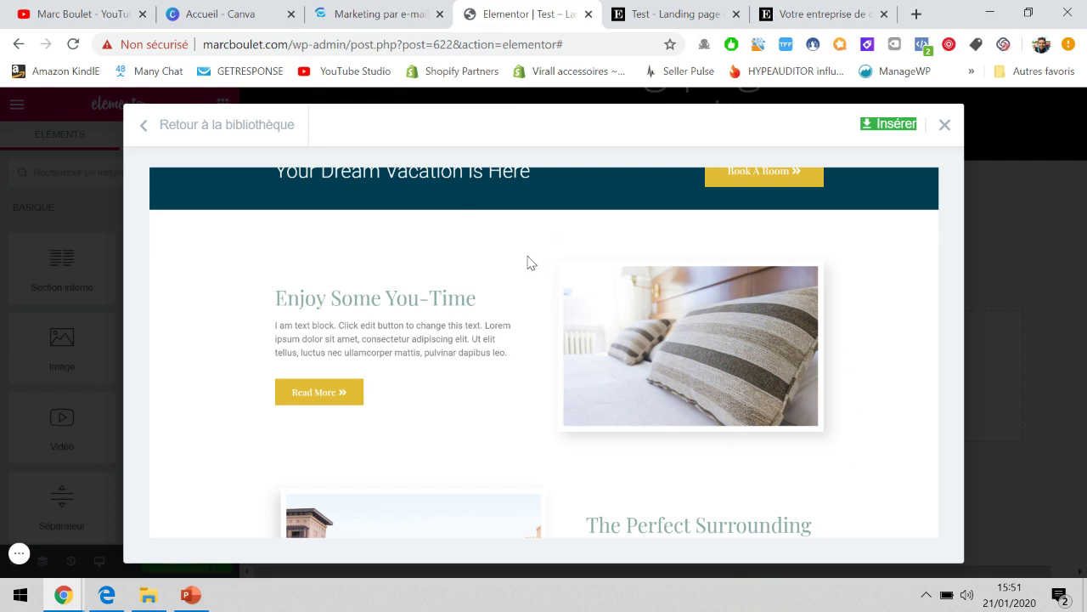
Filter GetResponse form templates by Téléchargement gratuit and use the E-Business Tips template.
left_click(402, 8)
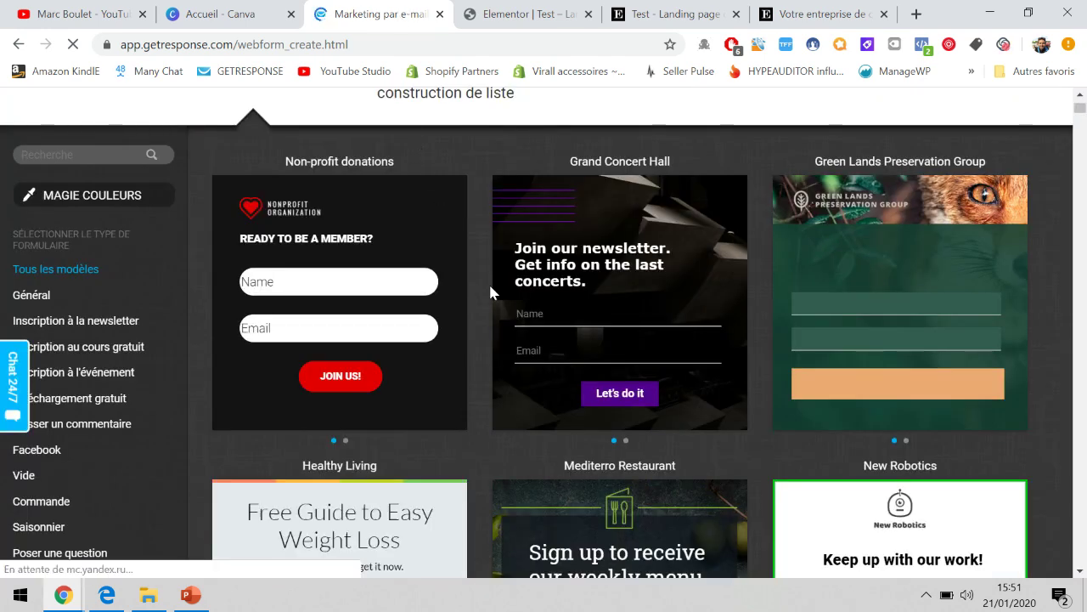
scroll(340, 281, "down", 1)
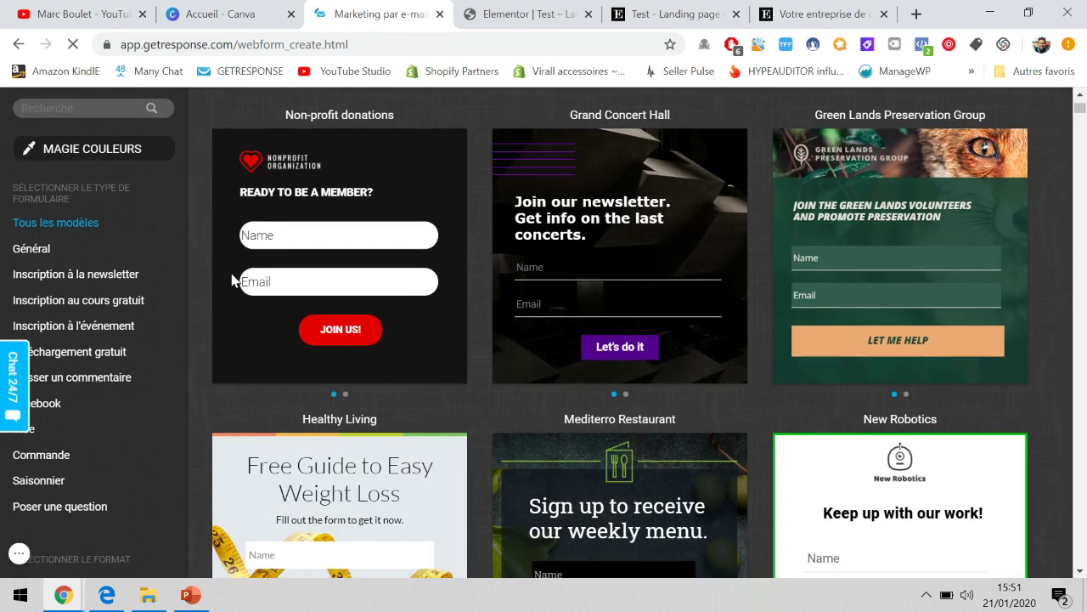
scroll(231, 280, "down", 2)
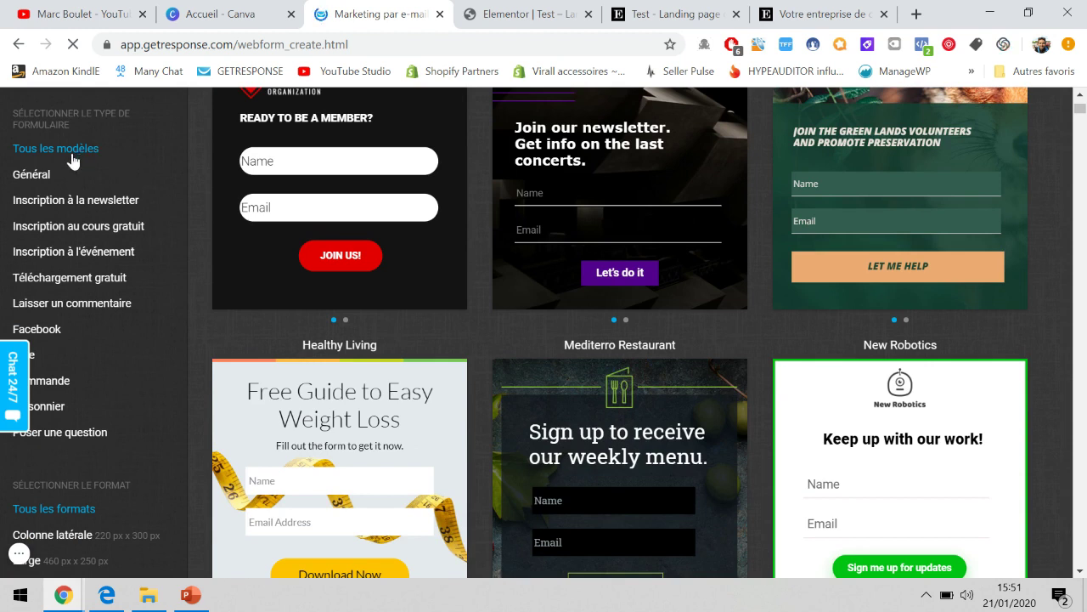
left_click(17, 557)
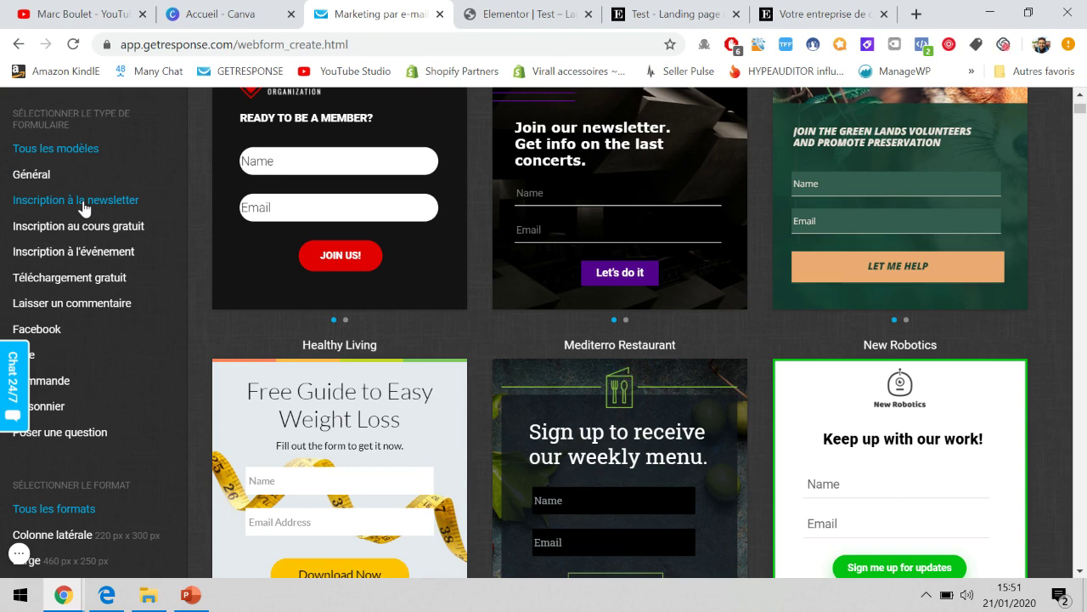
scroll(85, 277, "down", 2)
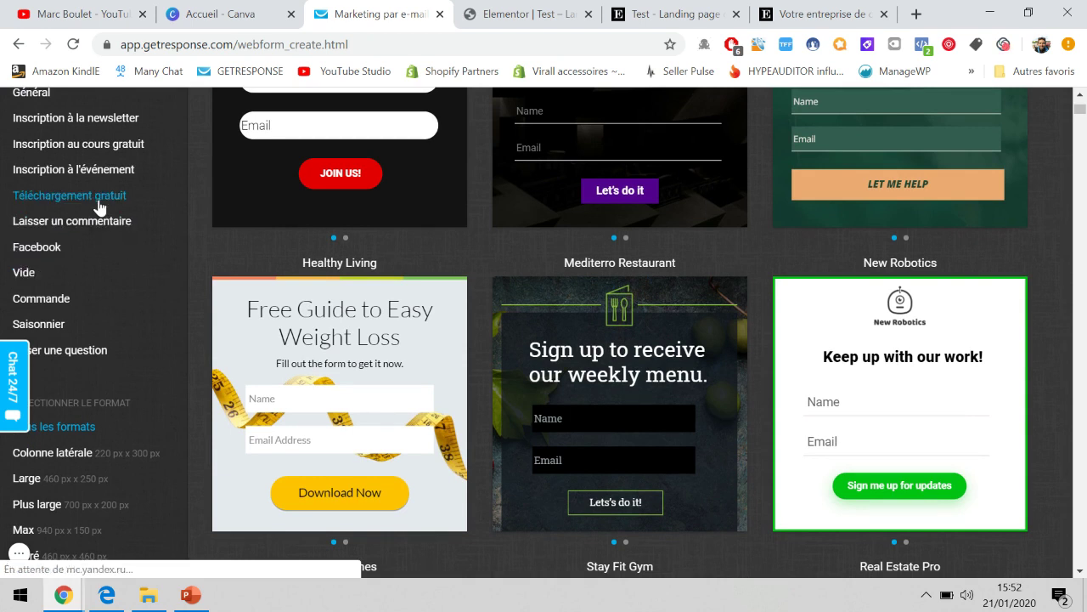
scroll(475, 330, "up", 1)
scroll(476, 330, "up", 2)
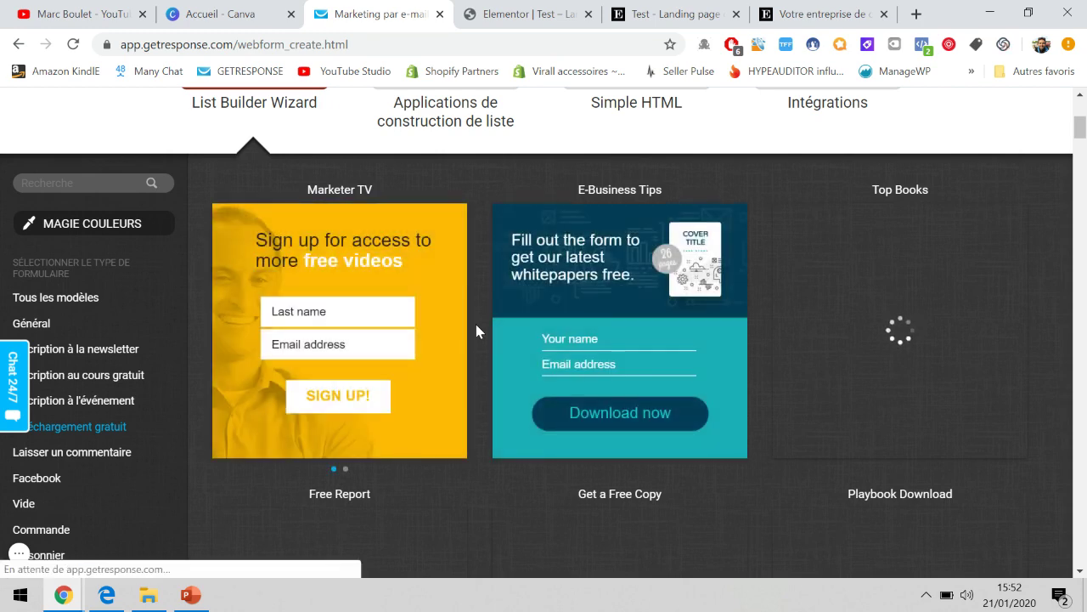
scroll(475, 324, "down", 1)
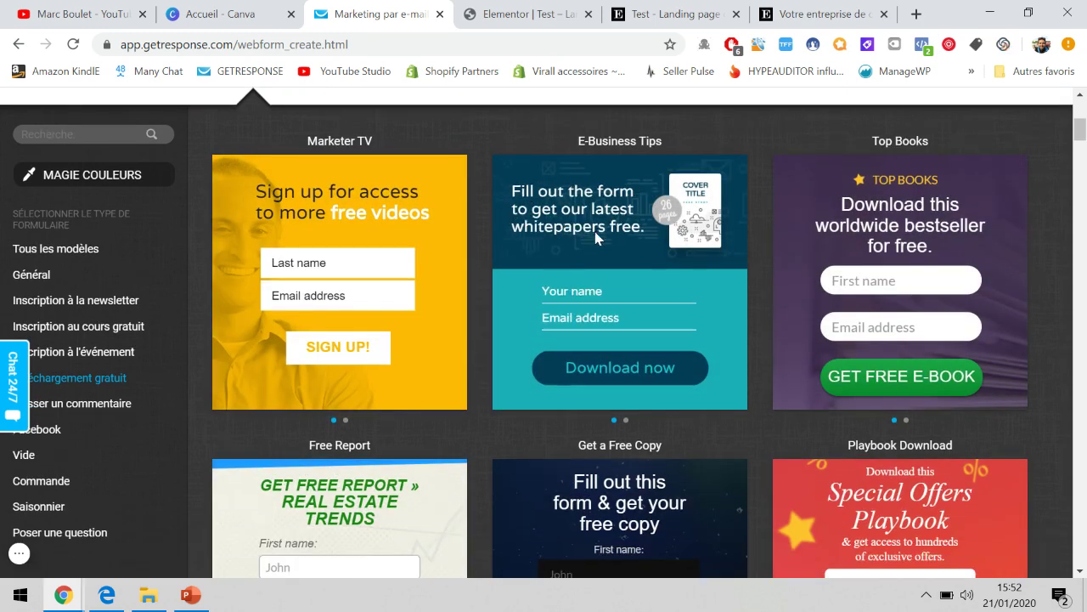
mouse_move(606, 368)
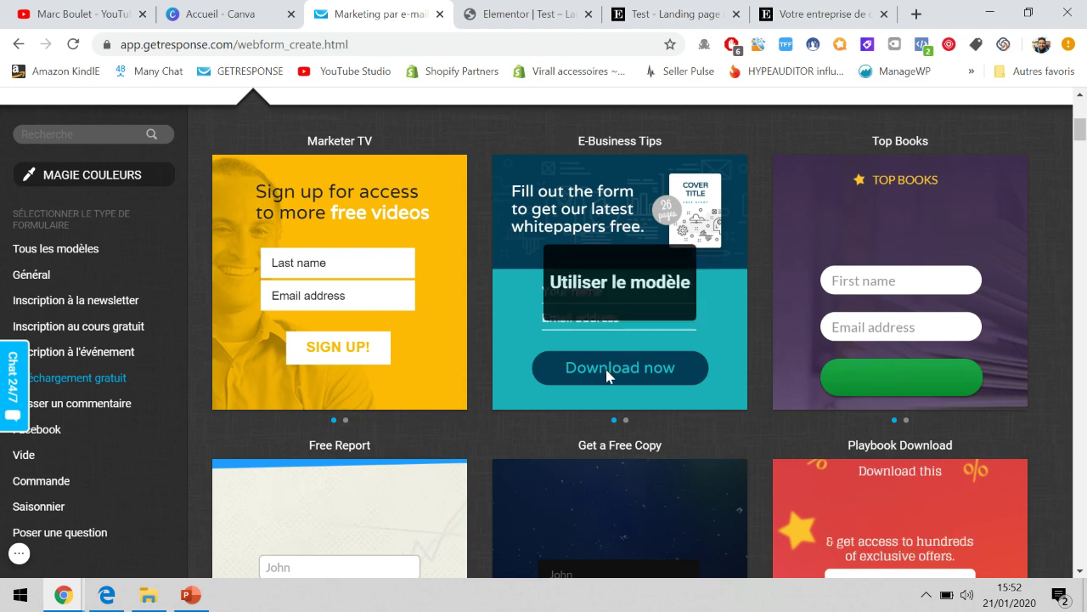
left_click(612, 289)
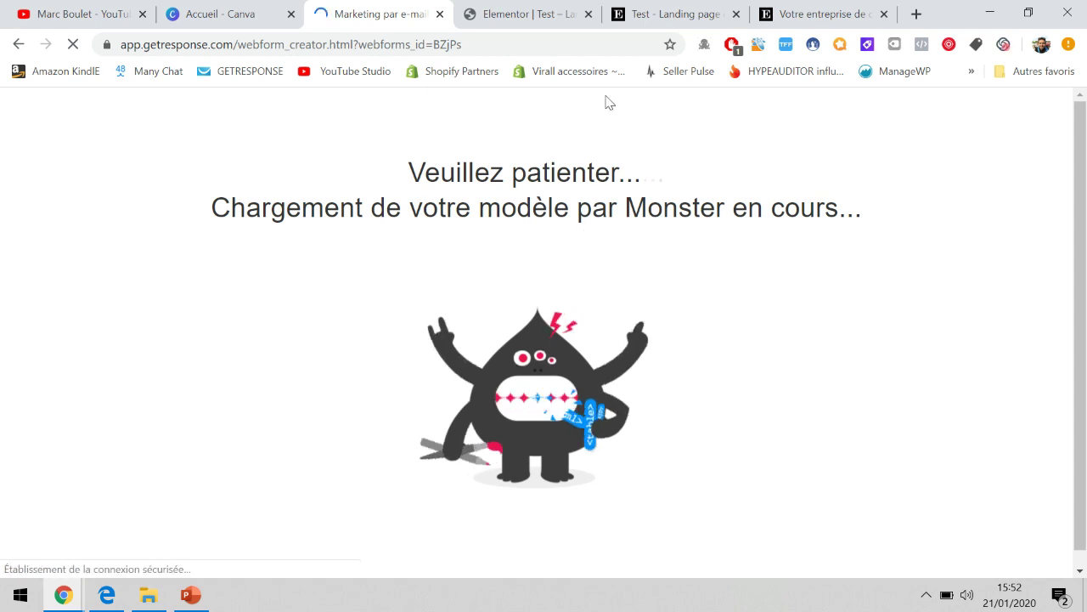
Load getresponse.fr in a new tab and sign in via Connexion to reach the dashboard.
left_click(917, 13)
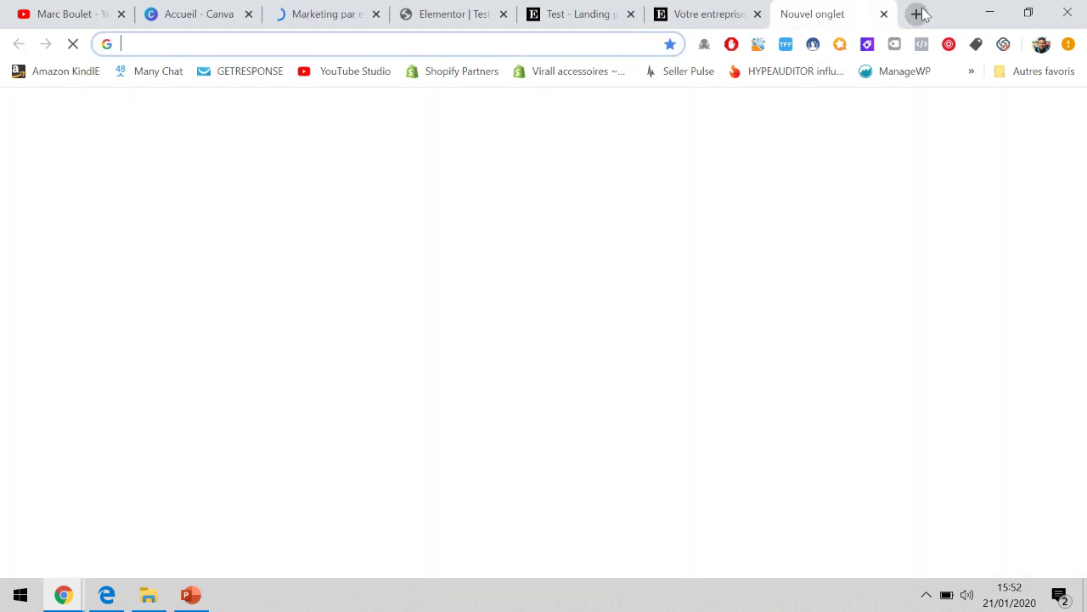
type("getresponse.fr")
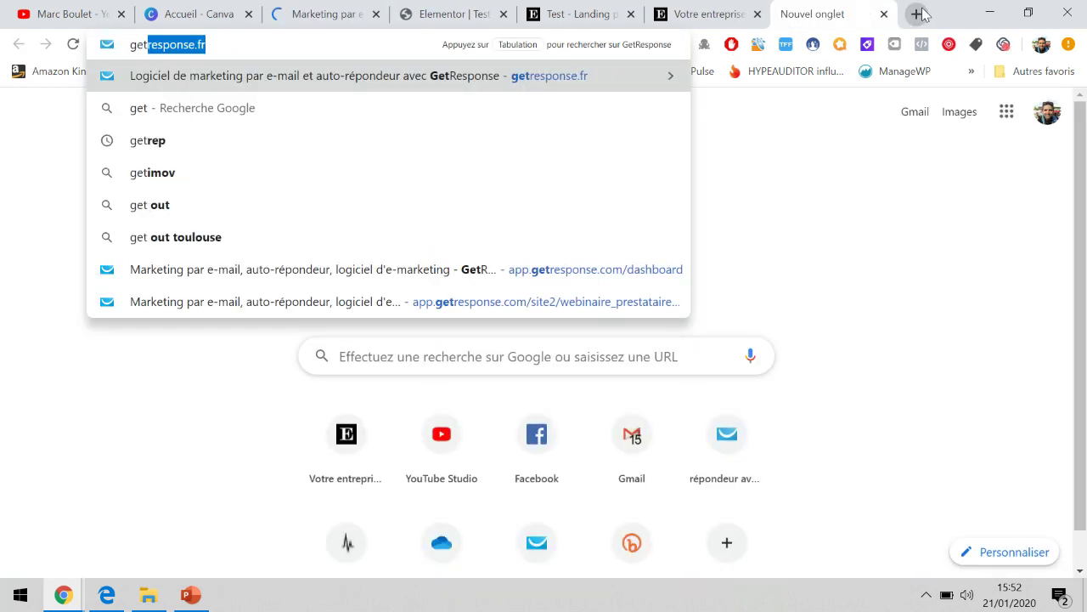
key("Return")
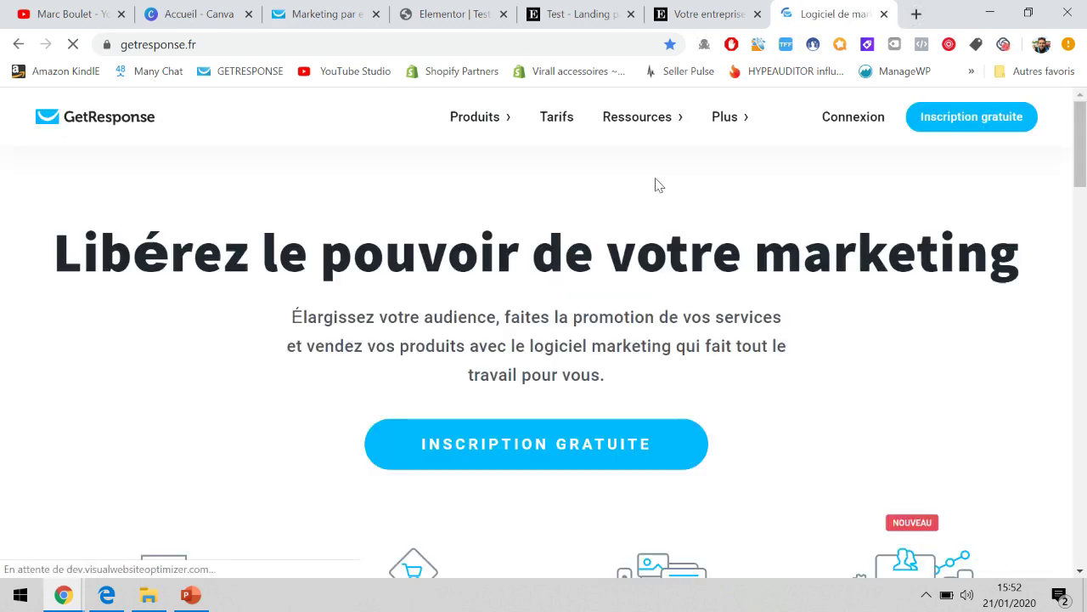
left_click(853, 118)
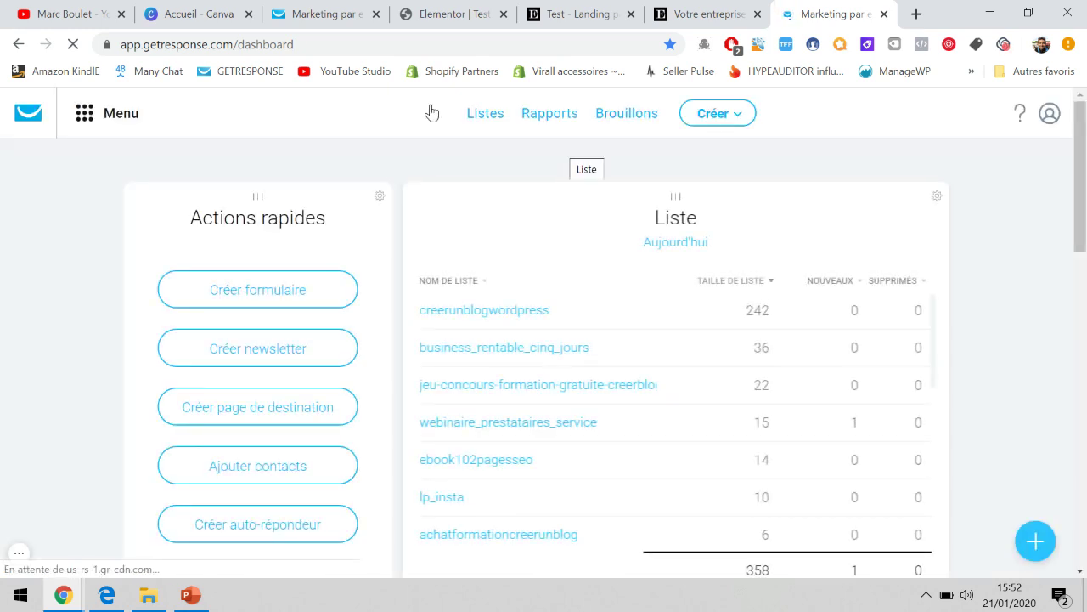
Create the list 'test_tunneldevente', retyping it in lowercase after the invalid-characters error.
left_click(477, 114)
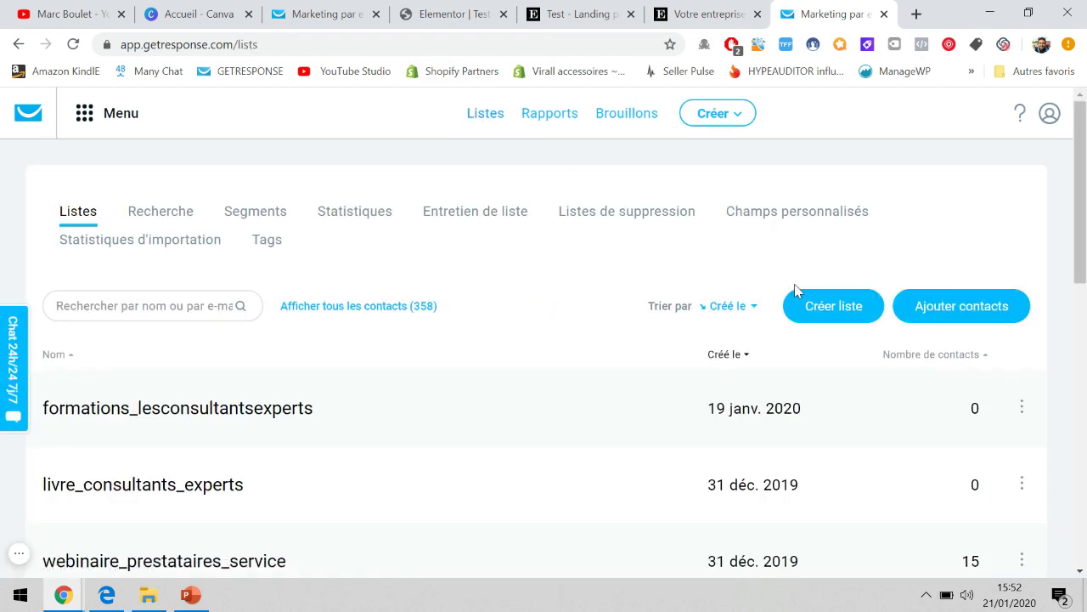
left_click(812, 309)
left_click(549, 276)
type("TEST_tunneldevente")
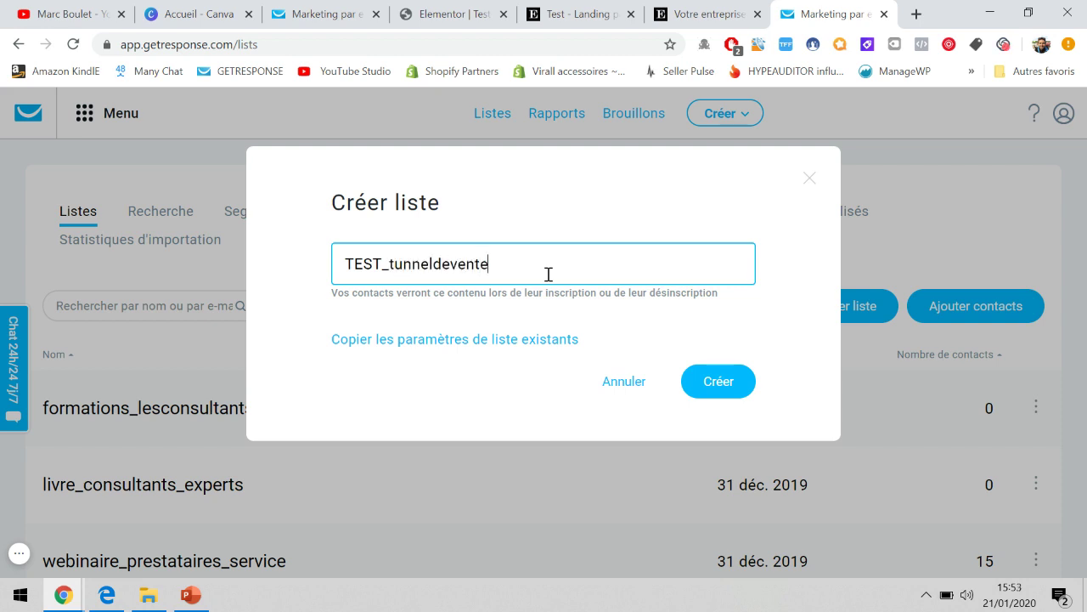
left_click(708, 373)
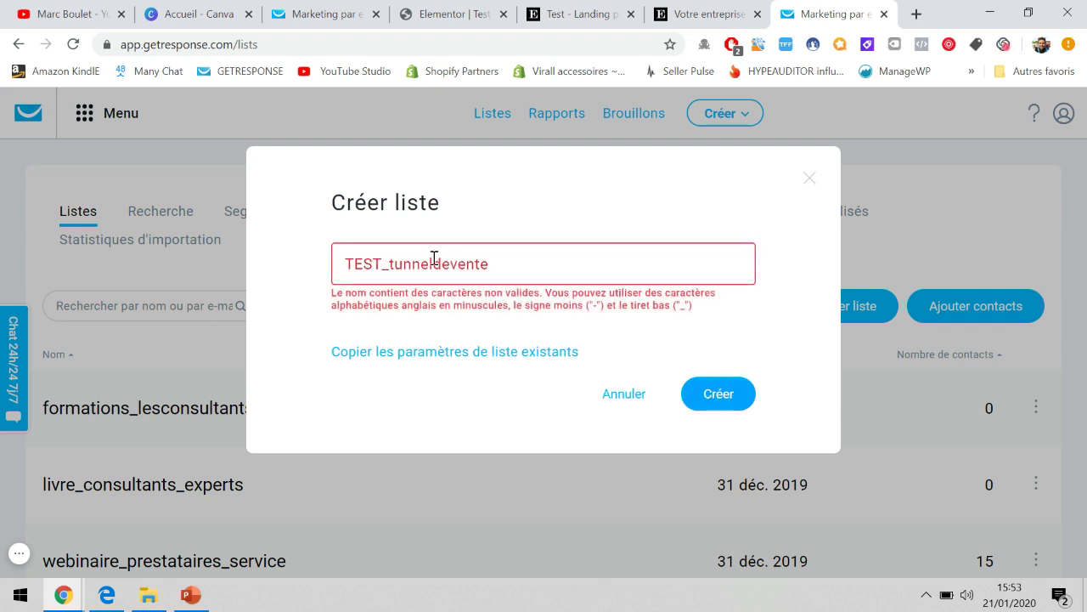
left_click(387, 265)
key("BackSpace")
key("BackSpace")
key("BackSpace")
key("BackSpace")
type("test")
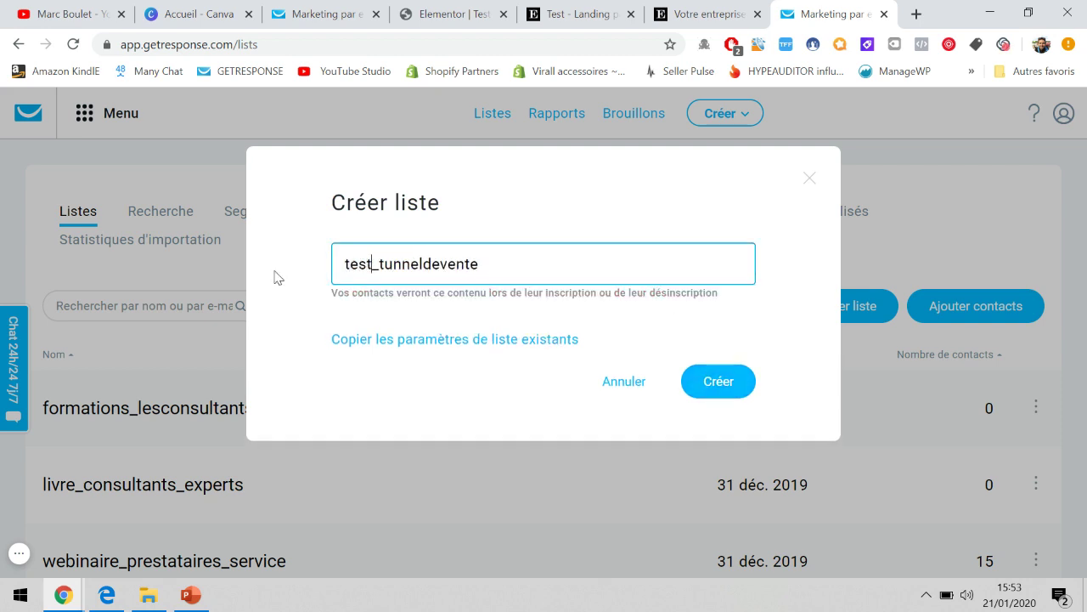
left_click(721, 386)
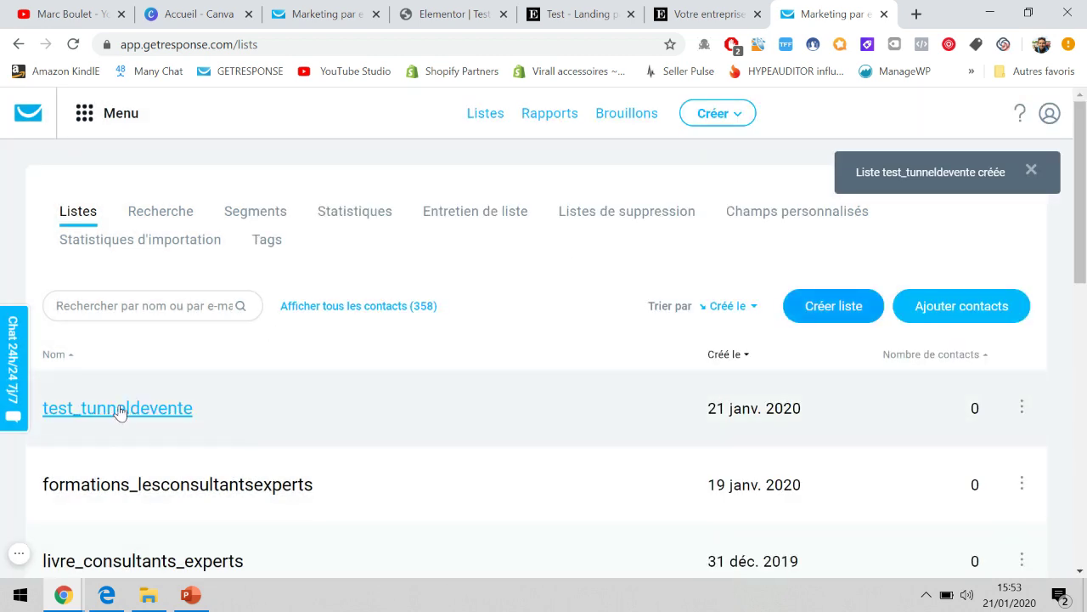
left_click(747, 10)
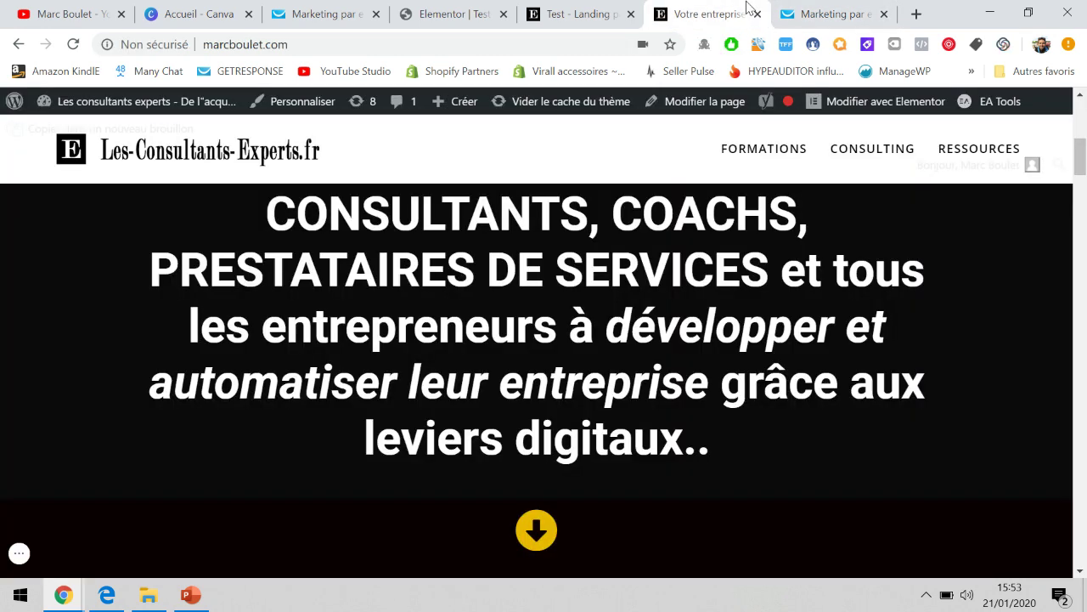
Replace the E-Business Tips form's English headline with 'Recevez gratuitement l'ebook'.
left_click(333, 13)
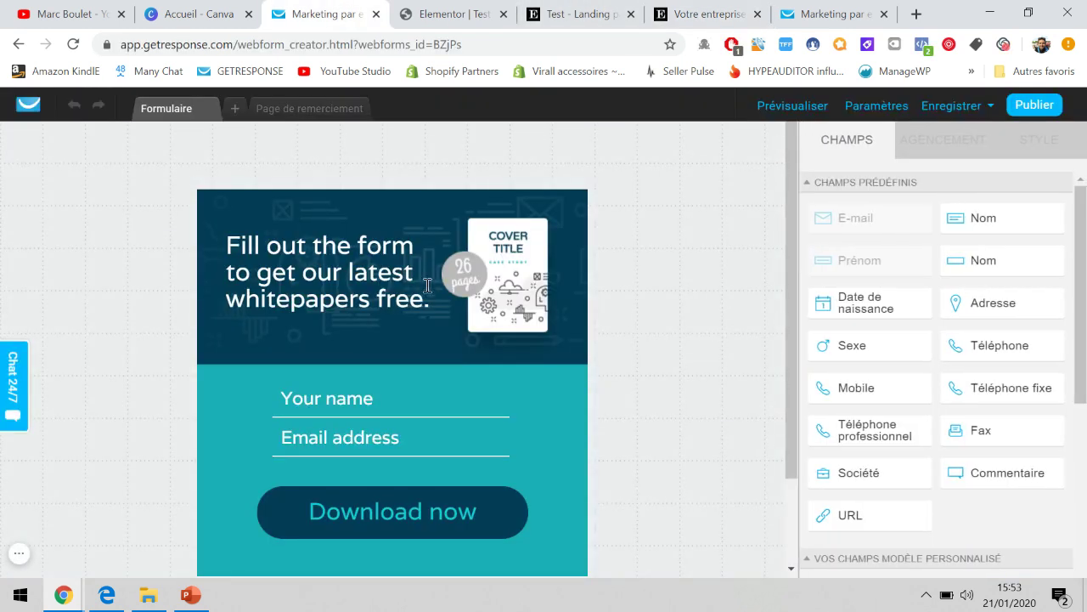
scroll(428, 285, "down", 1)
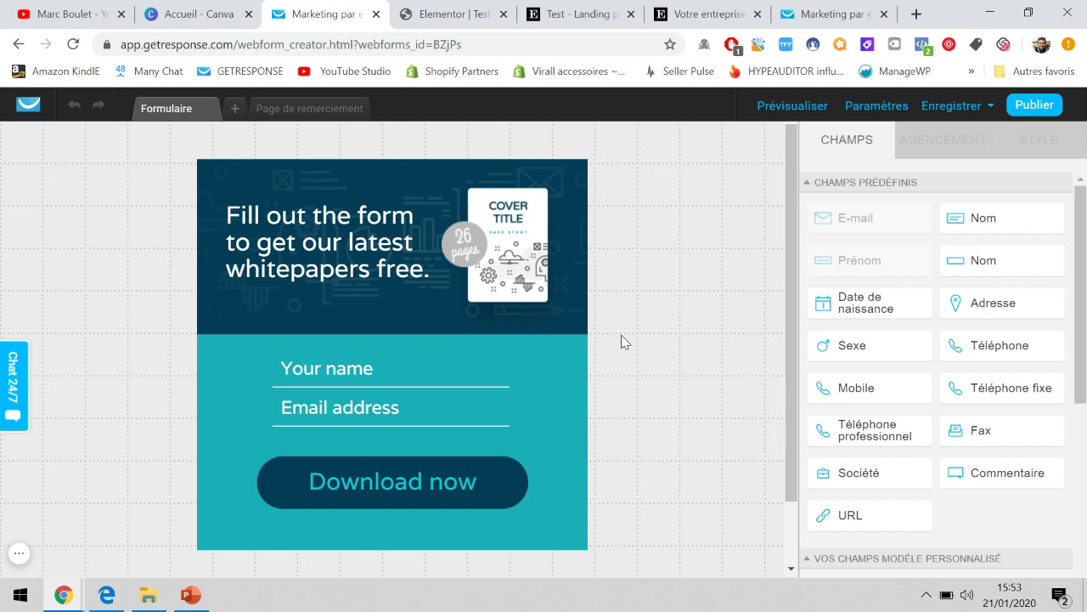
scroll(622, 335, "down", 1)
scroll(621, 335, "up", 1)
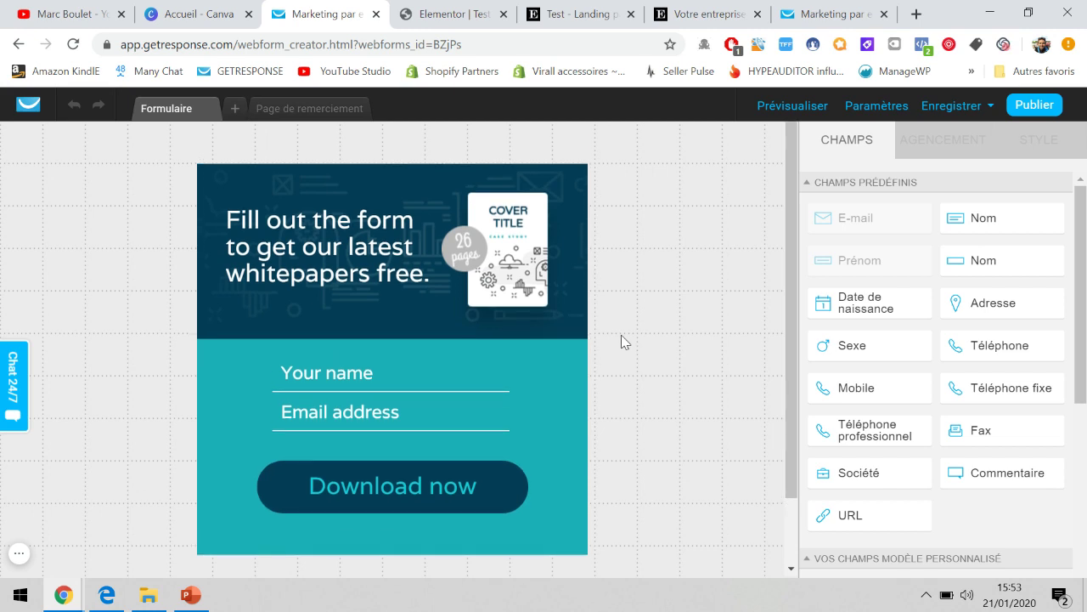
left_click(323, 249)
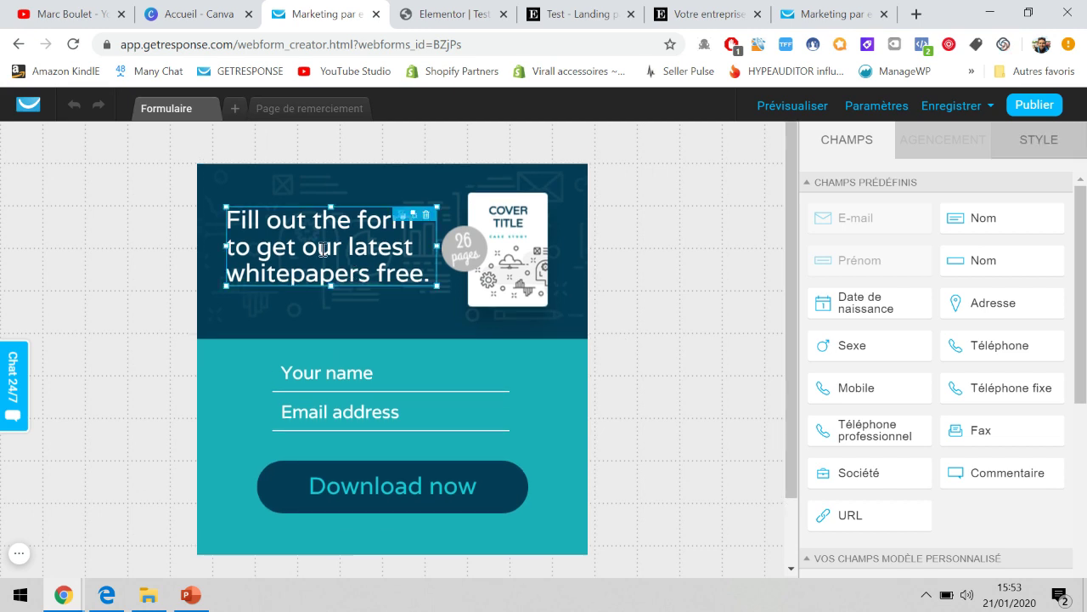
double_click(274, 222)
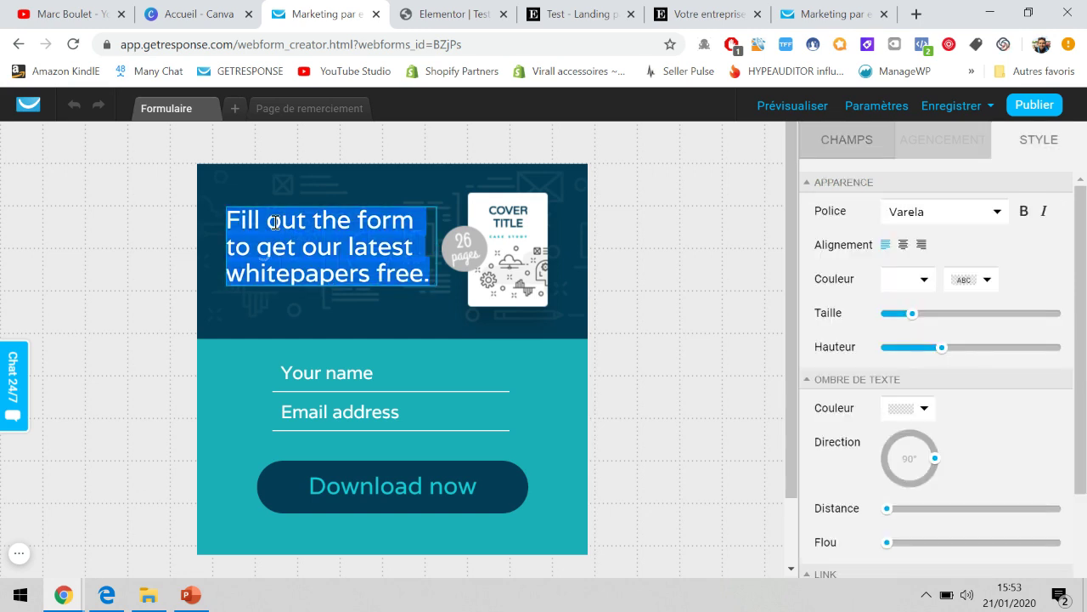
type("Reve")
key("BackSpace")
key("BackSpace")
type("c")
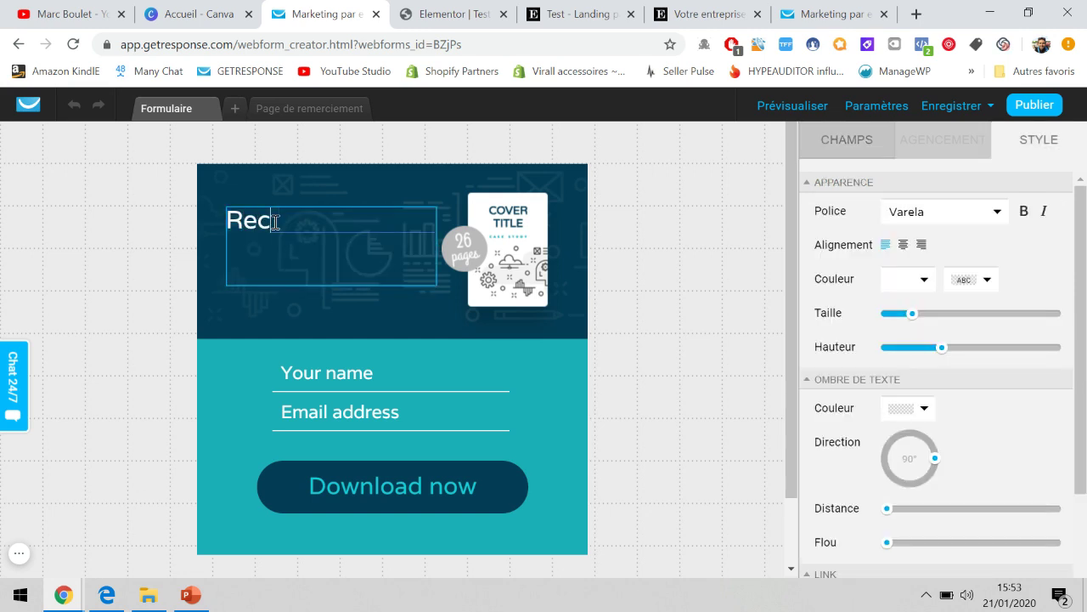
type("evez gratuite")
key("BackSpace")
key("BackSpace")
type("itement l’ebook")
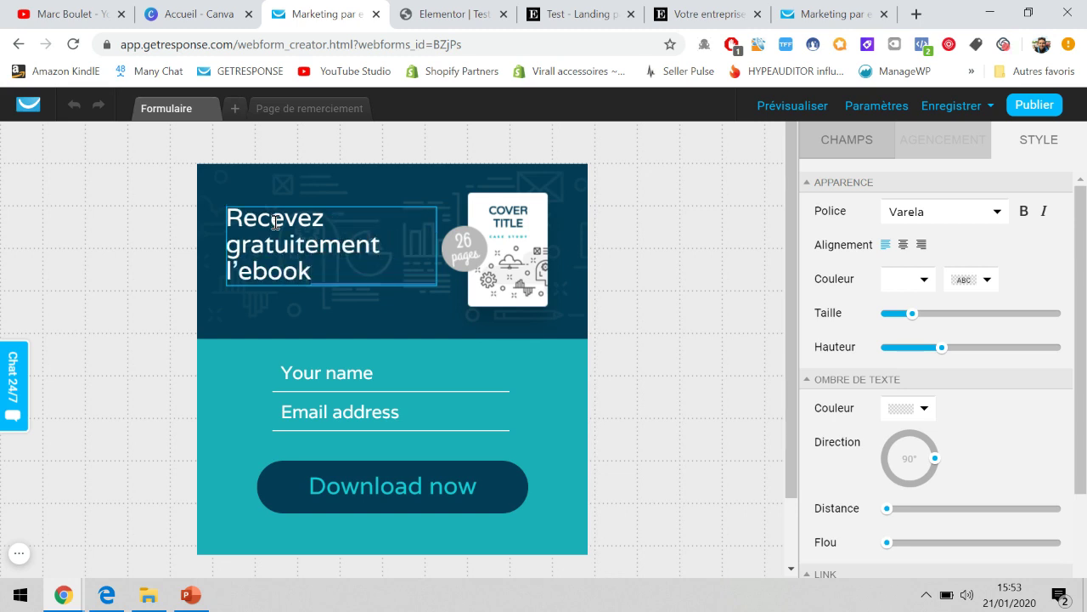
left_click(296, 314)
left_click(846, 140)
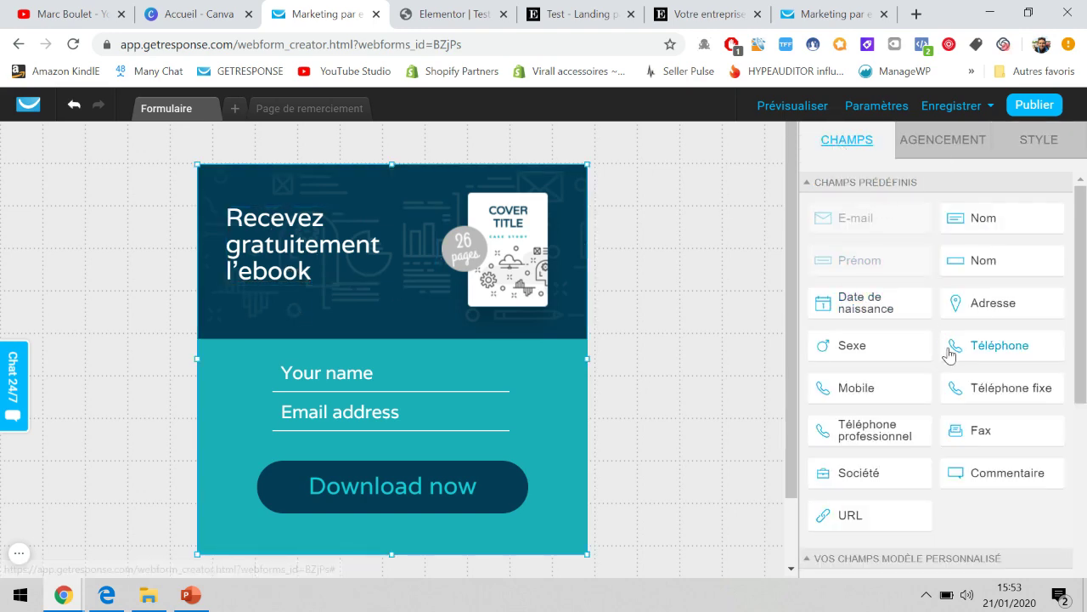
Add a blank text block below the headline and a Mobile phone field to the form.
scroll(968, 400, "down", 4)
left_click_drag(969, 416, 296, 329)
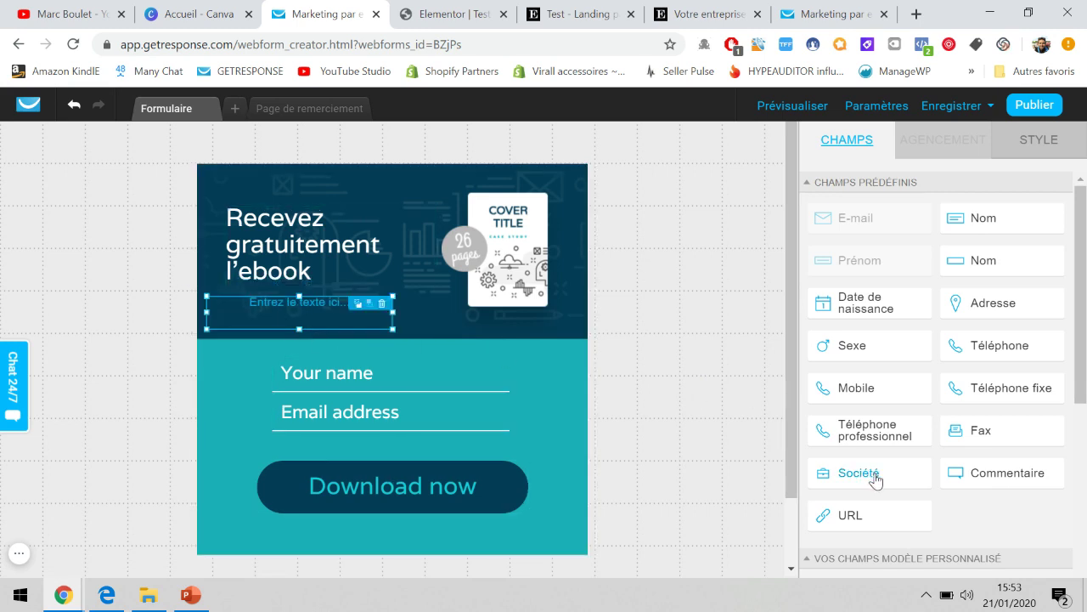
left_click_drag(895, 393, 380, 465)
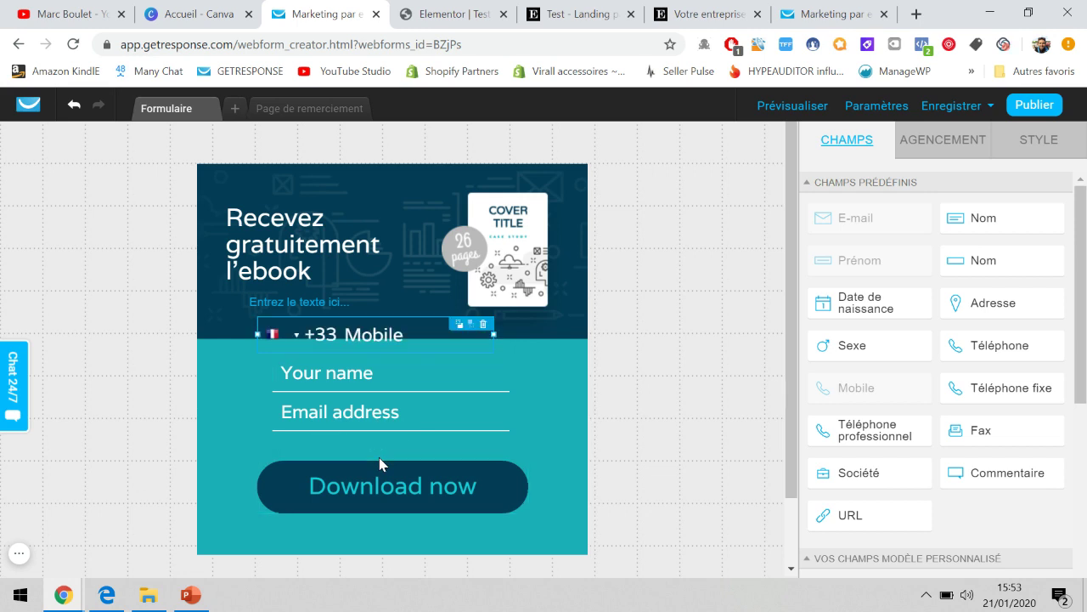
scroll(530, 412, "down", 1)
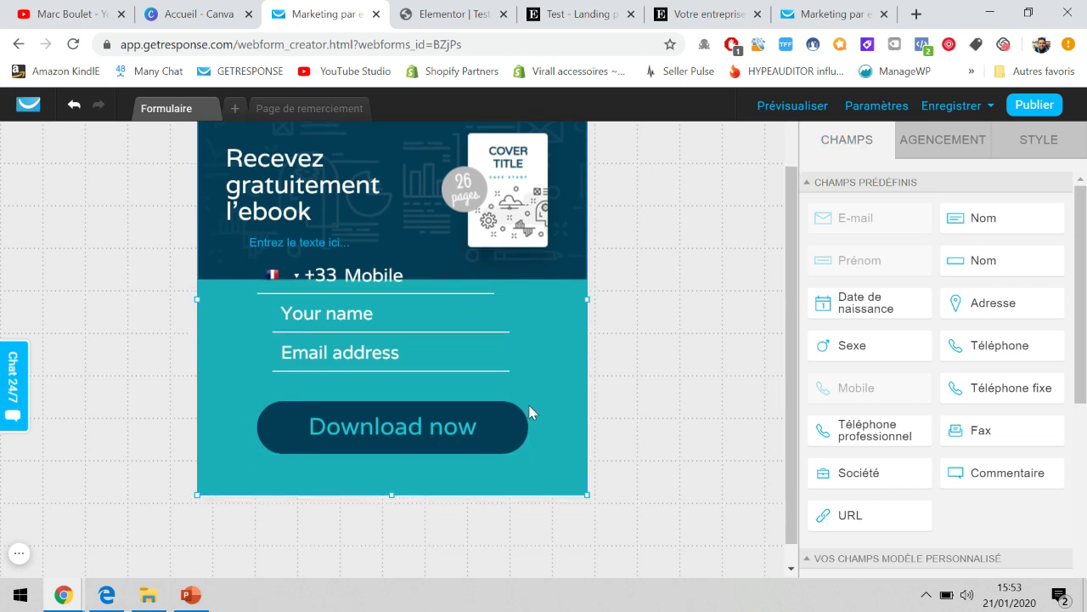
Change the name field's placeholder to 'Votre prénom'.
left_click(354, 317)
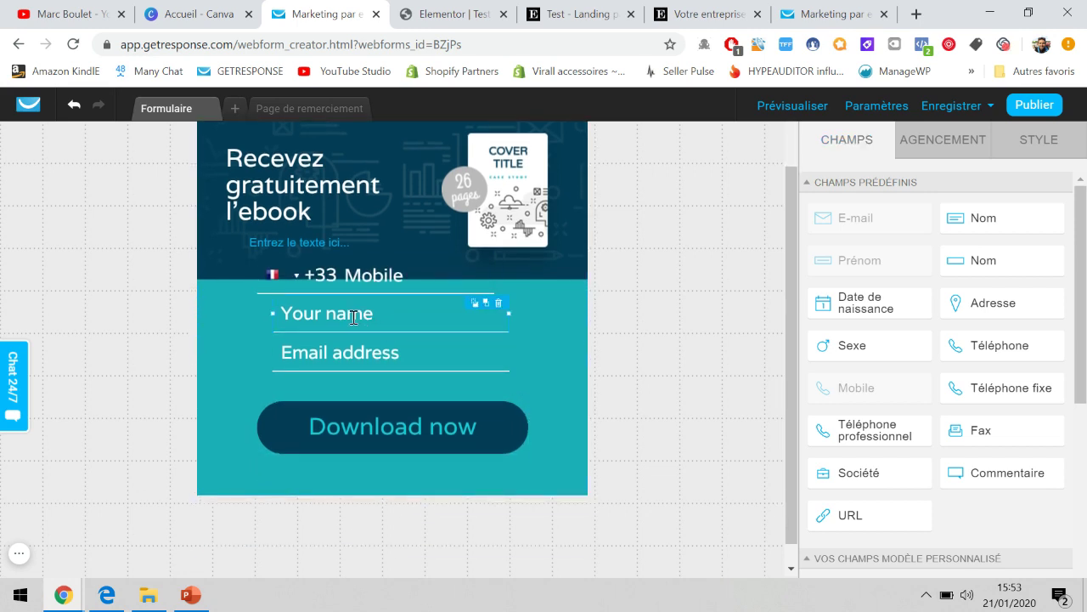
left_click(928, 150)
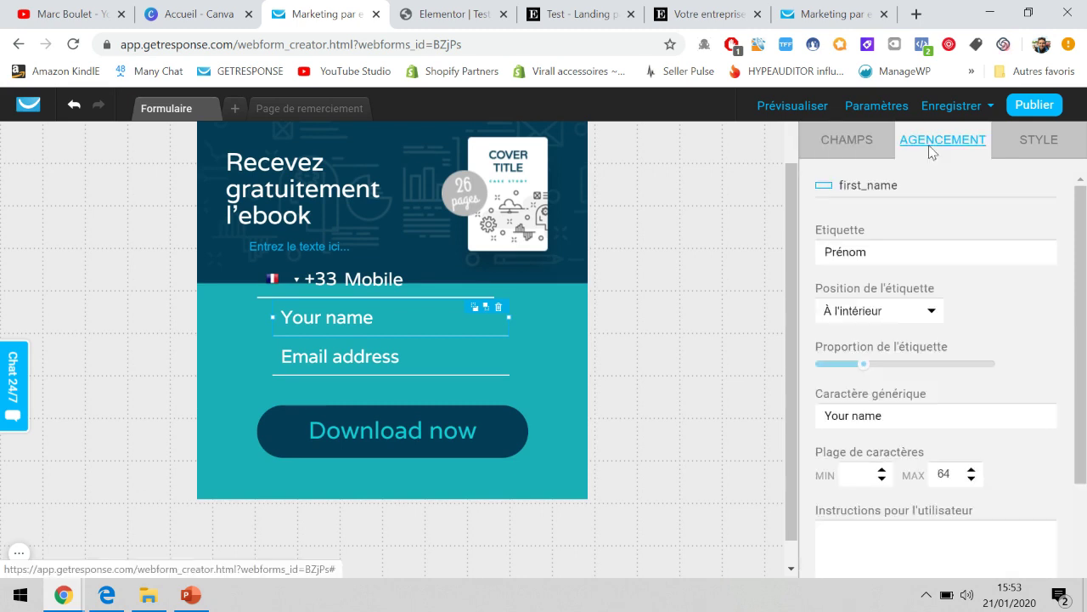
left_click(861, 408)
type("Votre prénom")
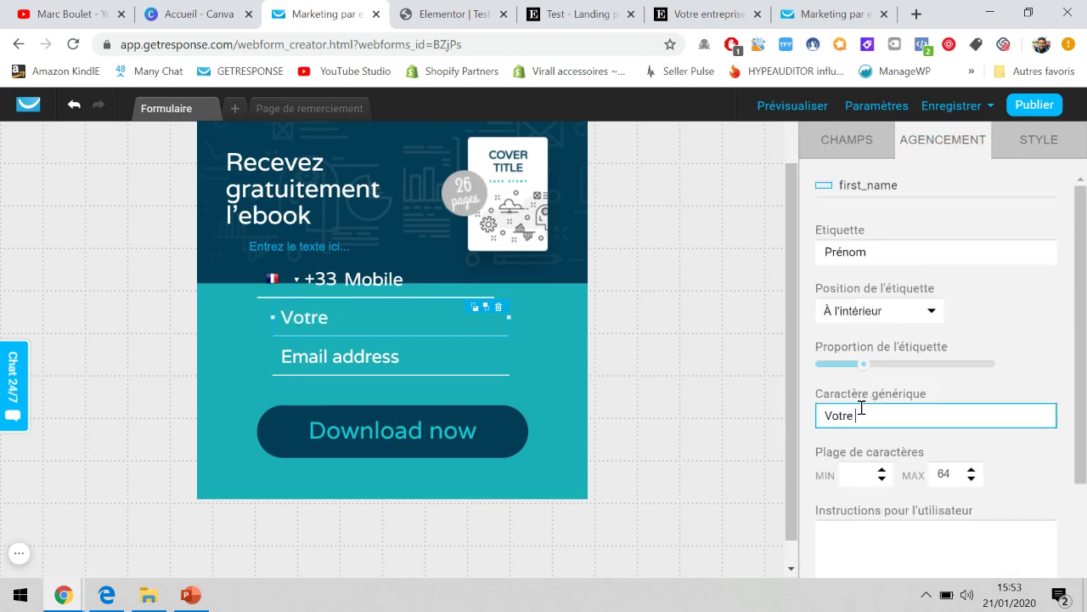
Set the email field's label and placeholder to 'Votre adresse email'.
left_click(470, 358)
left_click(893, 260)
type("Votre adresse emai")
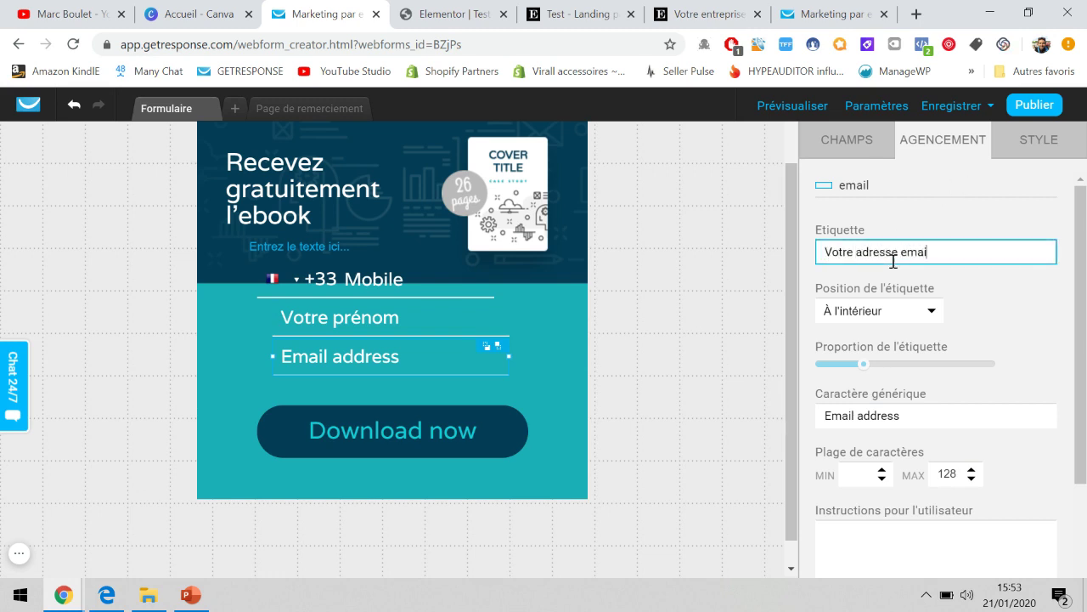
triple_click(889, 252)
key("ctrl+c")
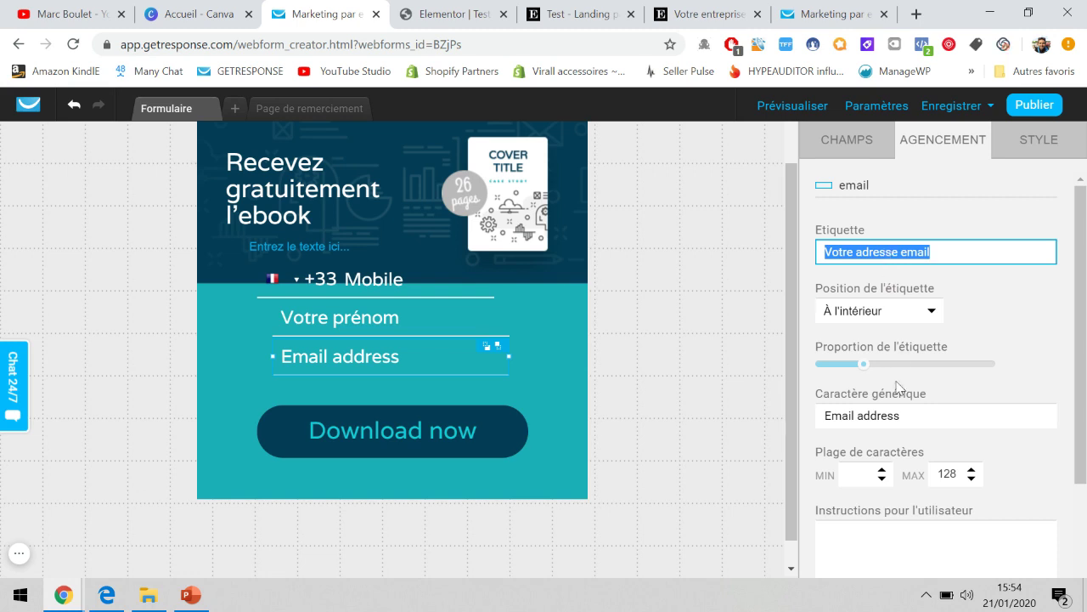
left_click(898, 420)
triple_click(899, 420)
key("ctrl+v")
left_click(548, 366)
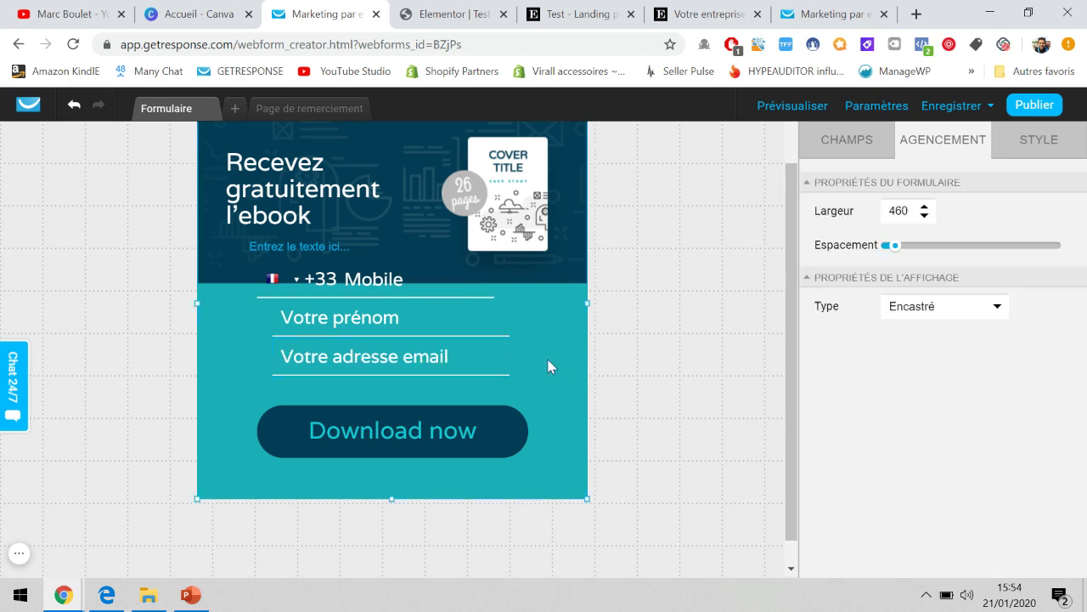
left_click(526, 195)
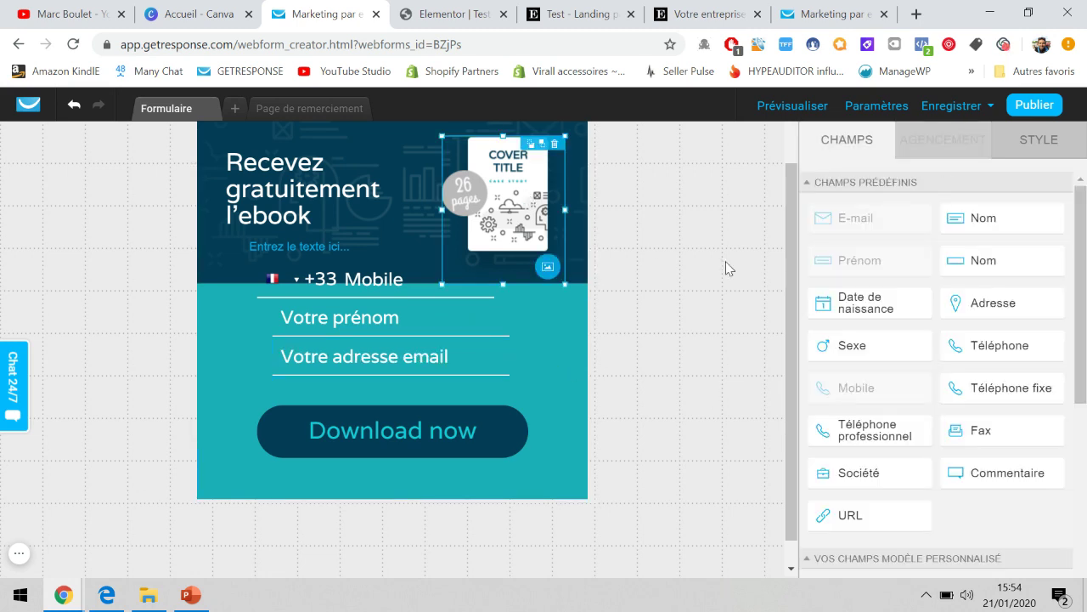
Replace the ebook cover with a strawberry image at the form's top right.
scroll(847, 323, "down", 4)
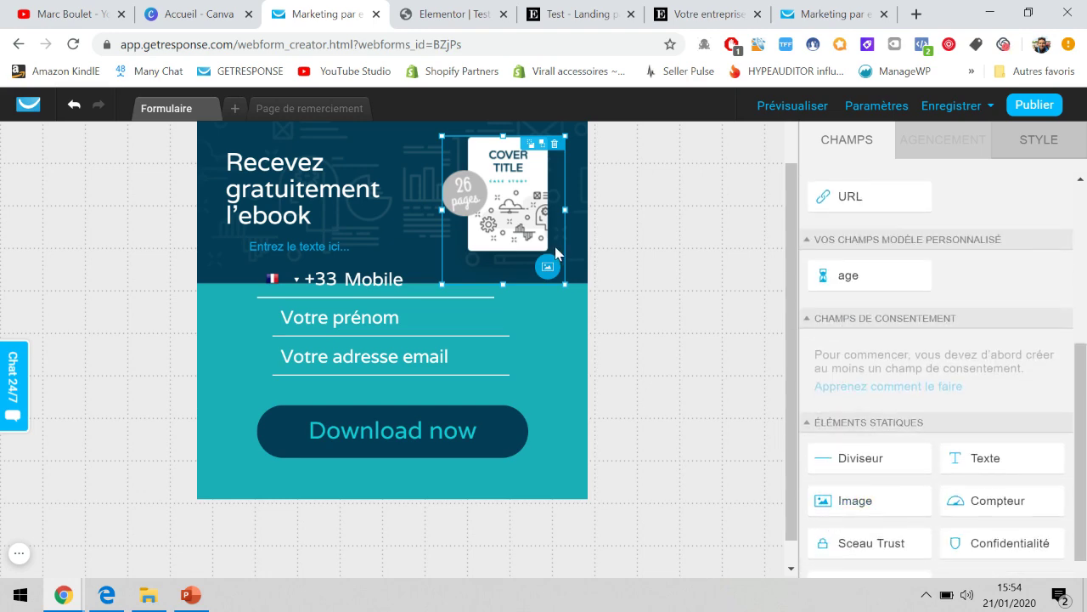
left_click(554, 145)
left_click_drag(854, 501, 490, 200)
scroll(617, 287, "up", 1)
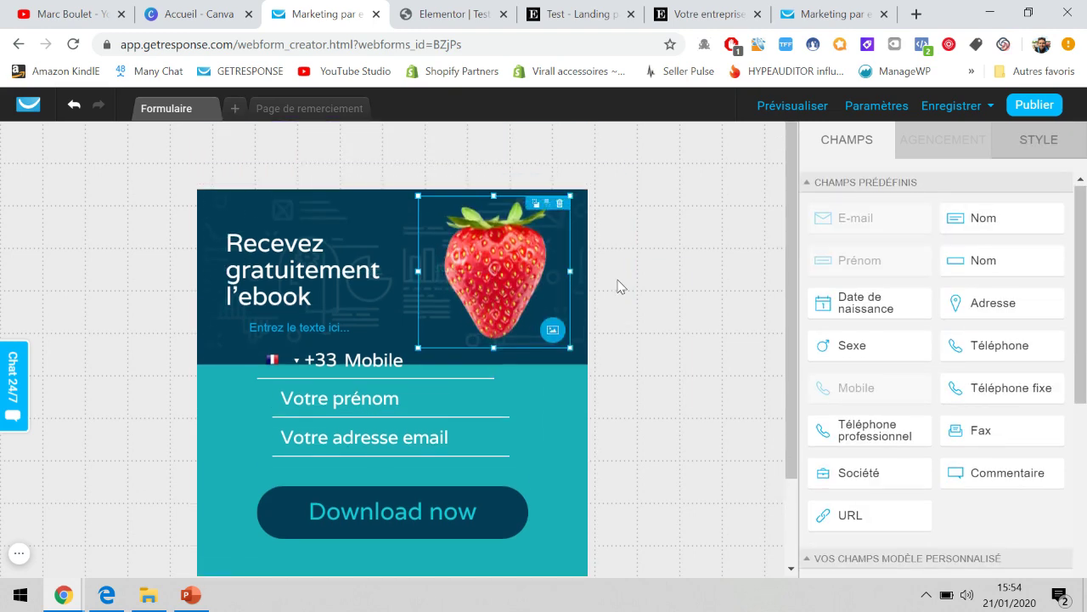
scroll(618, 286, "down", 1)
scroll(618, 286, "up", 1)
Rewrite the Download now button's text as 'Télécharger maintenant'.
left_click(437, 529)
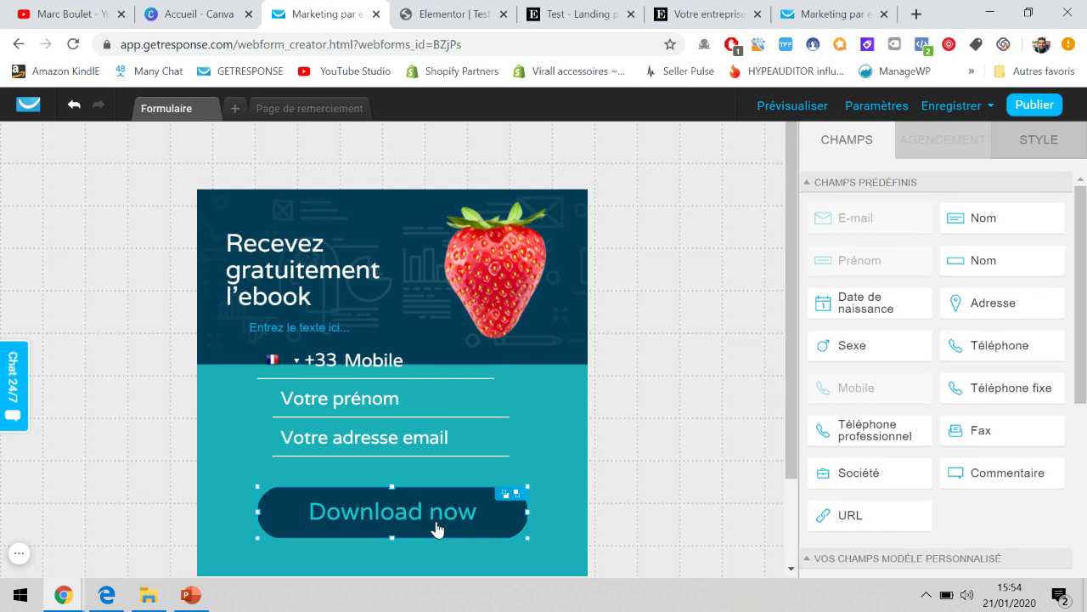
left_click(438, 527)
scroll(918, 334, "down", 3)
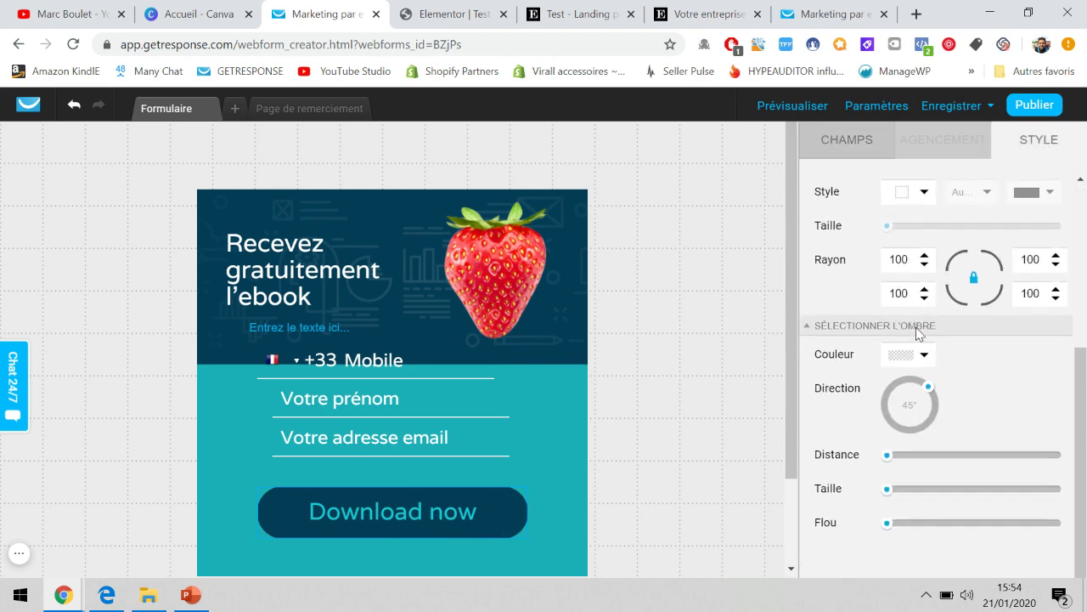
triple_click(441, 513)
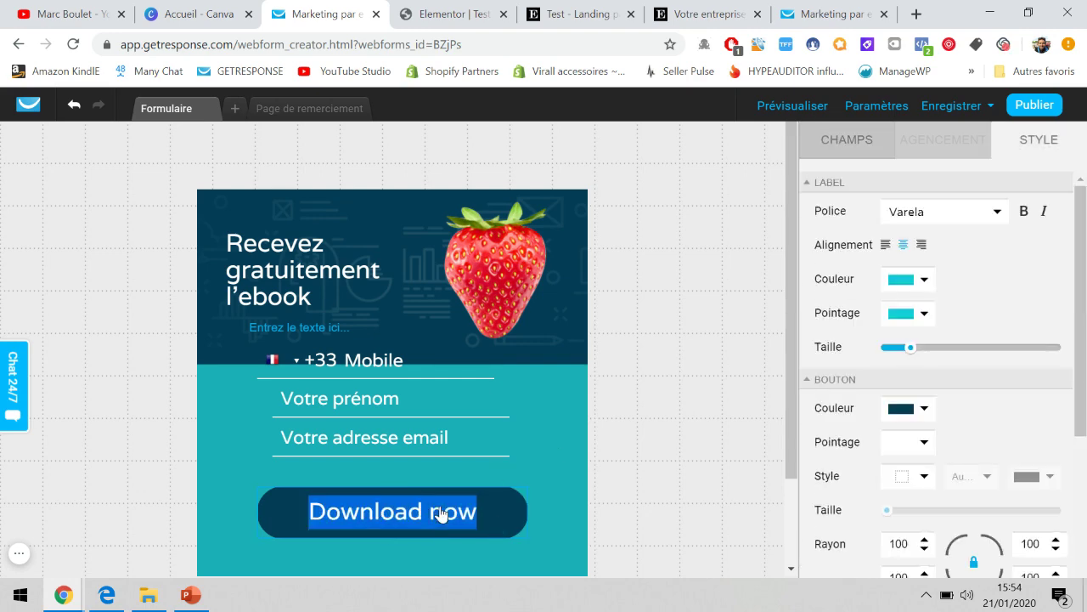
left_click(279, 515)
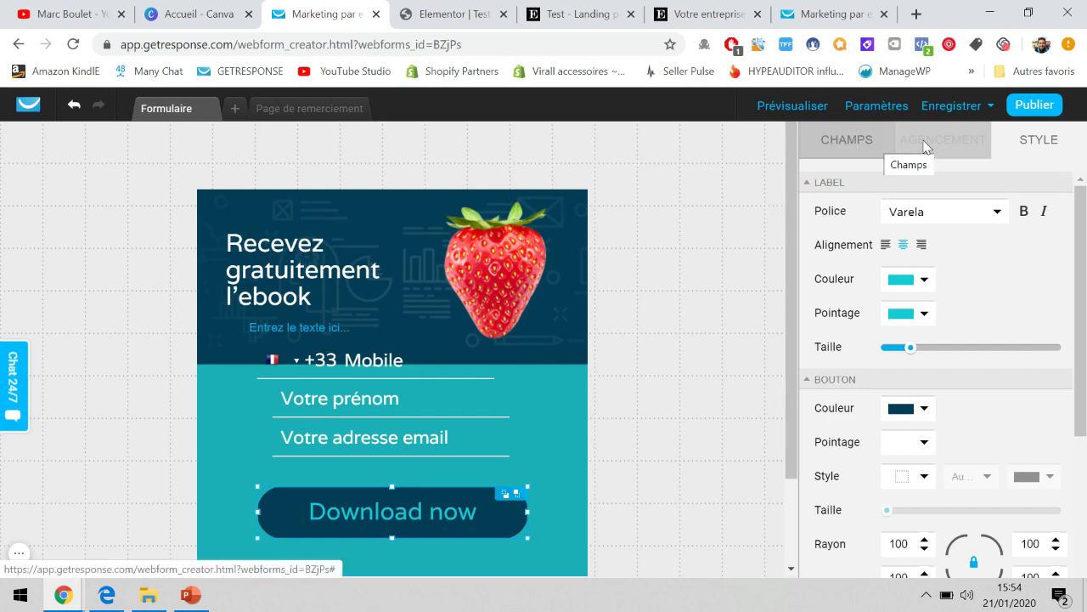
scroll(883, 335, "down", 5)
left_click(604, 532)
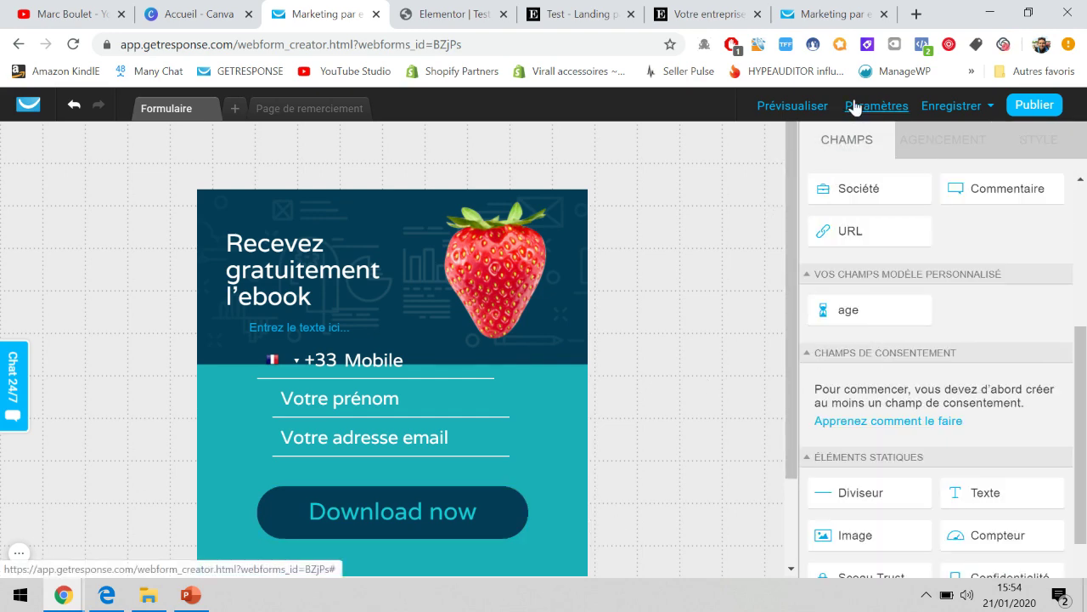
double_click(425, 514)
type("Télécharger ma")
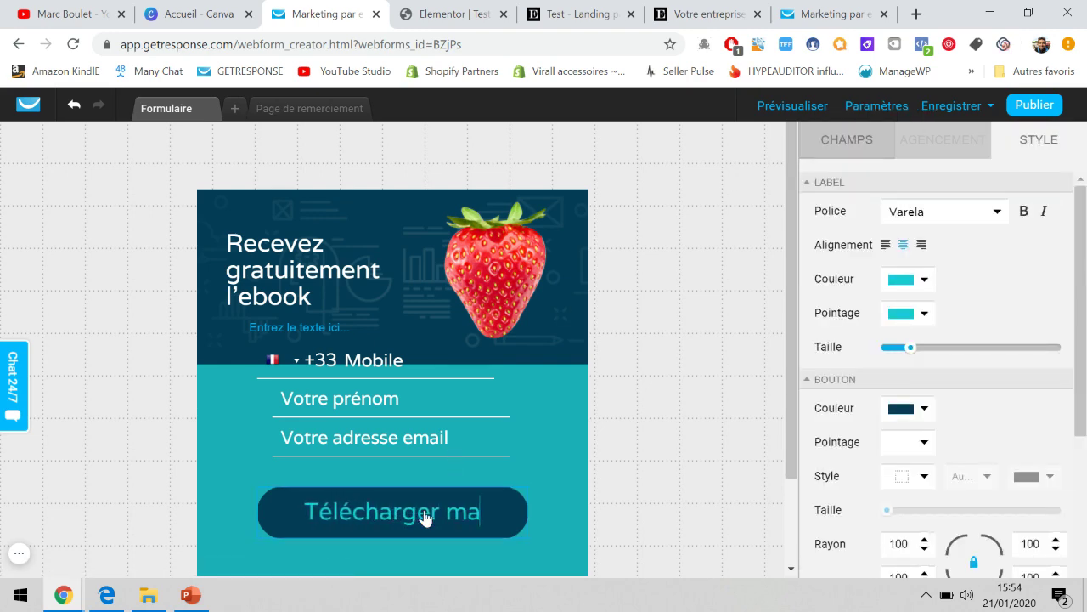
type("intenant")
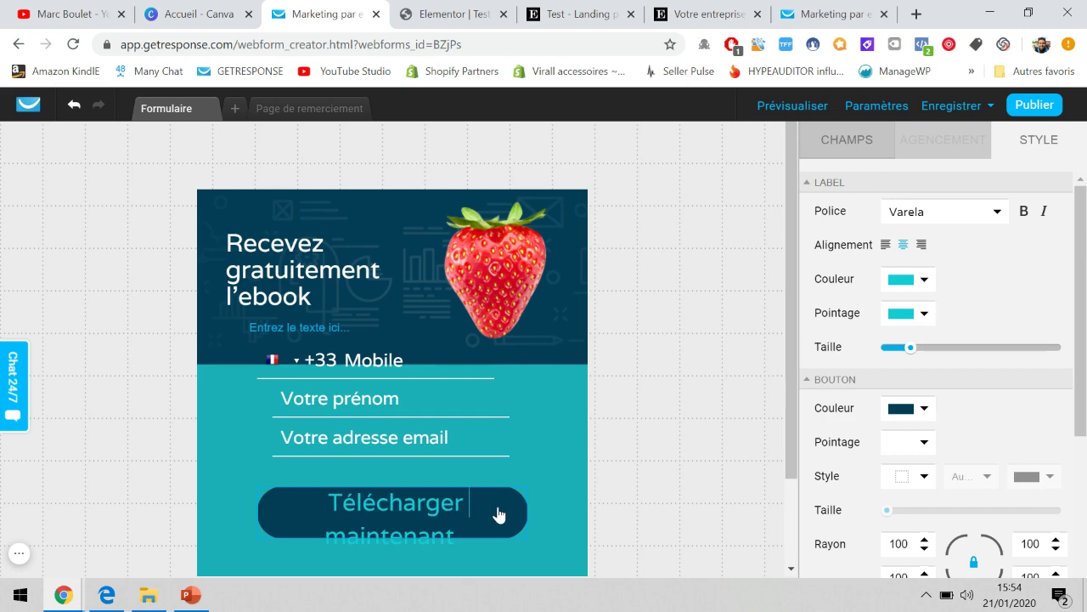
left_click(527, 517)
Make the button taller so both lines of text fit.
left_click(521, 522)
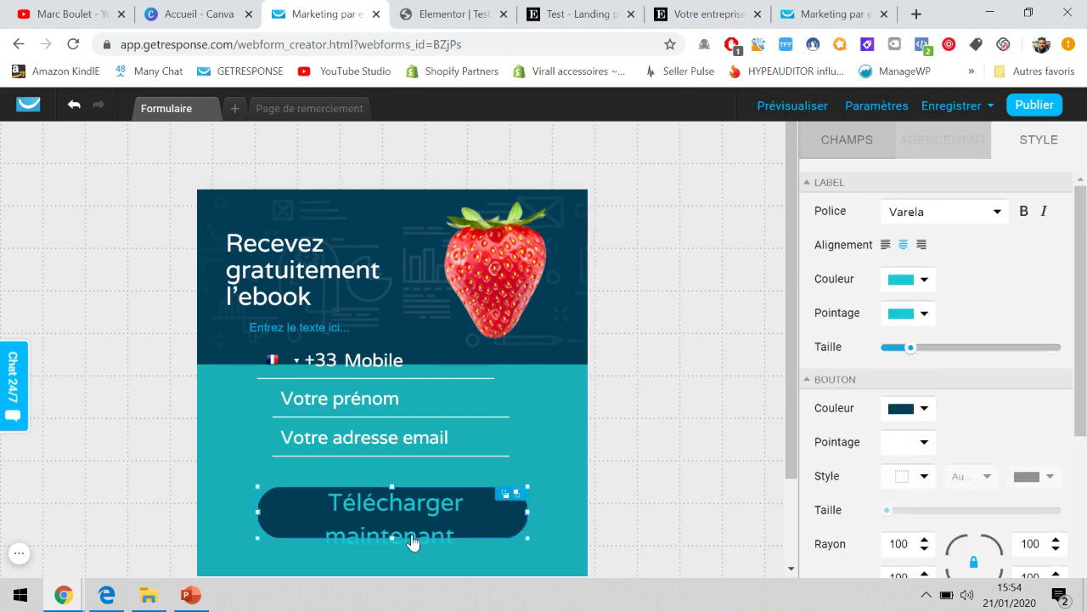
left_click_drag(392, 538, 392, 554)
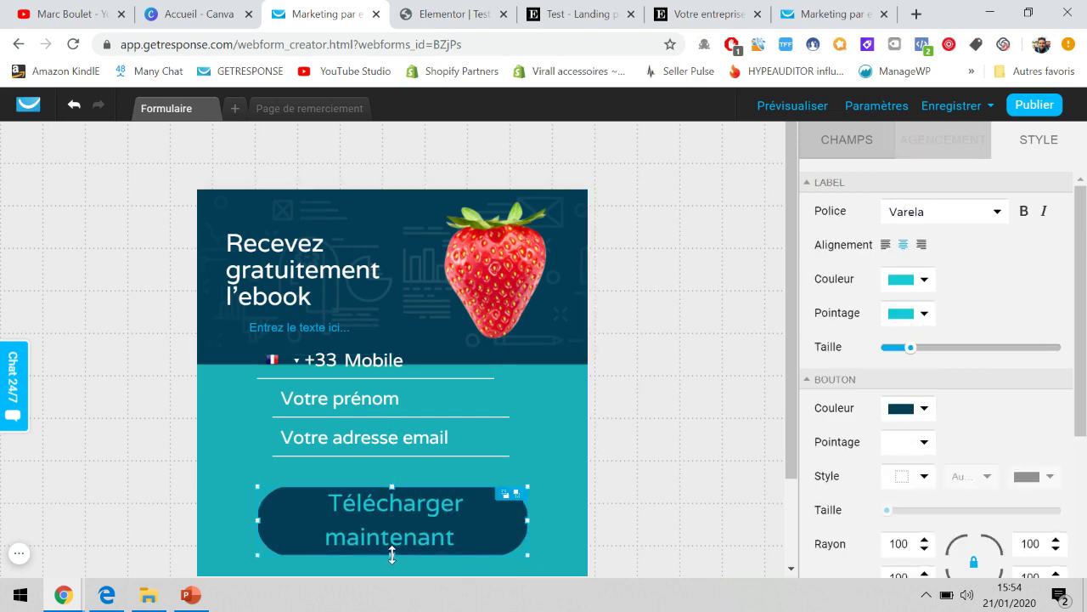
left_click(683, 462)
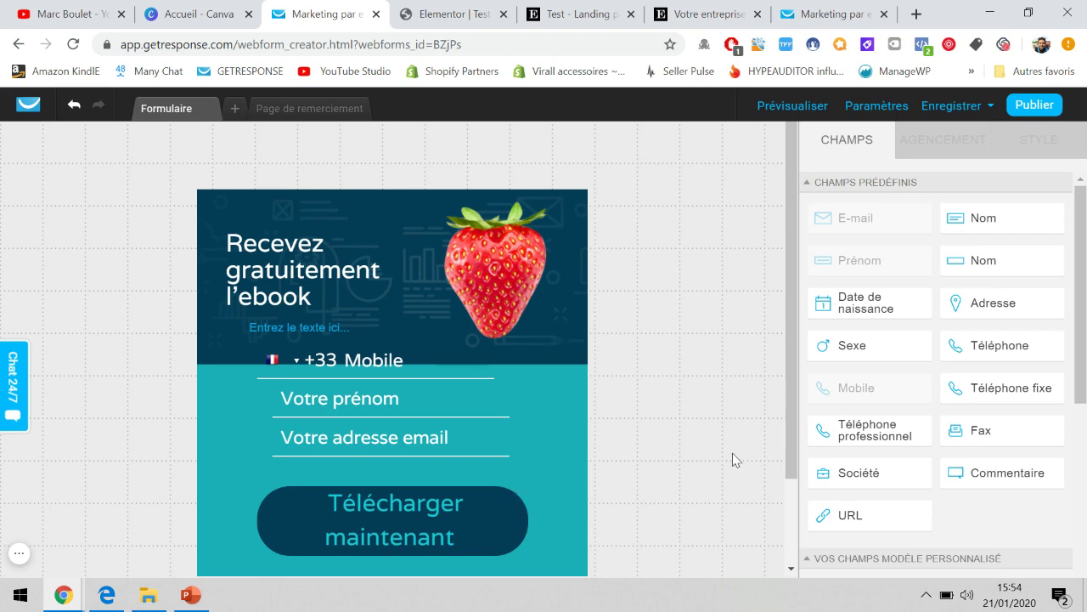
left_click(892, 114)
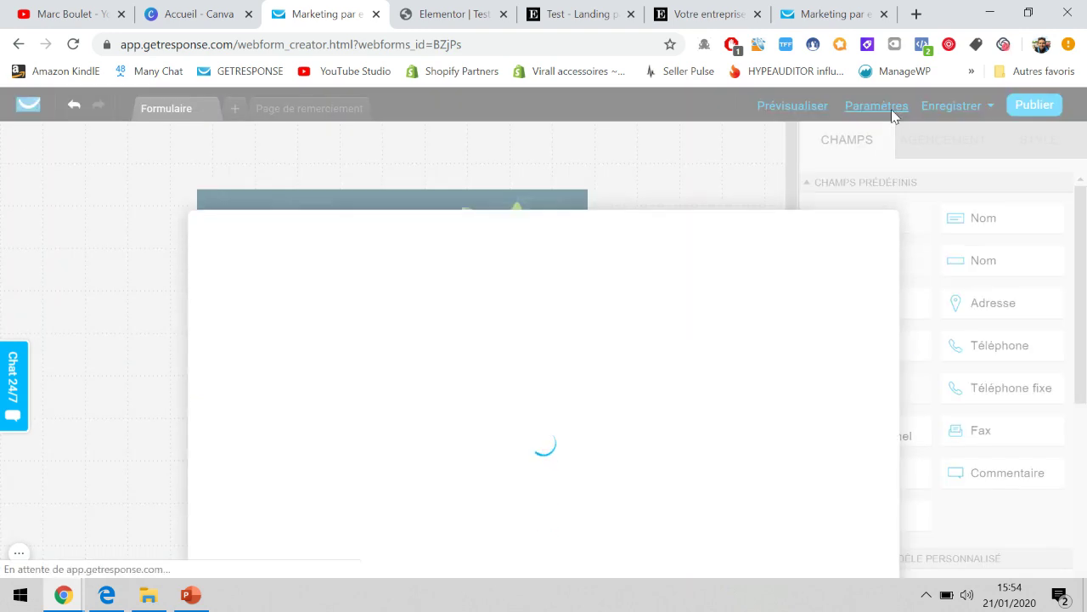
Rename the form to 'test - tunnel de ventes' in its settings.
scroll(741, 322, "down", 2)
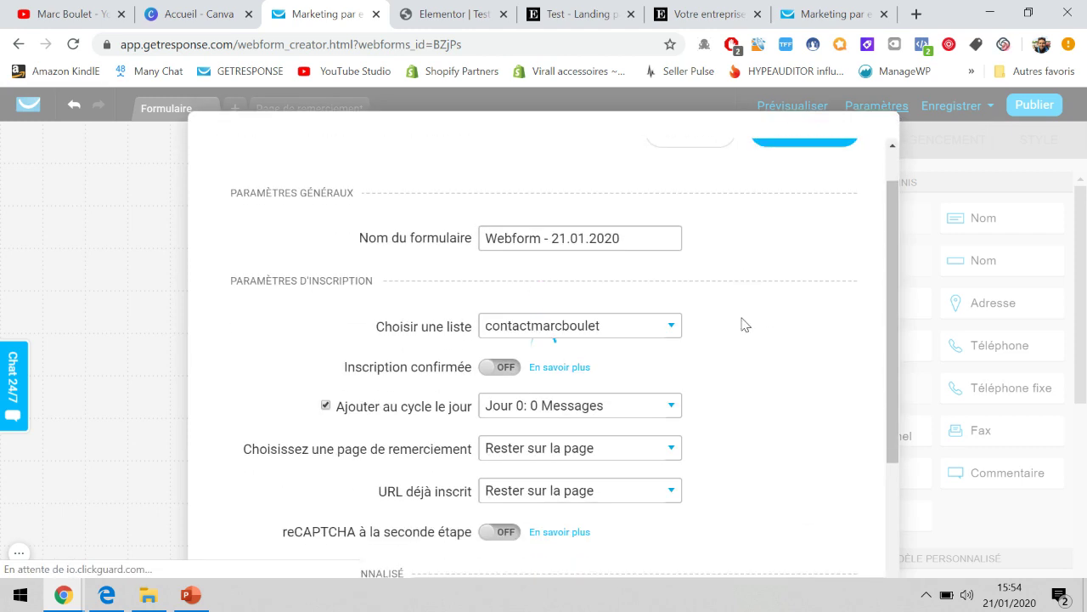
scroll(595, 220, "down", 1)
triple_click(583, 204)
type("test - tunnel de ventes")
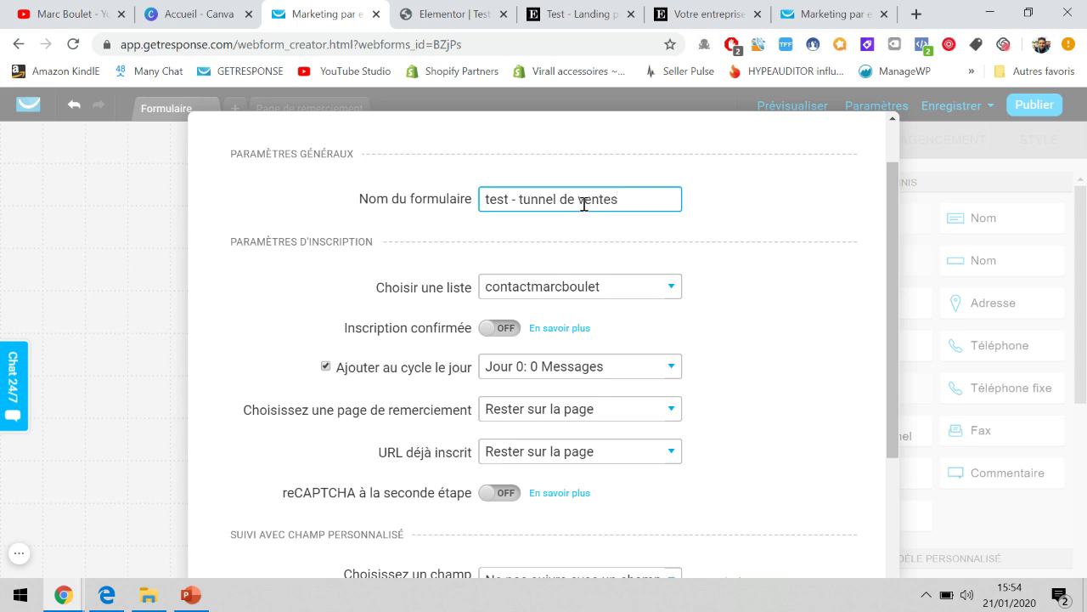
Choose test_tunneldevente as the contact list for sign-ups.
scroll(583, 204, "down", 1)
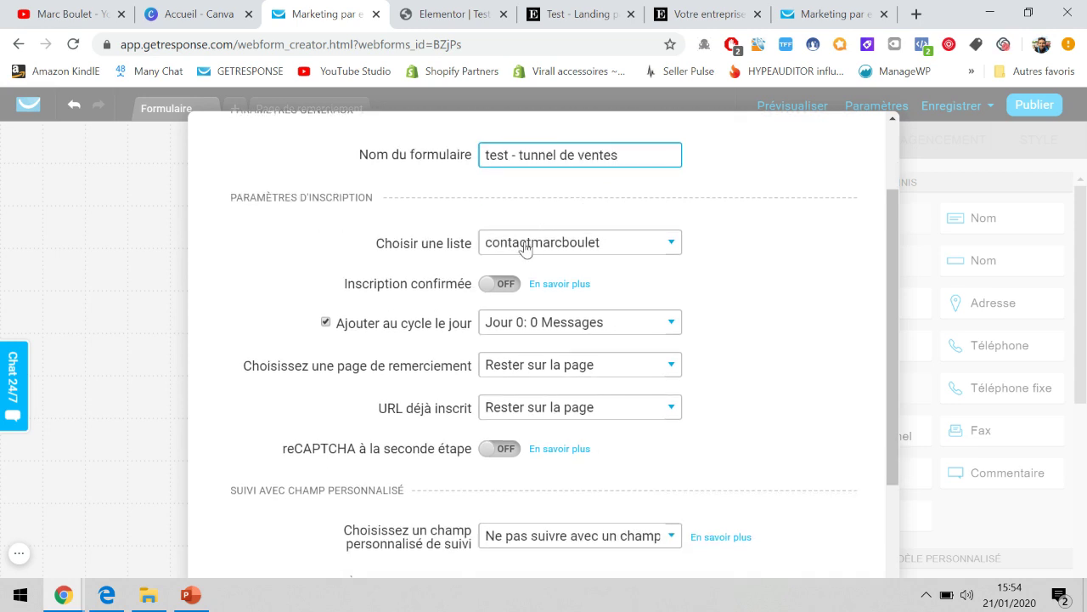
left_click(533, 247)
scroll(558, 328, "down", 5)
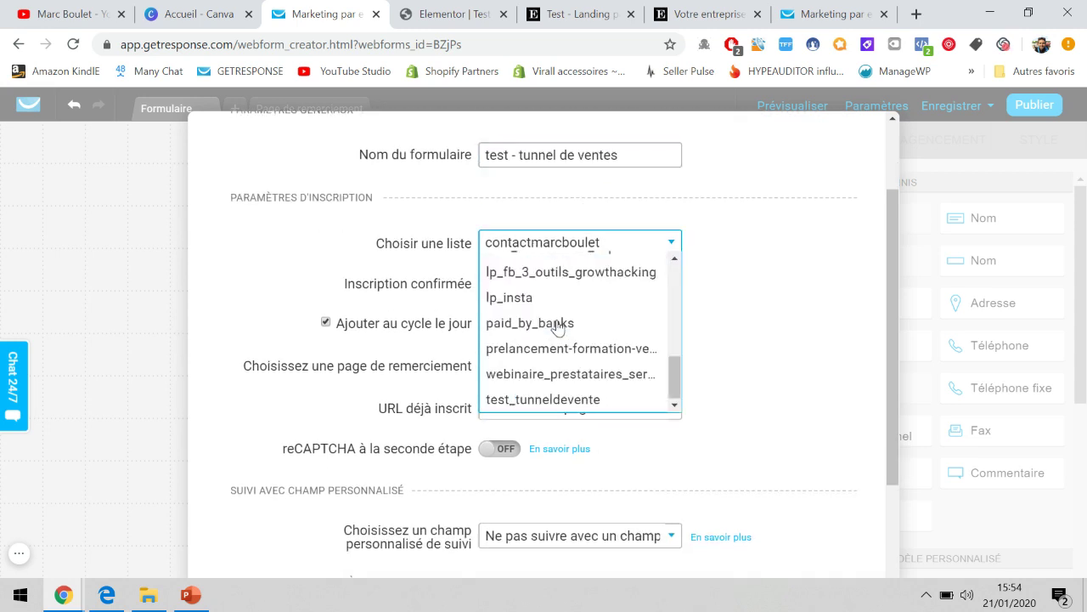
left_click(548, 400)
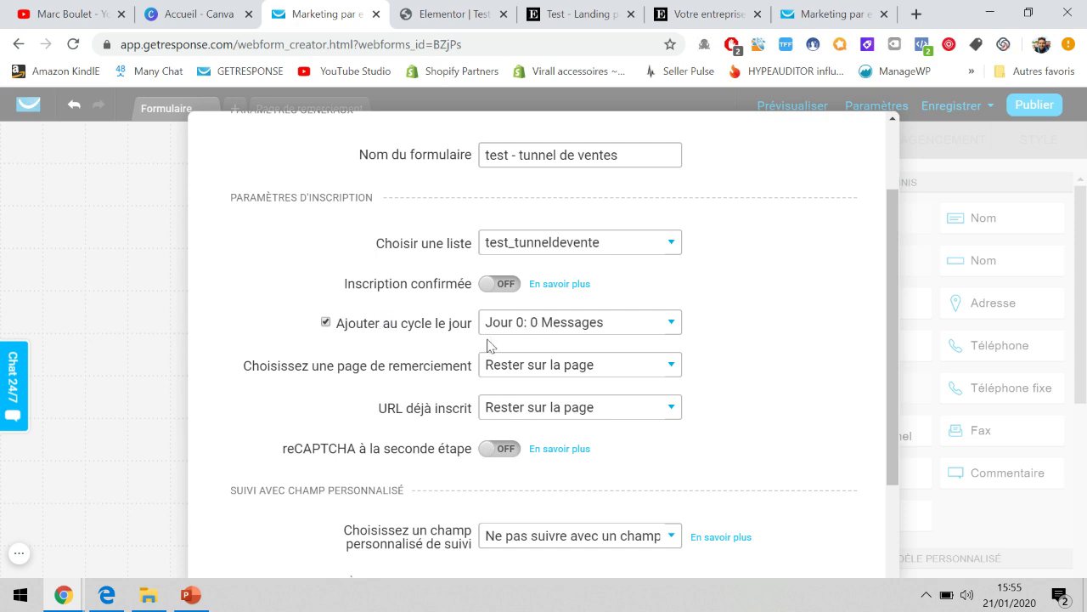
scroll(480, 323, "down", 1)
scroll(480, 319, "up", 1)
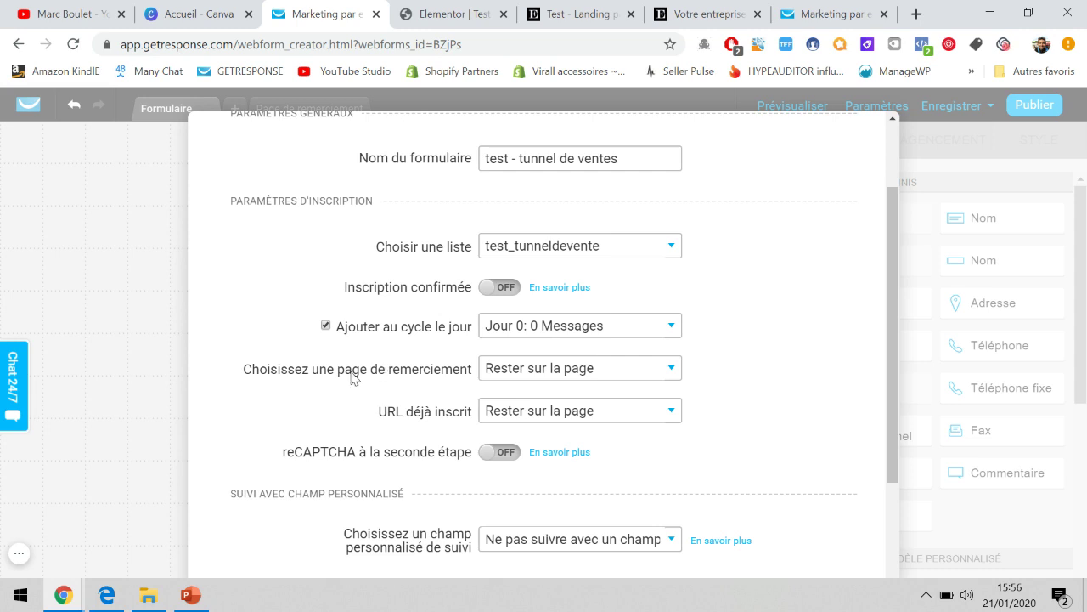
left_click(518, 374)
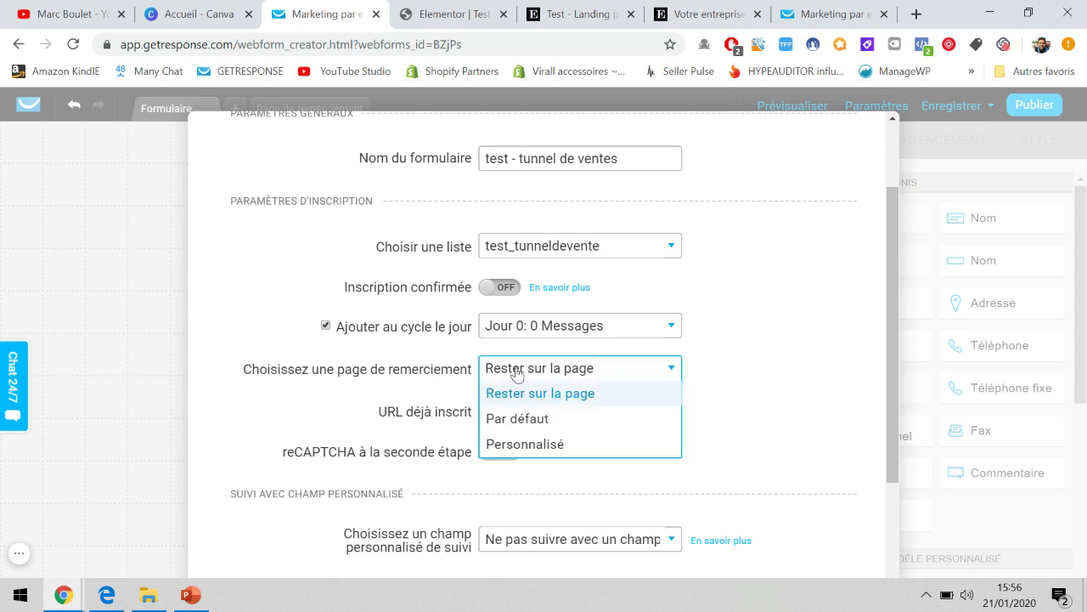
Set the thank-you page to Personnalisé, leaving its address field empty for now.
left_click(520, 448)
left_click(567, 408)
scroll(566, 408, "down", 1)
left_click(566, 409)
left_click(567, 411)
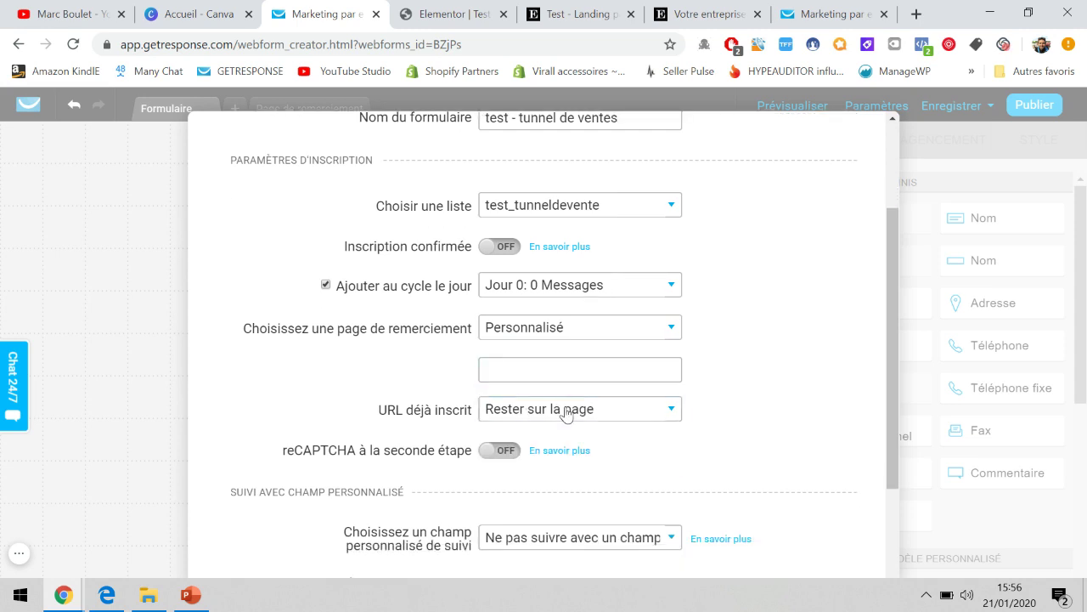
left_click(557, 375)
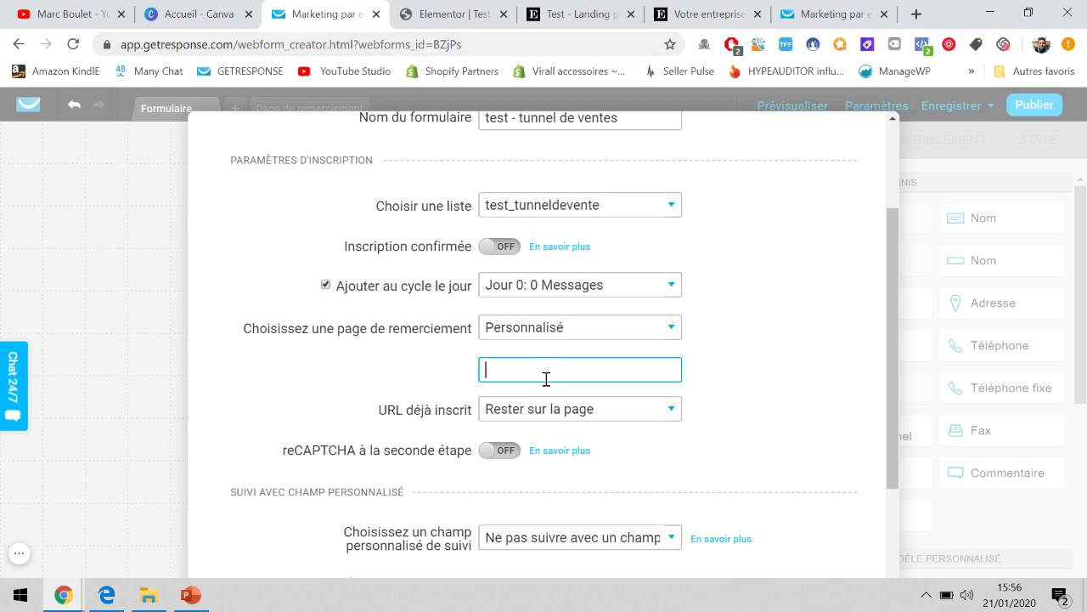
Glance at the Tunnel de conversion slide, then switch to the Elementor template preview.
left_click(191, 595)
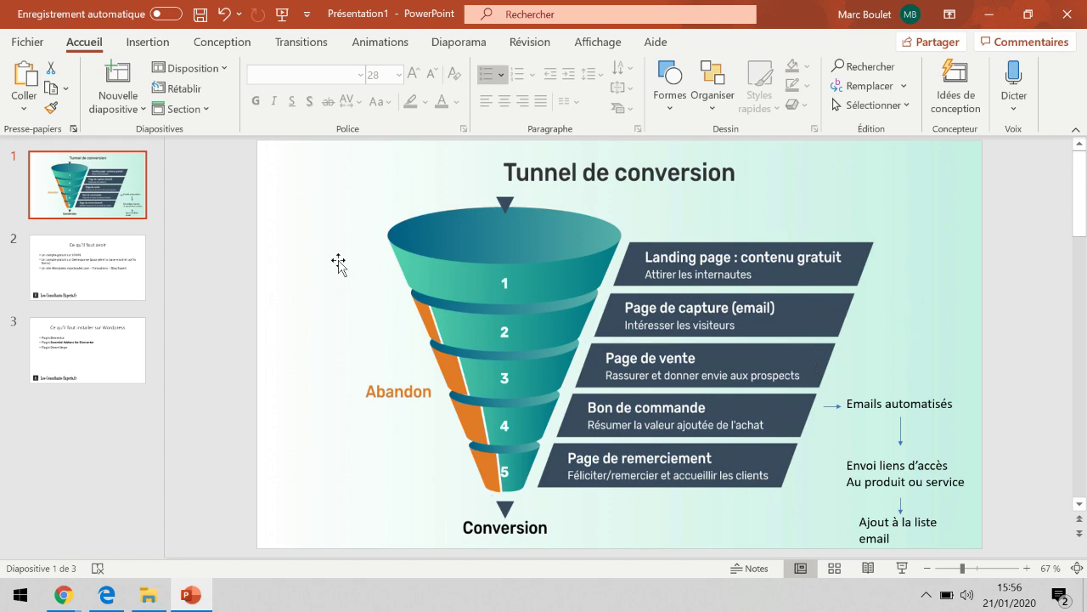
mouse_move(75, 605)
left_click(89, 518)
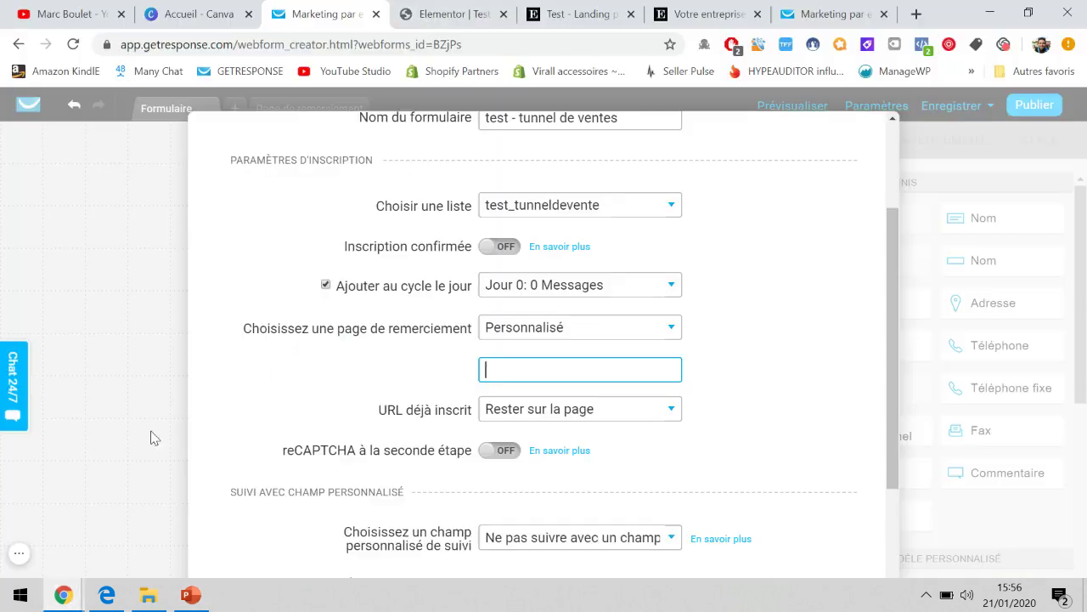
left_click(441, 4)
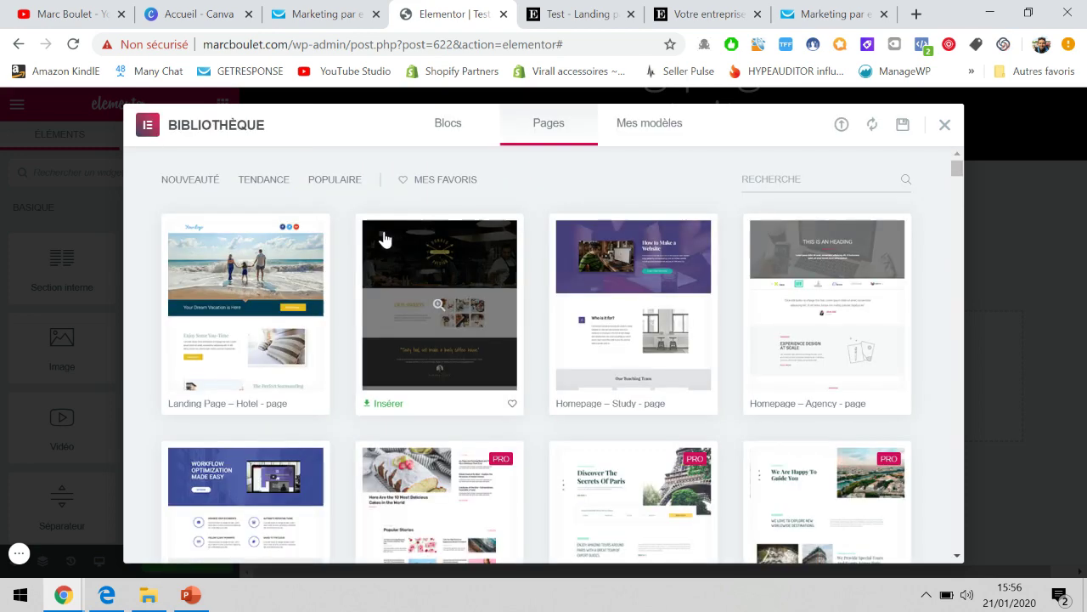
Pick the Homepage – Study template, close the library, then reopen it.
scroll(532, 358, "down", 1)
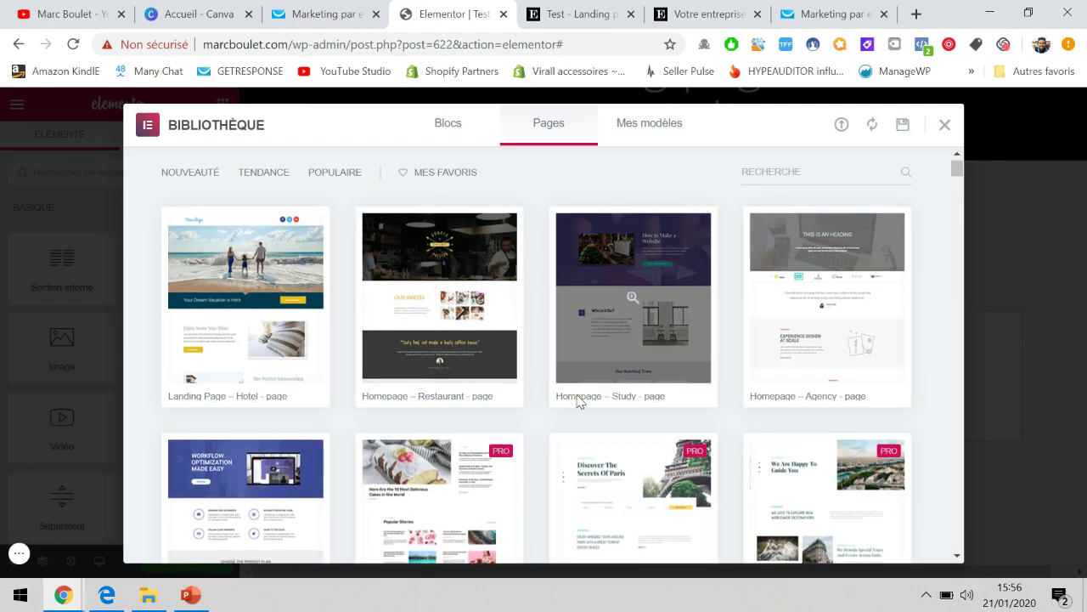
left_click(577, 400)
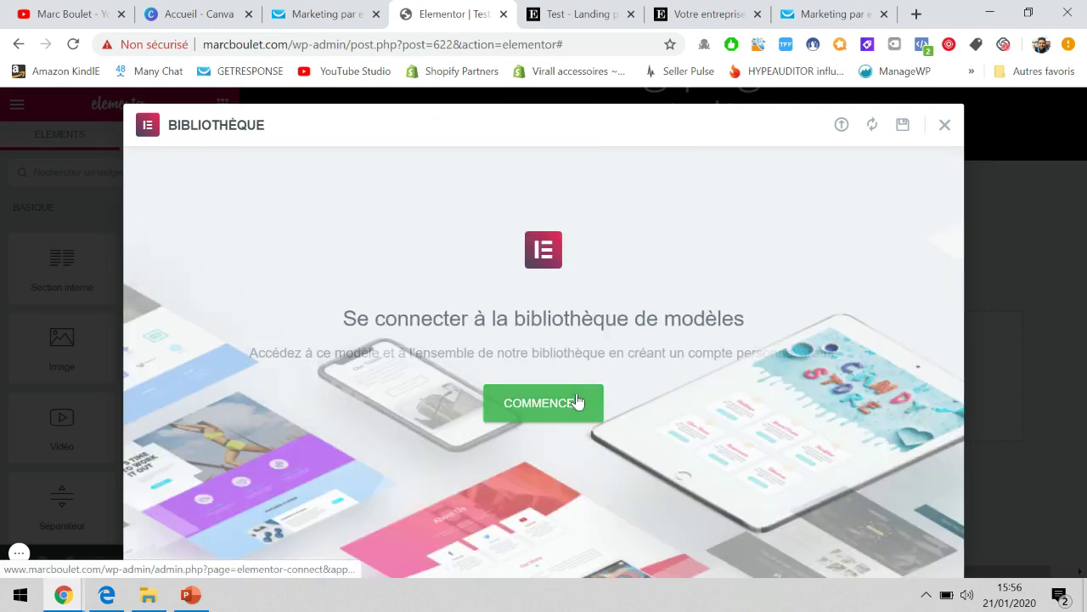
left_click(944, 125)
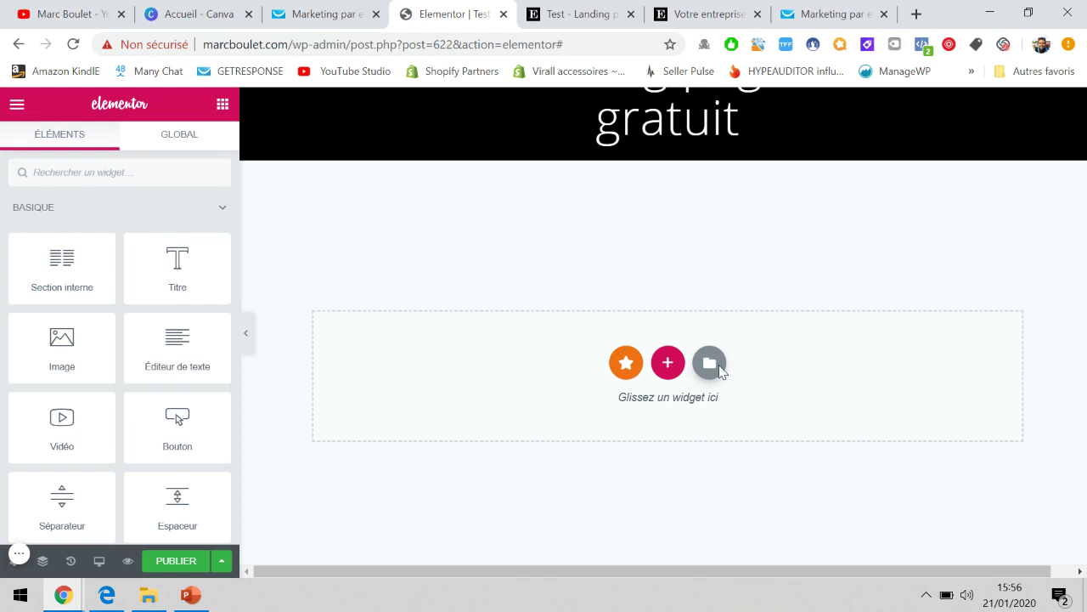
left_click(714, 367)
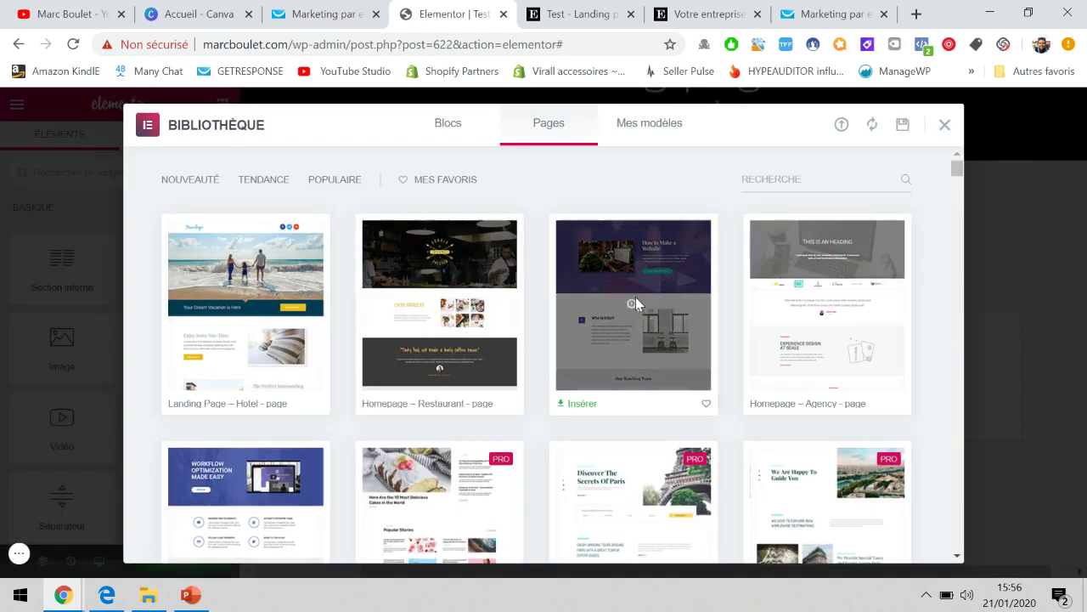
Preview the Homepage – Study template, play its demo video, then close without inserting.
left_click(635, 304)
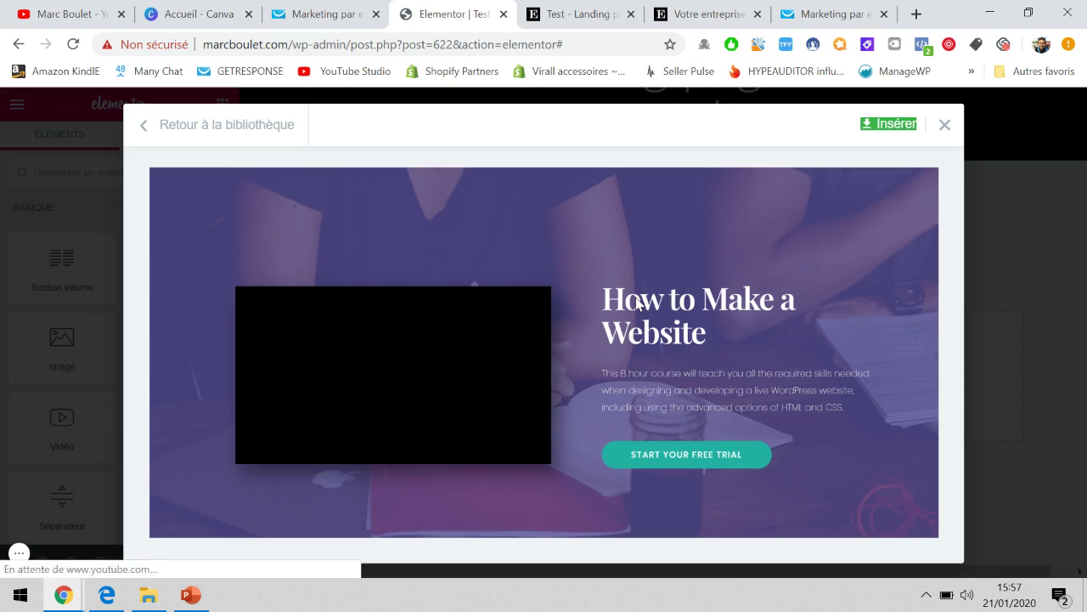
scroll(636, 296, "down", 1)
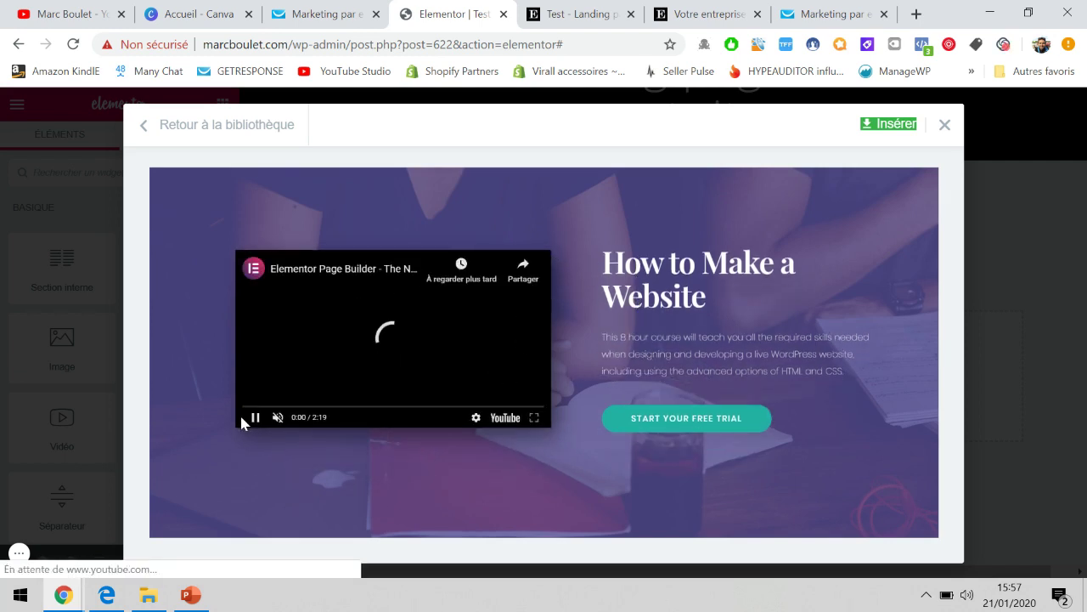
left_click(254, 417)
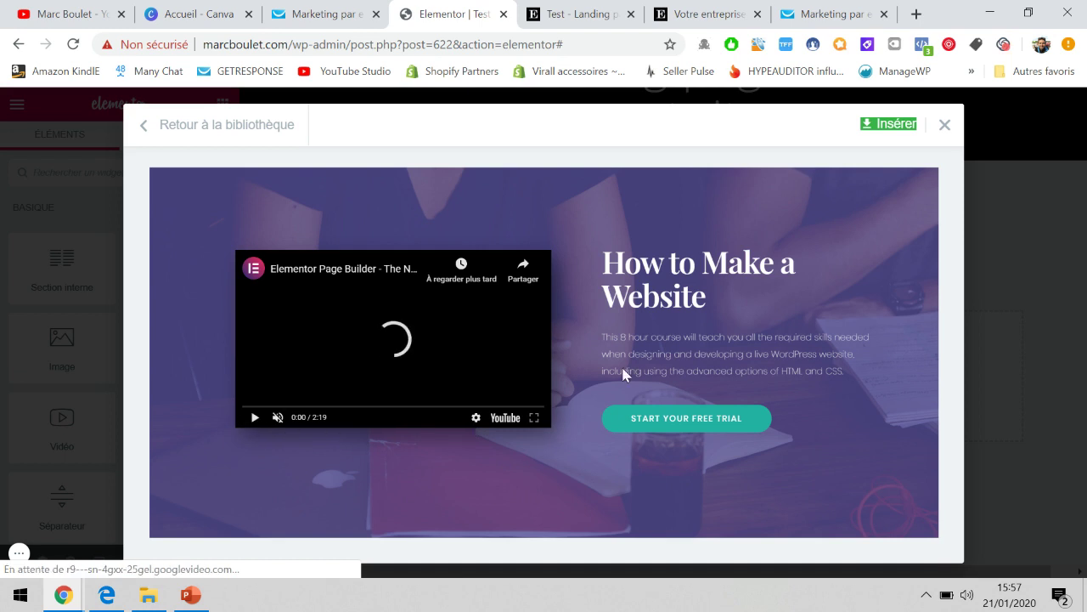
scroll(620, 317, "down", 1)
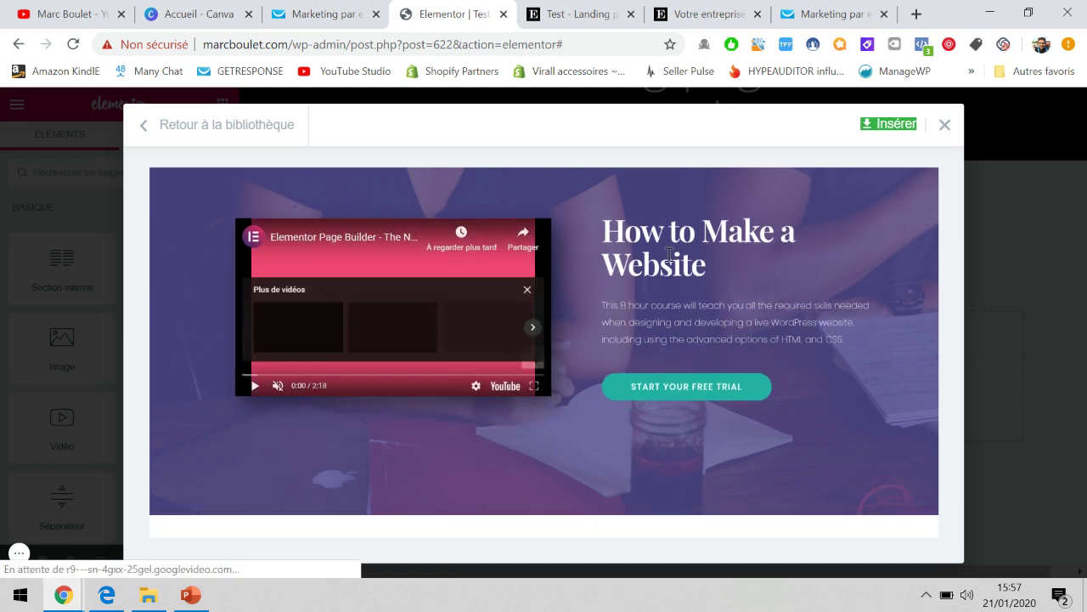
scroll(522, 327, "down", 5)
scroll(542, 399, "down", 5)
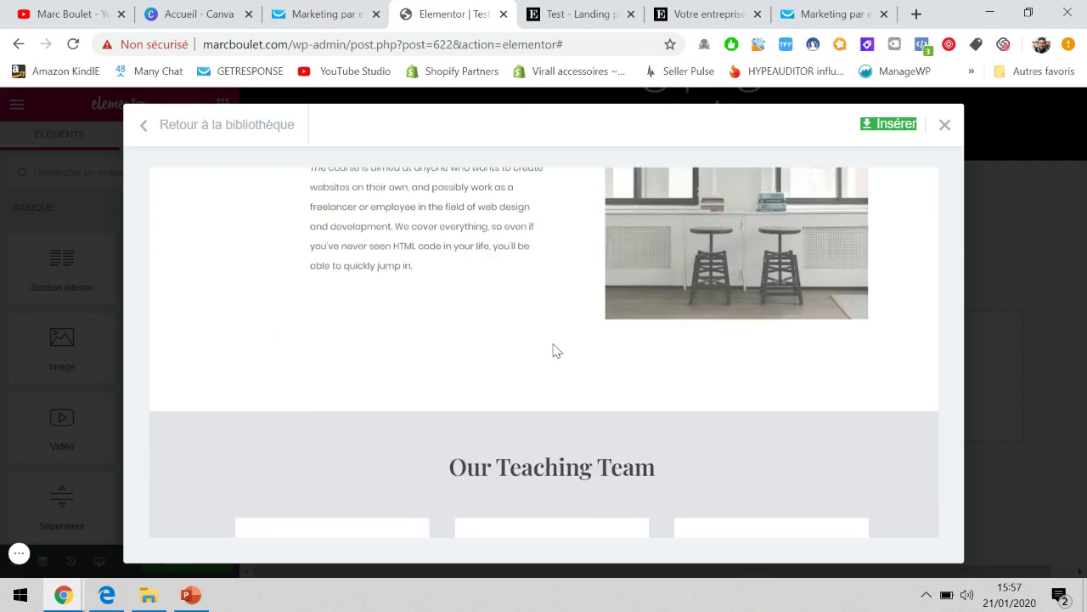
scroll(471, 285, "up", 2)
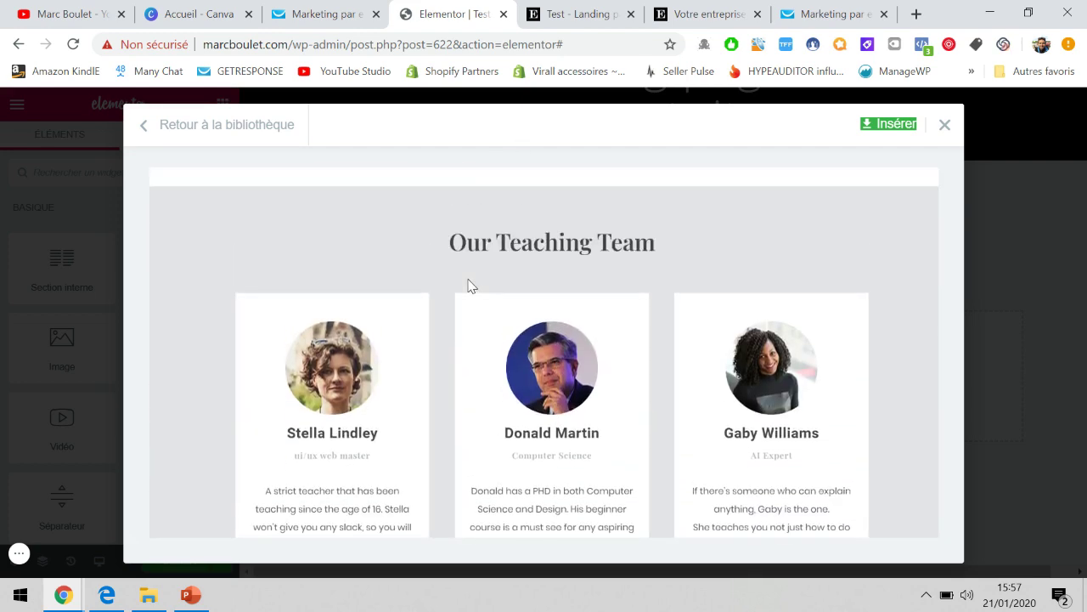
scroll(459, 306, "down", 4)
scroll(535, 257, "down", 8)
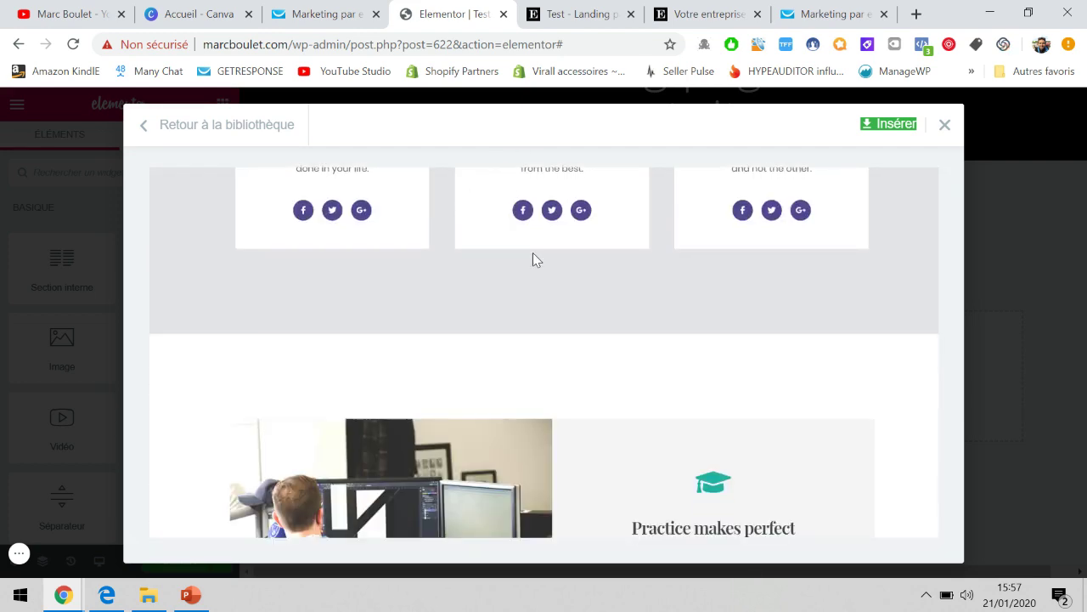
scroll(552, 321, "down", 8)
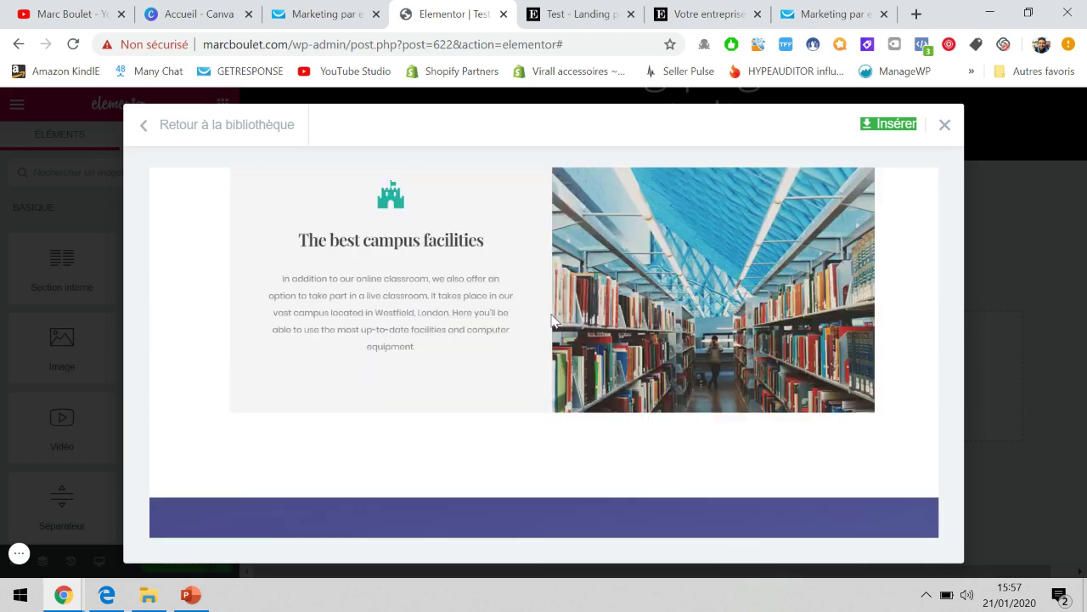
scroll(552, 321, "down", 1)
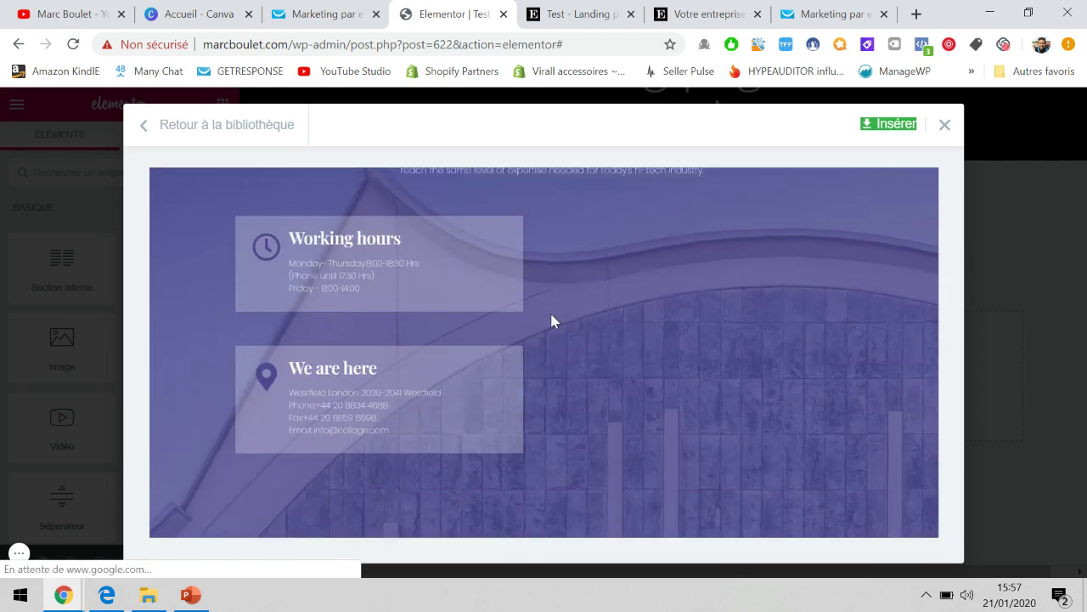
scroll(552, 322, "up", 8)
scroll(551, 321, "up", 10)
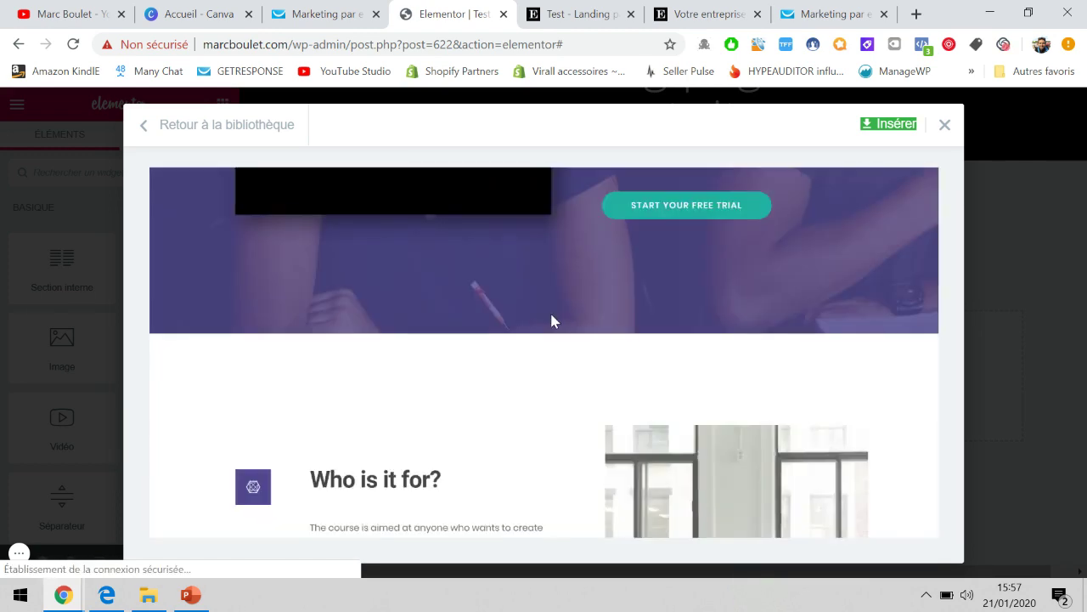
scroll(625, 429, "down", 2)
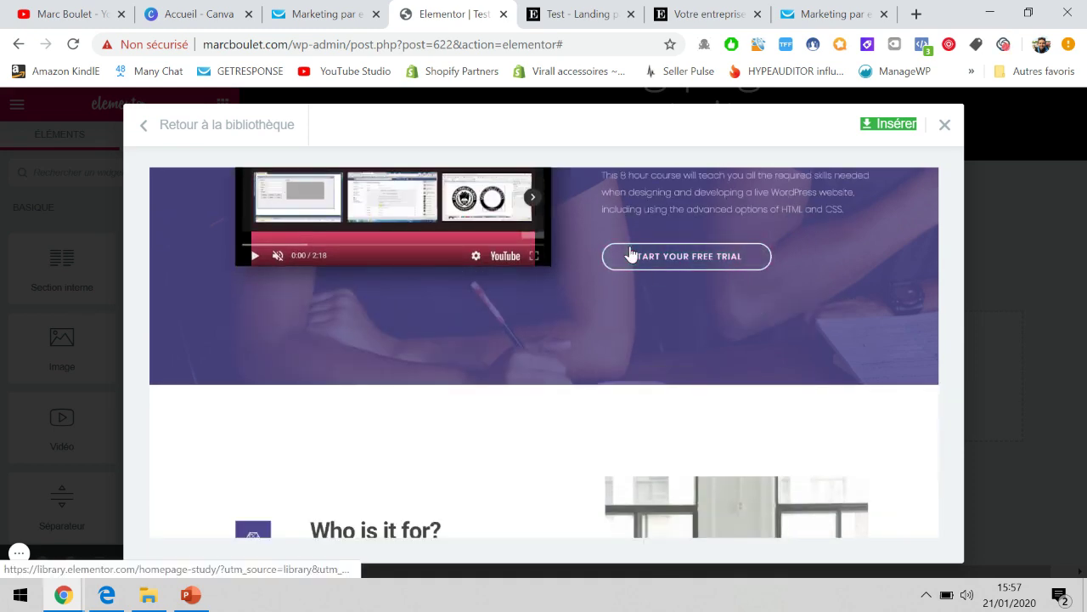
scroll(556, 240, "up", 1)
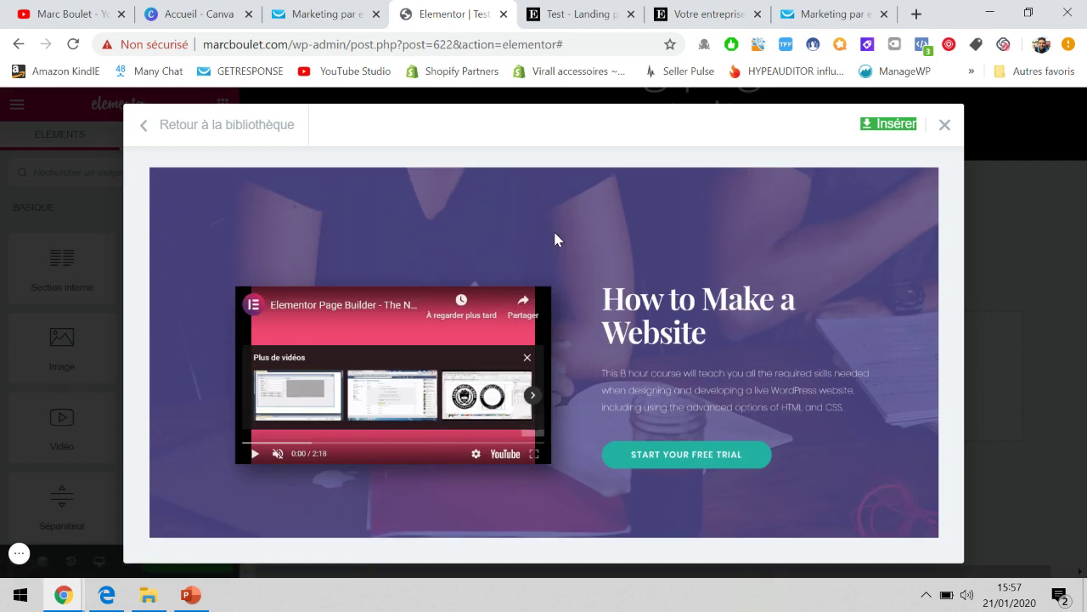
scroll(555, 235, "down", 1)
scroll(557, 241, "down", 3)
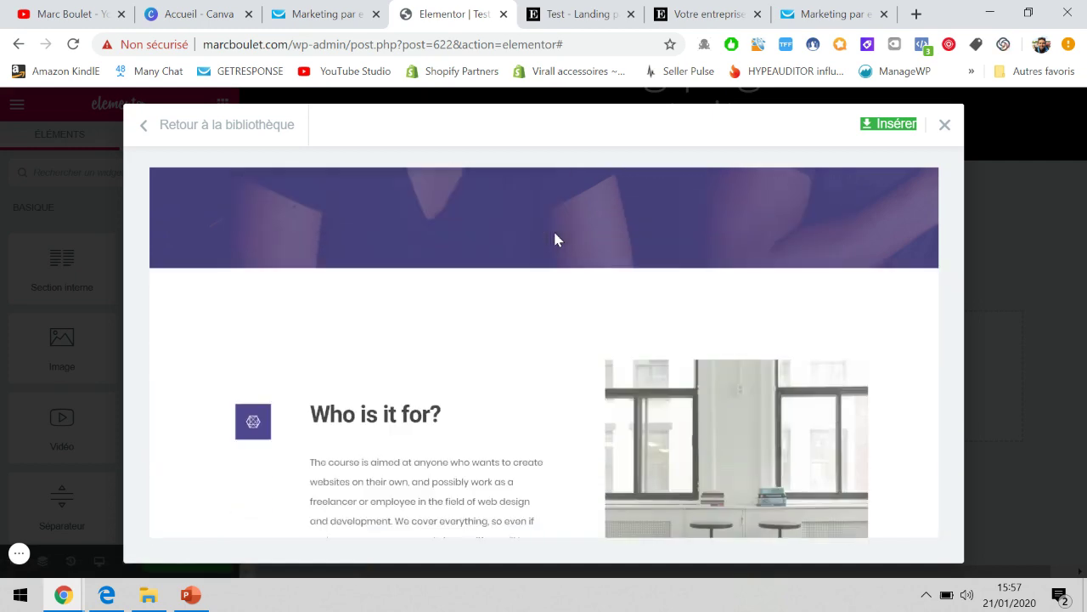
scroll(557, 241, "up", 4)
scroll(553, 229, "up", 1)
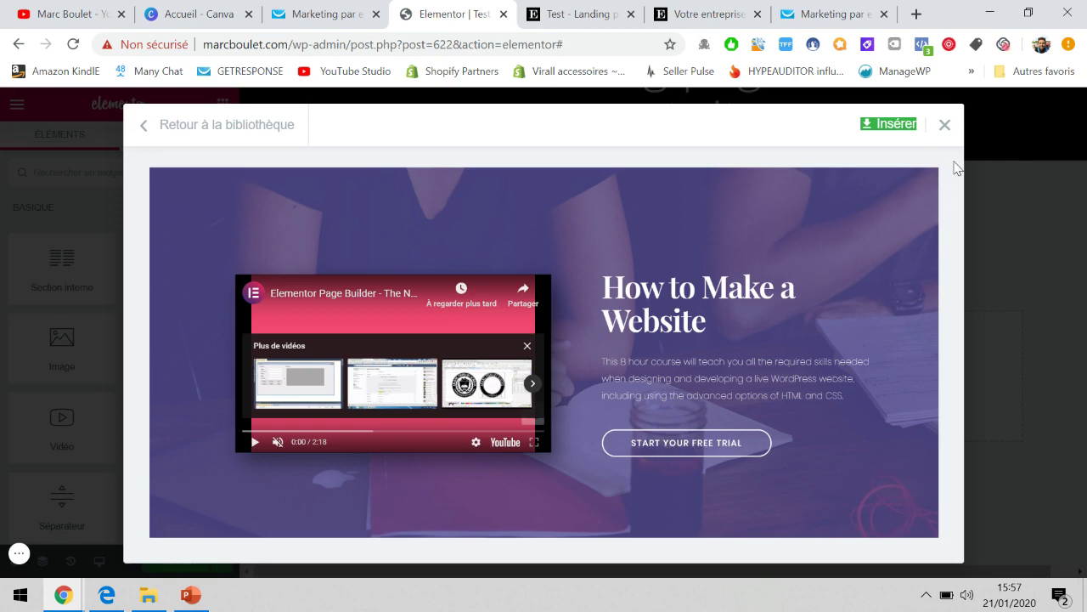
left_click(945, 124)
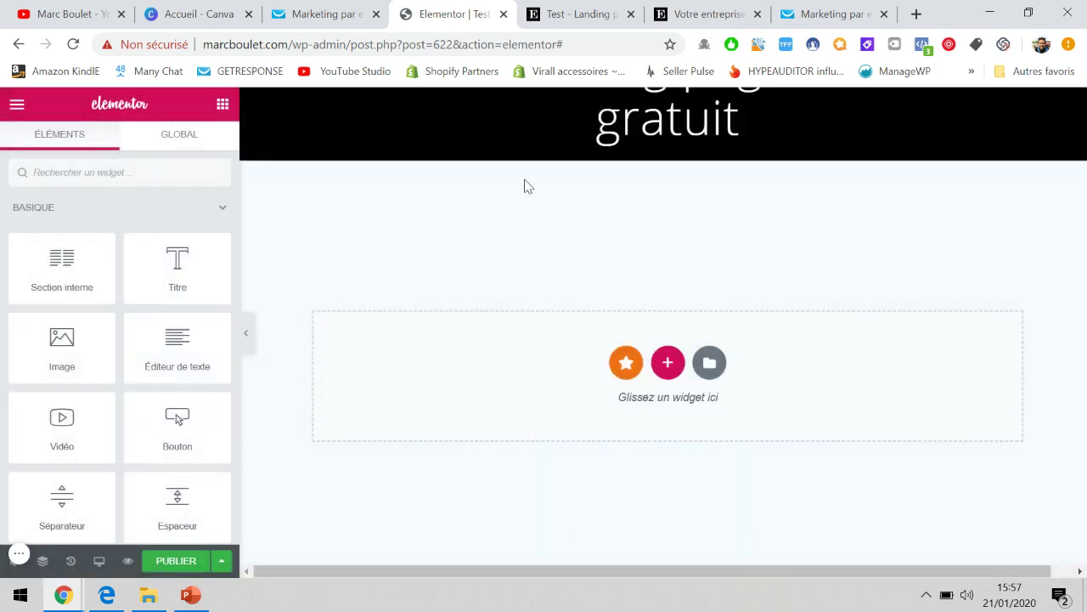
Return to the GetResponse web form settings after briefly viewing the Tunnel de conversion slides.
left_click(871, 10)
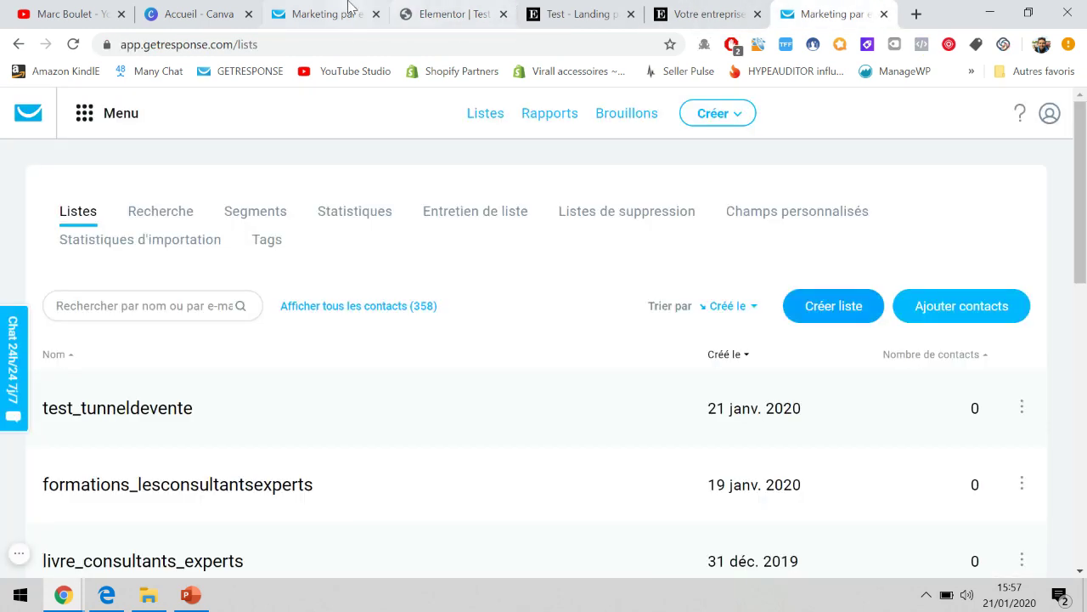
left_click(349, 7)
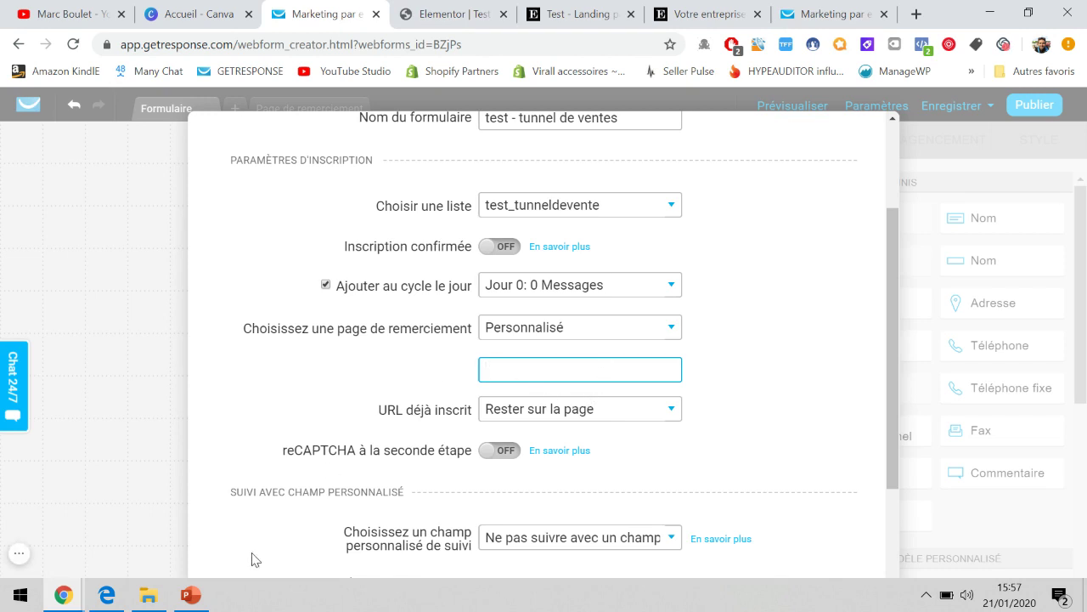
left_click(190, 594)
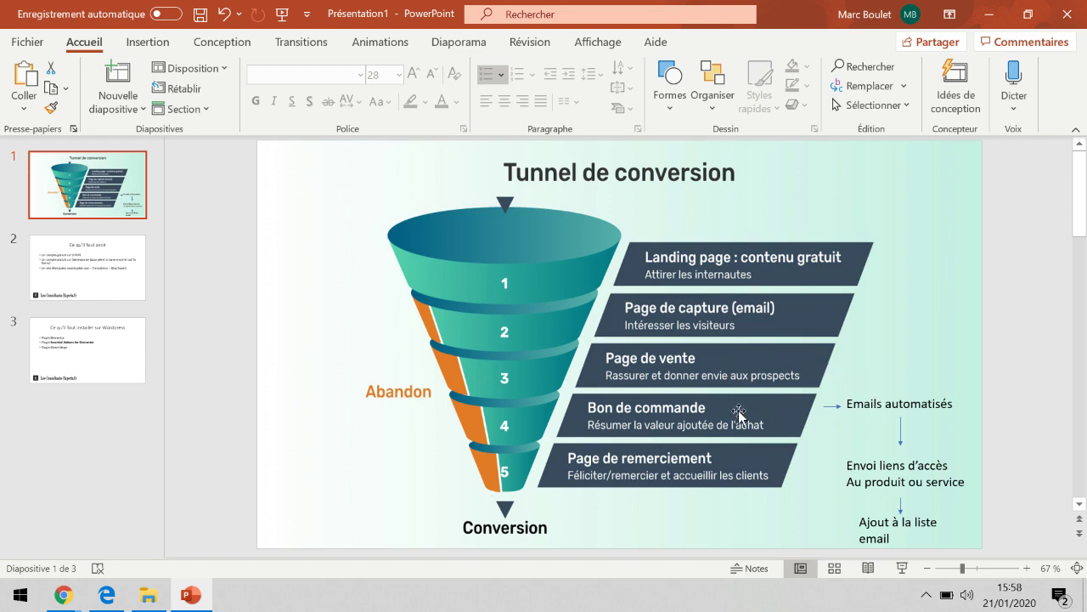
mouse_move(63, 595)
left_click(113, 539)
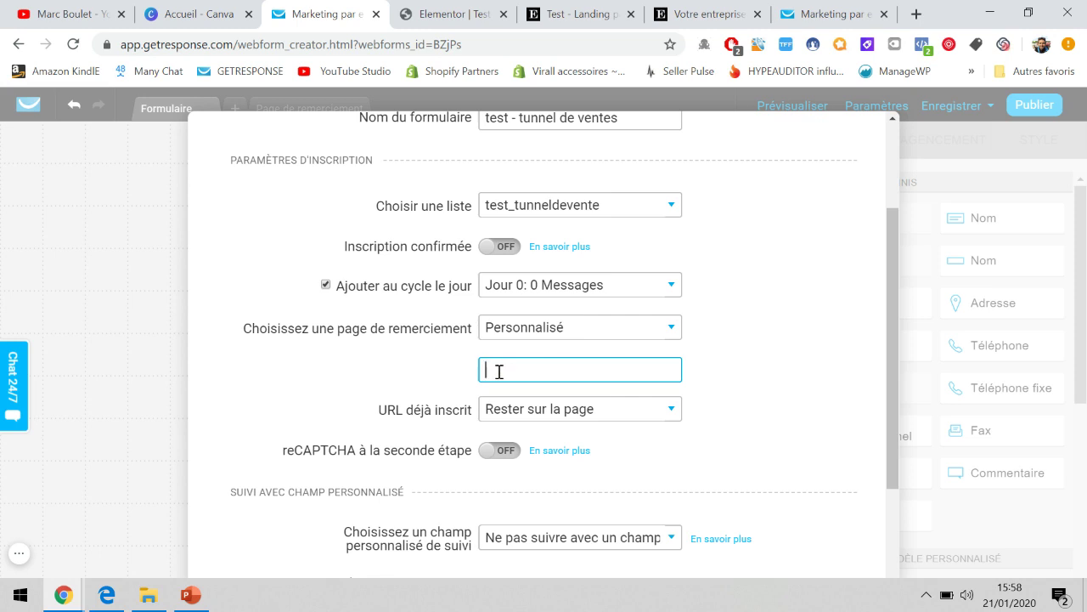
Enter 'page de vente d'un produit payant' as the thank-you address, close settings, and publish.
type("page de vente")
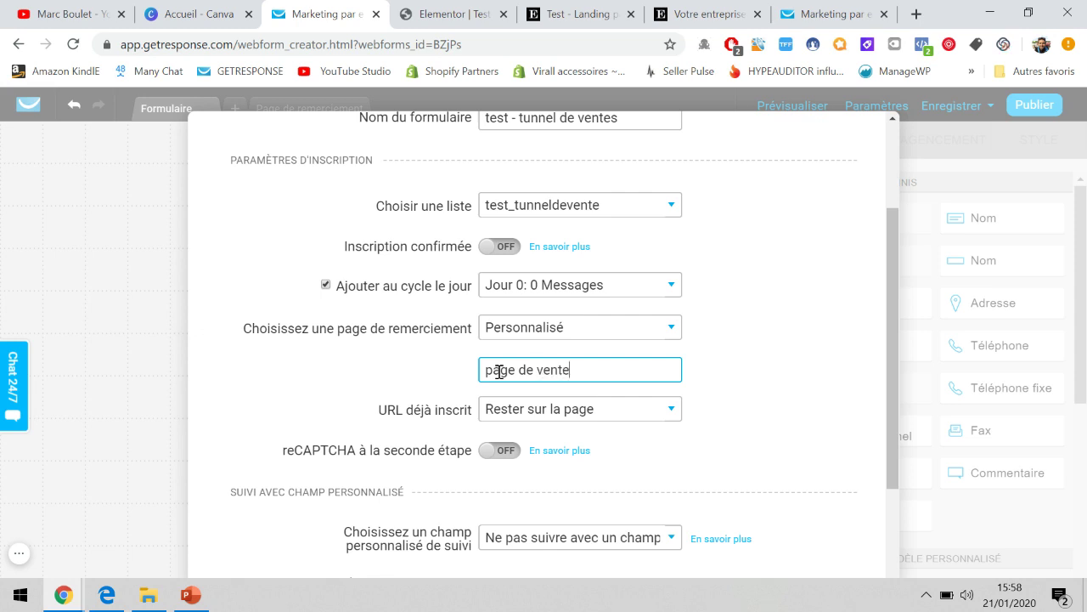
type(" d'un produit payant")
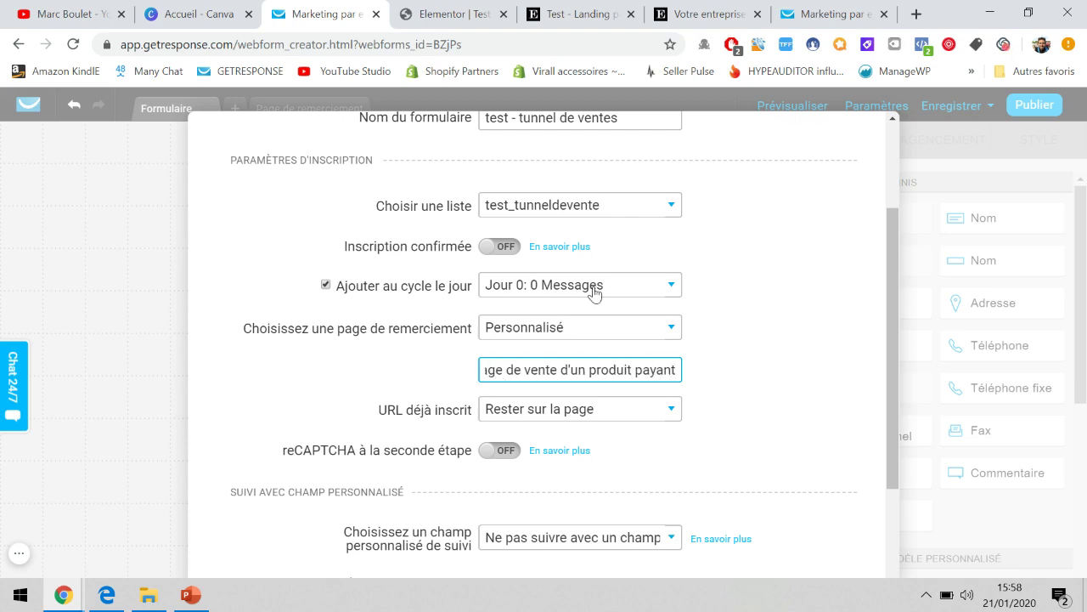
scroll(630, 283, "up", 2)
scroll(632, 281, "down", 1)
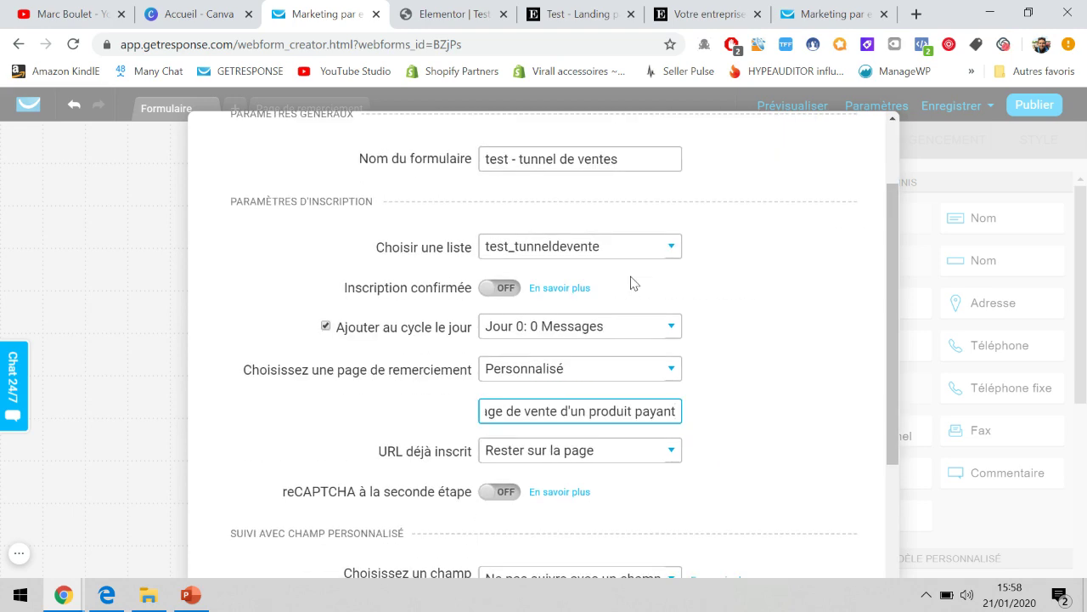
scroll(628, 284, "down", 2)
scroll(626, 283, "up", 3)
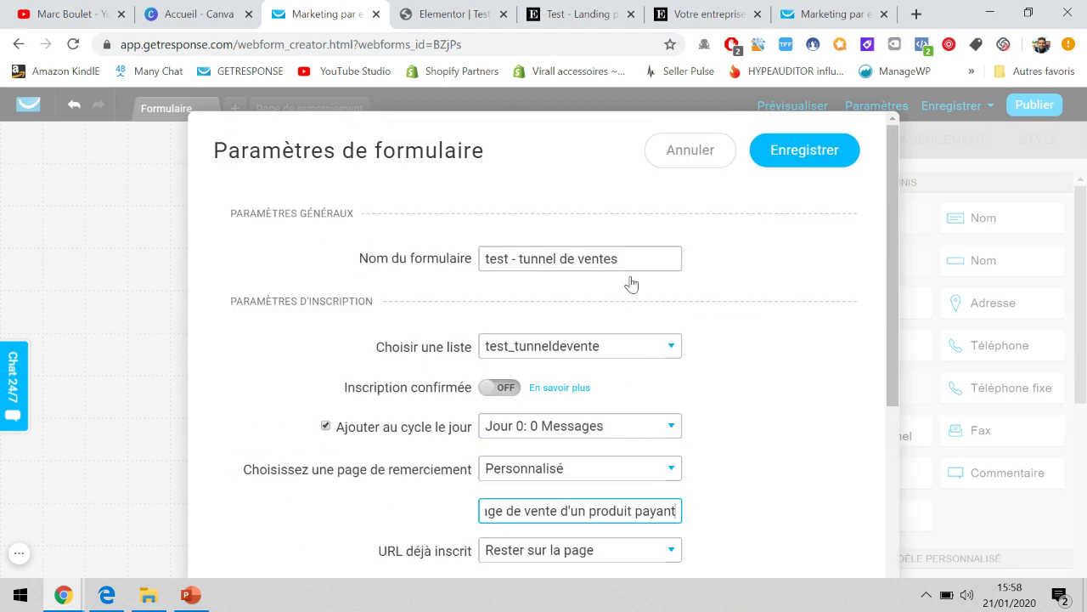
left_click(679, 164)
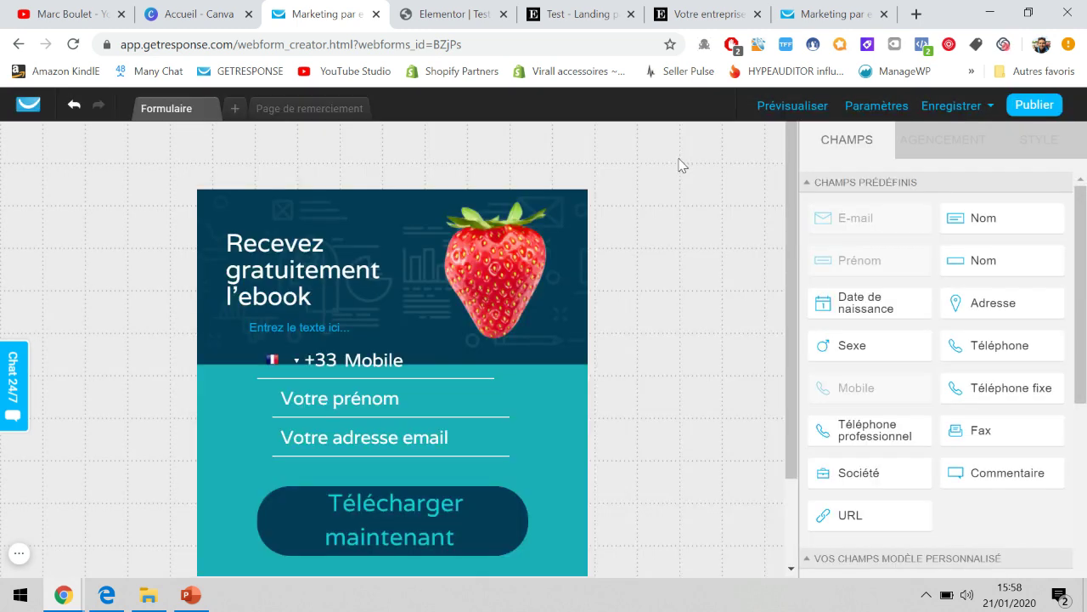
left_click(1022, 107)
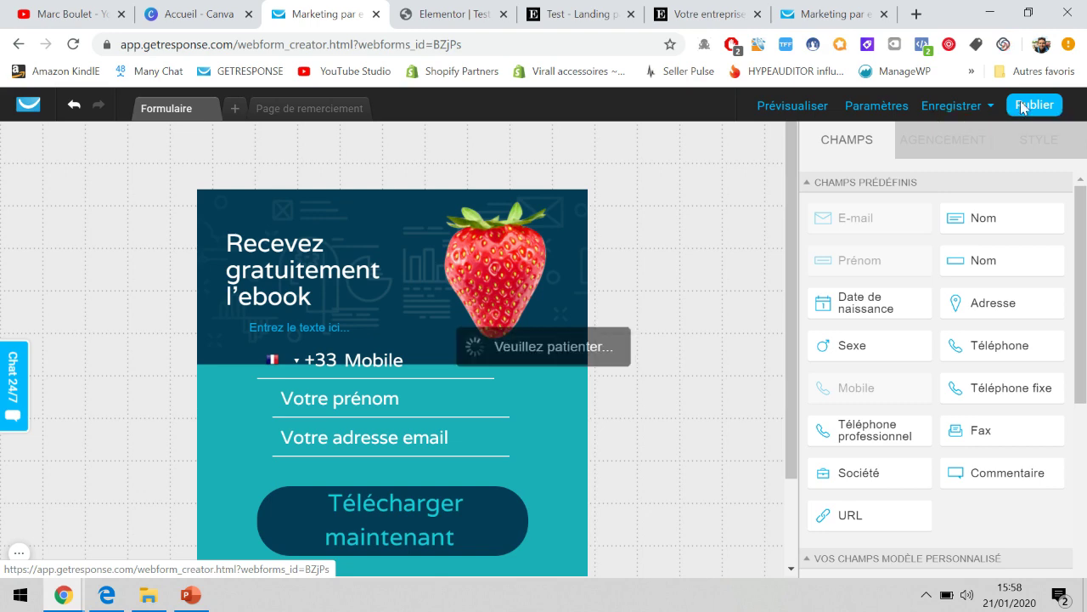
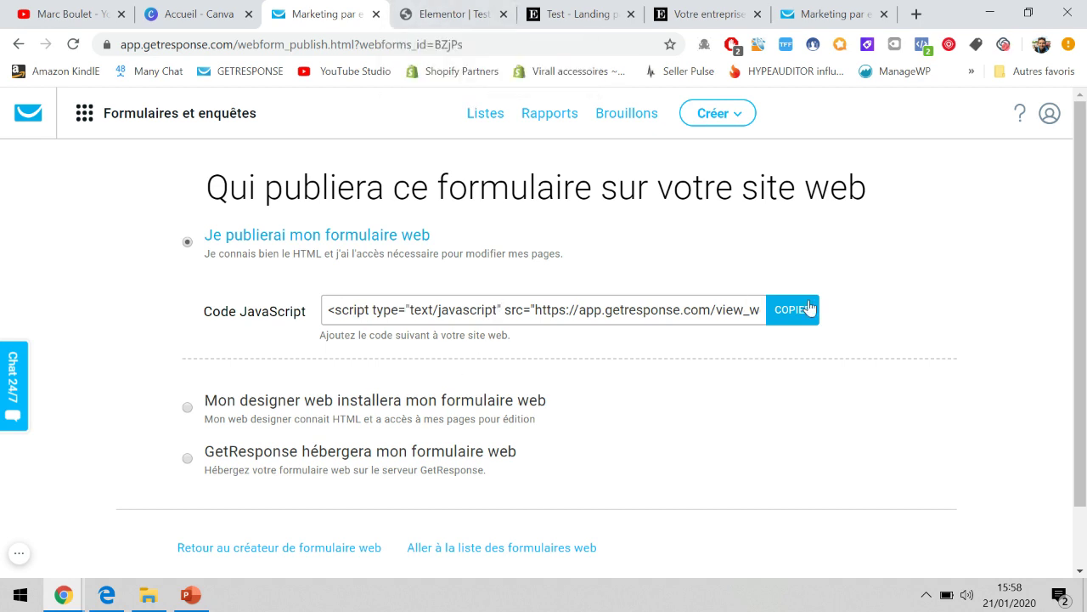
Let GetResponse host the web form, copy its hosted link, and return to Elementor.
left_click(457, 11)
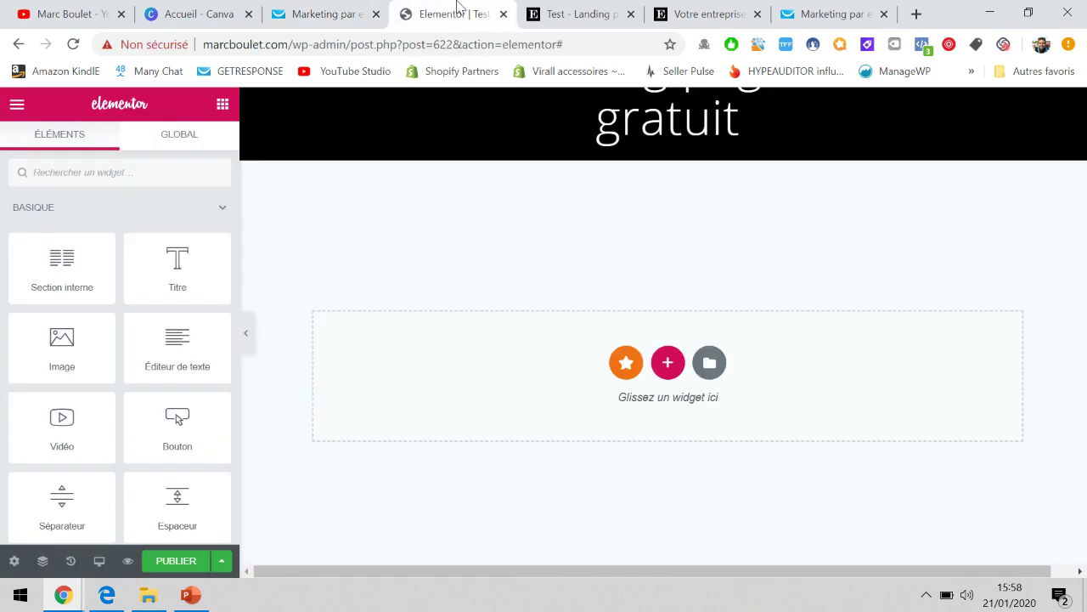
left_click(299, 8)
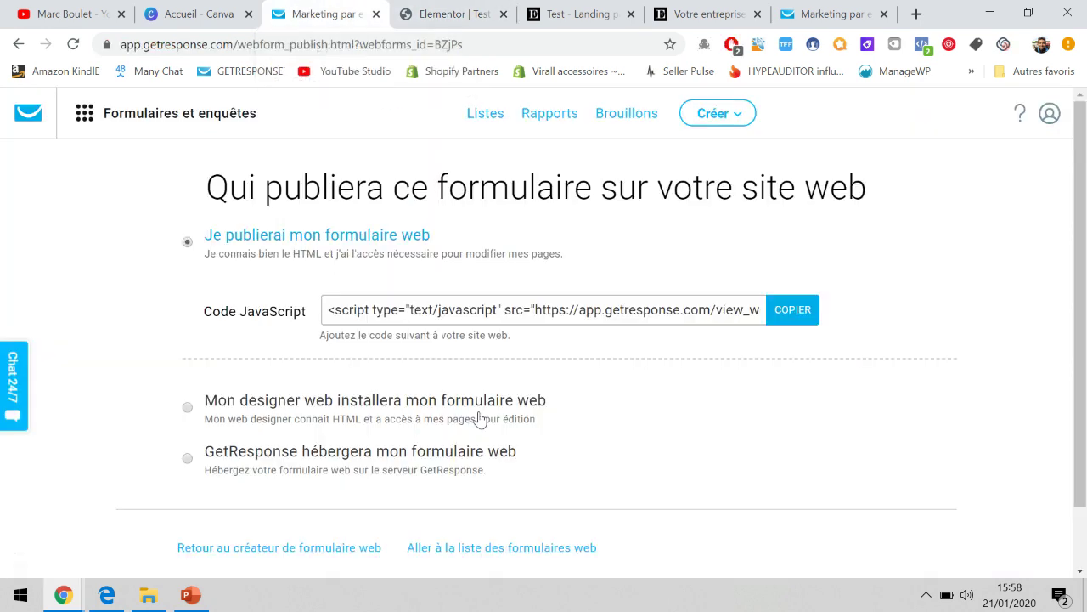
scroll(478, 418, "down", 1)
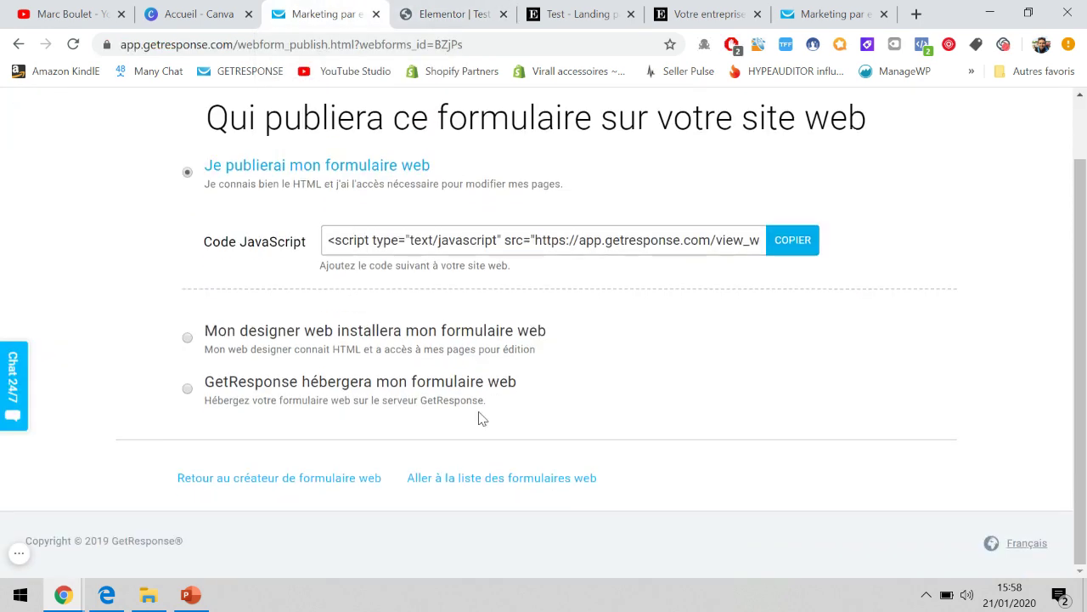
left_click(324, 389)
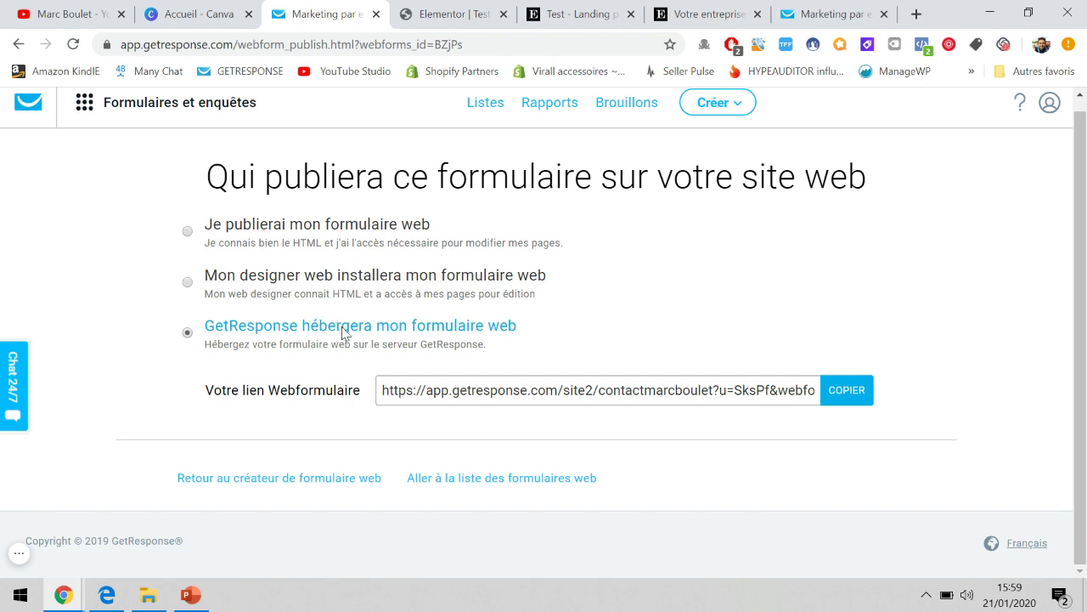
left_click(848, 400)
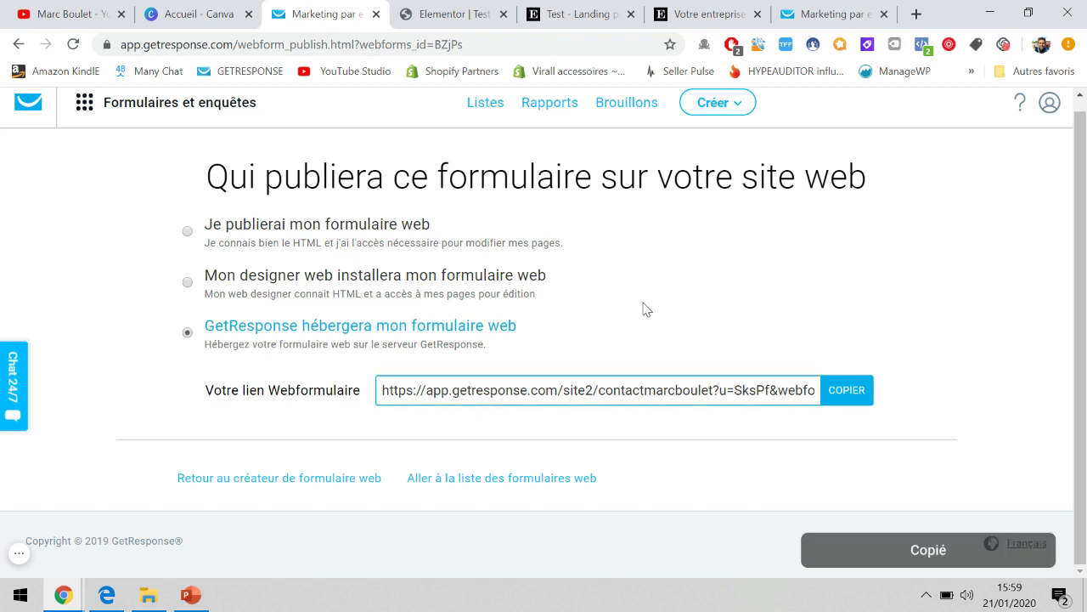
left_click(442, 13)
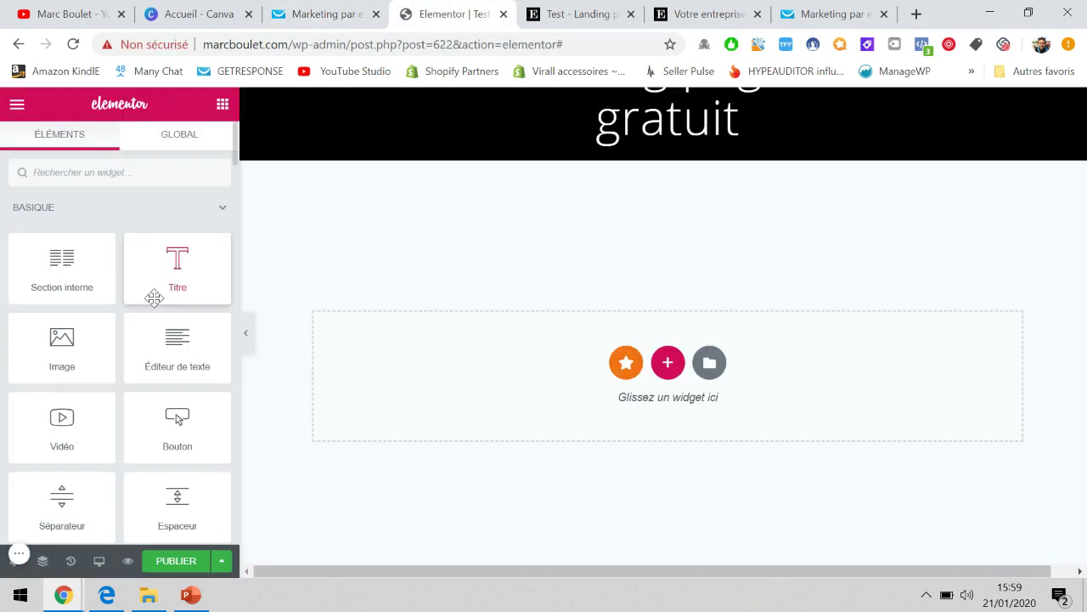
Add an Image widget to the empty section with a Titre heading above it.
left_click_drag(61, 336, 553, 336)
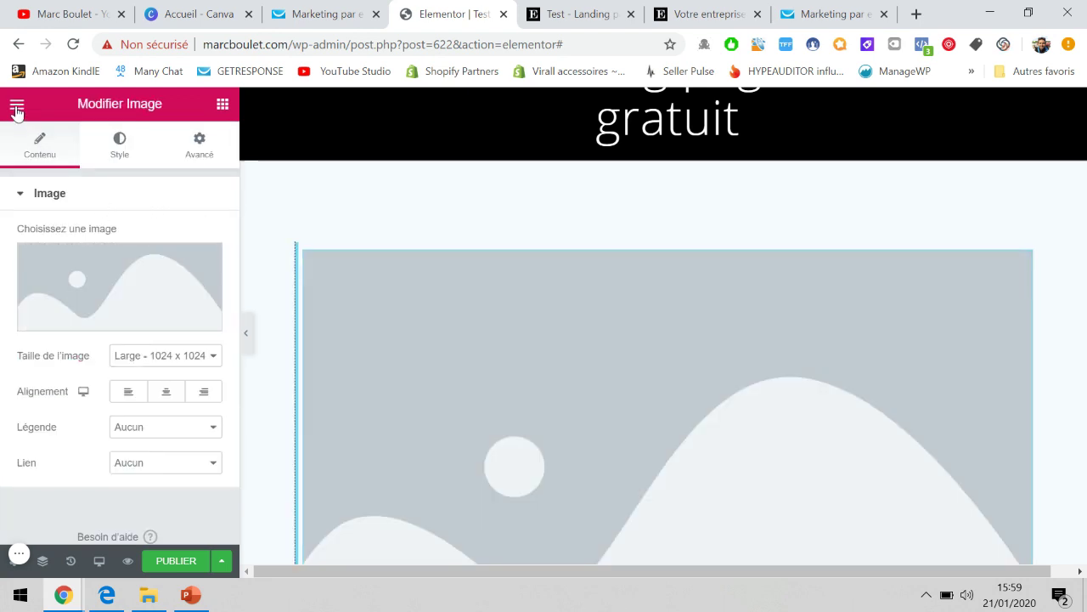
left_click(17, 105)
left_click(15, 107)
left_click_drag(177, 268, 450, 265)
left_click(18, 103)
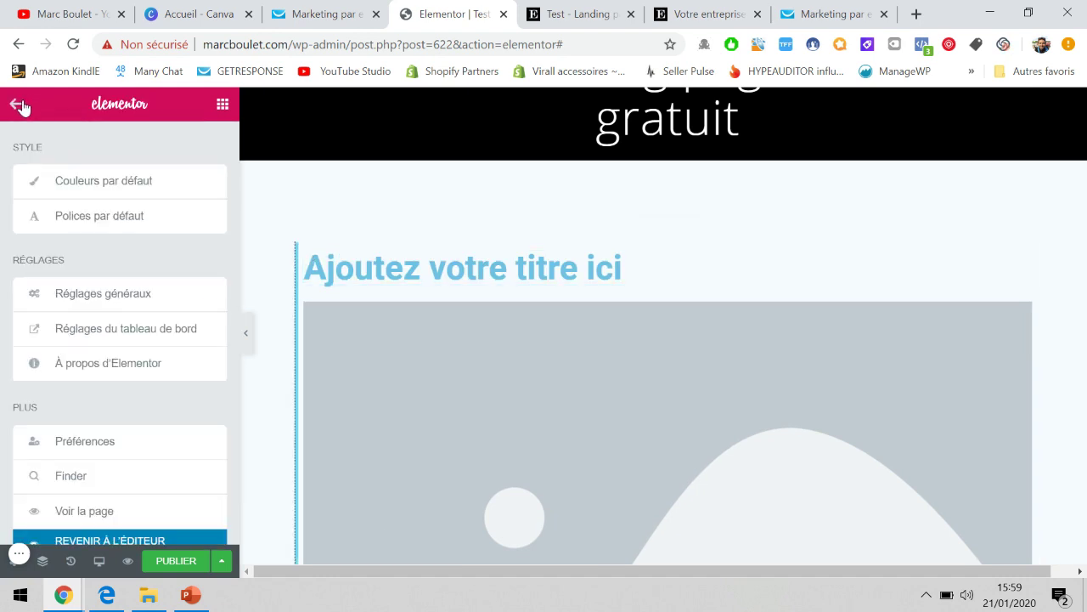
left_click(20, 106)
Add an Éditeur de texte paragraph and a 'Cliquez ici' button below the heading.
left_click_drag(164, 323, 457, 314)
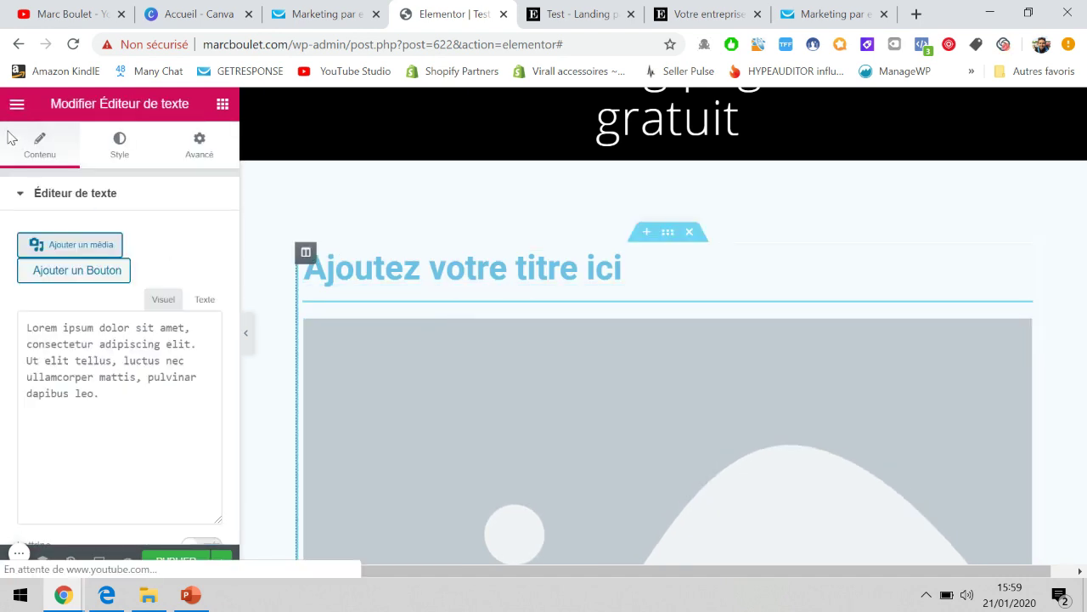
left_click(12, 107)
left_click(17, 104)
scroll(148, 295, "down", 2)
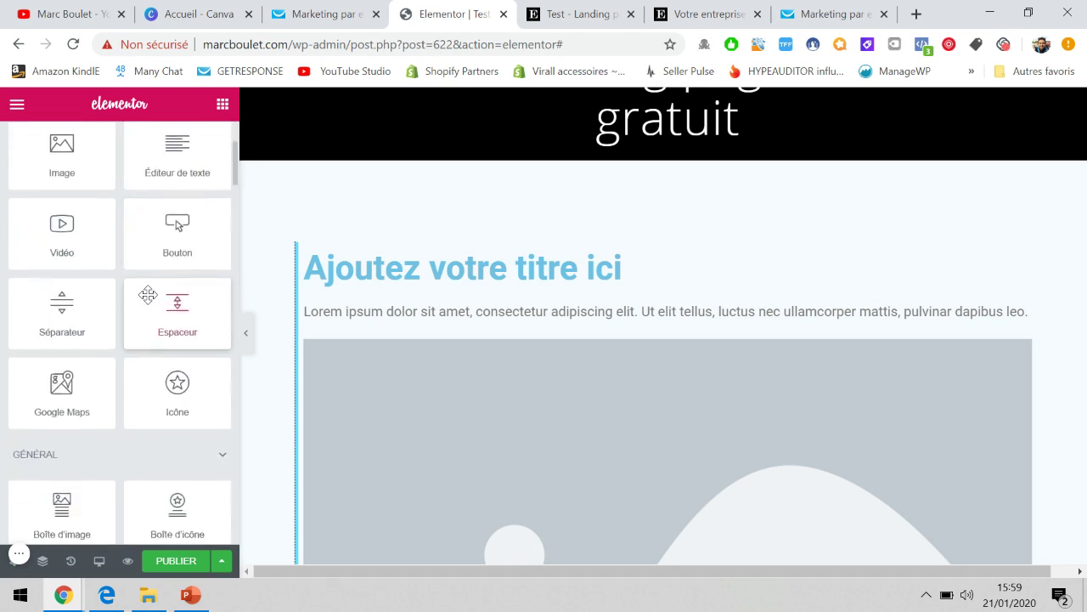
left_click_drag(176, 228, 659, 340)
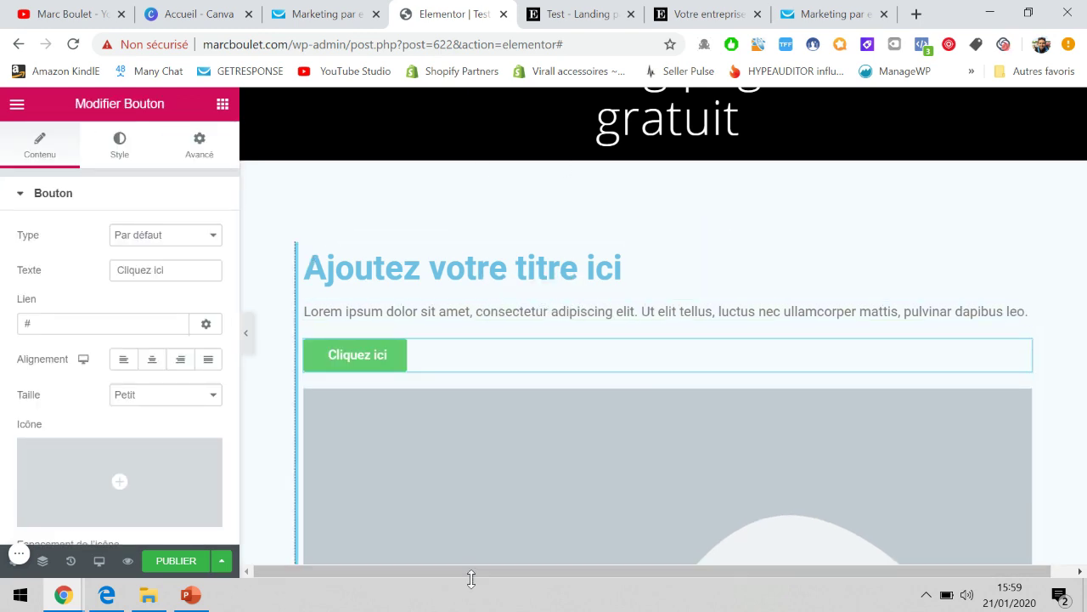
scroll(693, 382, "down", 2)
scroll(739, 245, "up", 2)
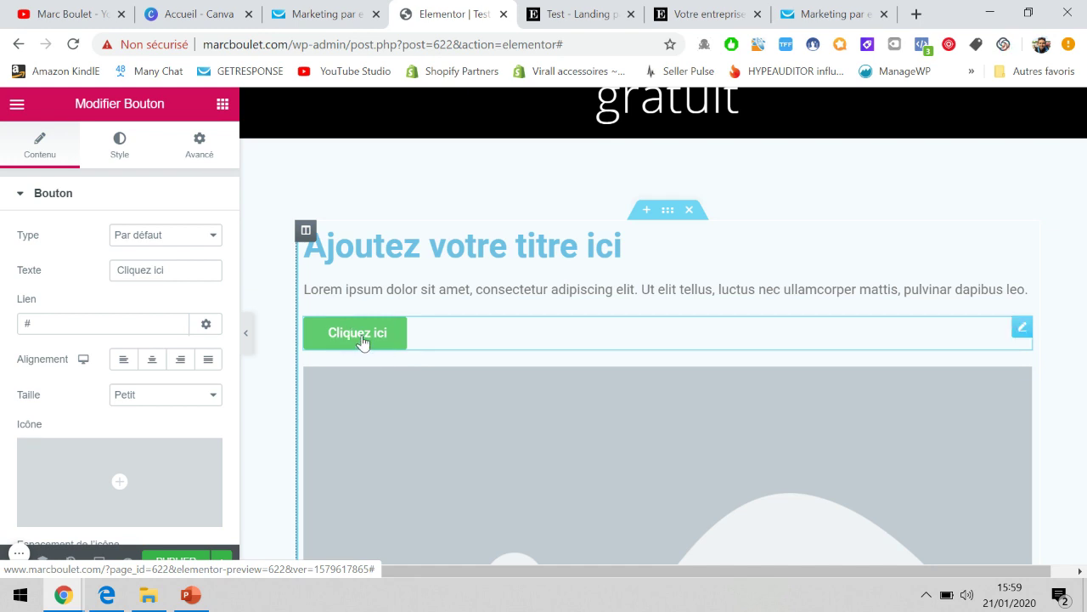
left_click(19, 106)
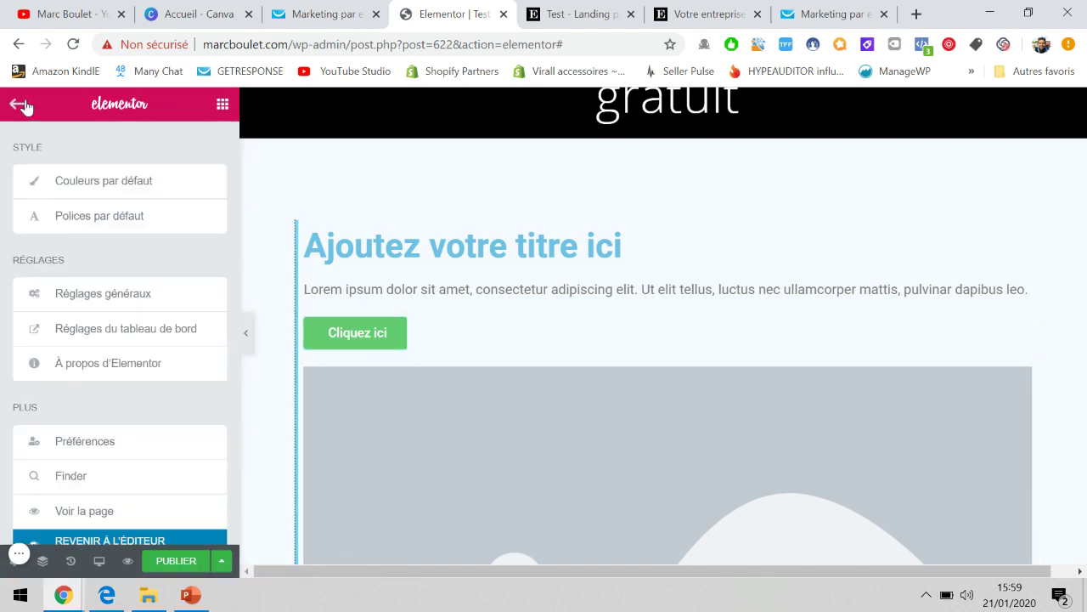
left_click(19, 105)
mouse_move(85, 267)
left_mouse_down()
mouse_move(202, 291)
mouse_move(224, 255)
mouse_move(406, 308)
mouse_move(417, 272)
mouse_move(417, 296)
mouse_move(405, 319)
mouse_move(76, 272)
left_mouse_up()
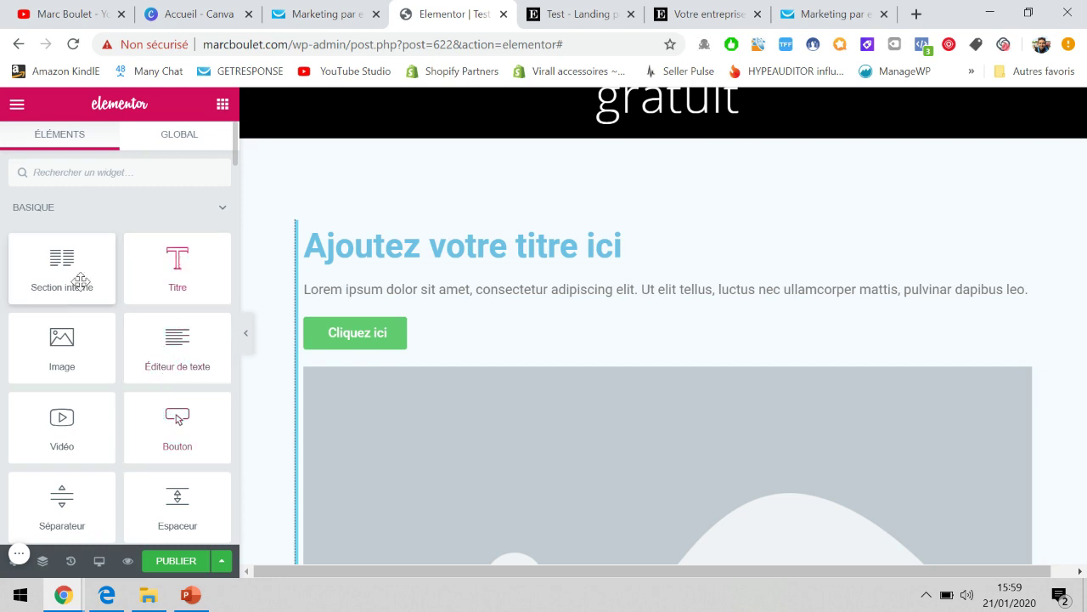
Label the button 'Recevoir maintenant GRATUITEMENT', link it to the hosted web form URL, and preview.
left_click(367, 337)
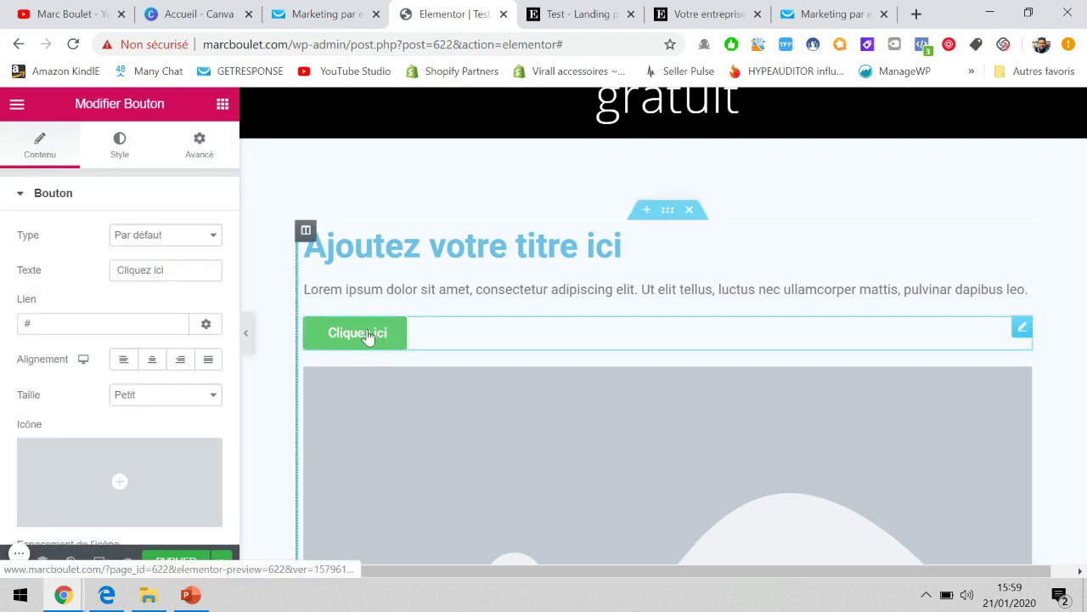
triple_click(345, 341)
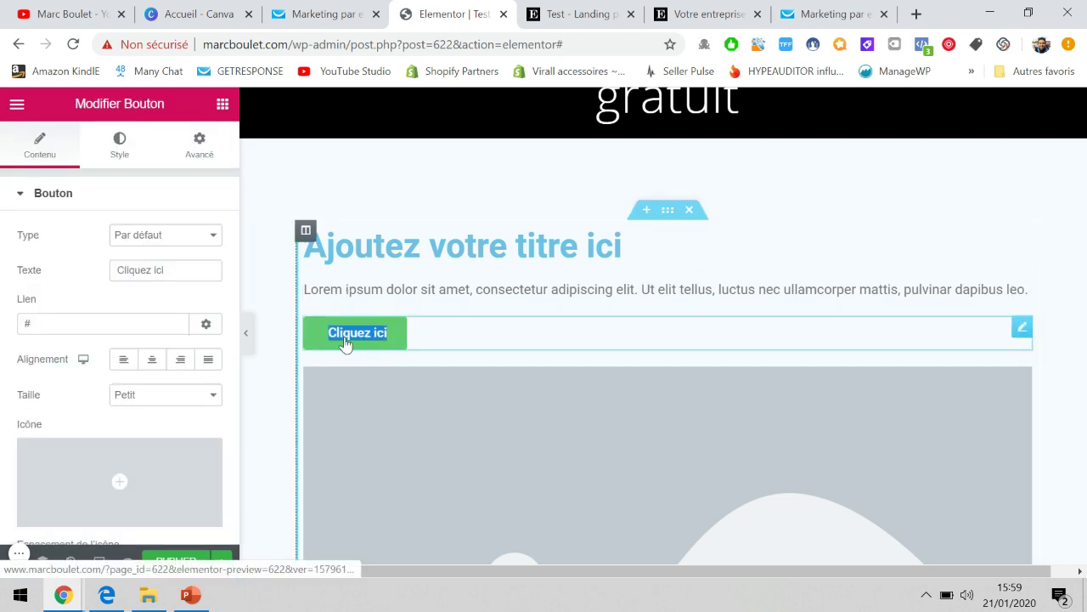
type("Recevoir maintenant")
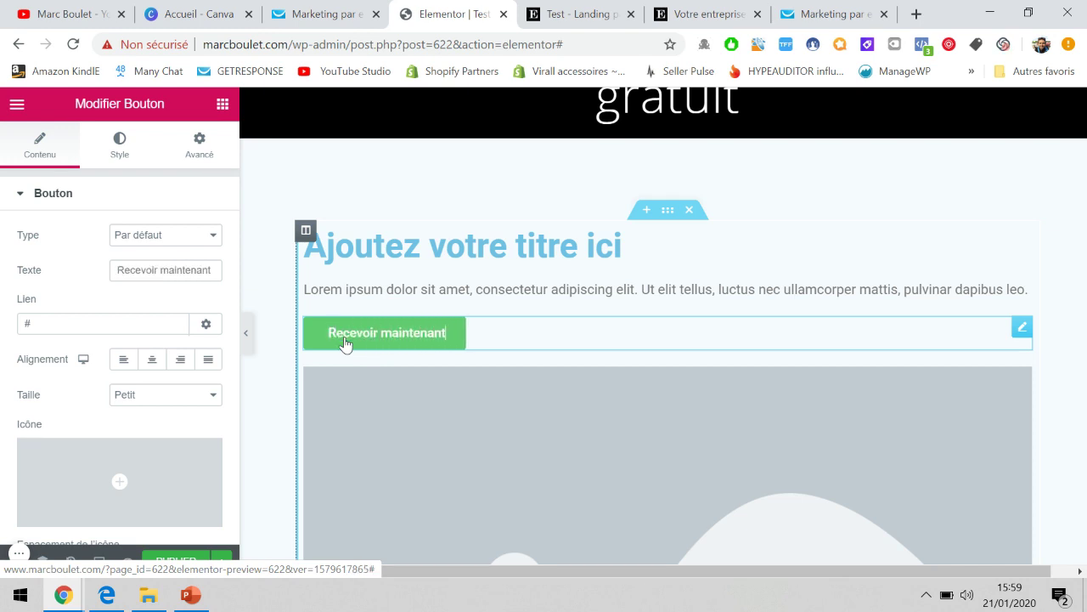
left_click(133, 332)
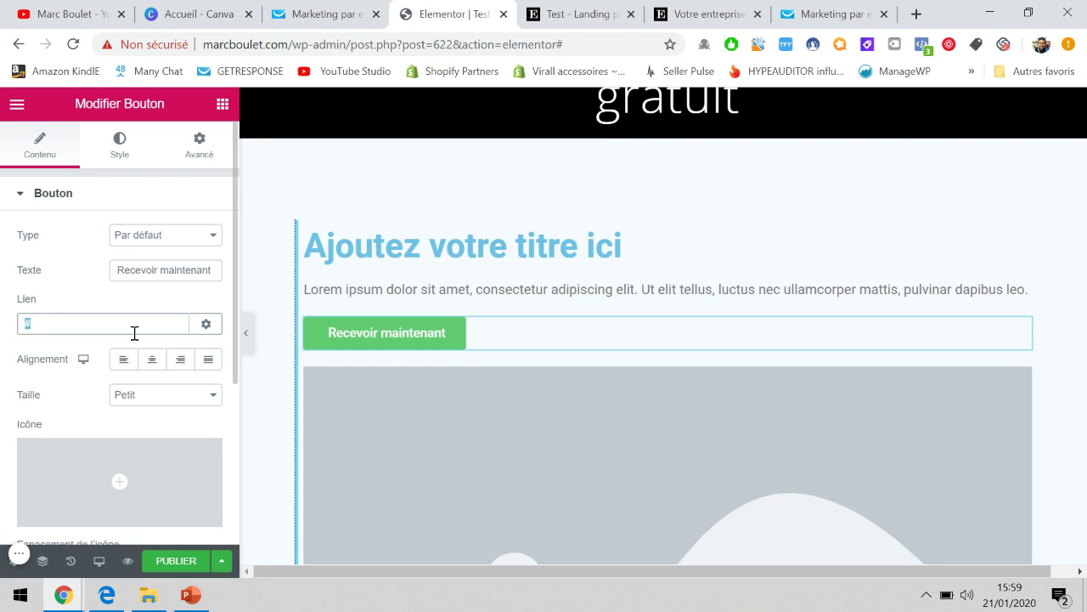
key("BackSpace")
key("ctrl+v")
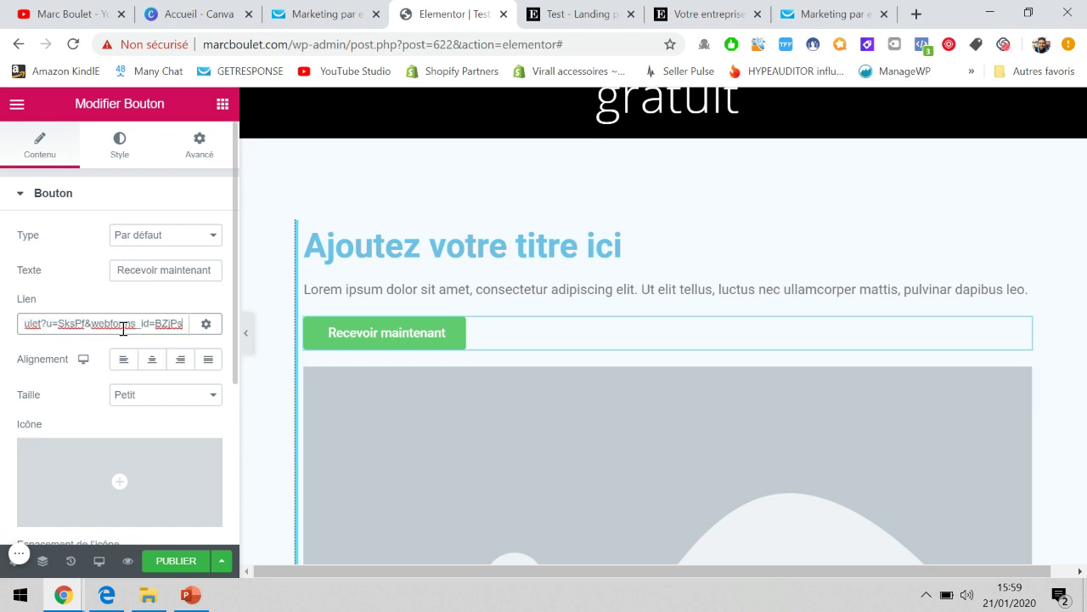
left_click(422, 336)
scroll(447, 341, "down", 5)
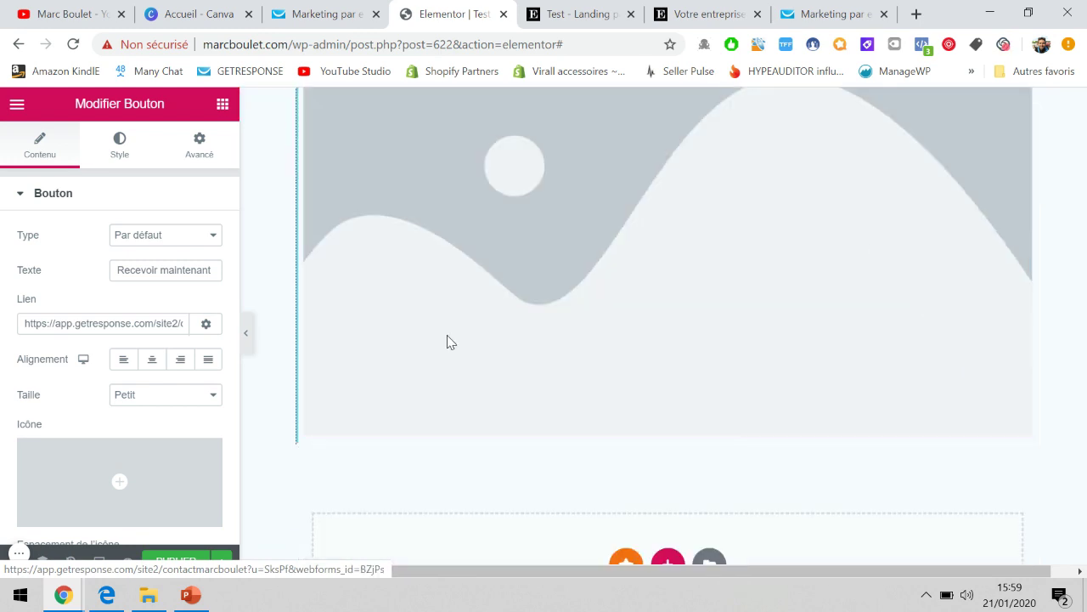
scroll(447, 343, "up", 4)
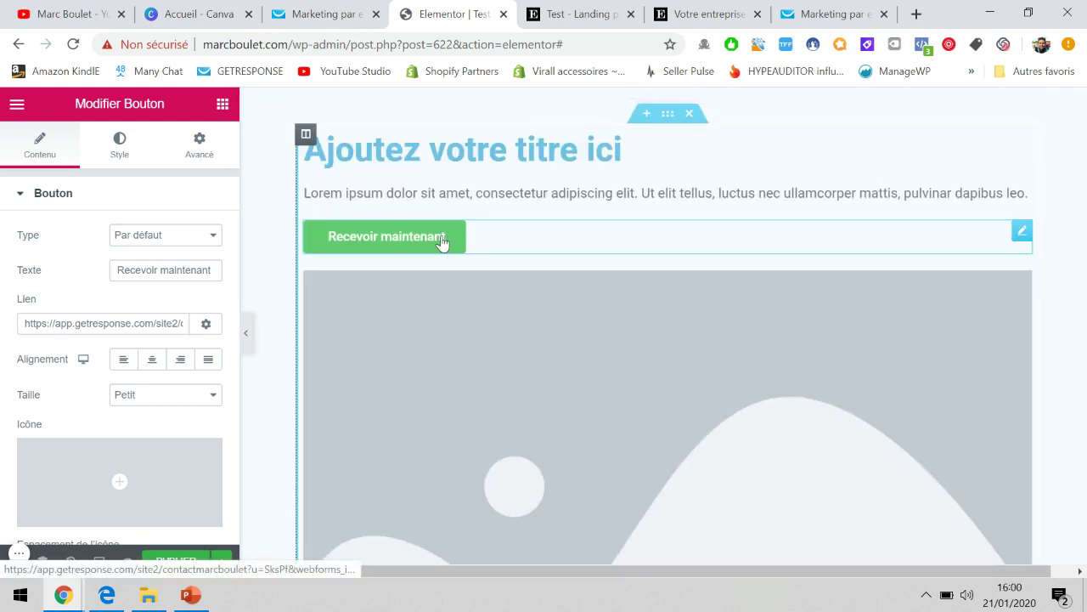
type("GRATUIT")
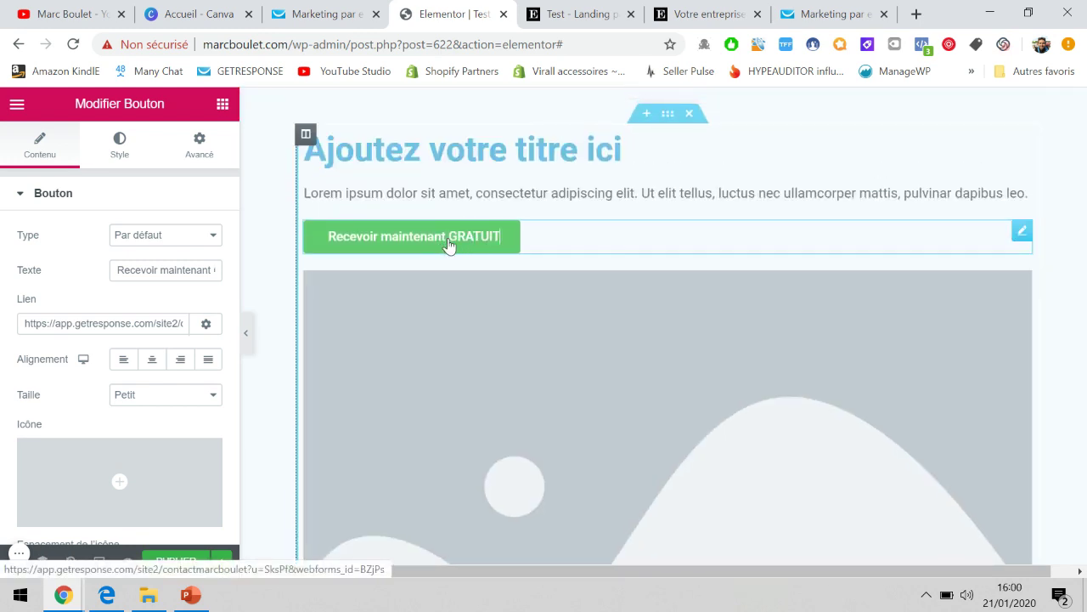
type("EMENT")
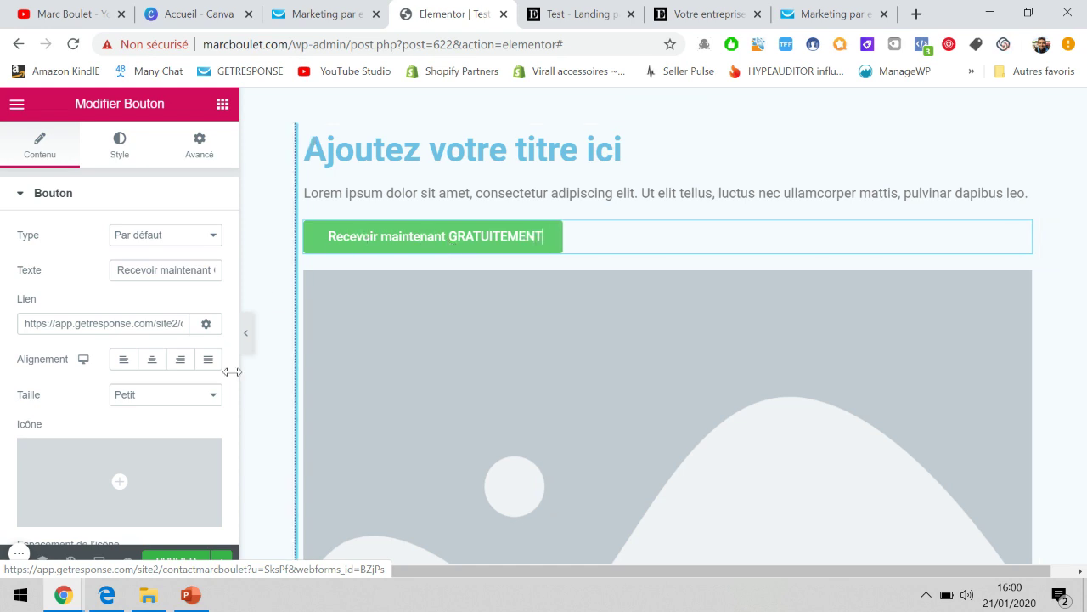
scroll(195, 395, "down", 1)
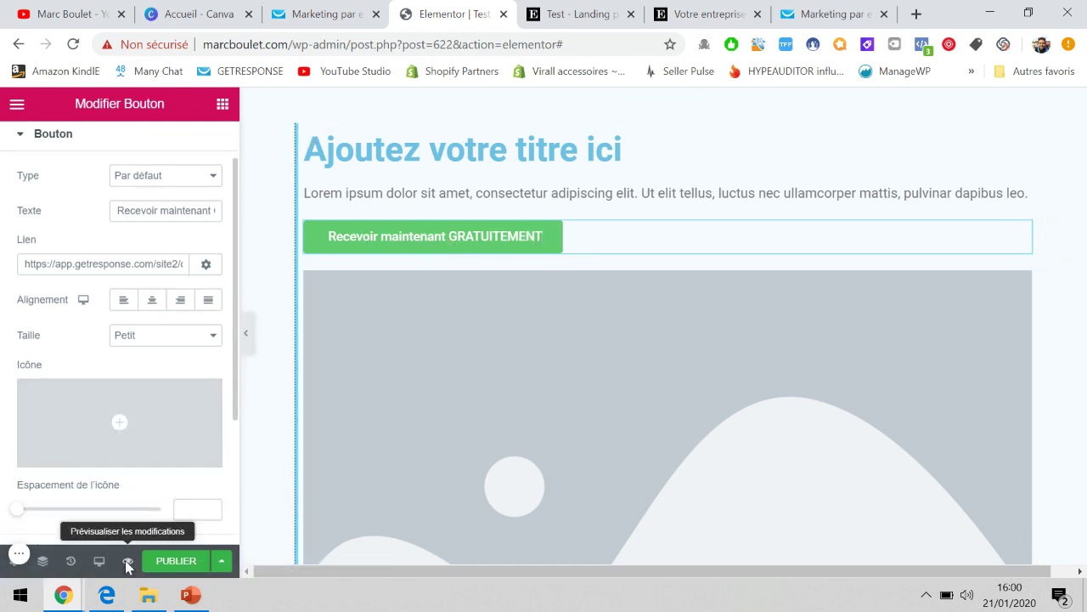
left_click(126, 563)
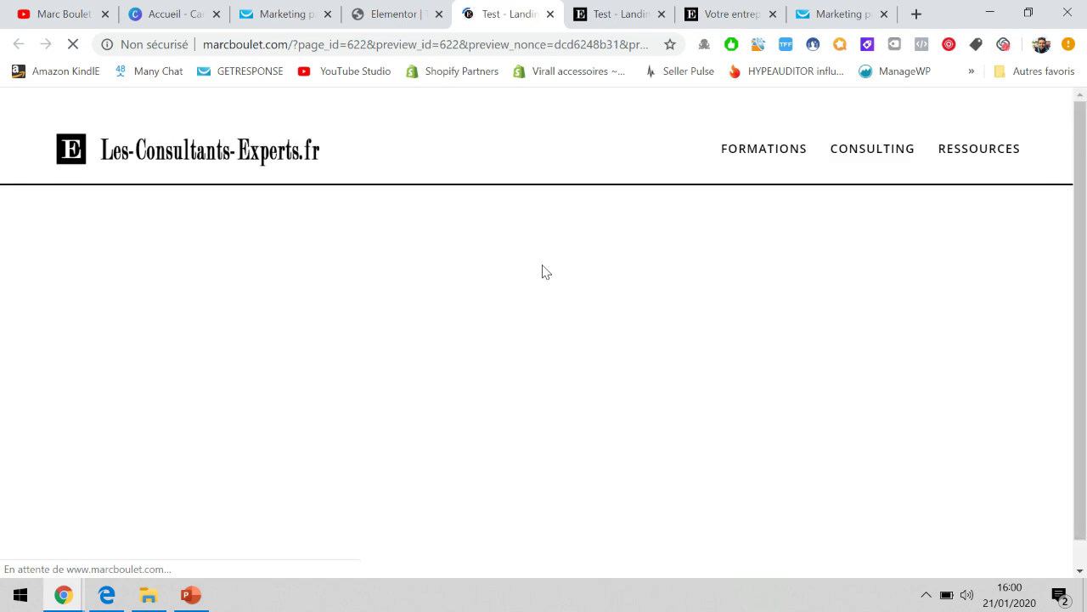
Confirm the previewed landing page button opens the GetResponse hosted ebook sign-up form.
scroll(545, 272, "down", 2)
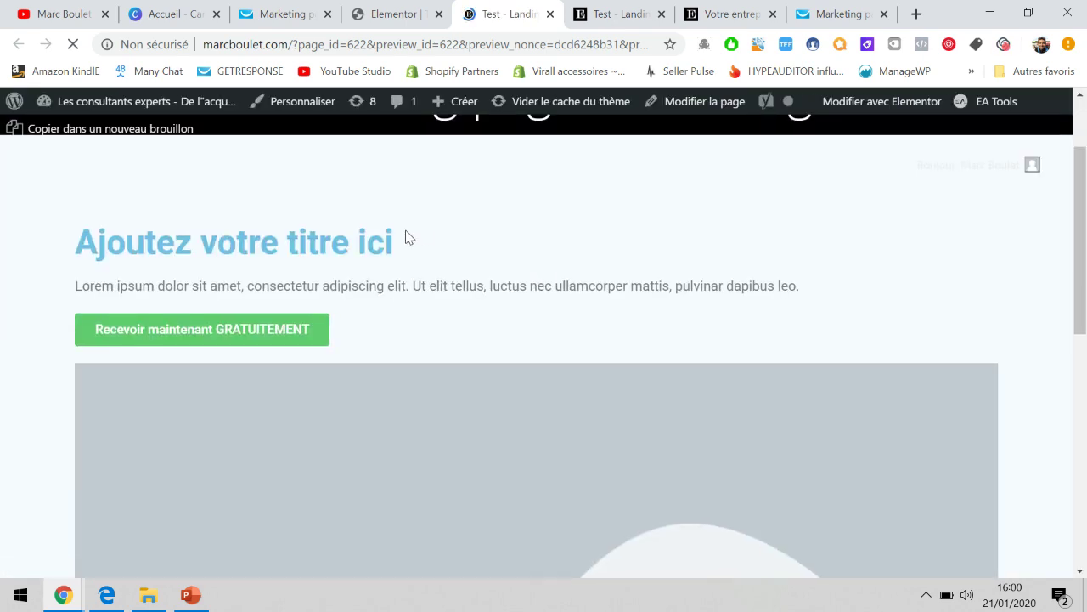
scroll(406, 238, "down", 1)
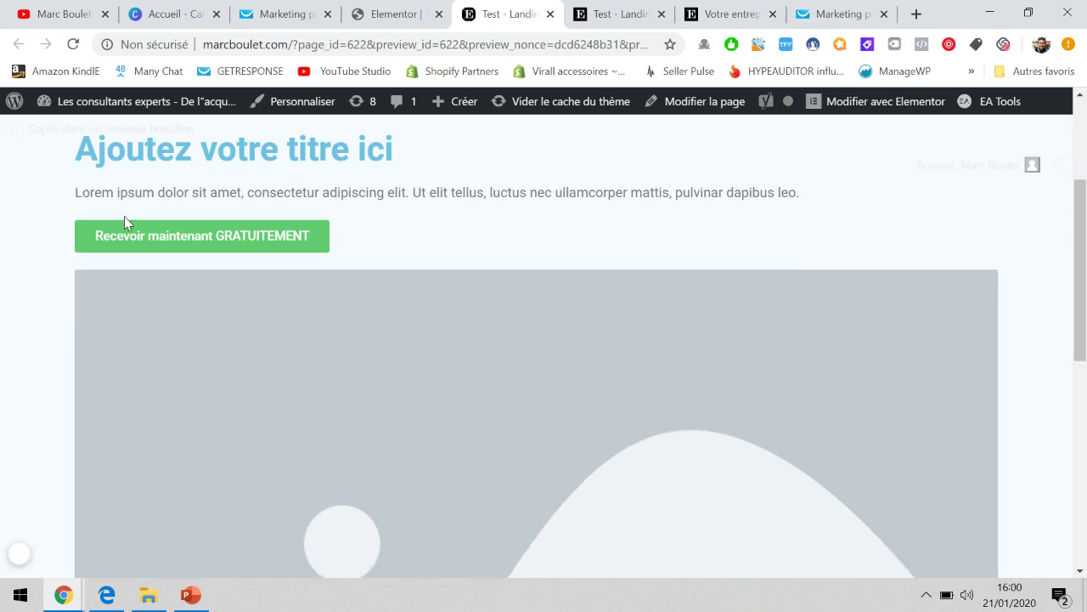
scroll(395, 258, "up", 1)
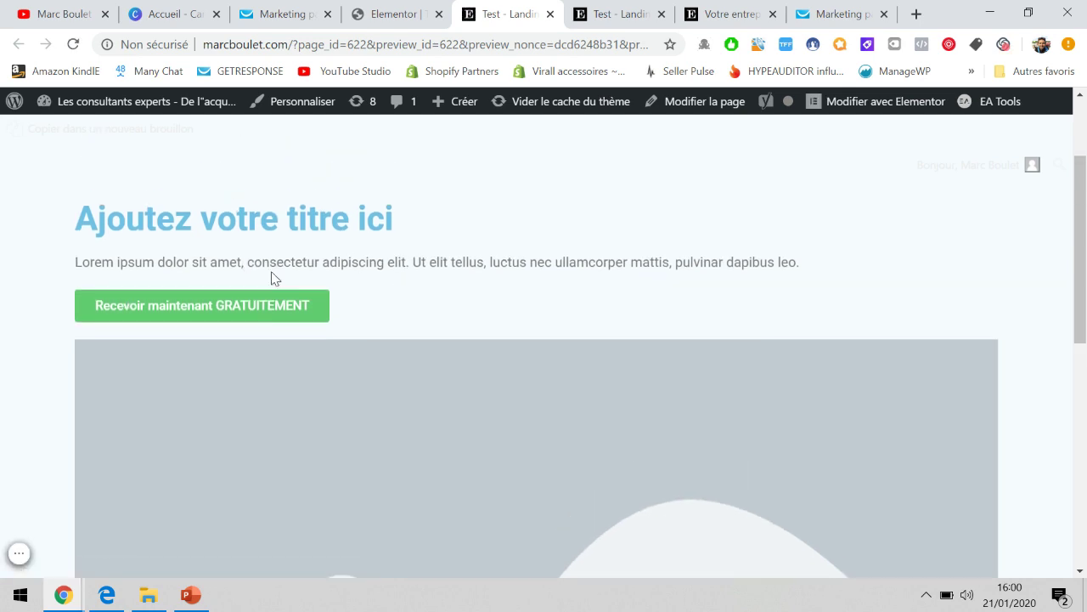
left_click(245, 315)
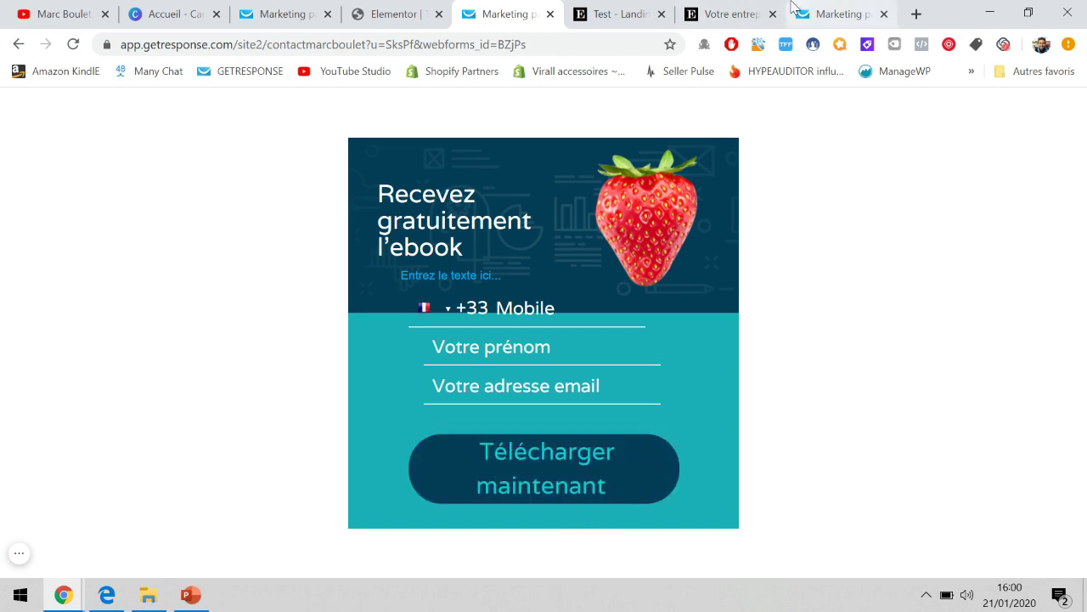
left_click(837, 14)
Go to GetResponse's Auto-répondeurs page via the tools menu, then show the Tunnel de conversion slide.
left_click(328, 4)
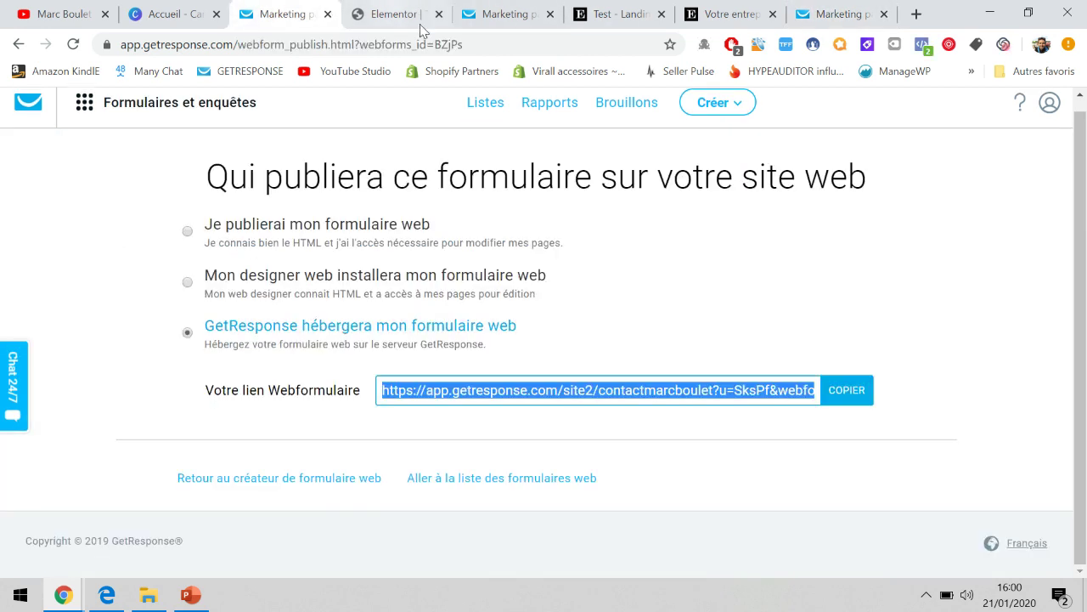
left_click(689, 336)
scroll(753, 259, "up", 1)
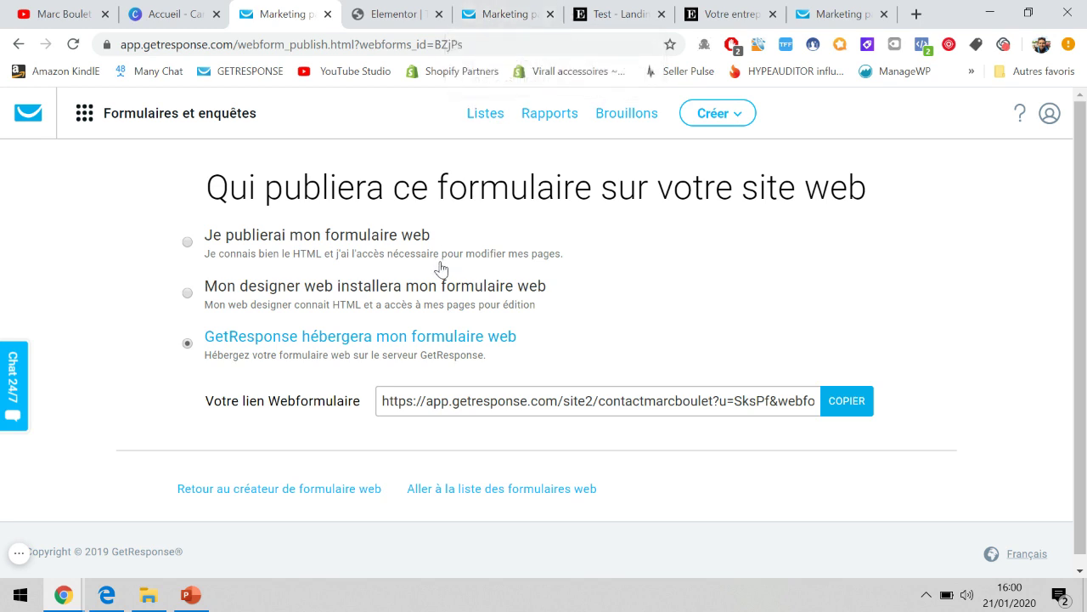
left_click(86, 117)
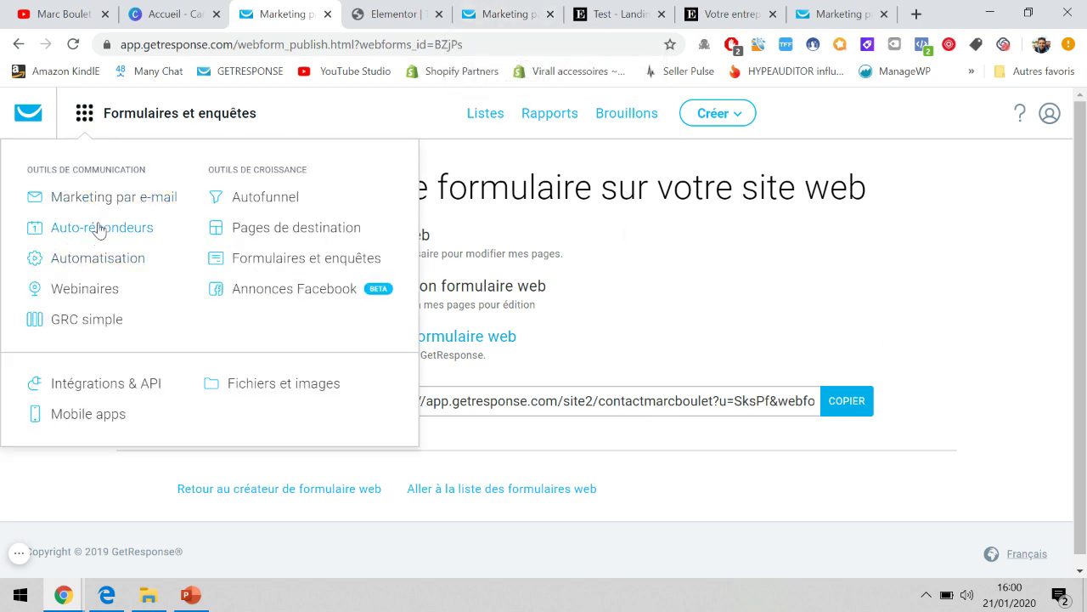
left_click(80, 115)
left_click(80, 115)
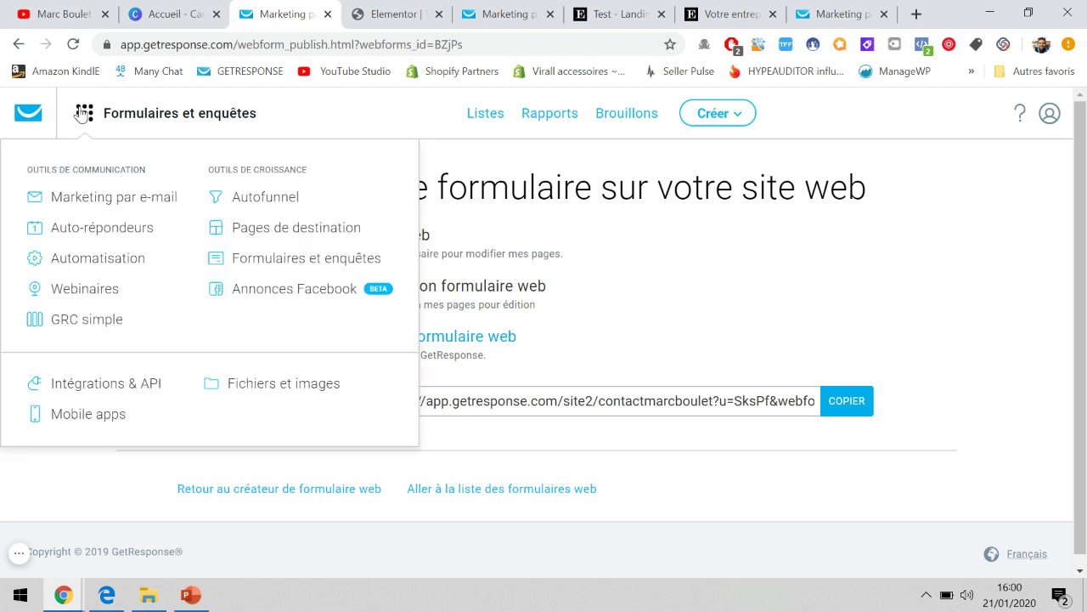
left_click(76, 238)
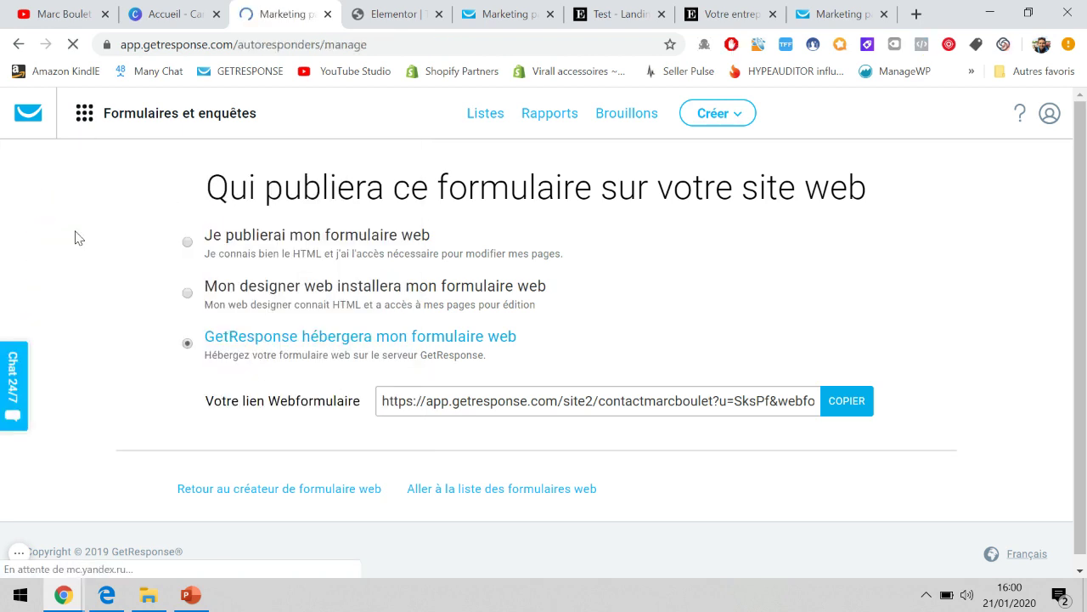
left_click(190, 595)
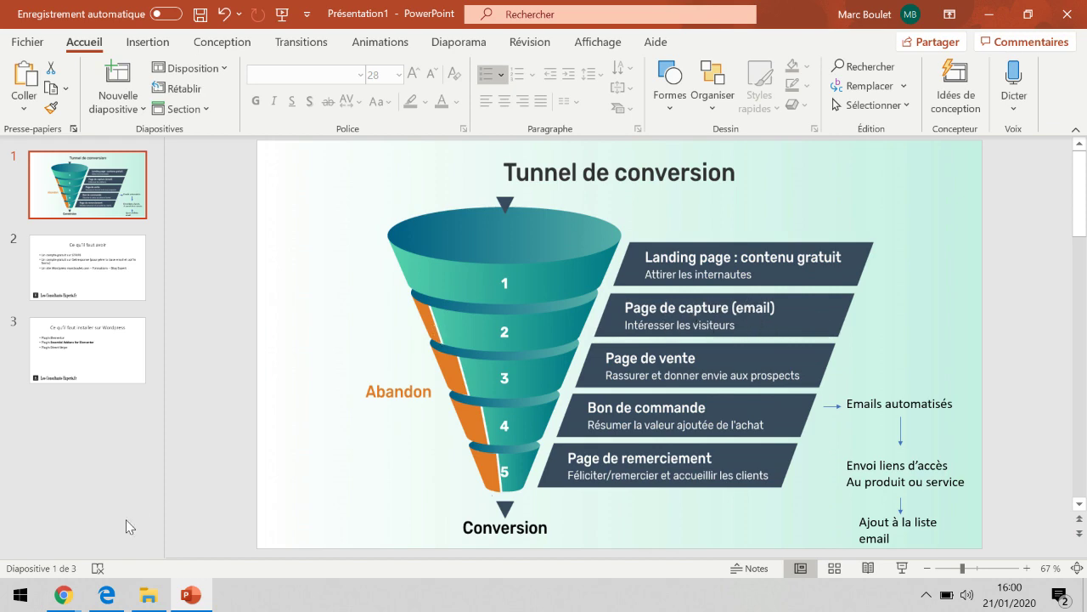
Back in the Test landing page preview, verify the free-download button opens the ebook signup form.
mouse_move(63, 594)
left_click(93, 561)
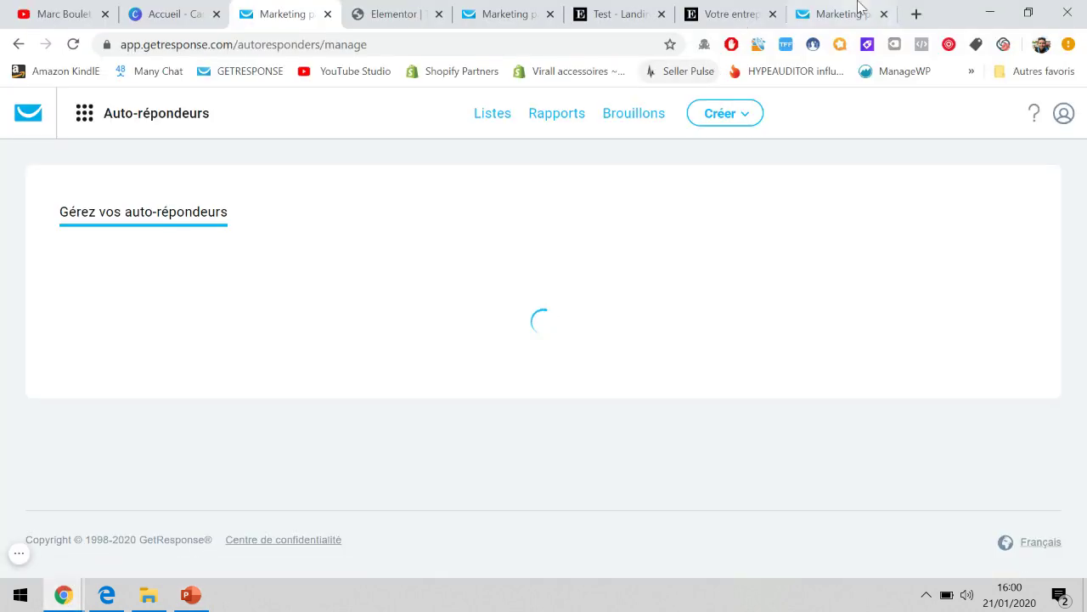
left_click(856, 12)
left_click(721, 10)
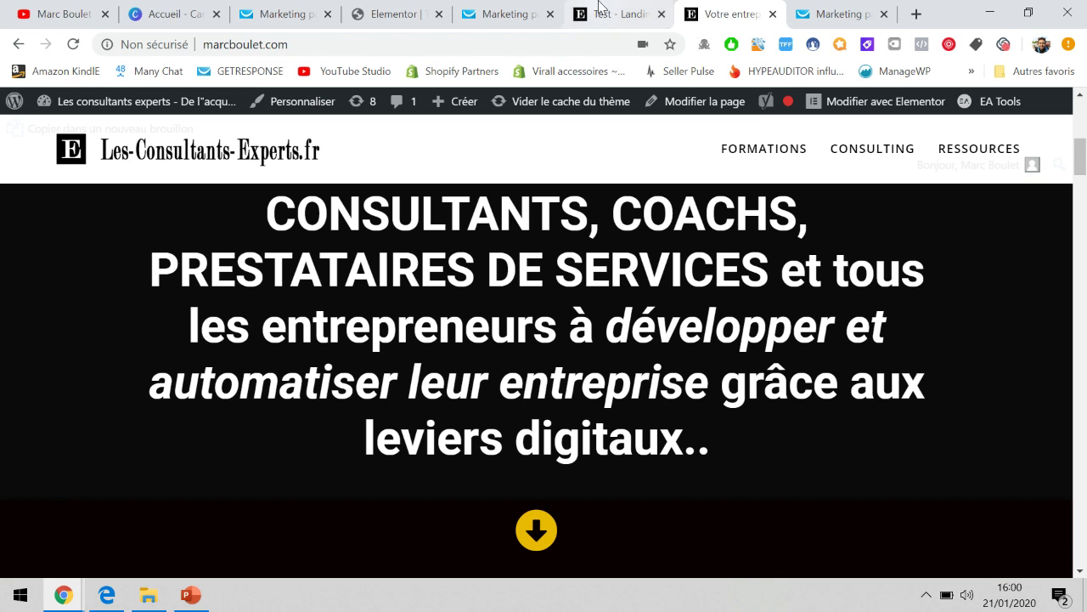
left_click(602, 10)
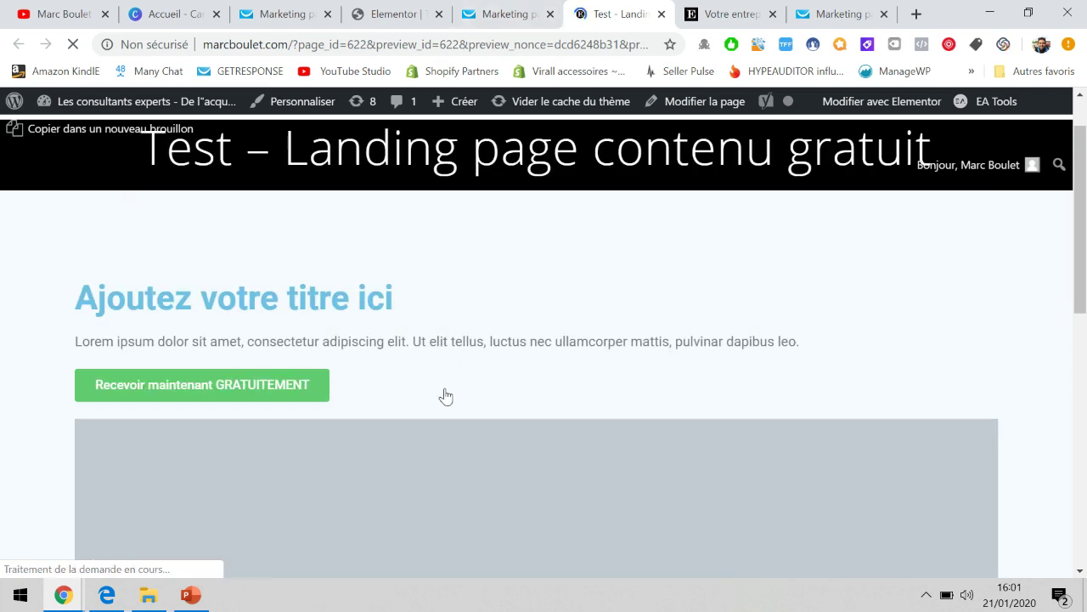
scroll(289, 358, "down", 3)
scroll(290, 230, "up", 2)
left_click(264, 299)
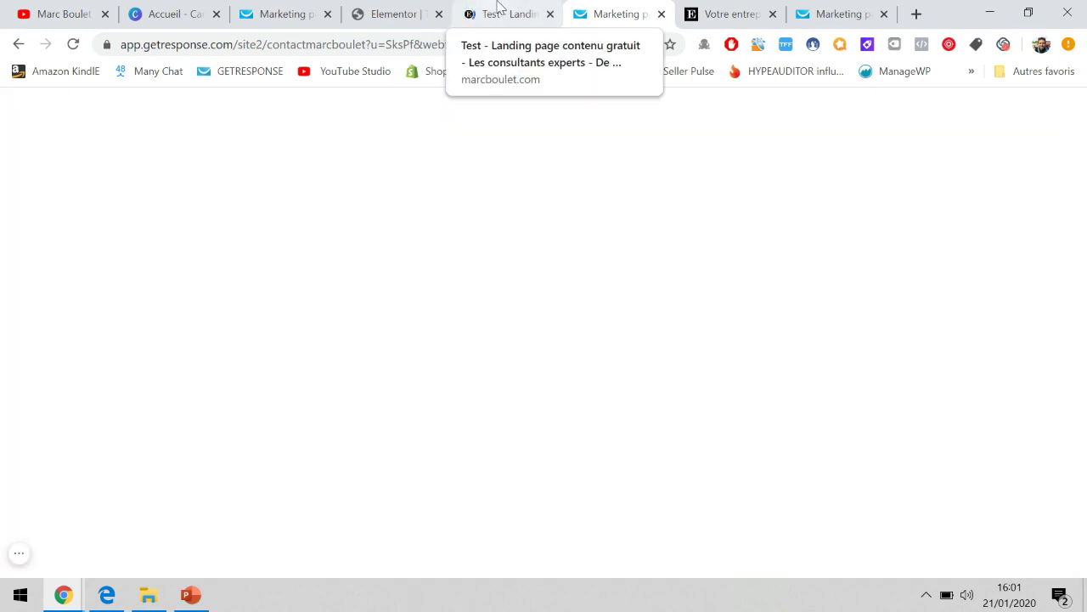
left_click(193, 596)
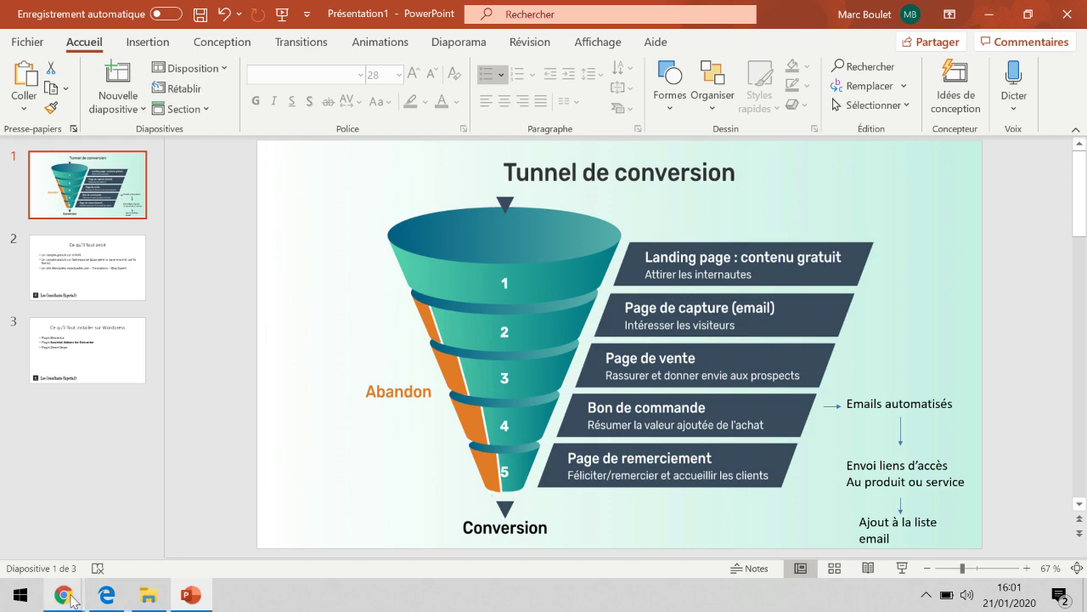
mouse_move(63, 594)
left_click(105, 533)
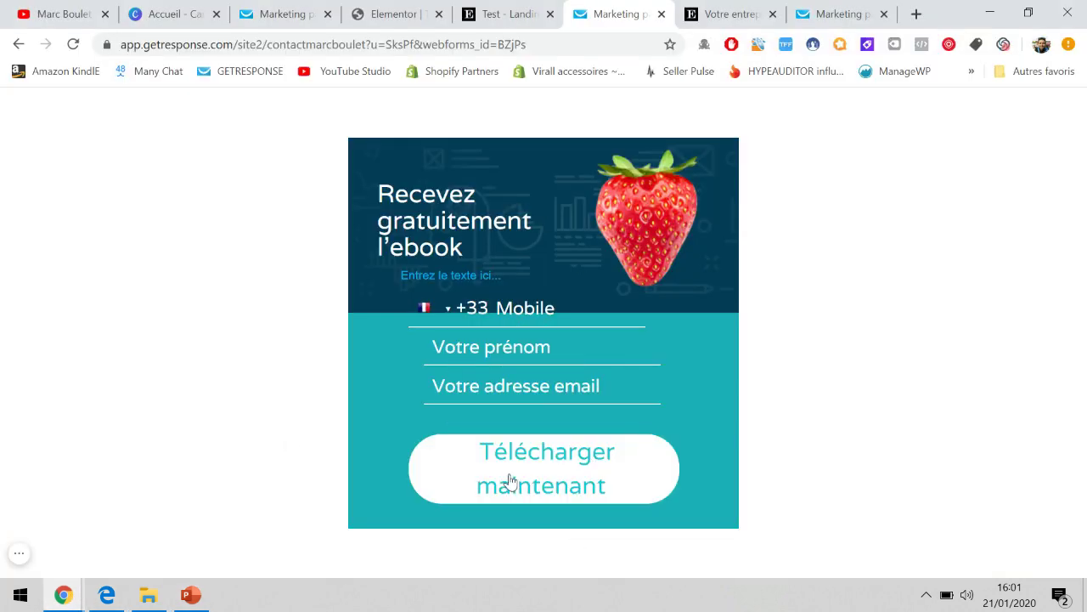
Filter the autoresponders to the test_tunneldevente list only, unticking webinaire_prestataires_service and livre_consultants_experts.
left_click(302, 12)
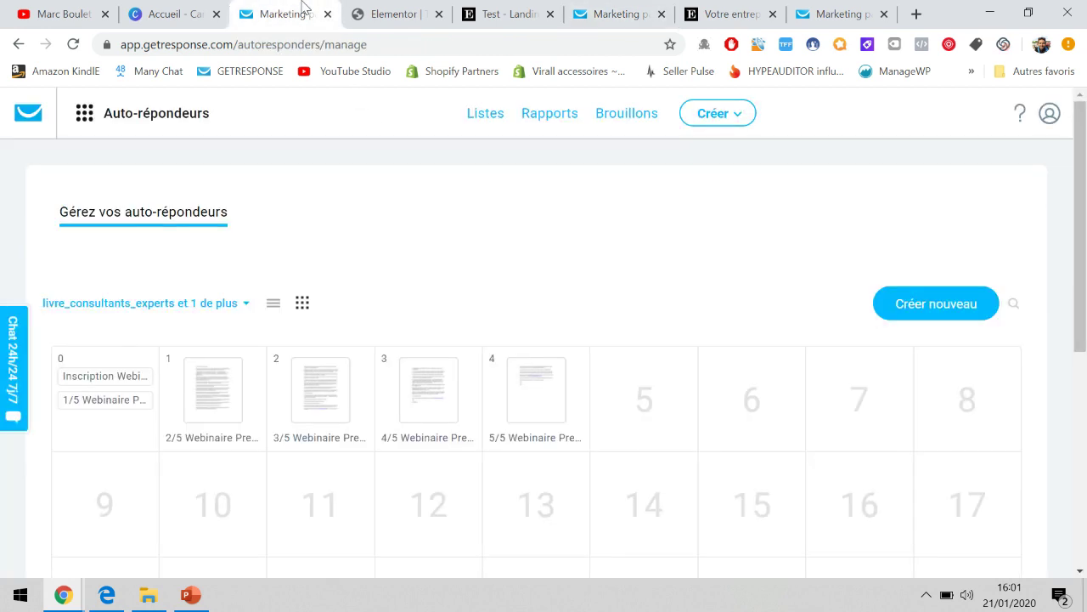
left_click(202, 303)
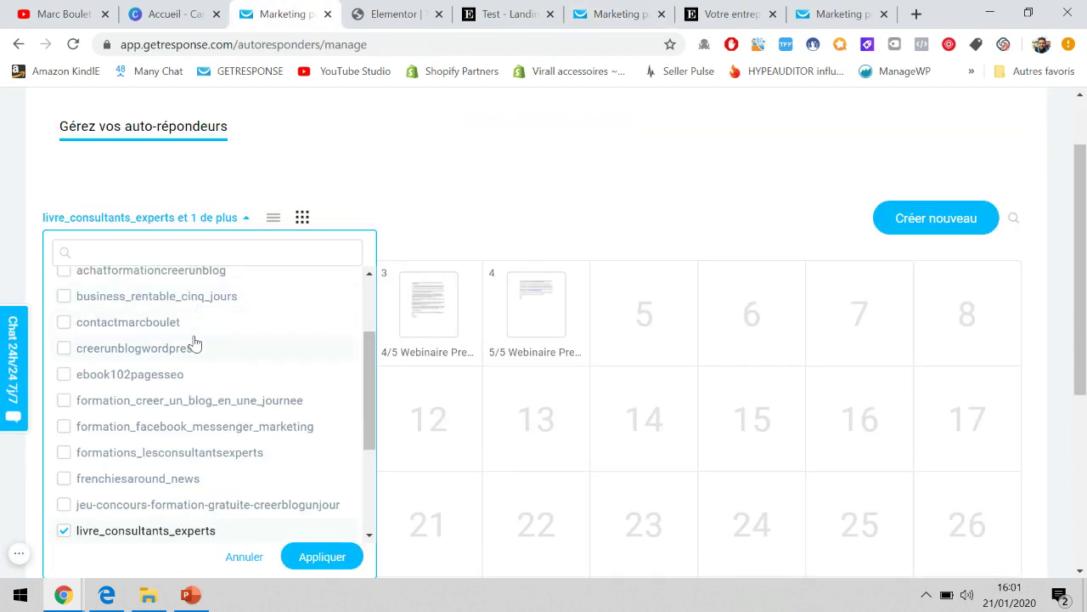
scroll(194, 341, "down", 5)
left_click(65, 521)
scroll(68, 435, "up", 2)
left_click(65, 420)
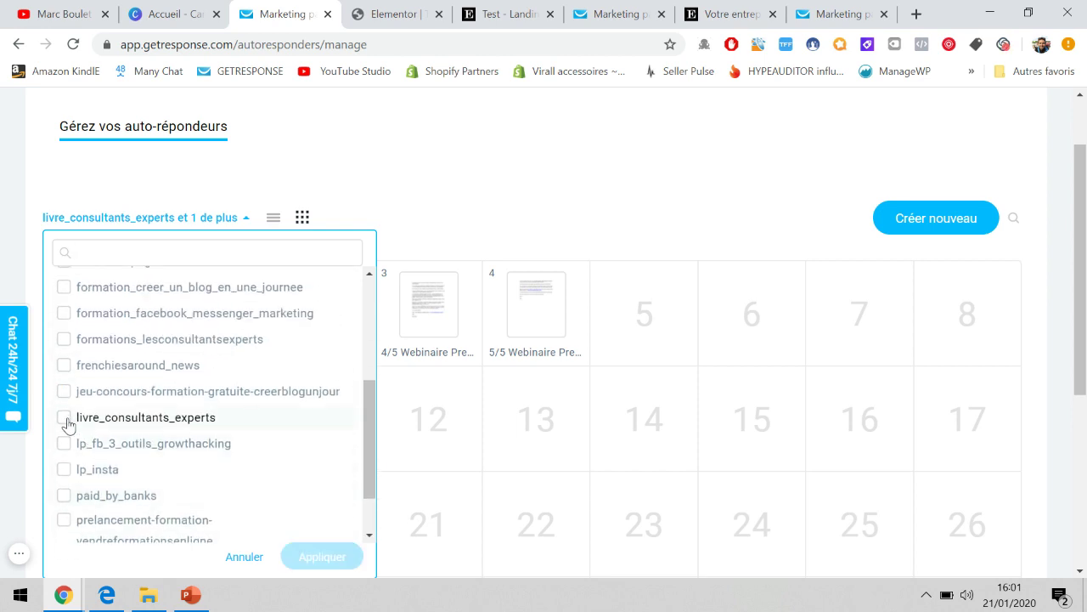
scroll(68, 425, "down", 2)
scroll(189, 329, "up", 7)
scroll(188, 329, "down", 8)
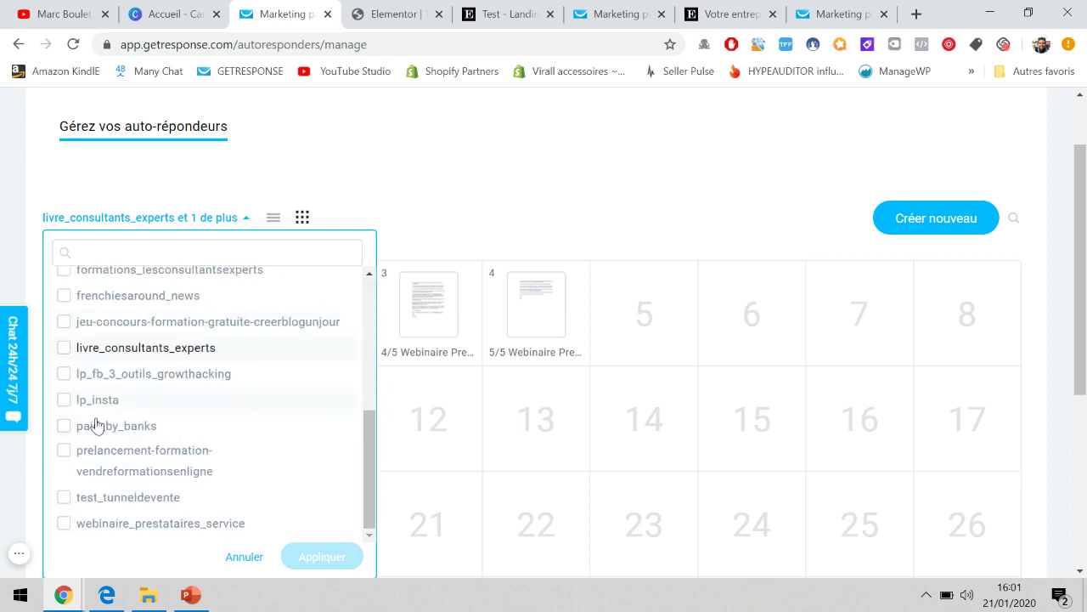
left_click(65, 499)
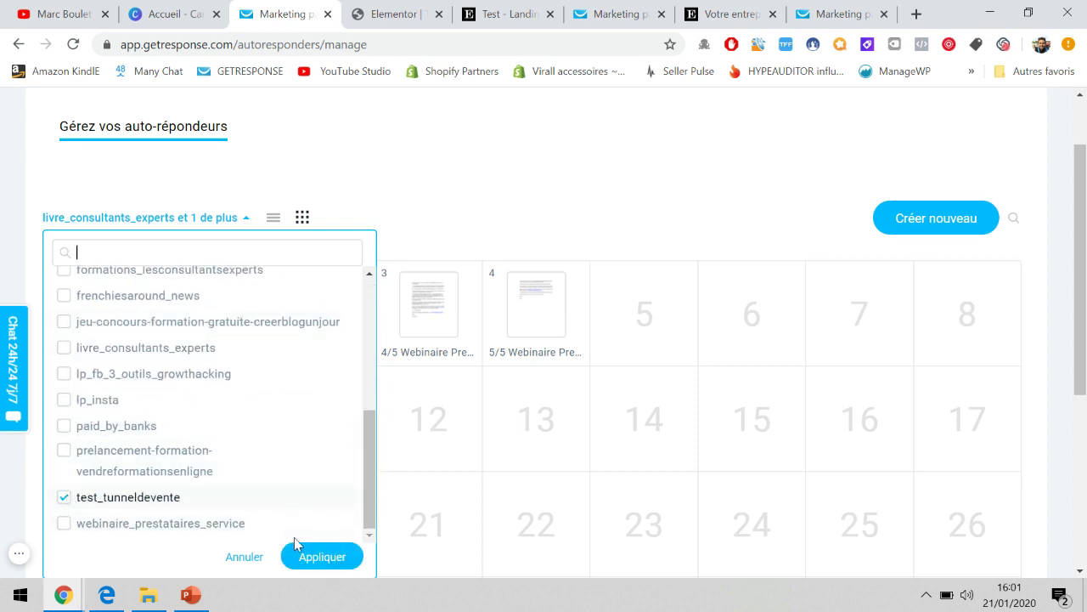
left_click(317, 557)
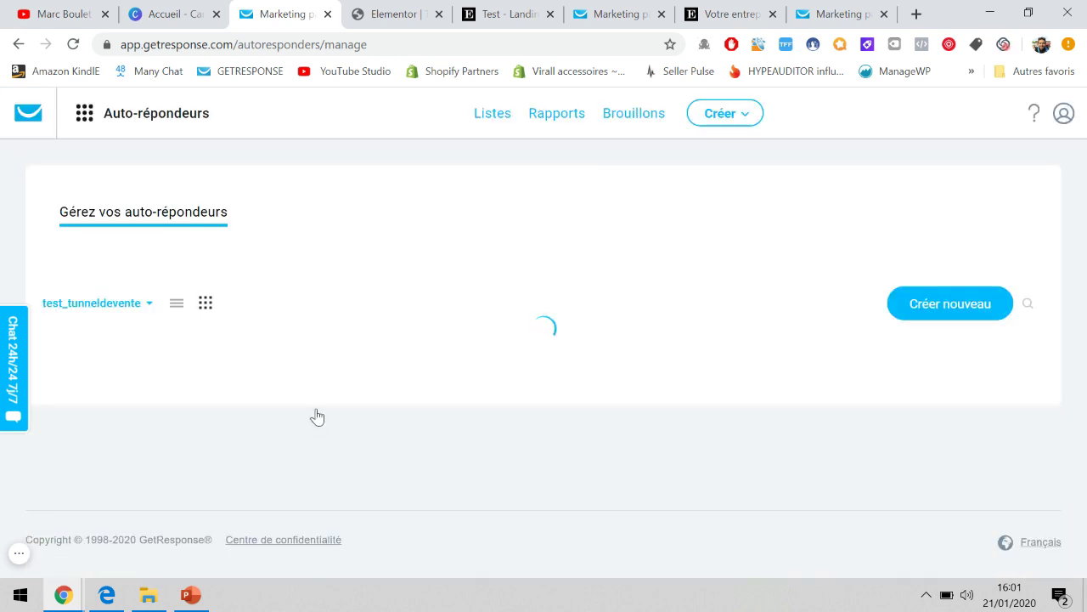
scroll(335, 326, "down", 2)
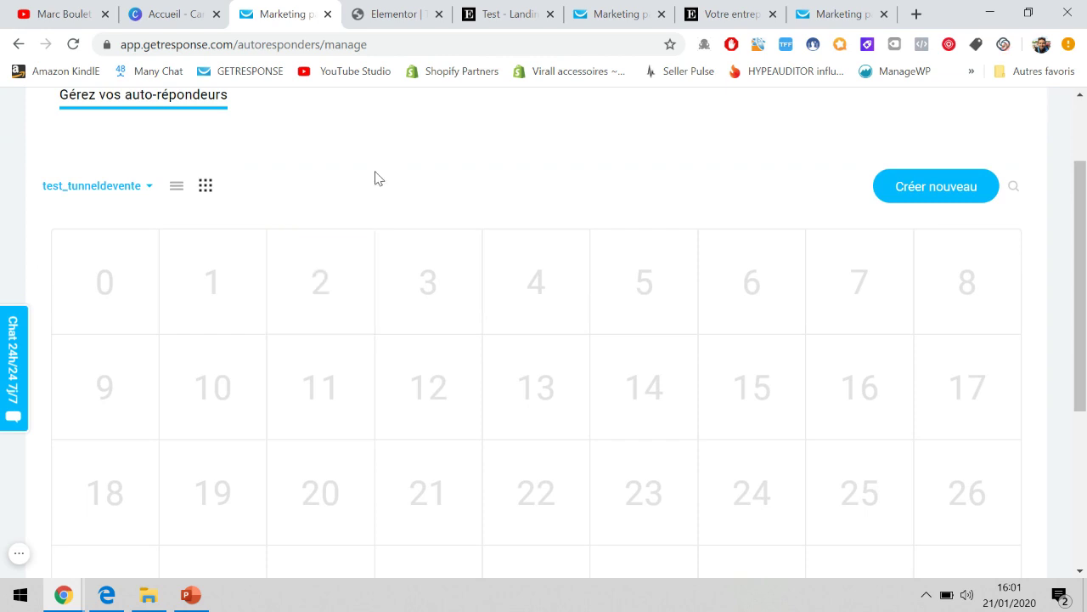
scroll(375, 174, "up", 1)
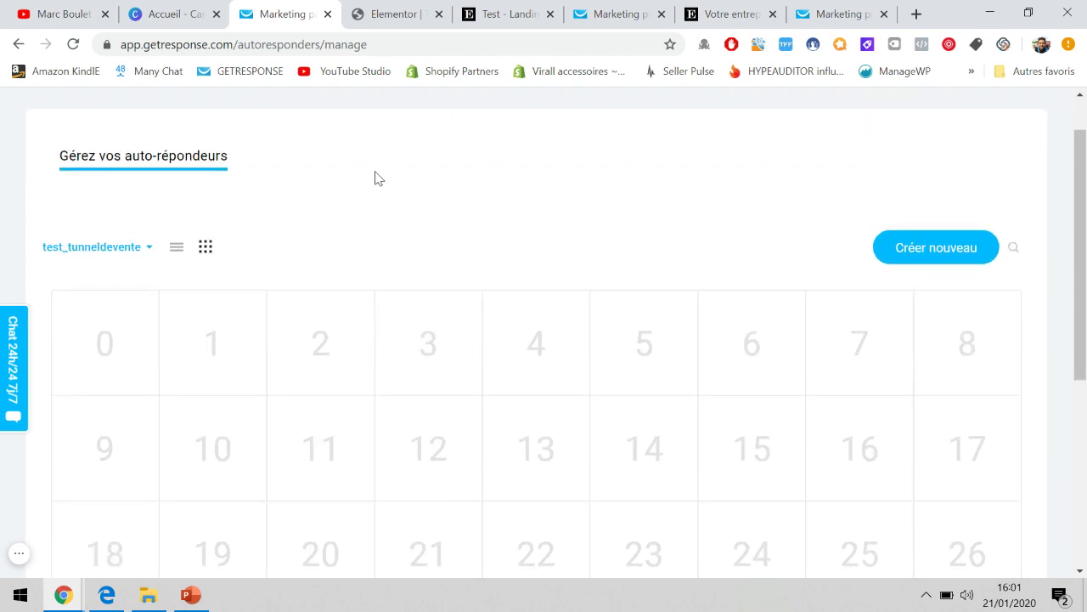
scroll(379, 178, "down", 1)
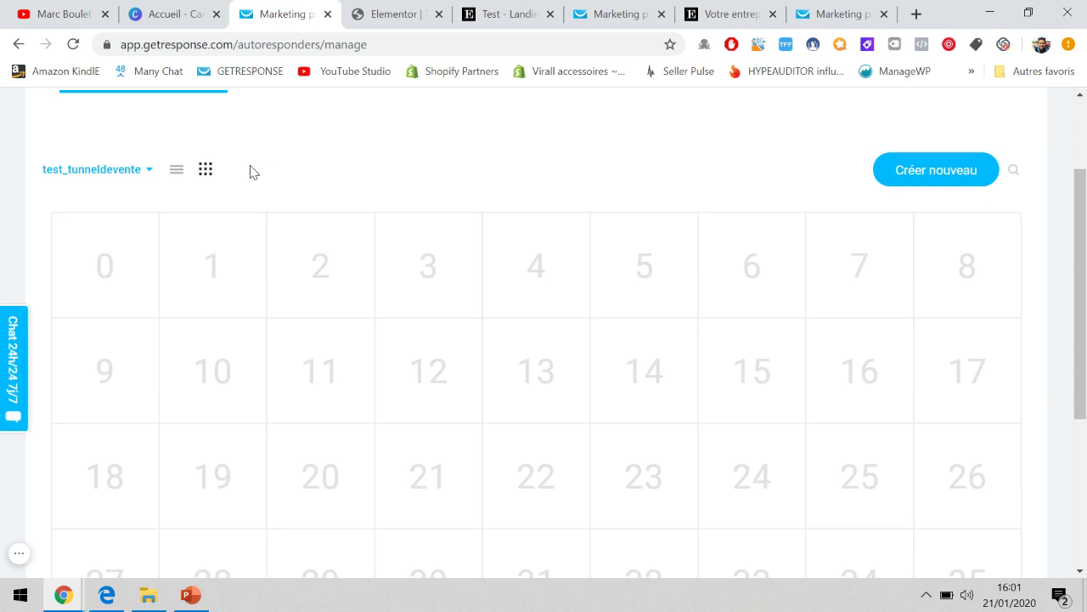
scroll(250, 171, "up", 1)
Check the landing page and signup form tabs, then start a new day-0 autoresponder.
left_click(510, 12)
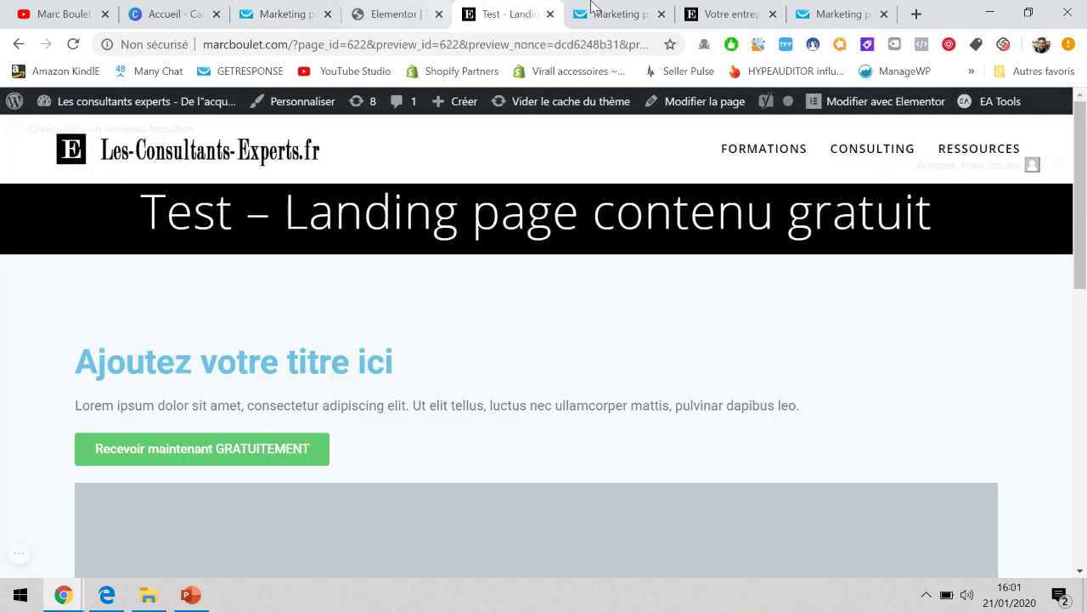
left_click(597, 9)
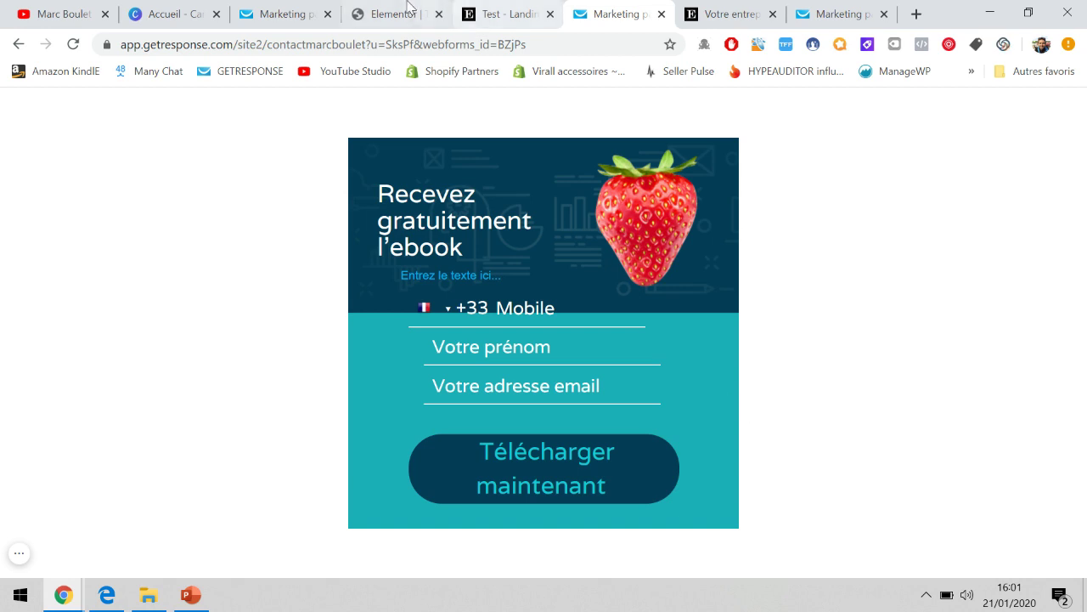
left_click(280, 10)
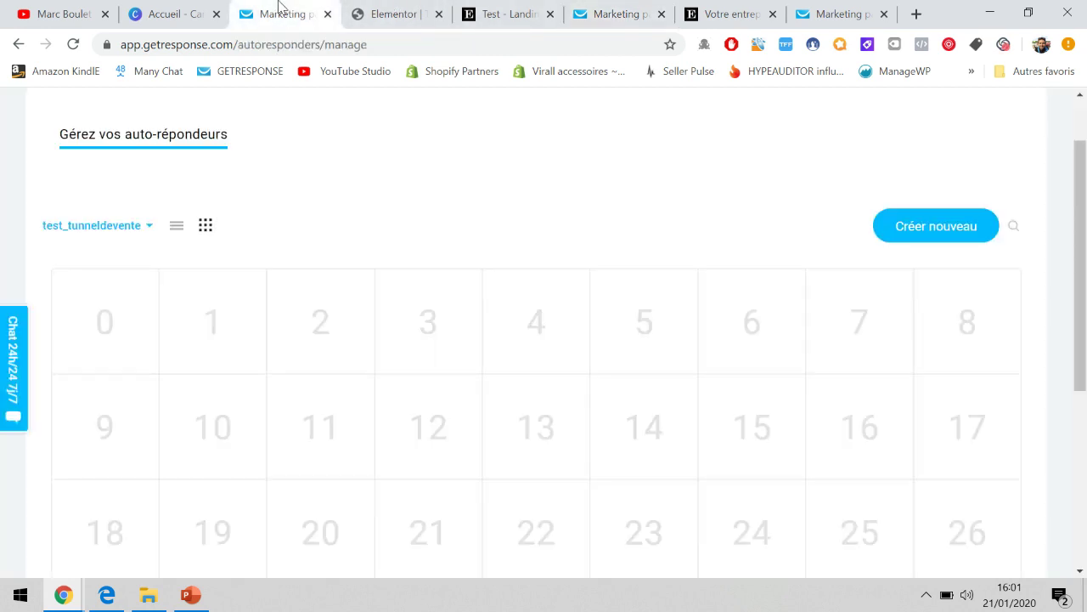
left_click(122, 304)
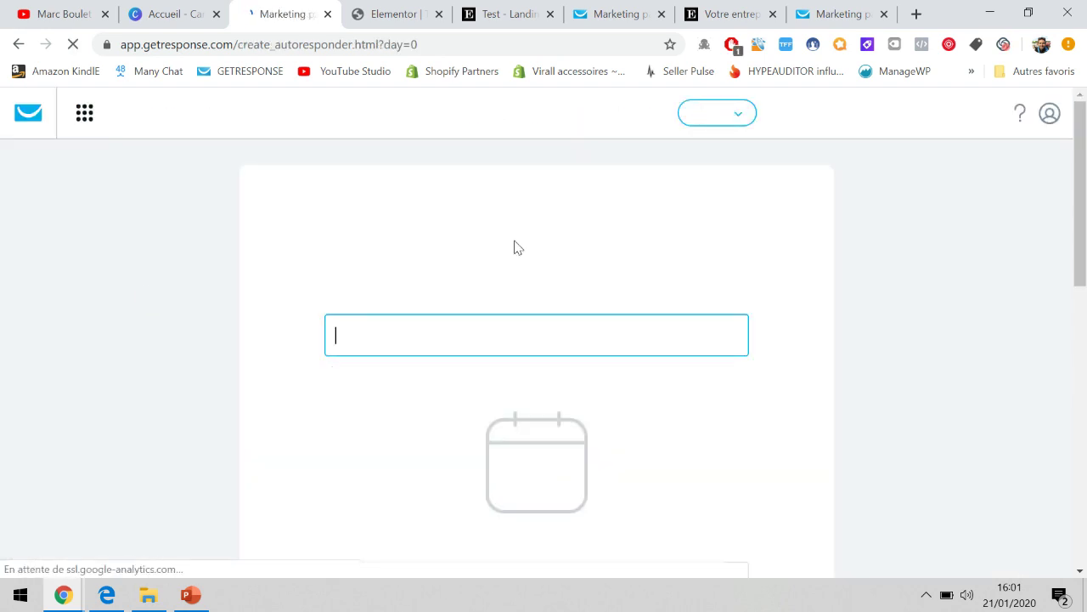
Assign the day-0 autoresponder to the test_tunneldevente list.
scroll(512, 246, "down", 1)
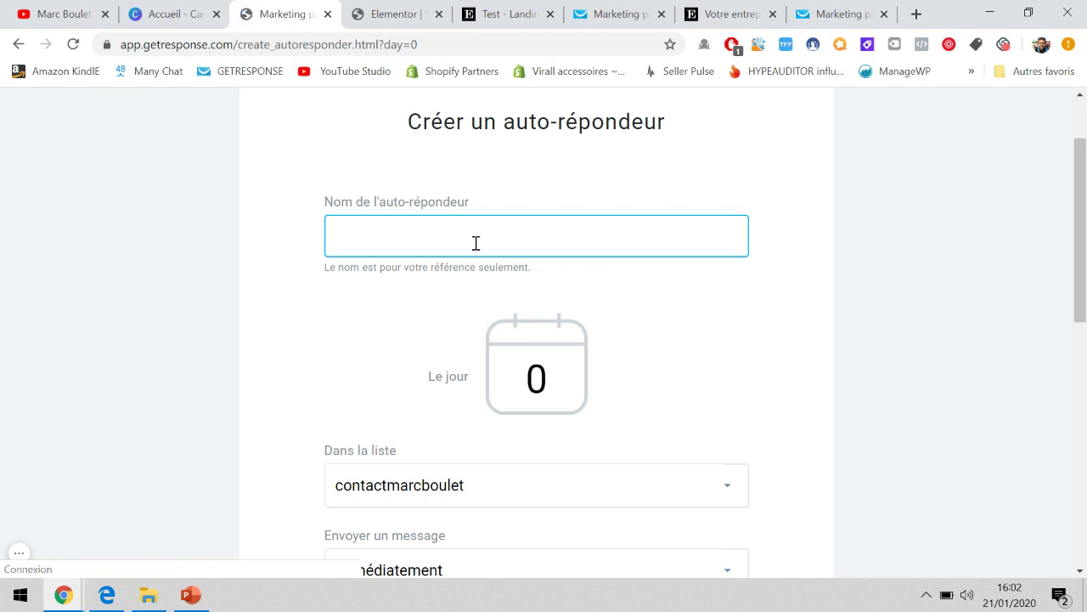
type("s la personne inscrite - Test Tunnel de vente")
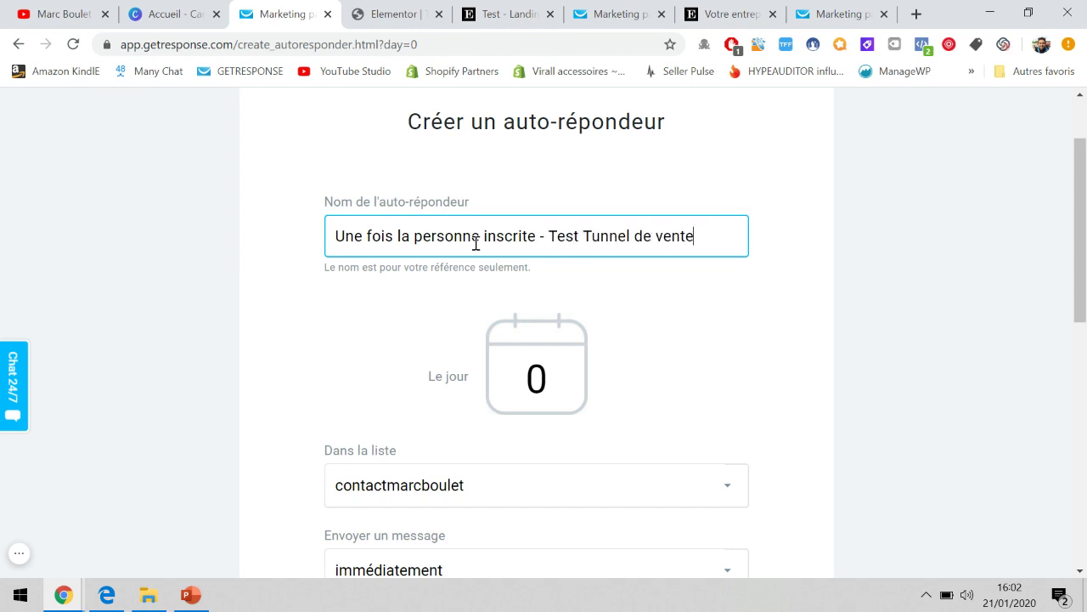
scroll(476, 245, "down", 1)
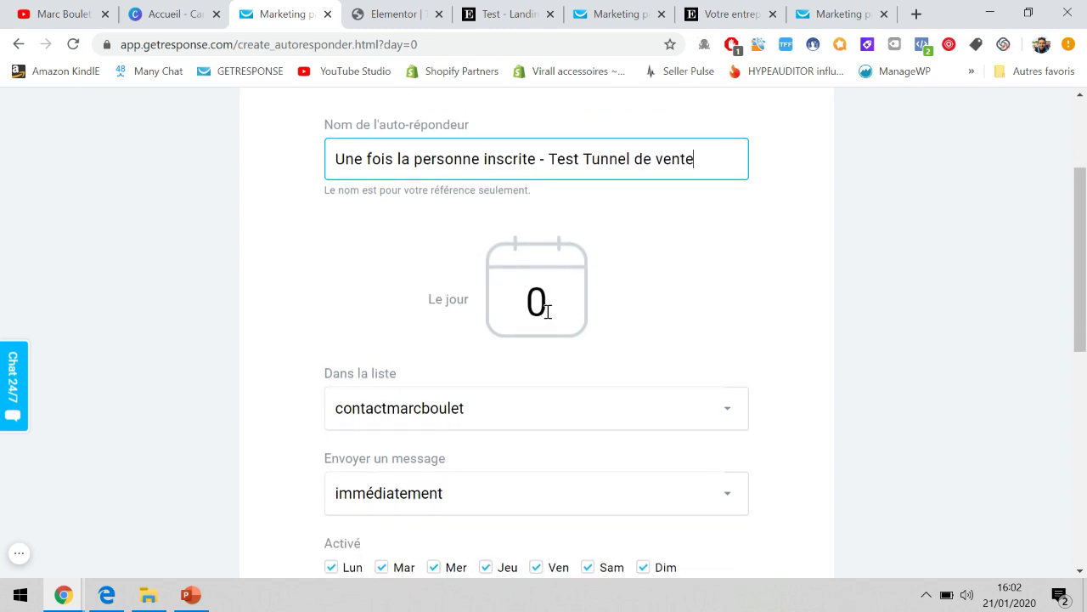
scroll(524, 306, "down", 1)
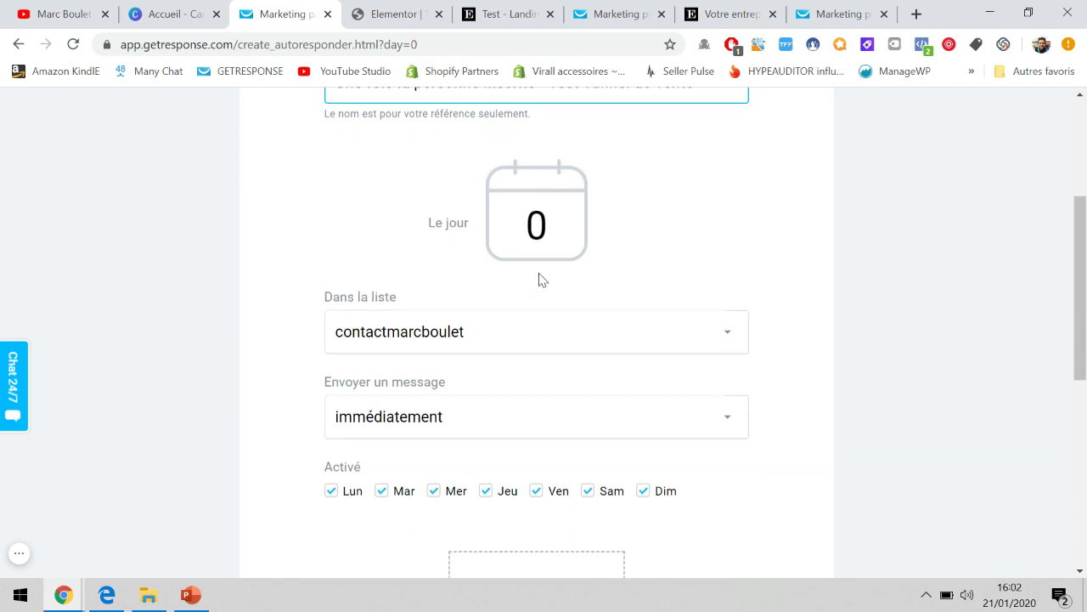
scroll(538, 279, "down", 2)
left_click(548, 228)
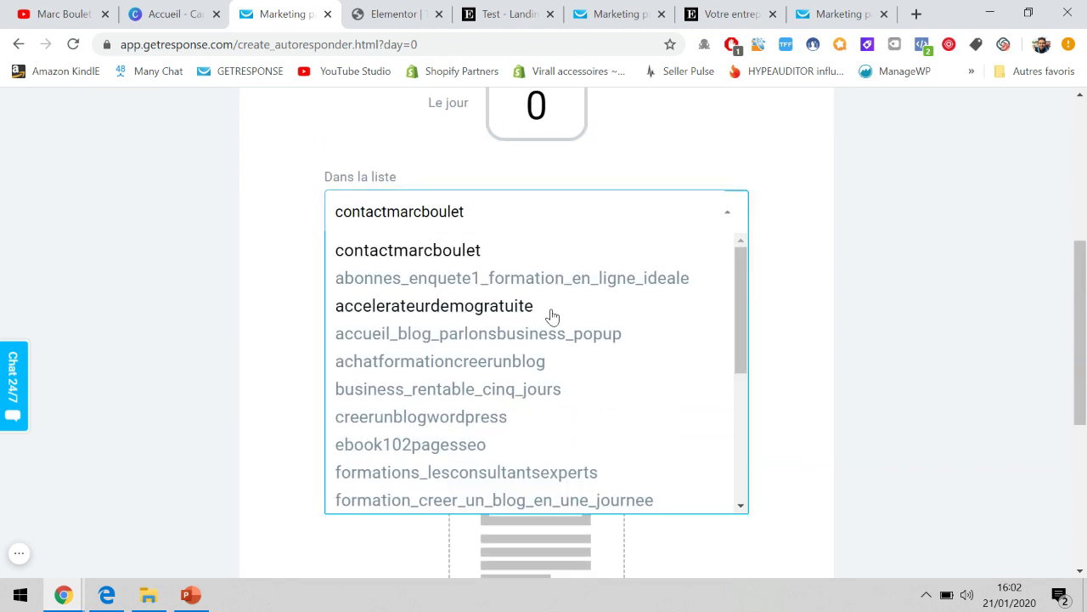
scroll(553, 315, "down", 5)
left_click(446, 472)
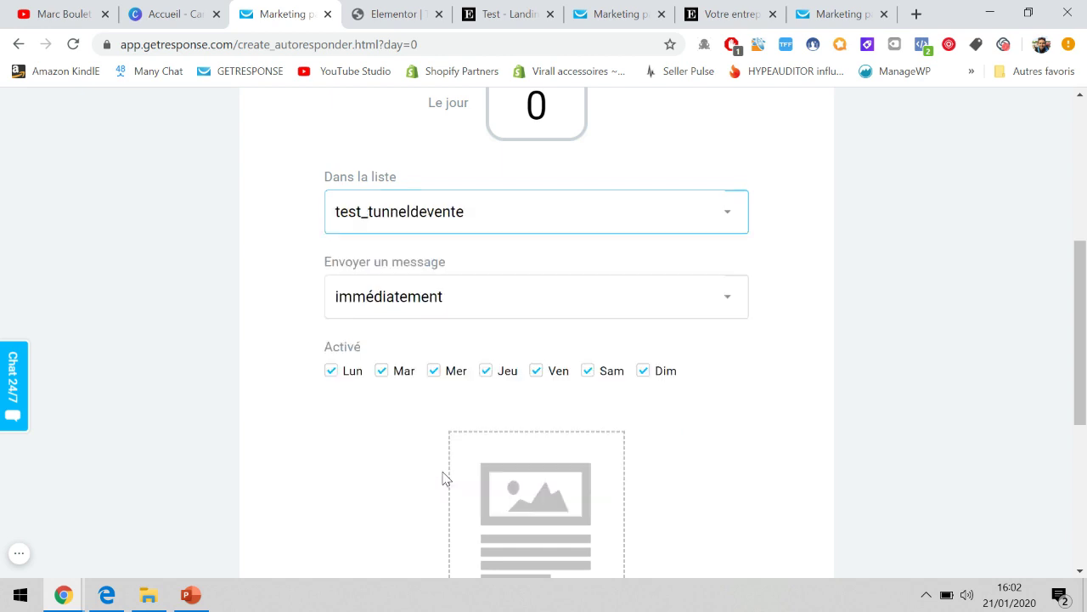
Keep sending immédiatement after briefly trying a 1-hour delay, then create a new e-mail.
scroll(438, 231, "down", 1)
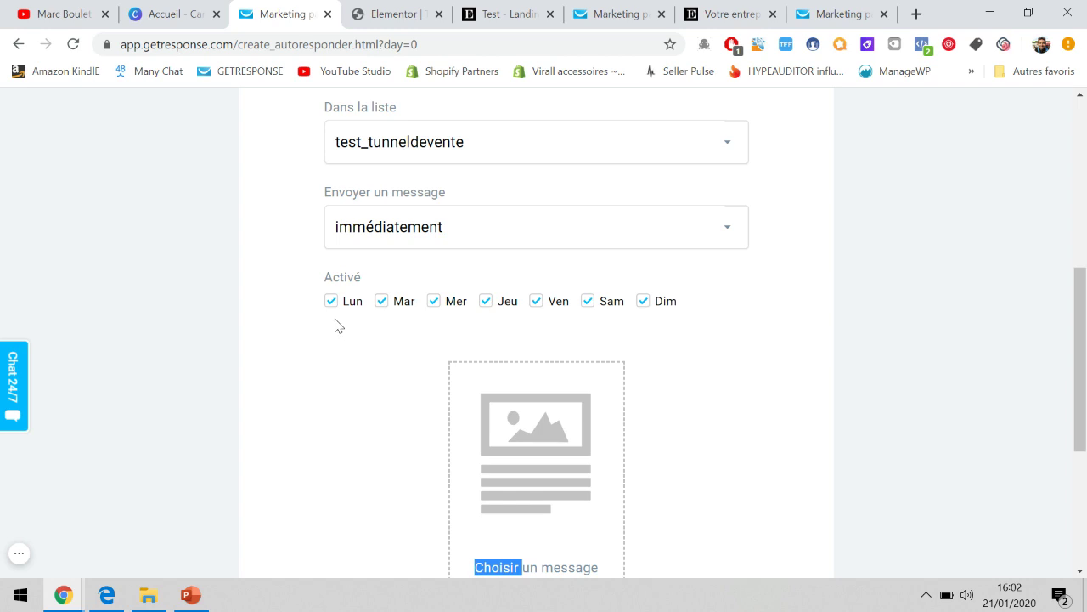
left_click(426, 214)
left_click(398, 294)
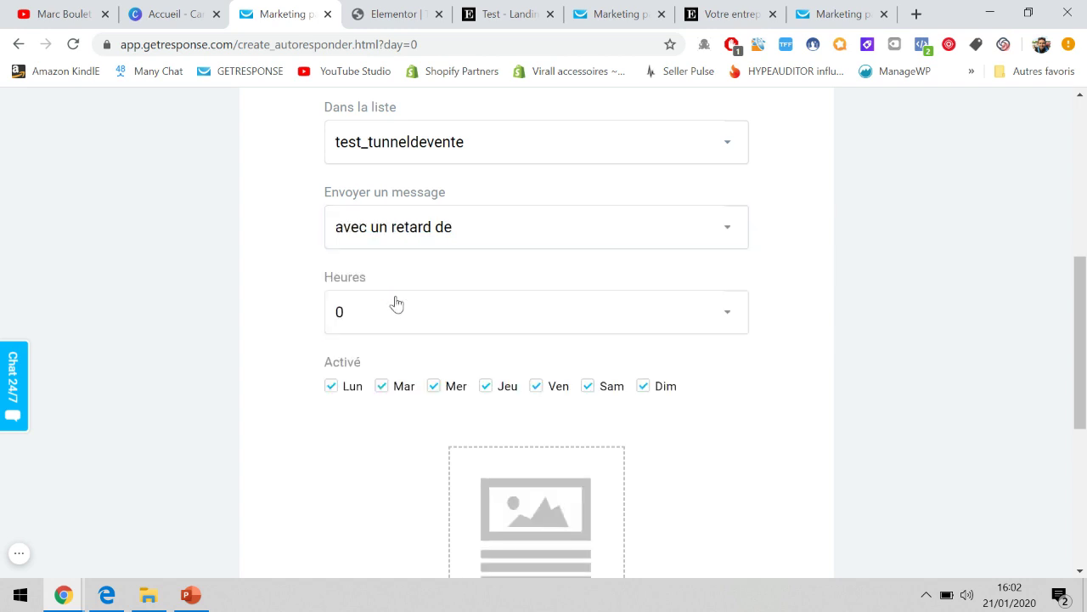
left_click(376, 315)
left_click(365, 370)
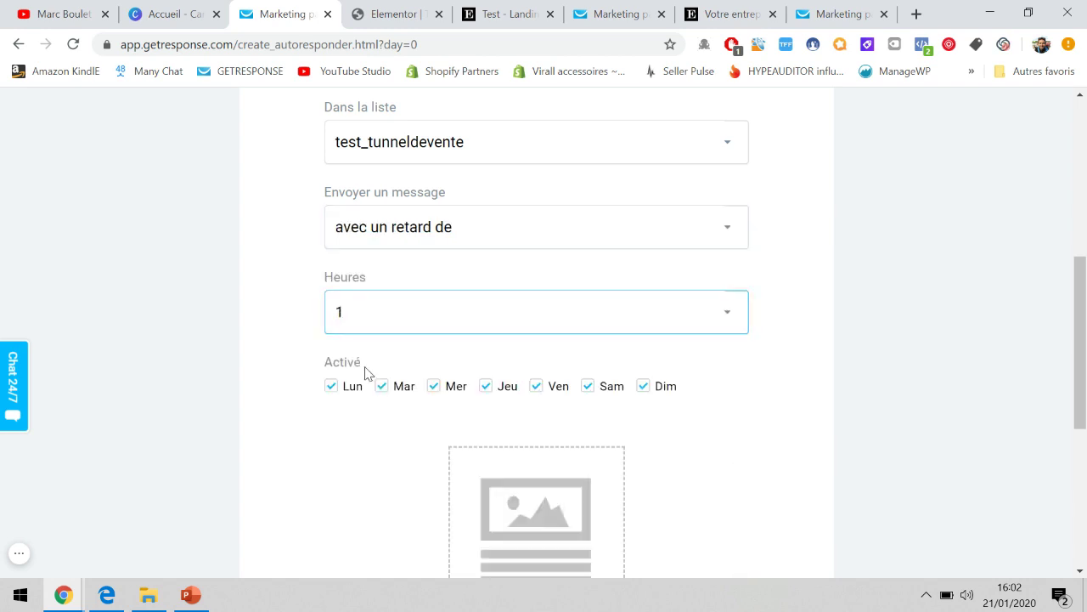
left_click(423, 222)
left_click(410, 265)
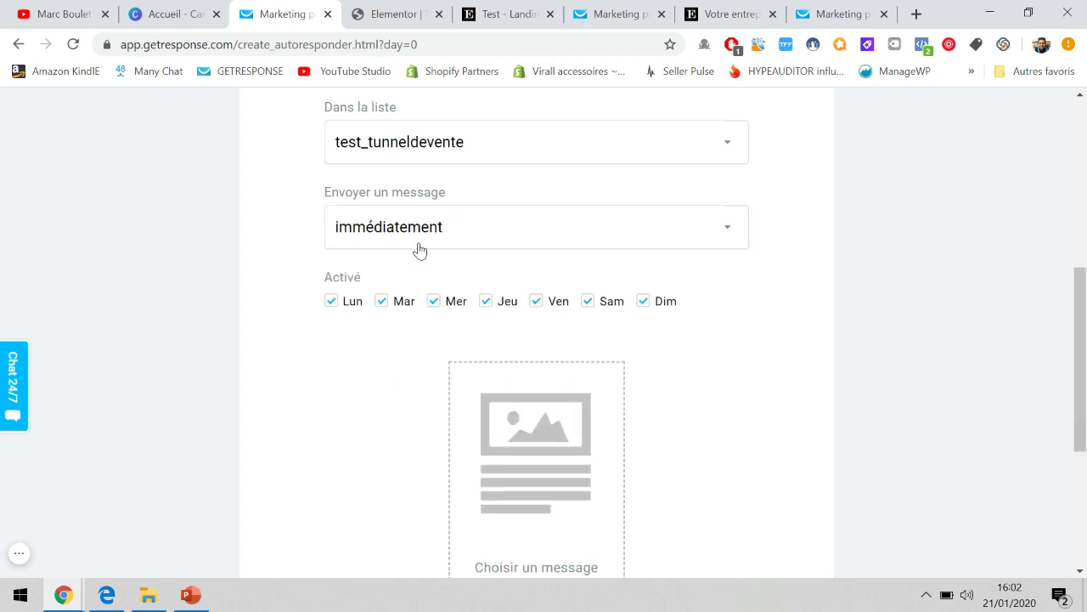
scroll(801, 299, "up", 2)
scroll(801, 299, "down", 3)
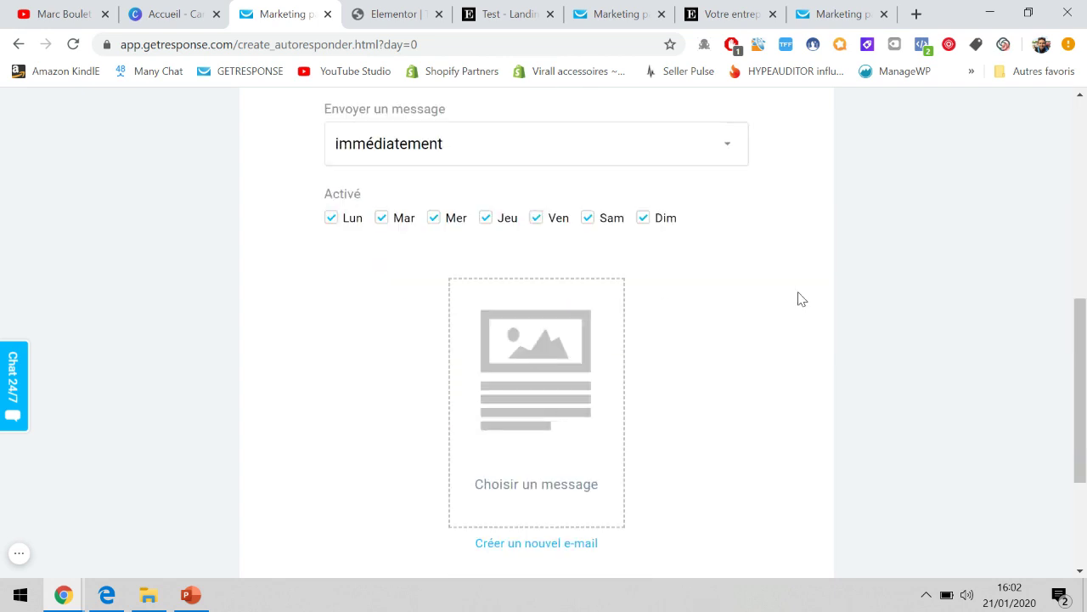
scroll(801, 300, "down", 1)
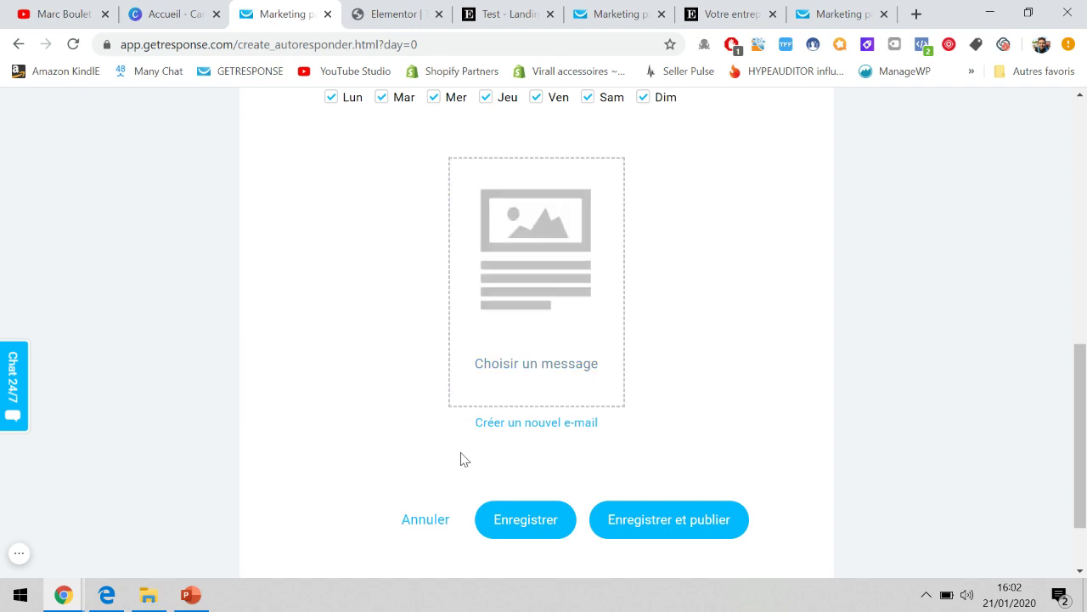
left_click(554, 425)
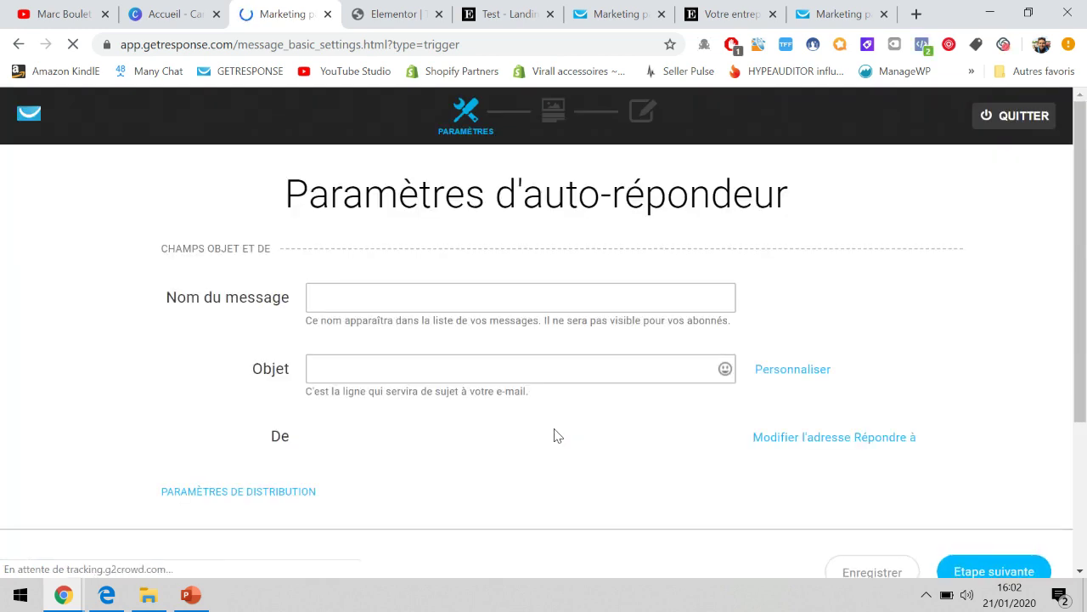
Name the message 'Inscription Test tunnel de vente' with subject 'Felicitations, ton cadeau gratuit'.
left_click(426, 294)
left_click(262, 273)
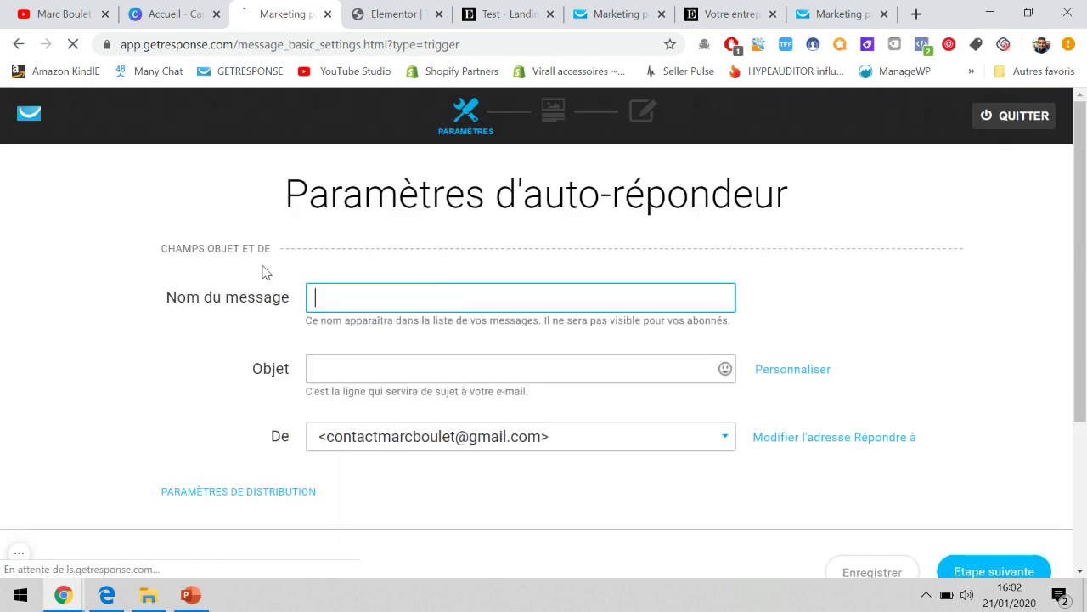
left_click(327, 286)
type("Inscription T")
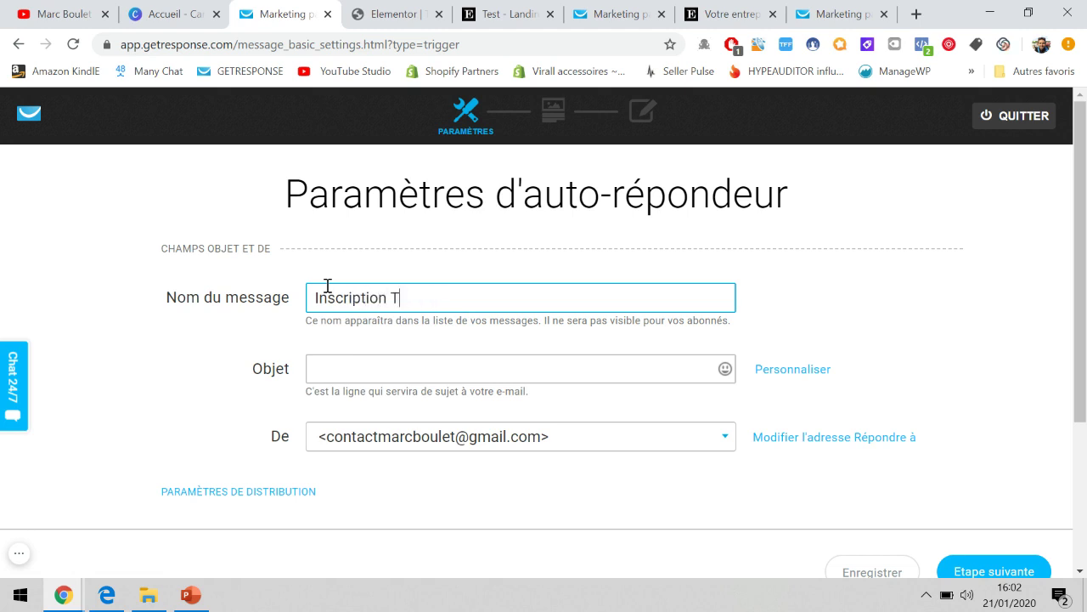
type("est tunnel de vente")
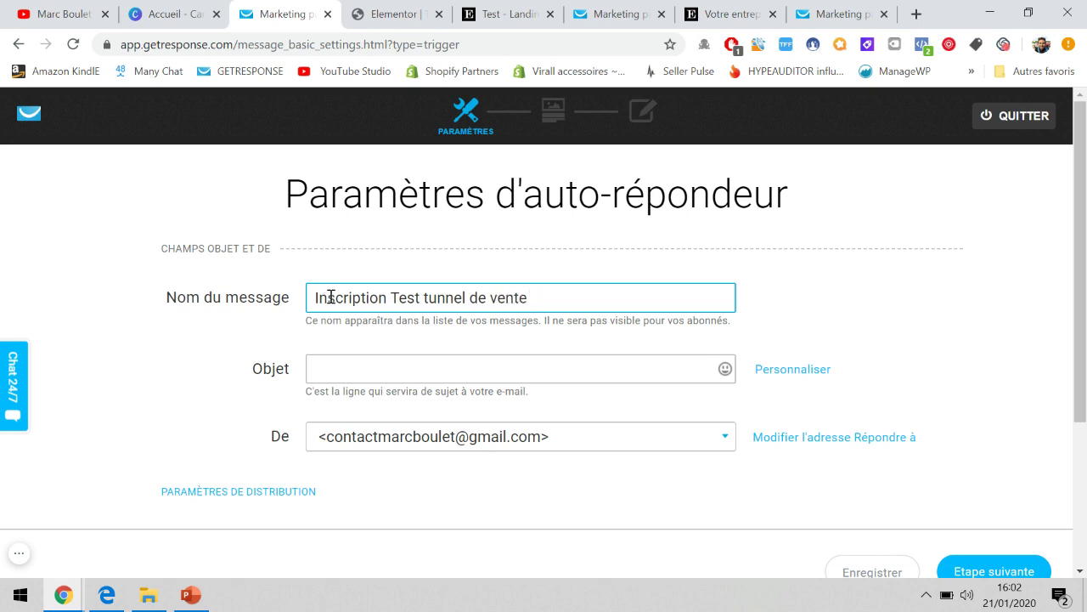
left_click(338, 363)
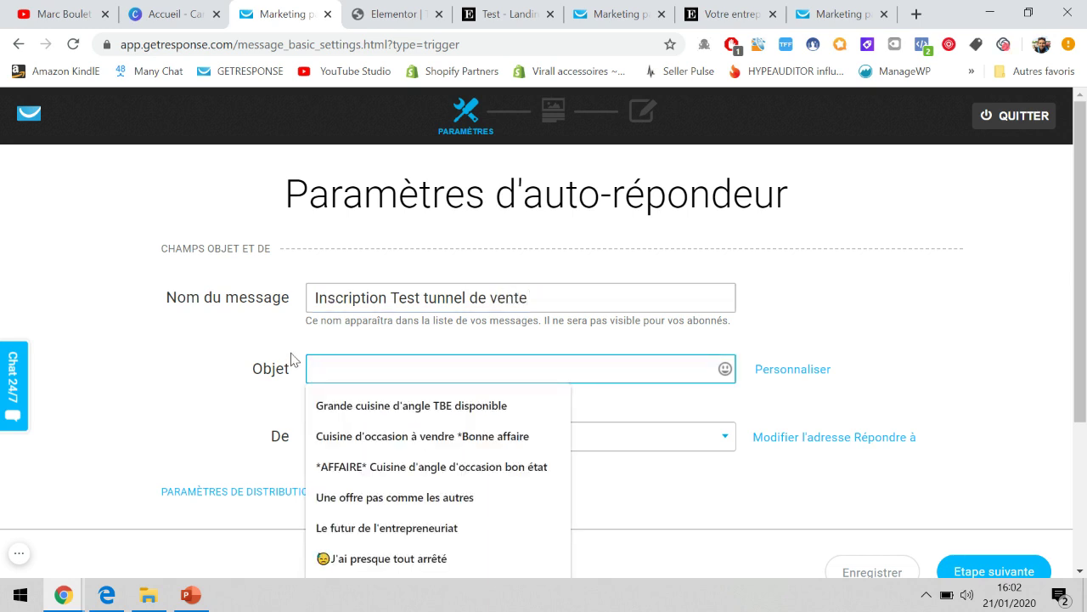
type("Felicitations, ton cadeau gratuit")
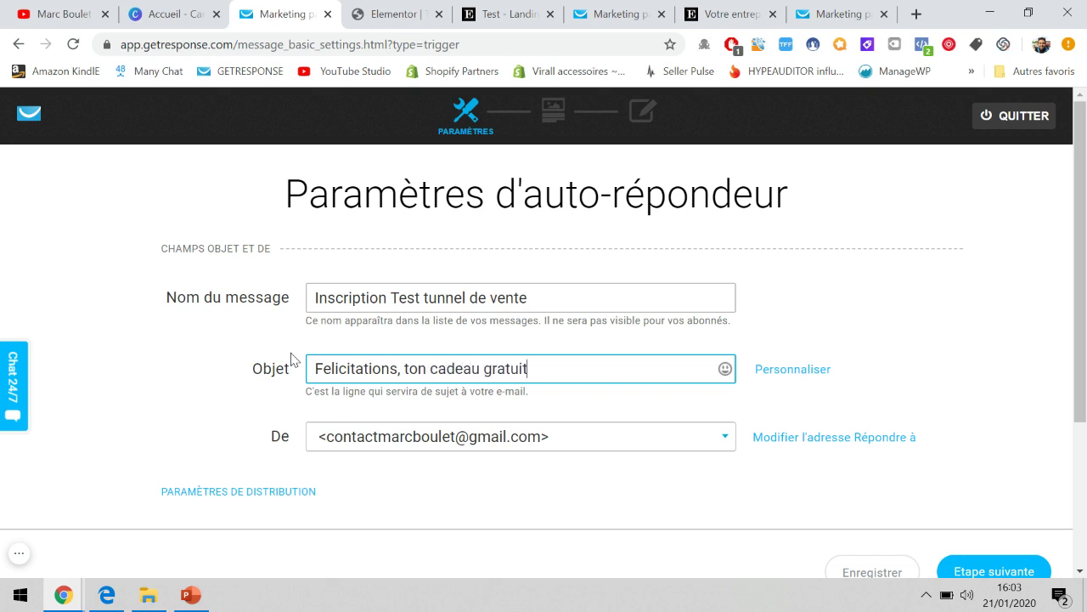
Keep the existing sender address in the De field and continue to the template step.
scroll(293, 359, "down", 1)
left_click(436, 416)
left_click(439, 421)
scroll(914, 243, "up", 1)
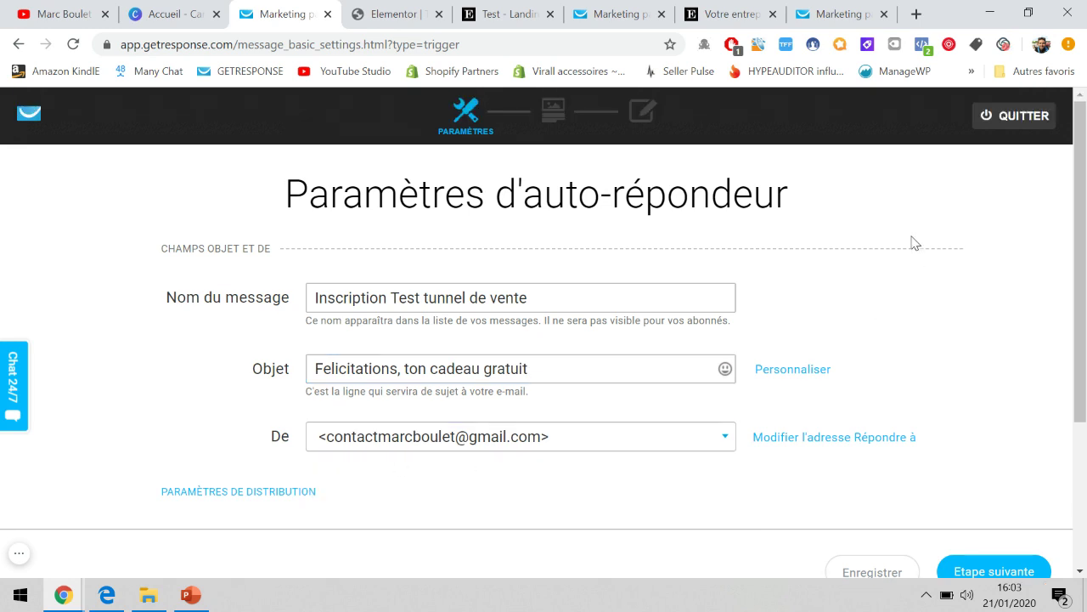
scroll(464, 171, "down", 2)
scroll(464, 177, "up", 2)
scroll(667, 463, "down", 1)
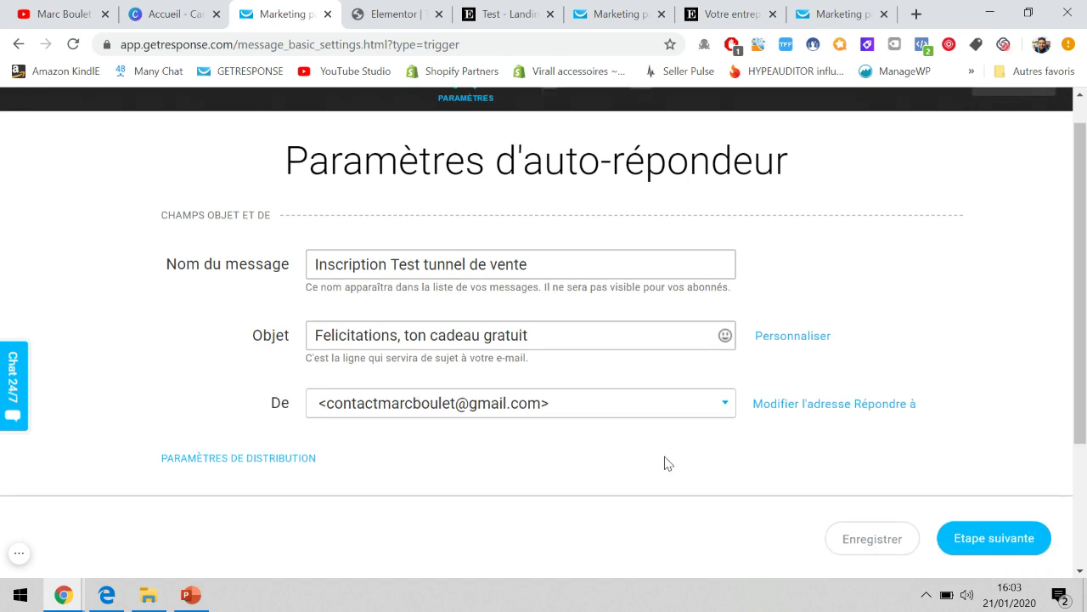
left_click(971, 545)
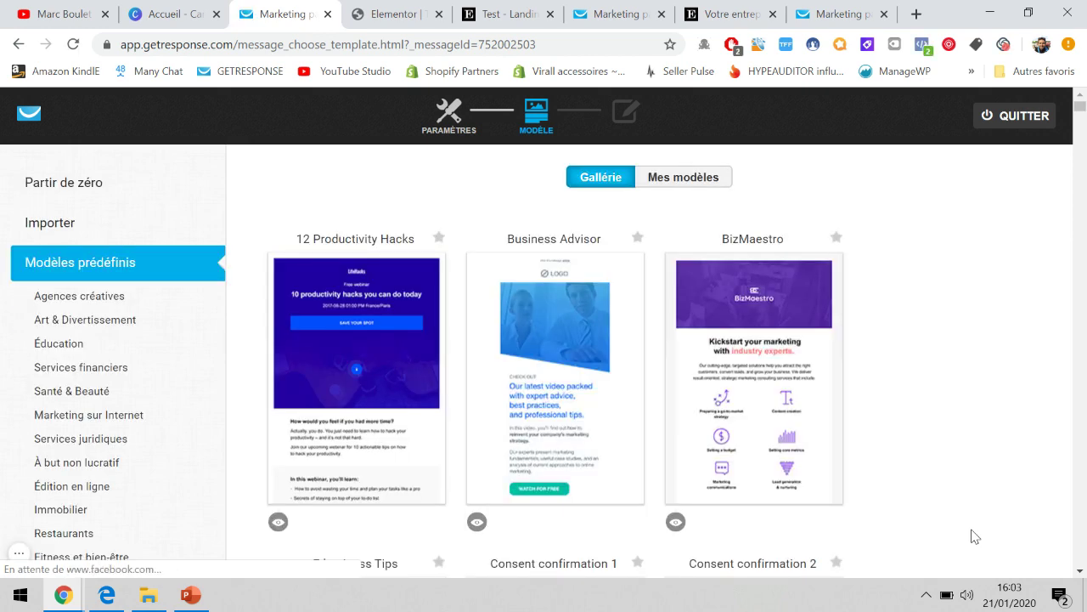
Browse the Marketing sur Internet, Services financiers, Éducation and Immobilier predefined templates.
scroll(975, 536, "down", 2)
scroll(905, 441, "down", 3)
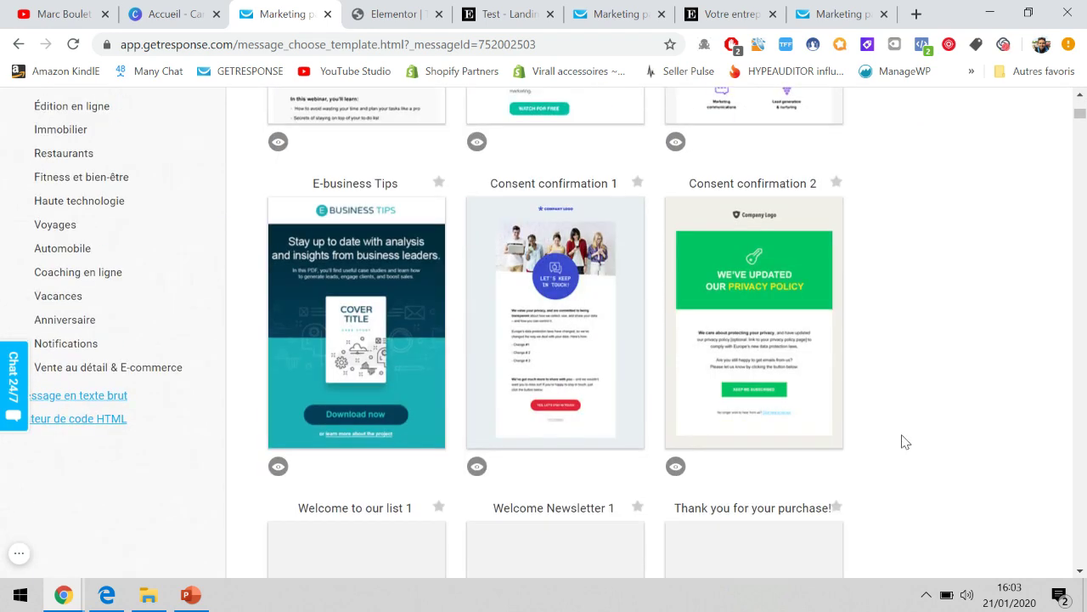
scroll(905, 441, "up", 2)
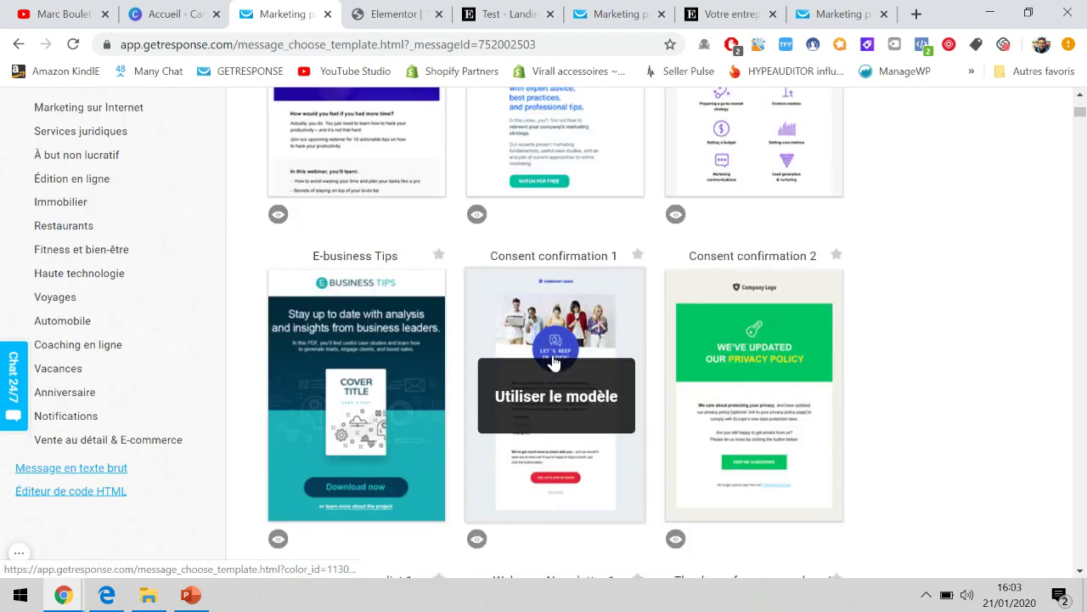
scroll(556, 382, "down", 6)
scroll(561, 406, "down", 1)
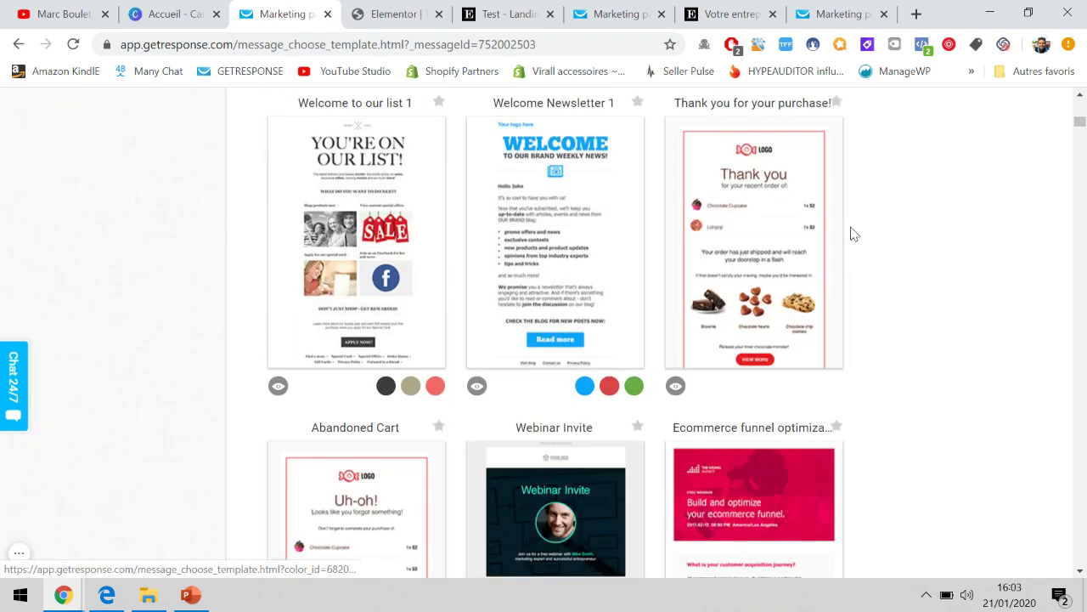
scroll(852, 233, "down", 3)
scroll(852, 233, "up", 10)
scroll(97, 225, "down", 2)
scroll(100, 323, "up", 2)
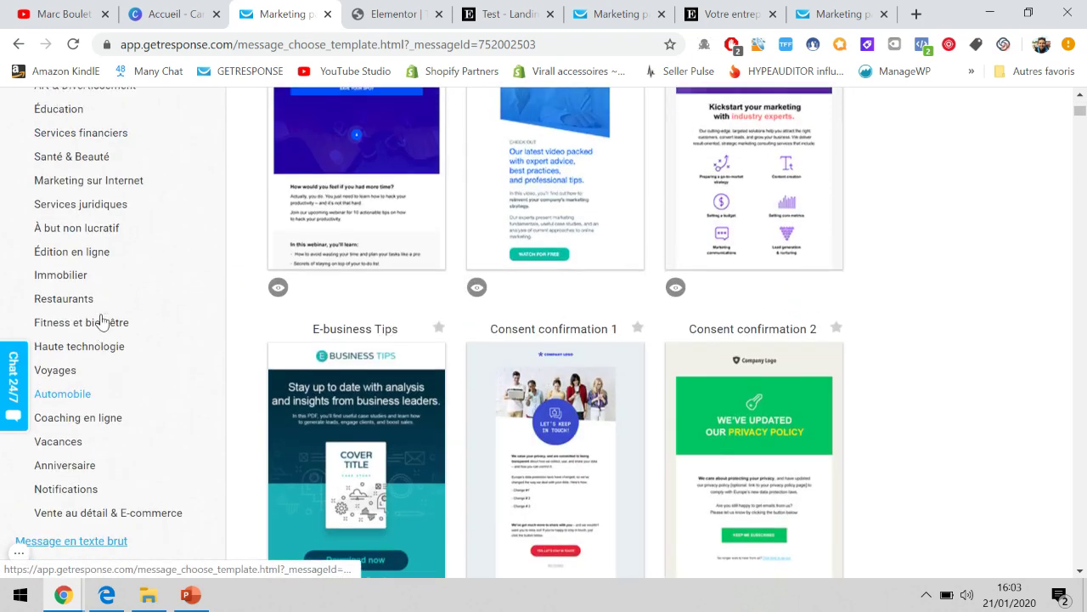
left_click(108, 237)
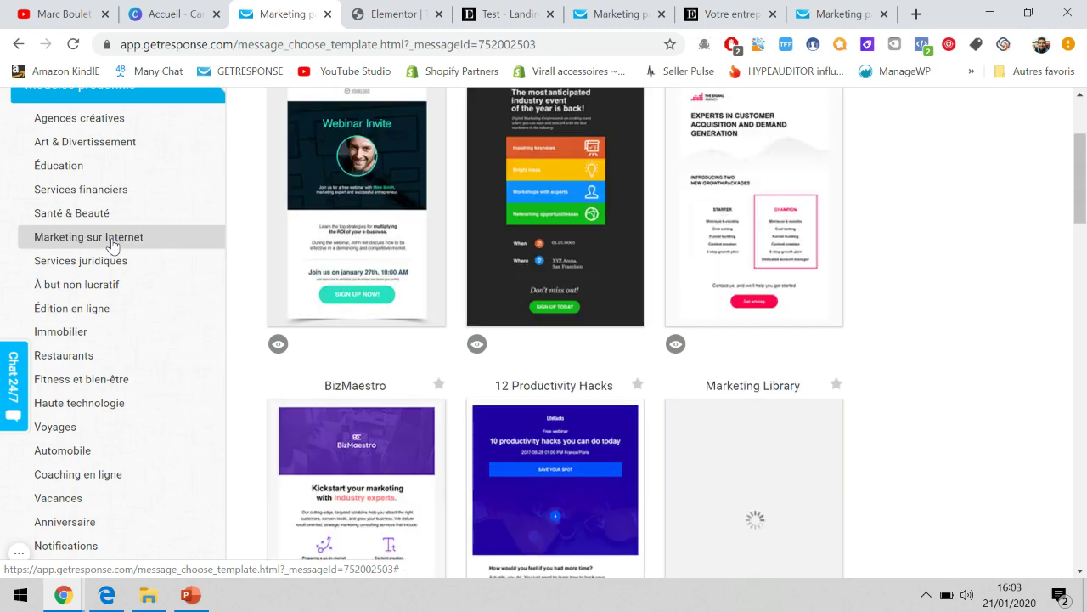
left_click(81, 191)
left_click(78, 168)
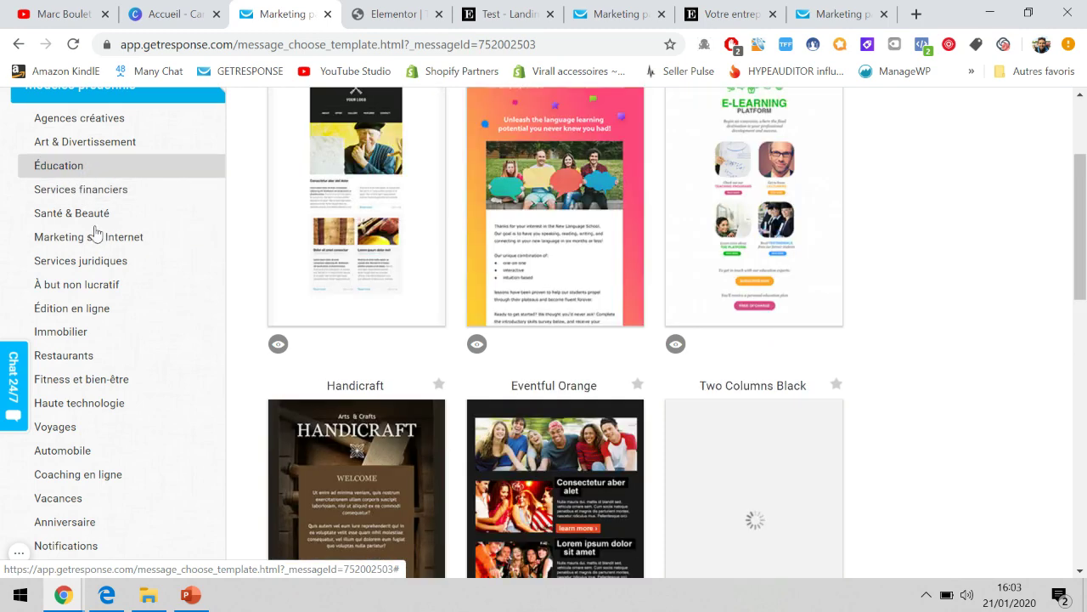
left_click(80, 338)
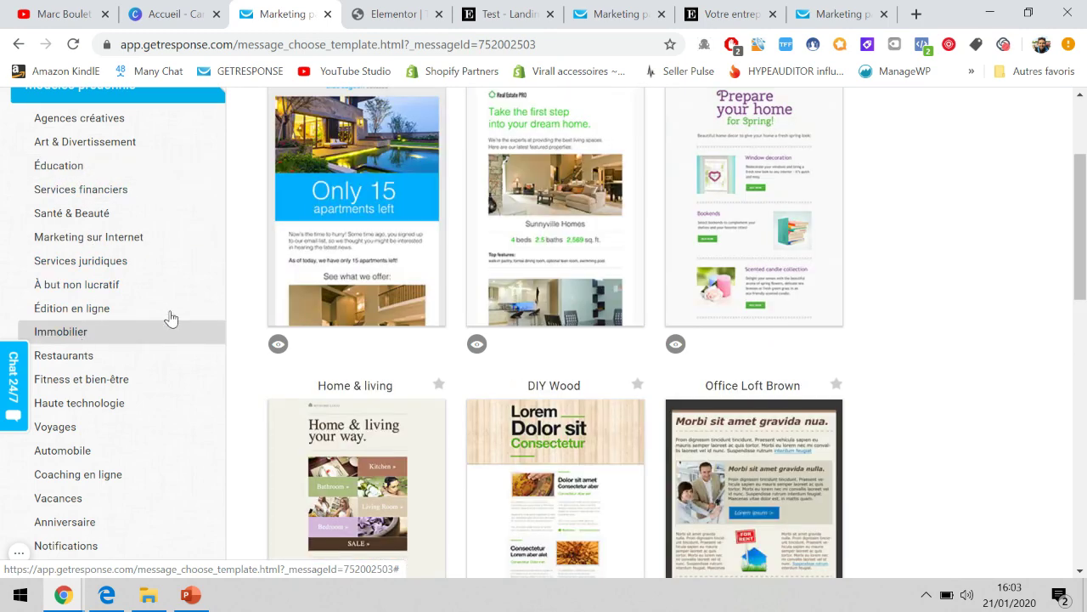
Start from zéro with the blank '1 colonne-1' one-column layout.
scroll(344, 272, "up", 2)
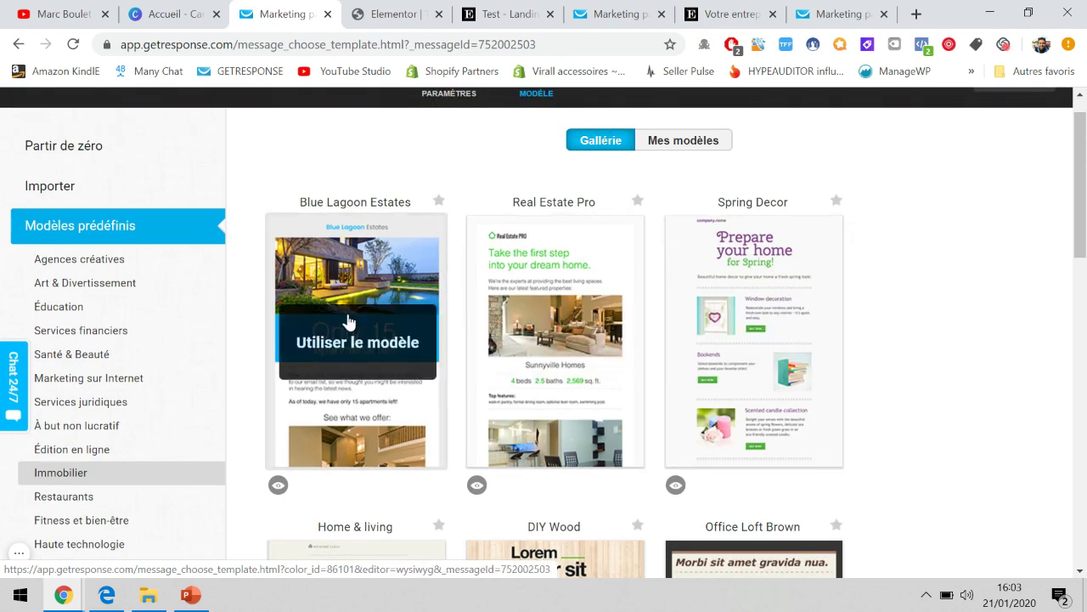
scroll(346, 163, "up", 1)
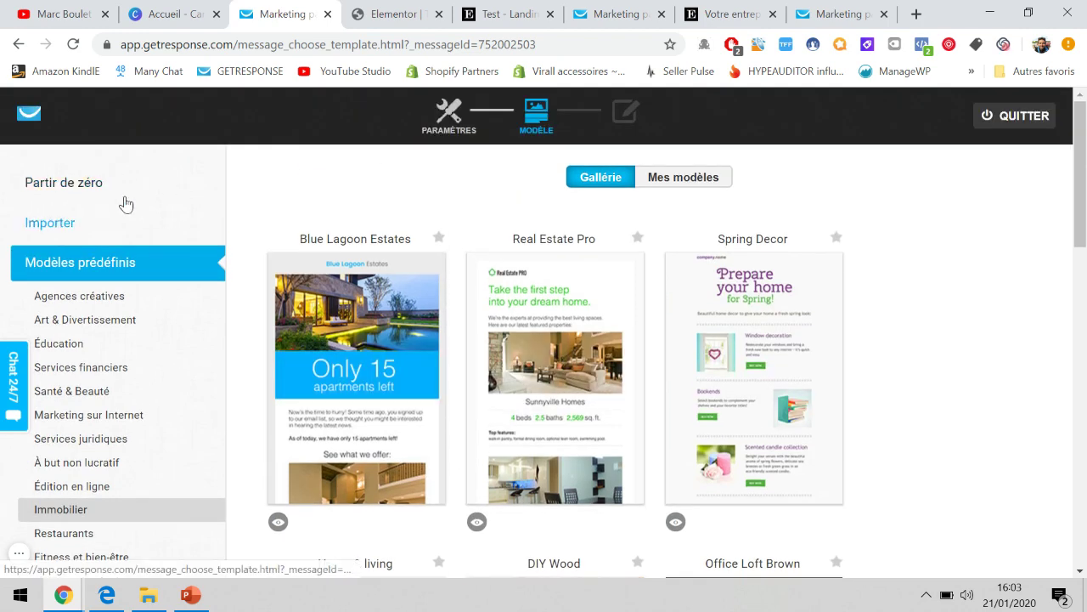
left_click(82, 192)
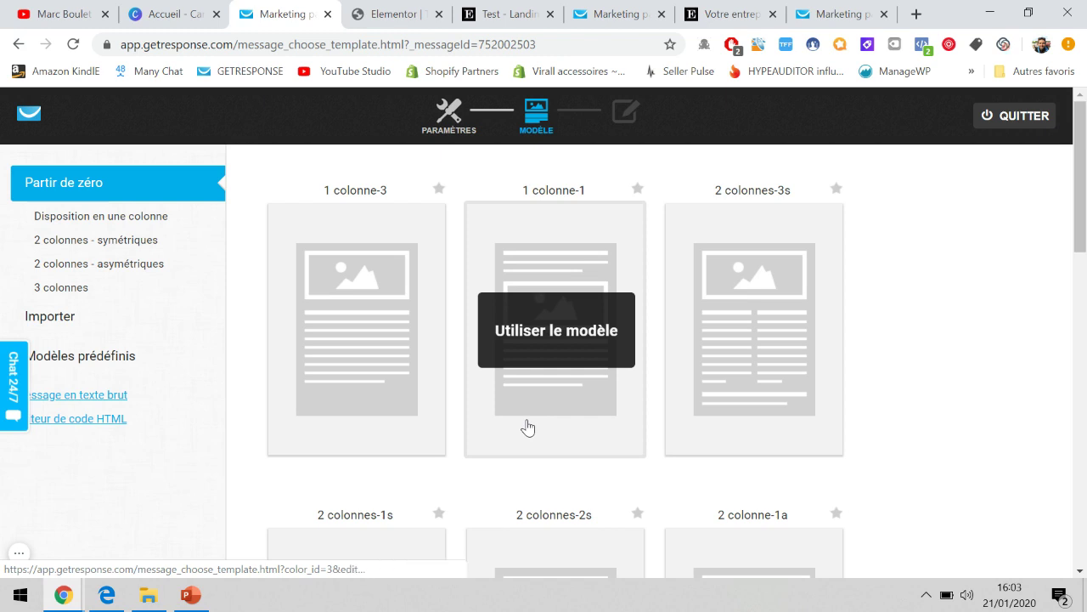
left_click(519, 337)
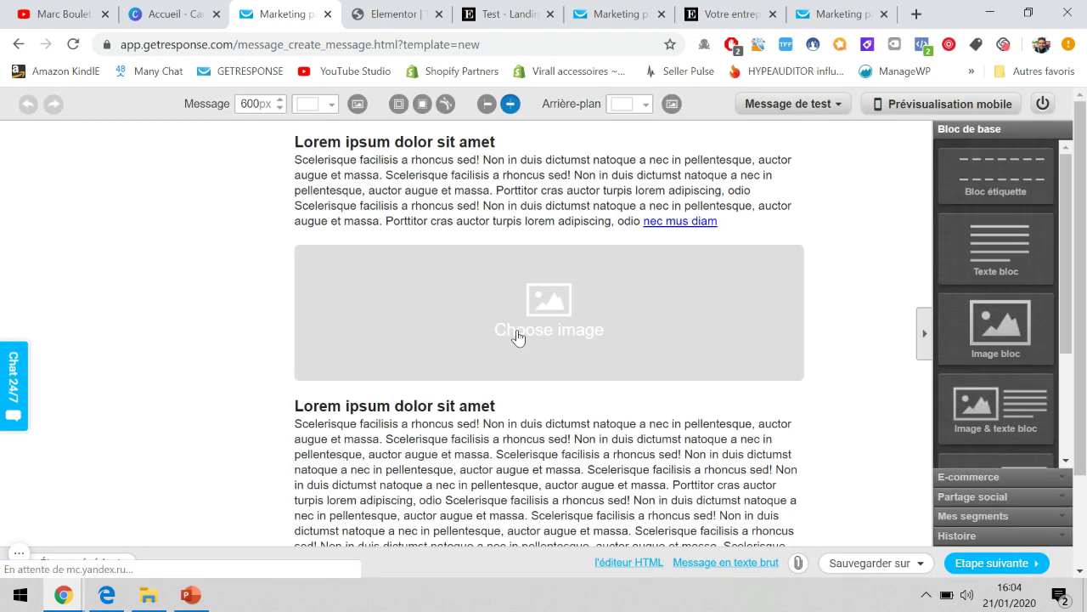
Delete the placeholder image block and the duplicate lower text block from the email.
mouse_move(387, 223)
mouse_move(760, 288)
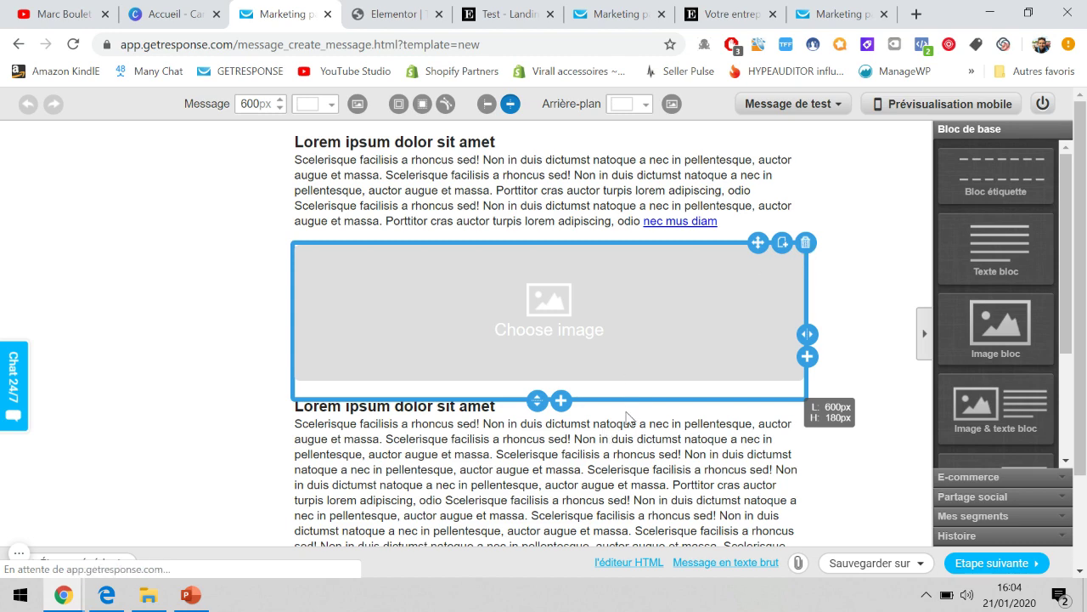
left_click(806, 242)
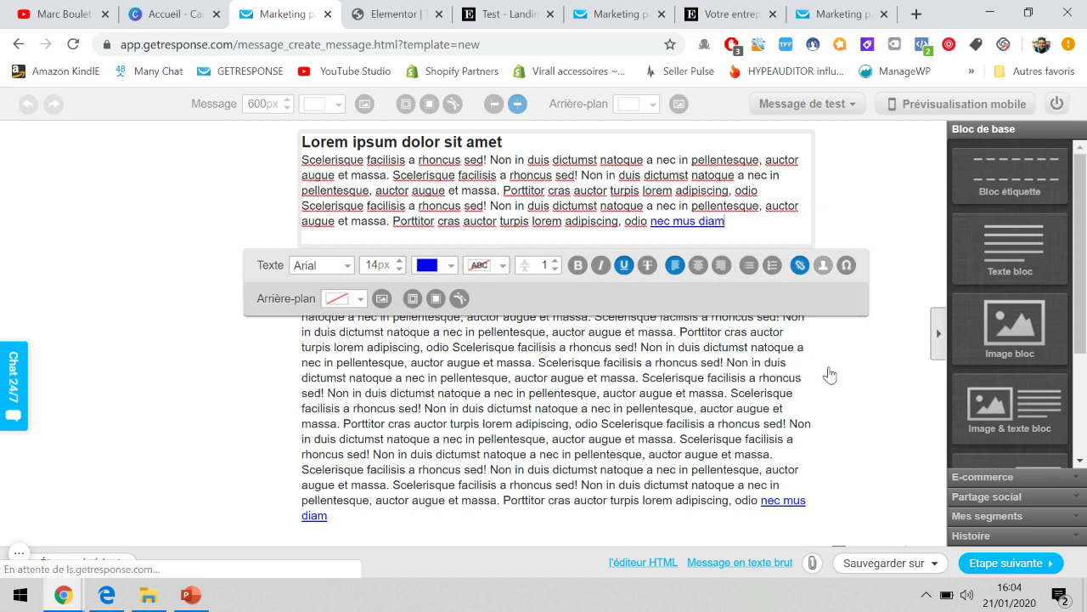
left_click(858, 377)
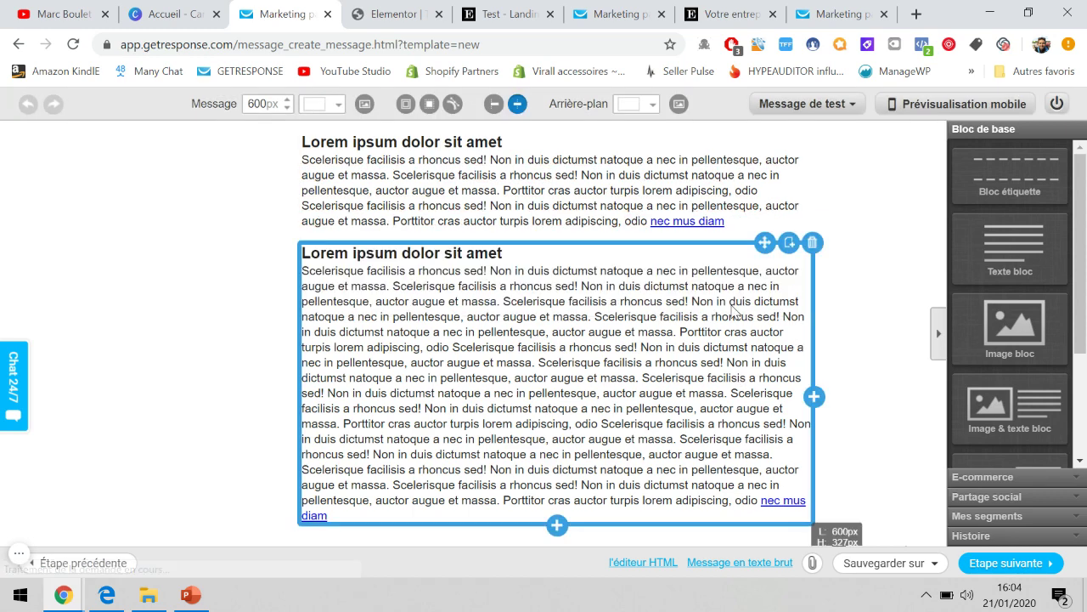
left_click(813, 243)
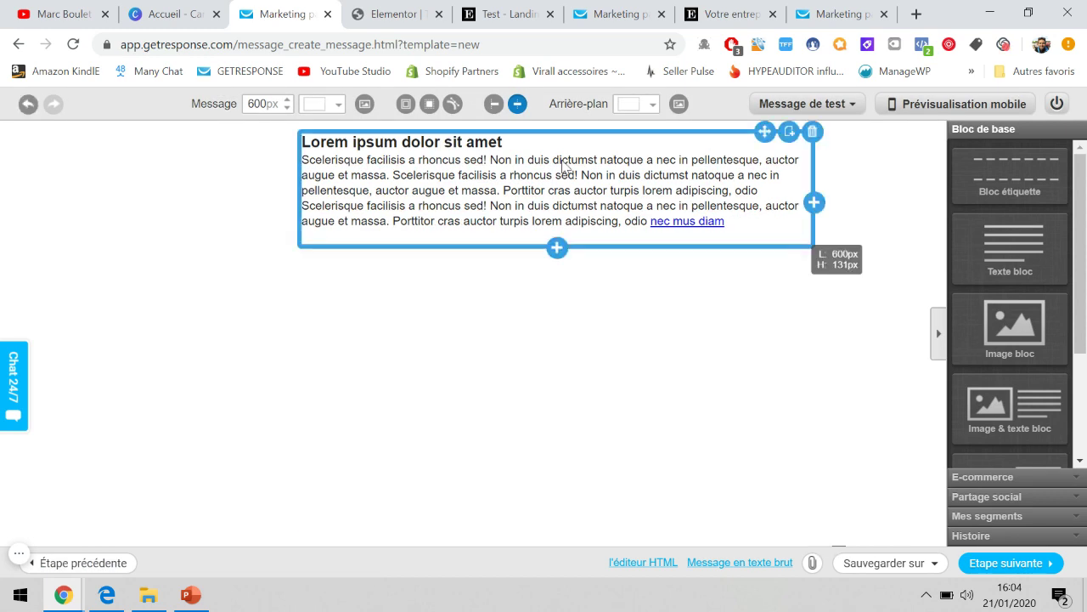
Replace the Lorem heading with 'Pour récupérer votre cadeau gratuit.' and add 'vous pouvez cliquer sur ce lien.'.
double_click(474, 143)
triple_click(473, 143)
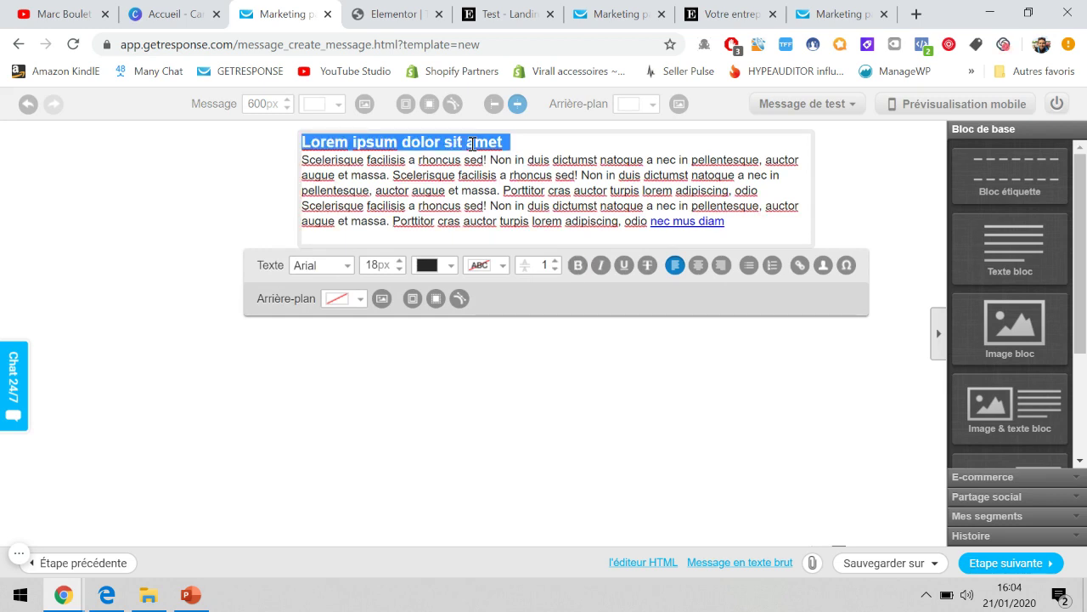
key("BackSpace")
type("Pour récupérer ")
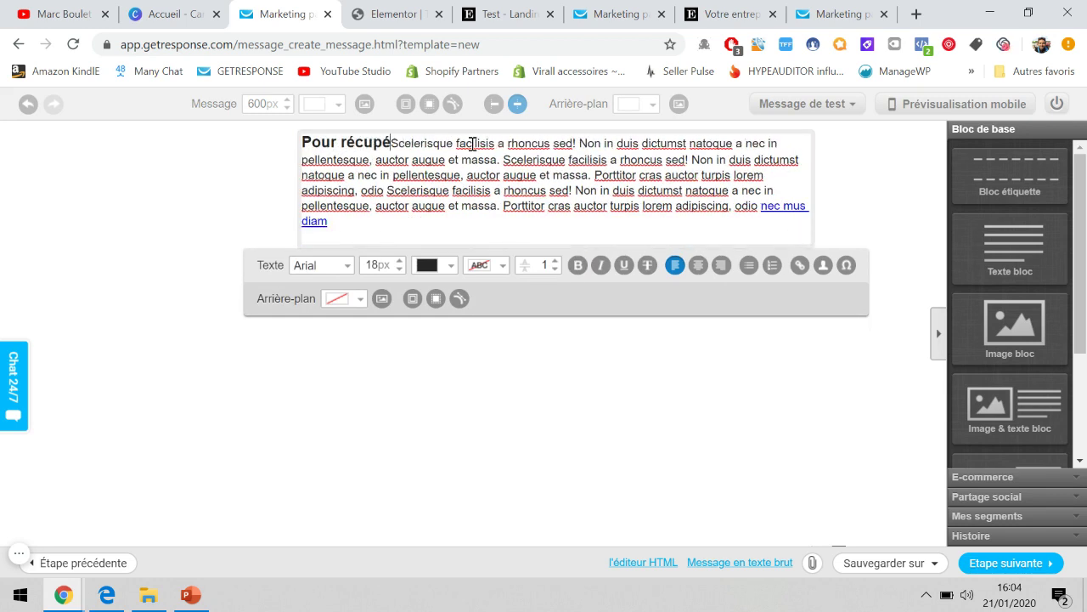
type("votre cadeau gr")
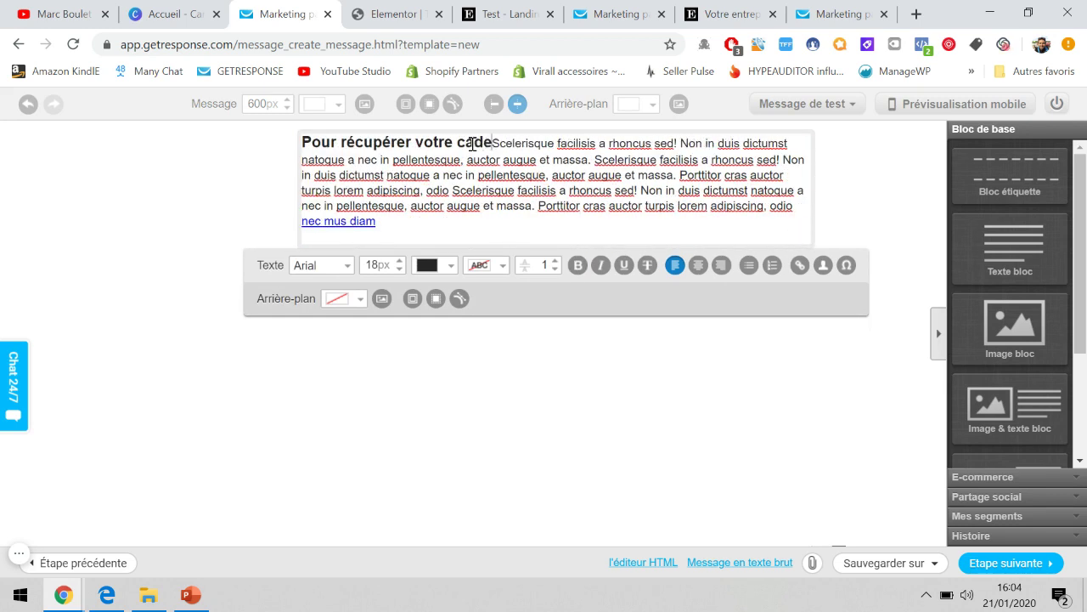
type("atuit.")
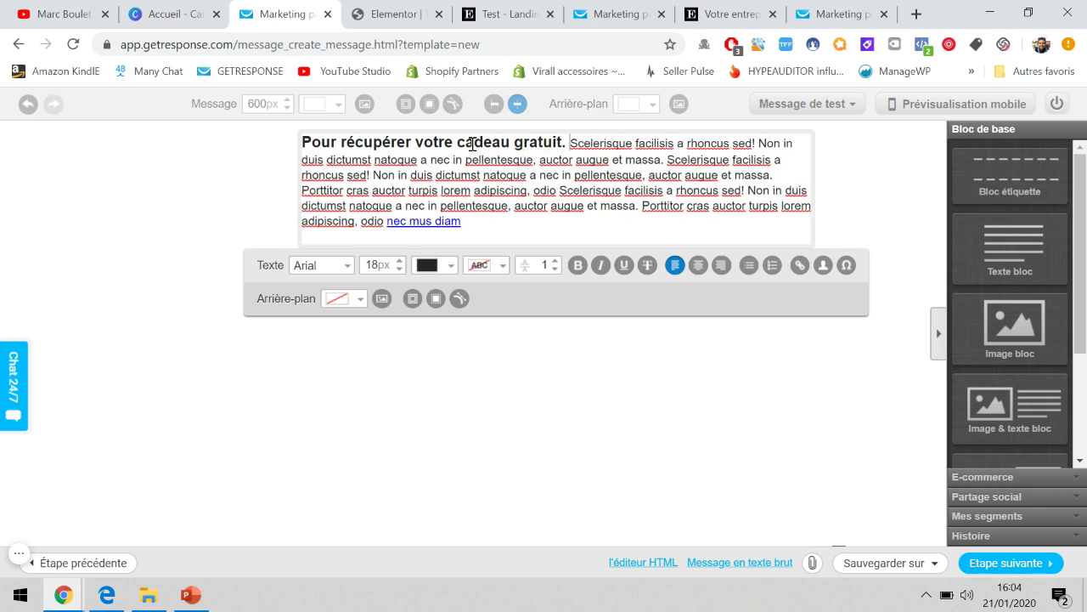
key("Return")
key("Return")
type("V")
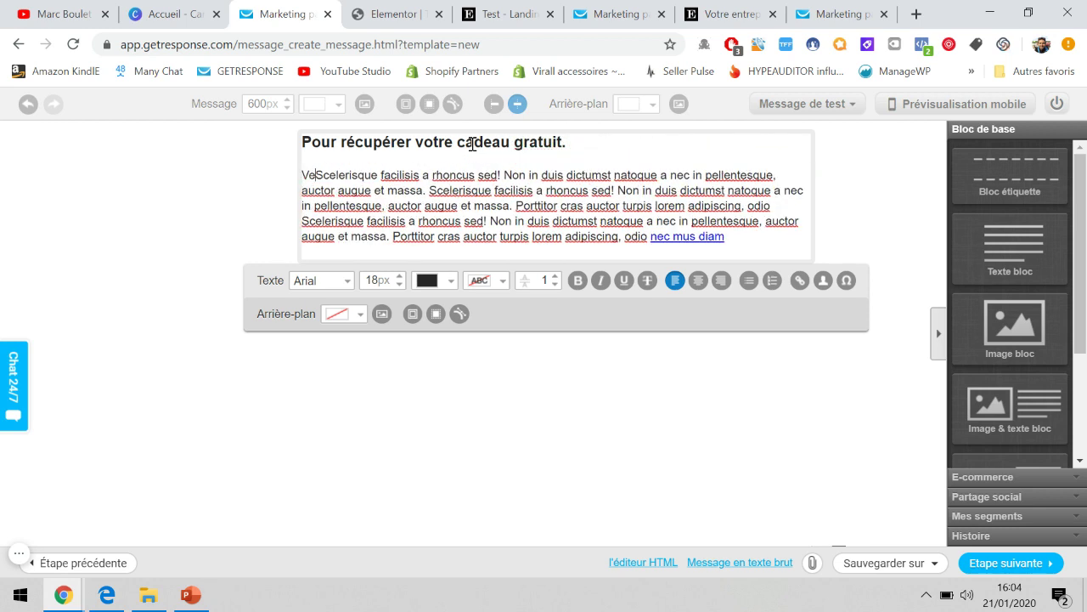
key("BackSpace")
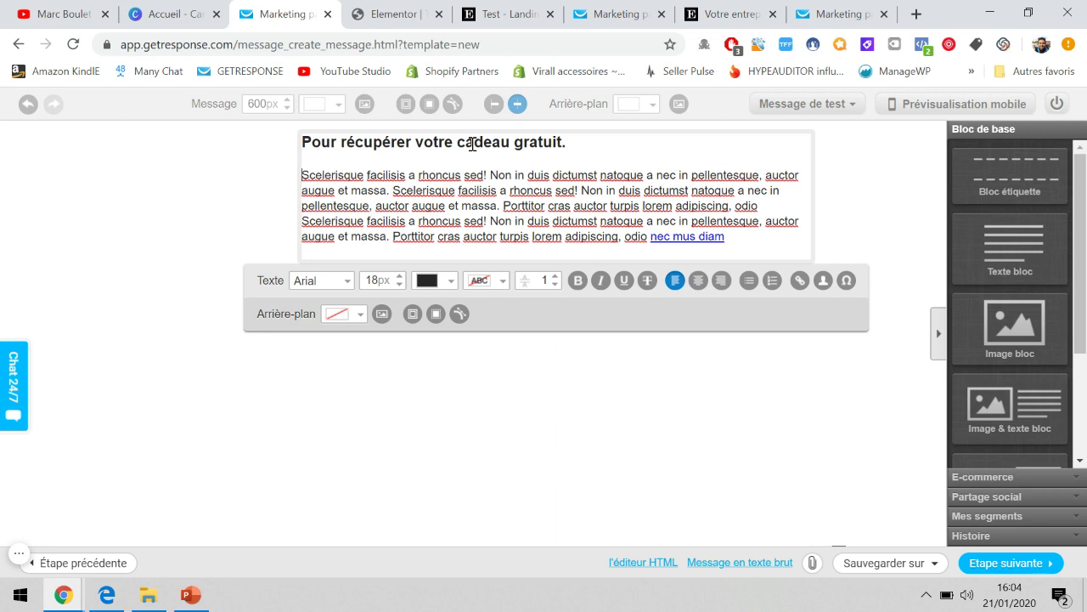
type("vous pouvez cli")
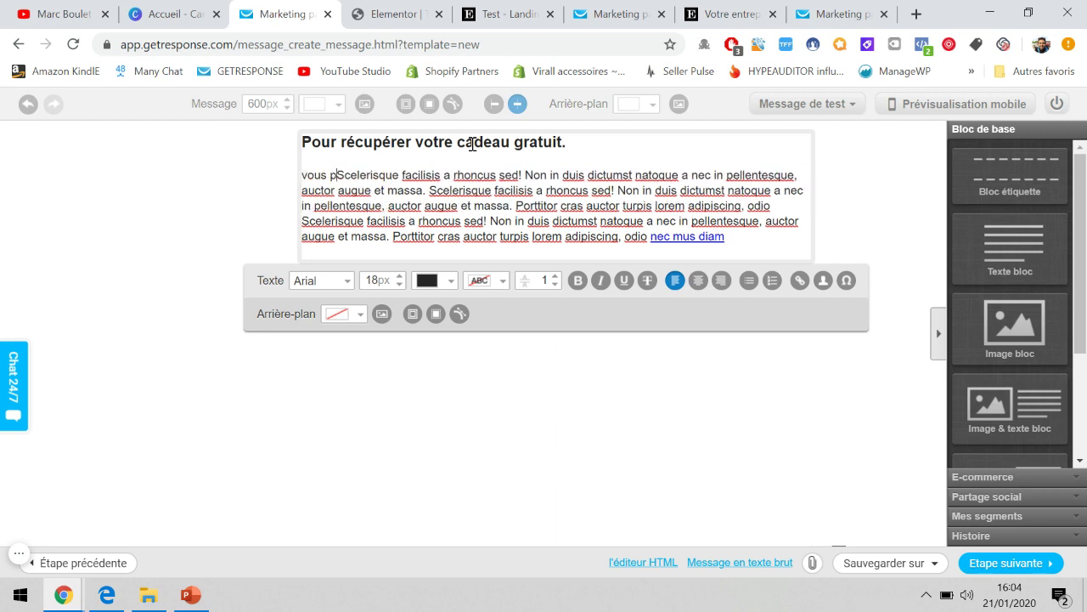
type("quer sur ce lien.")
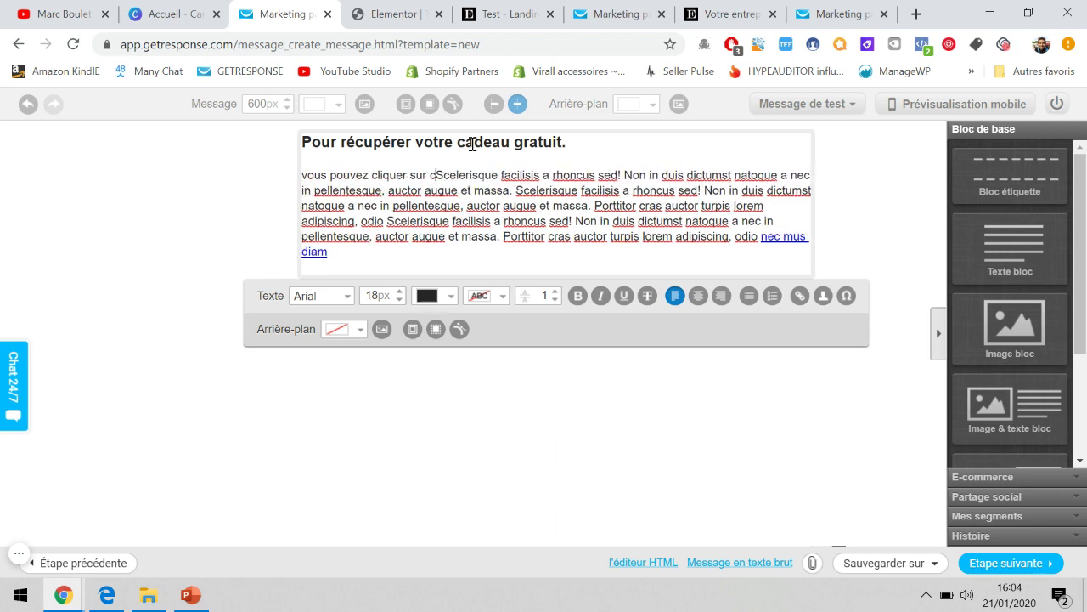
Delete the leftover lorem ipsum paragraphs below the new text.
key("Return")
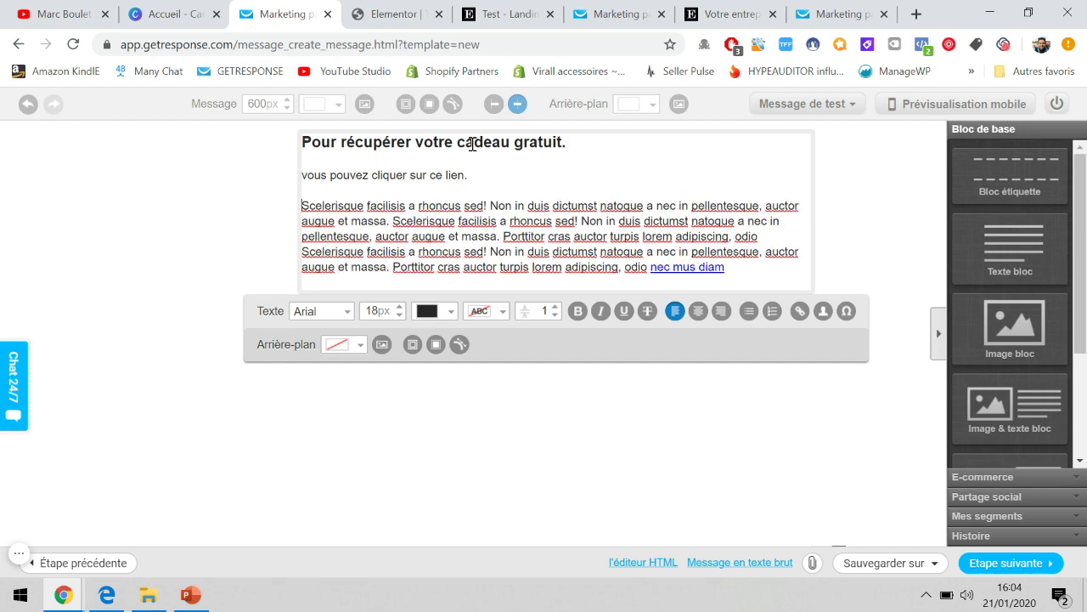
left_click_drag(727, 271, 305, 216)
key("BackSpace")
triple_click(316, 202)
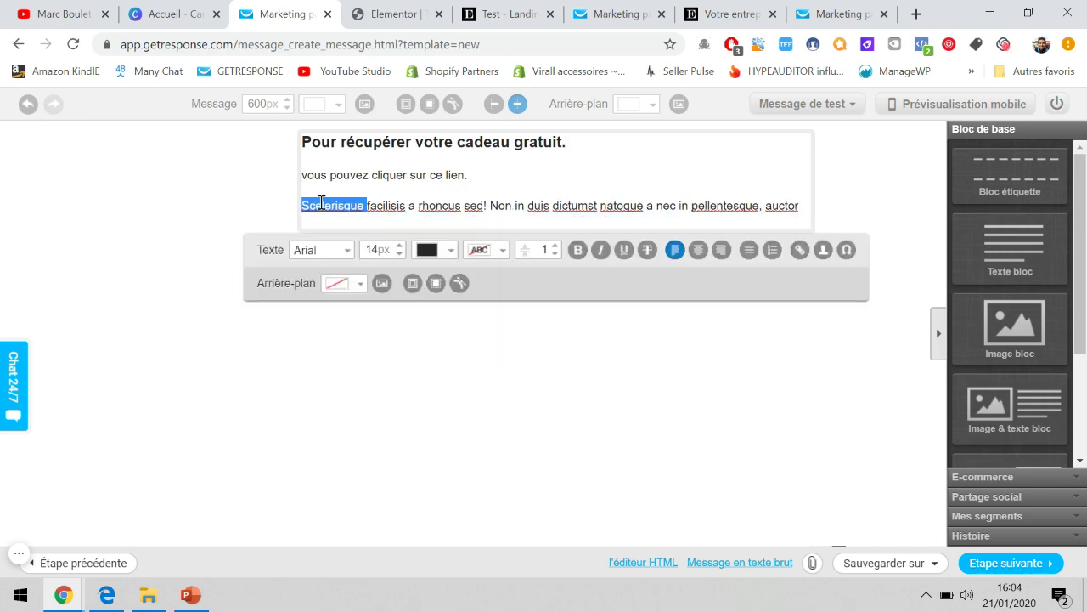
key("BackSpace")
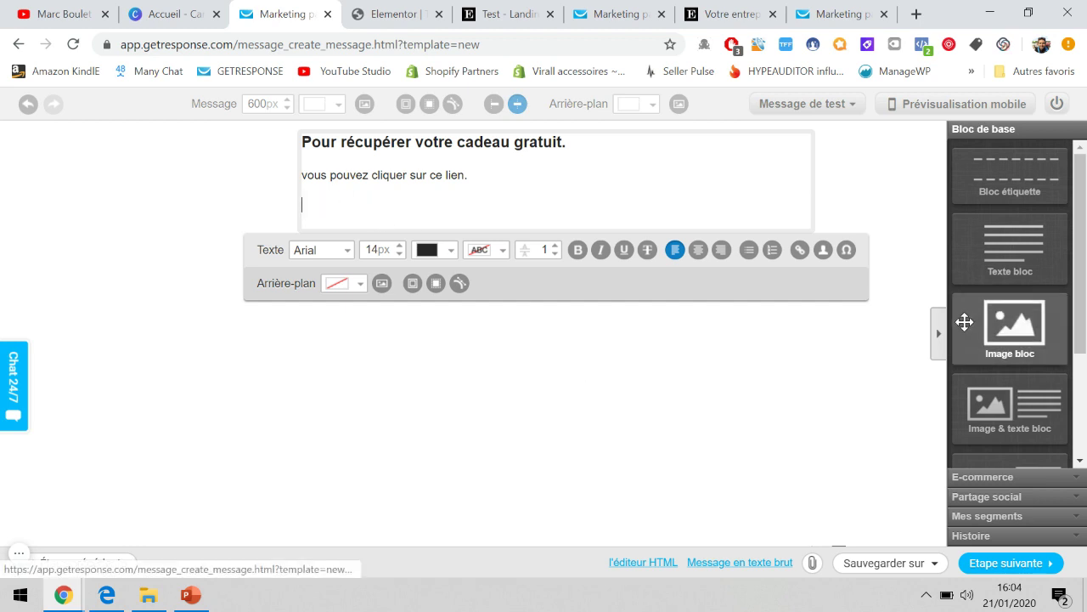
scroll(963, 317, "down", 2)
Add a button block under the text and label it 'Voir la vidéo tout de suite'.
left_click_drag(1010, 435, 538, 293)
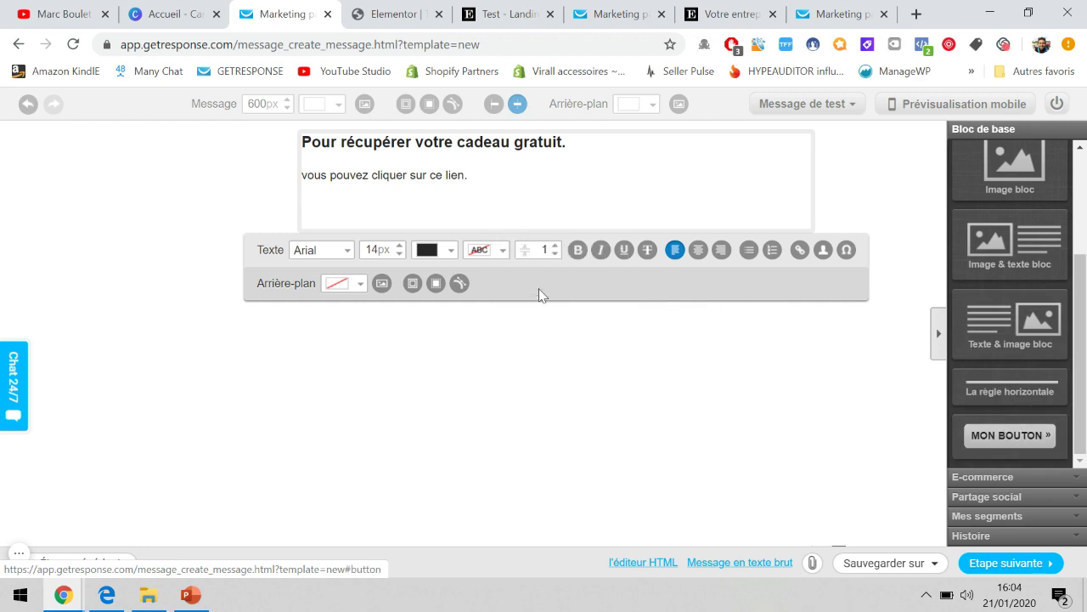
left_click_drag(1009, 427, 534, 219)
left_click(534, 208)
key("ctrl+a")
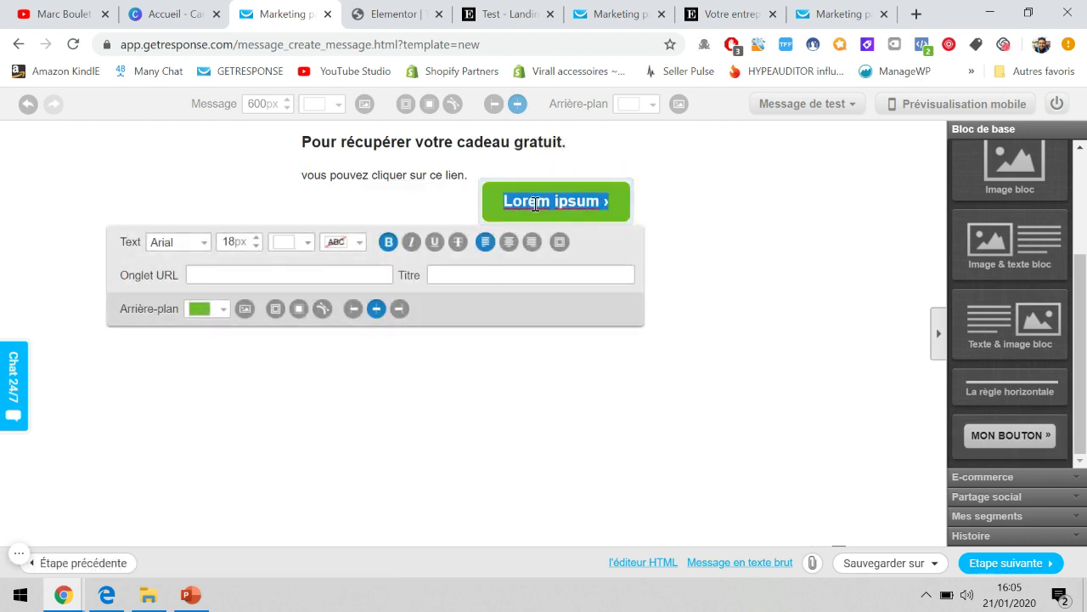
key("BackSpace")
type("Re")
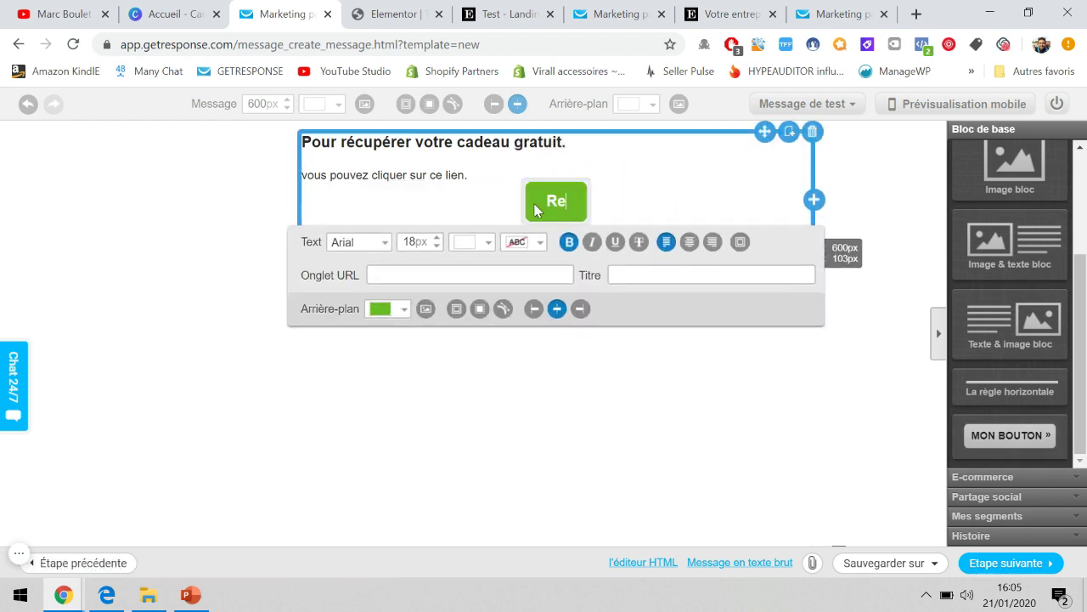
type("cevoir maintenant")
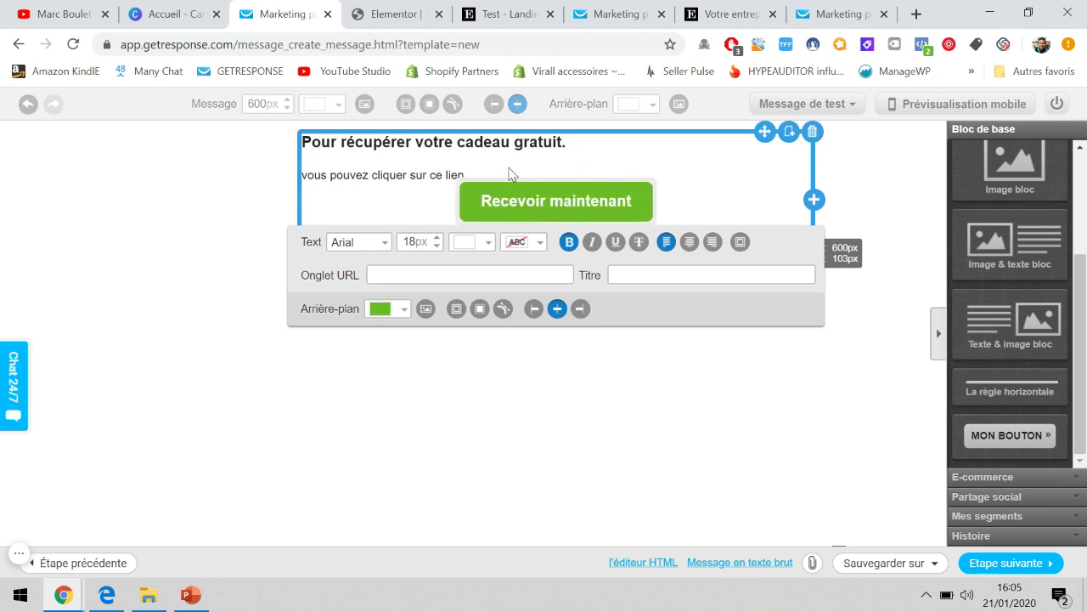
left_click(437, 275)
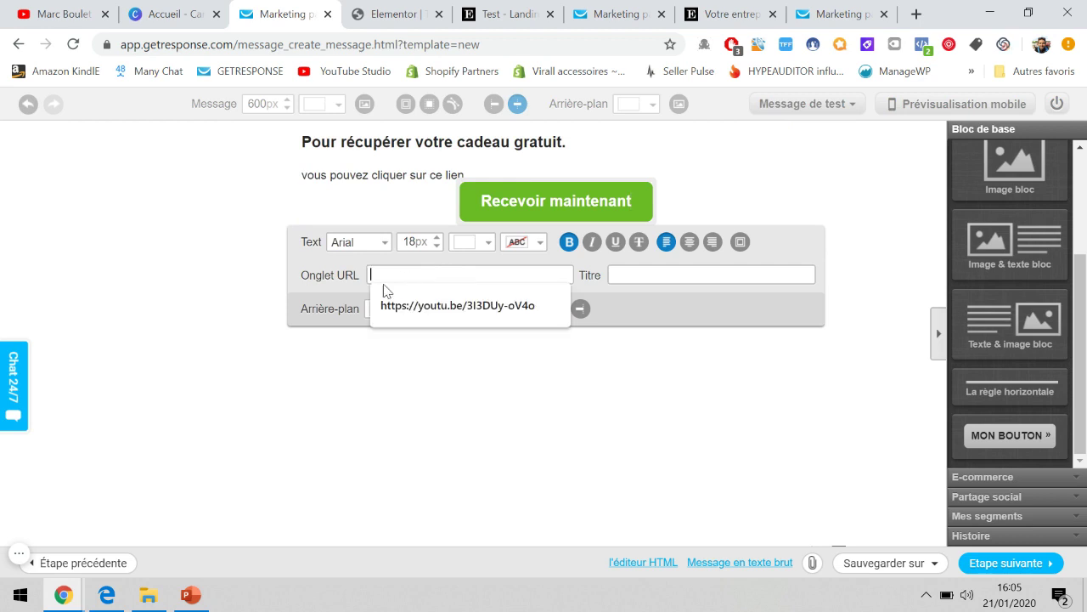
left_click(355, 285)
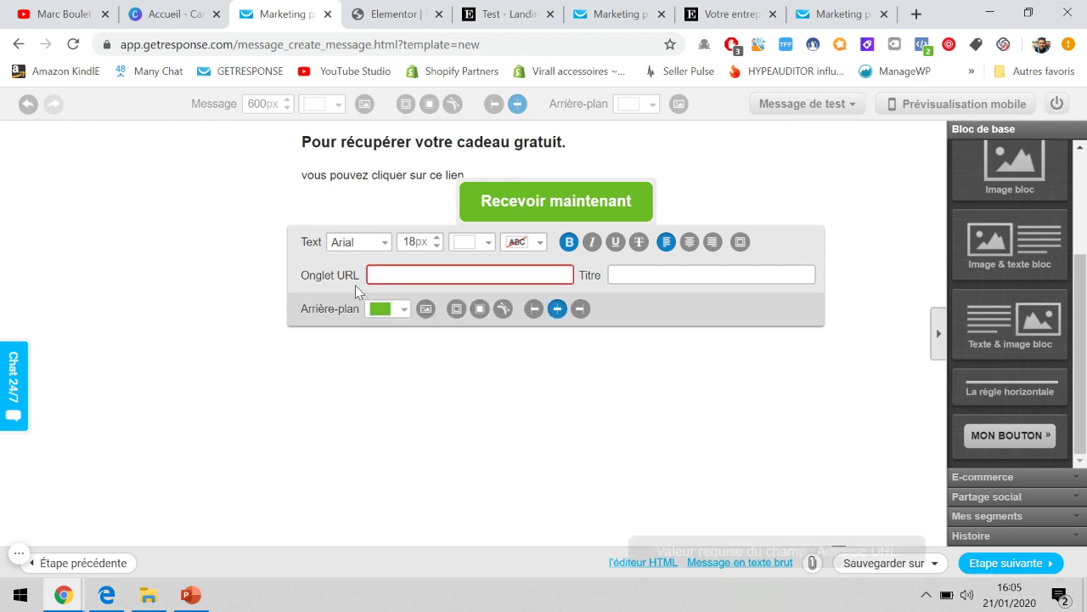
triple_click(539, 202)
type("Voir la vidé")
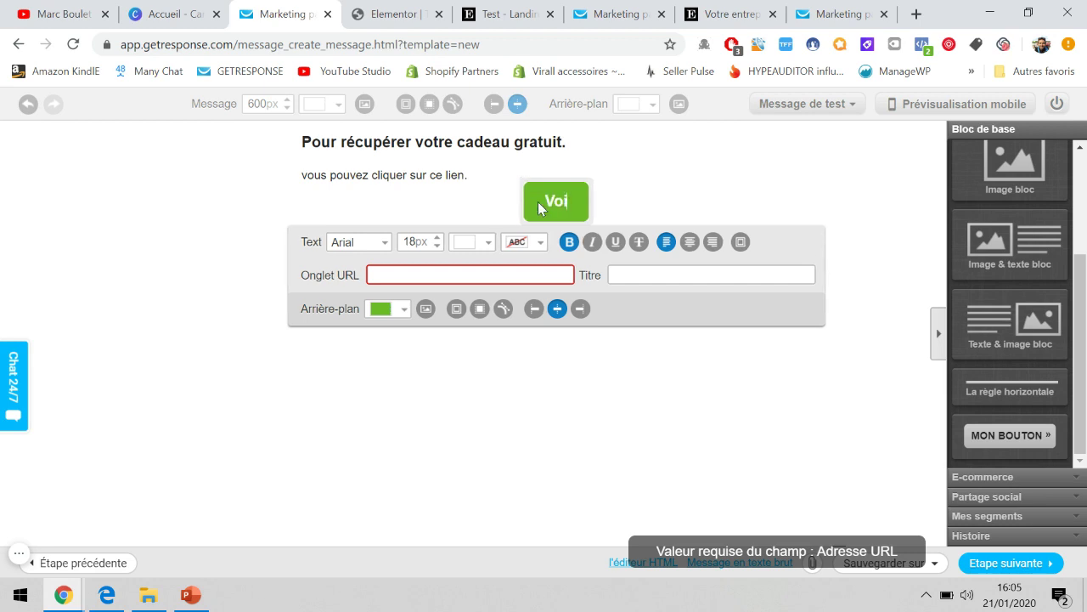
type("tout de suite")
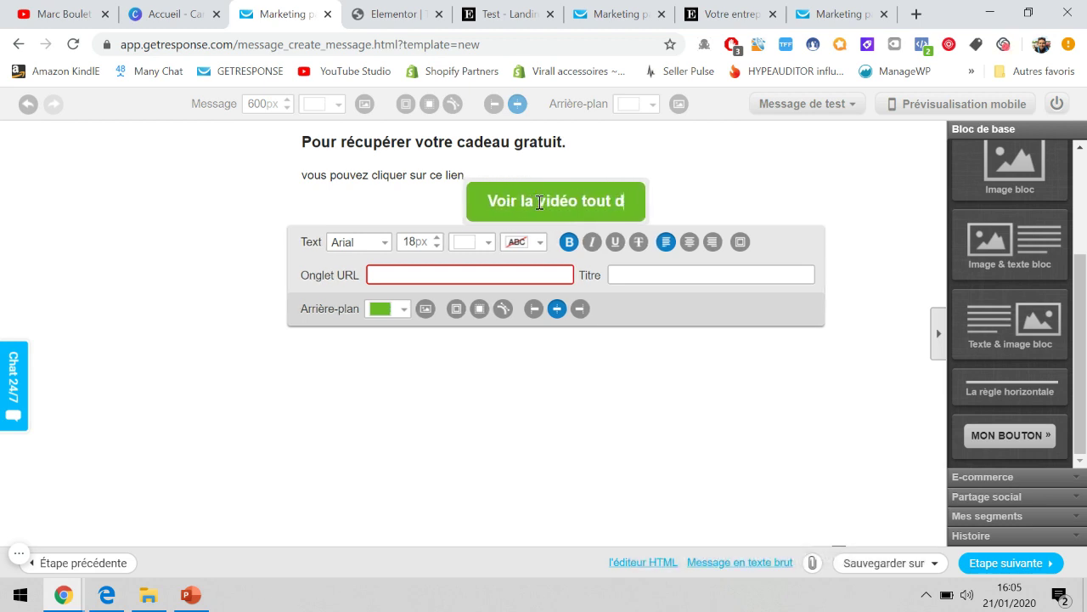
Copy the Stripe video's link address from the YouTube channel tab.
left_click(87, 10)
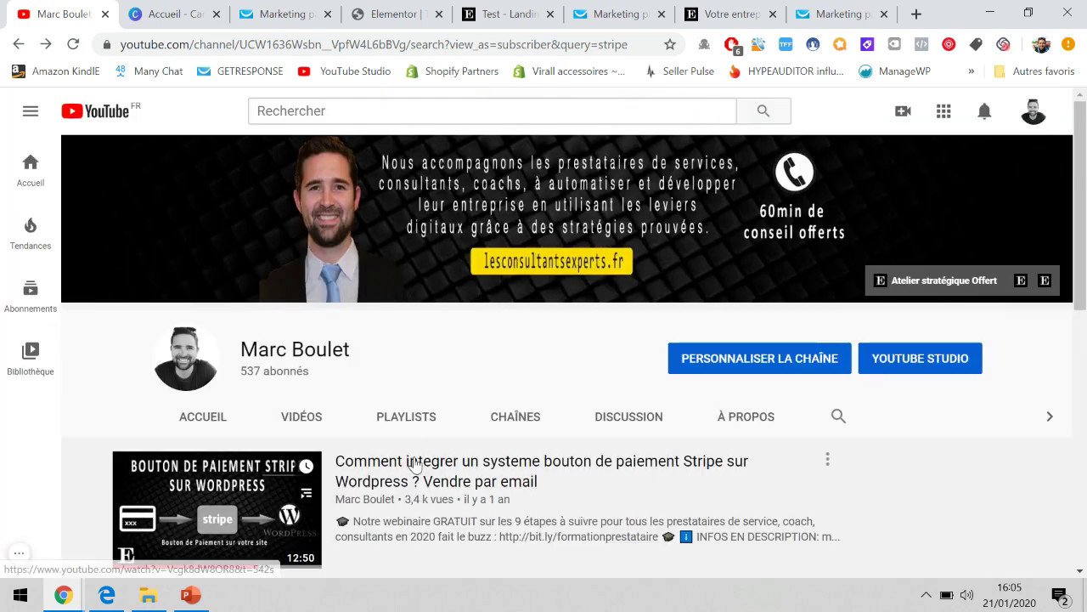
right_click(415, 460)
left_click(476, 386)
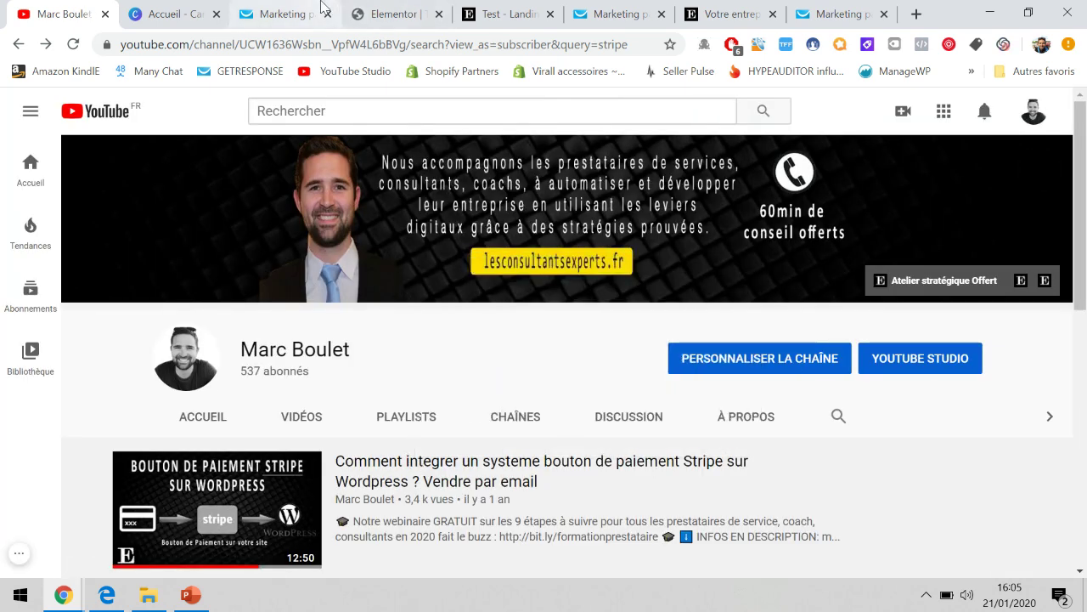
left_click(439, 8)
left_click(845, 8)
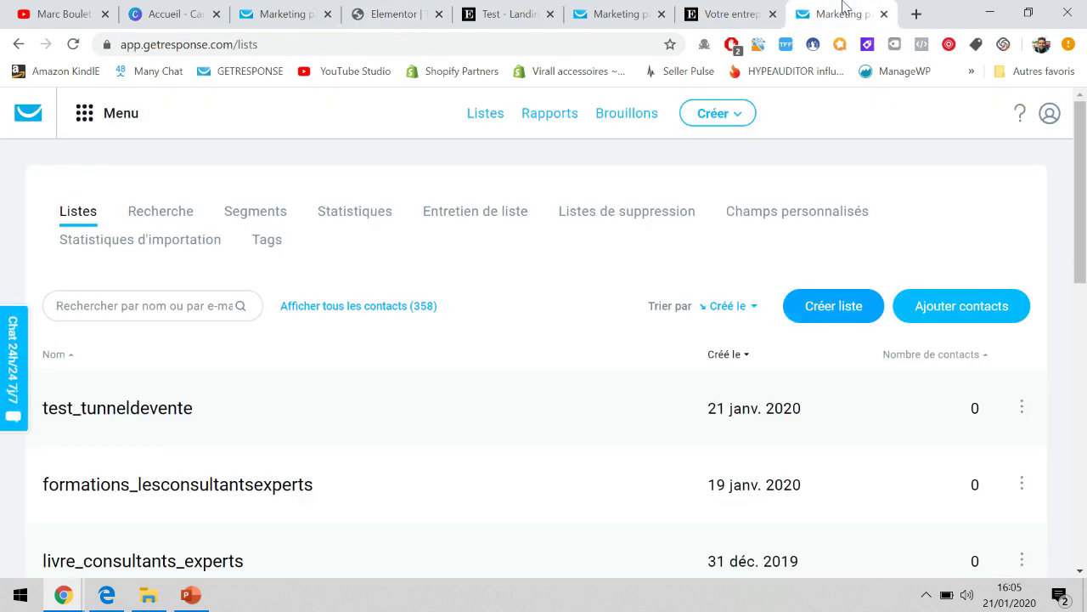
left_click(621, 9)
Paste the copied YouTube video link as the button's URL and close the button settings.
left_click(308, 11)
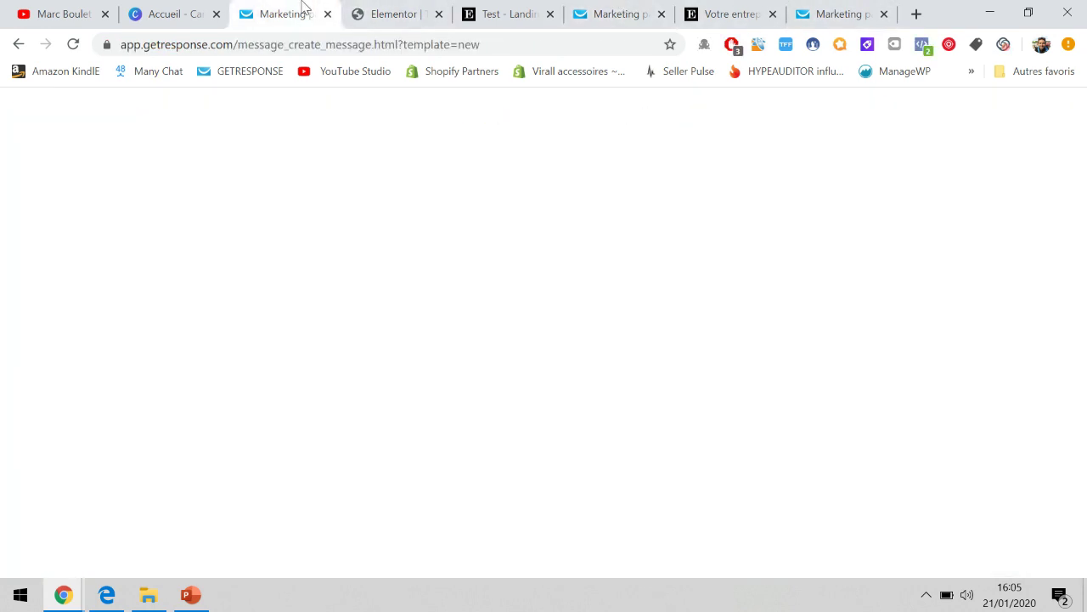
left_click(496, 274)
key("ctrl+v")
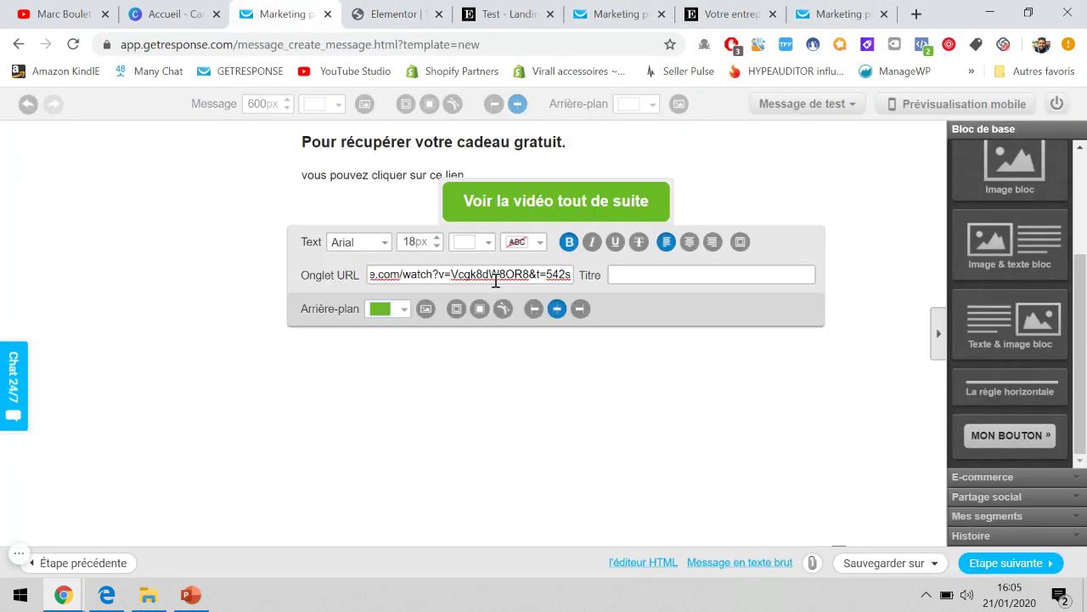
left_click(548, 371)
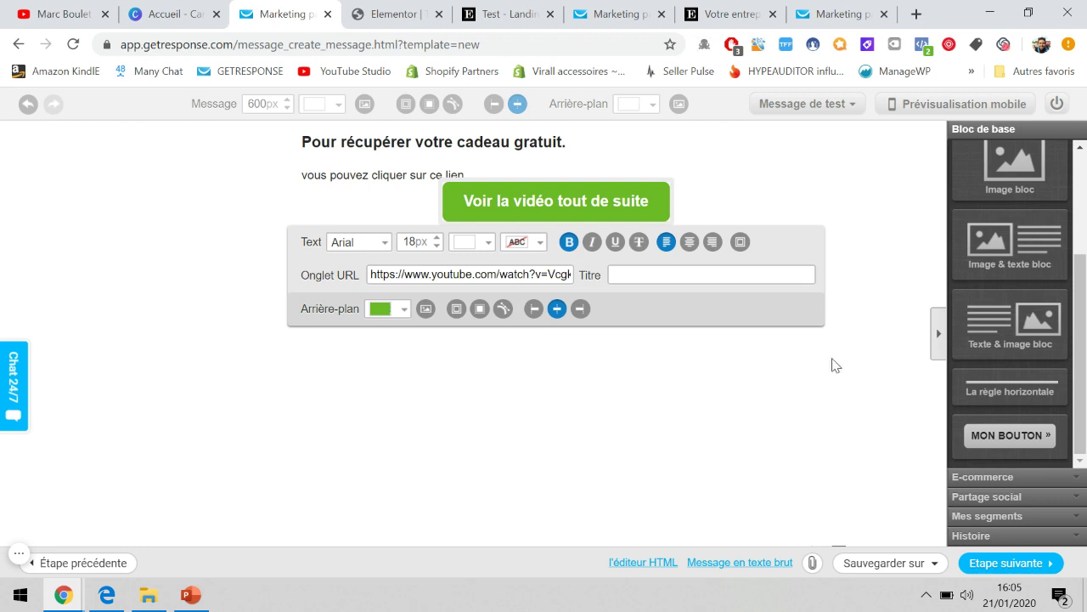
left_click(556, 194)
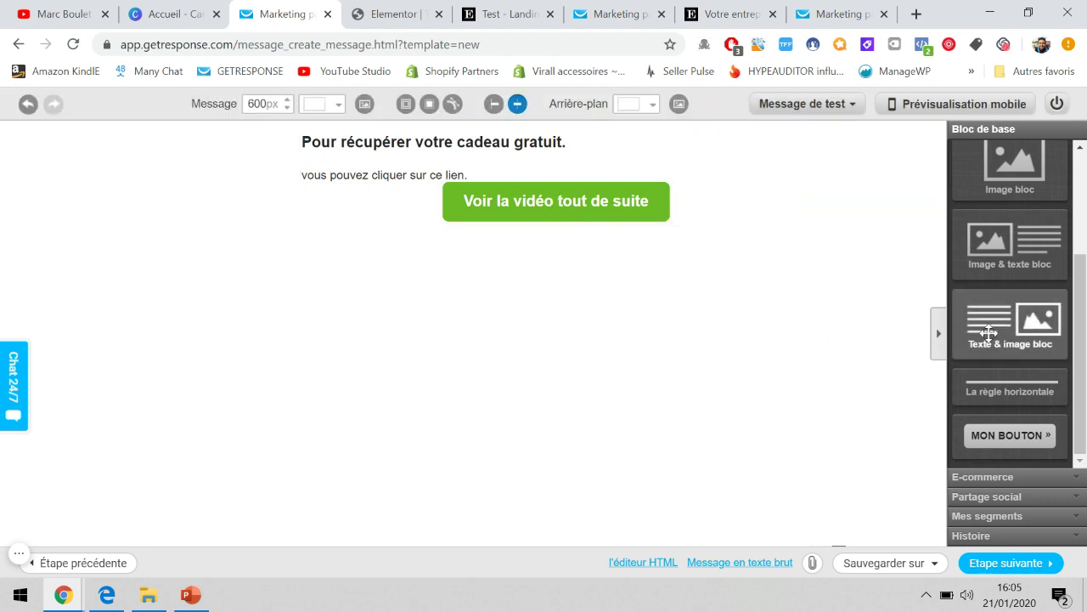
scroll(998, 322, "up", 3)
Add a text block starting 'Merci pour votre confiance,' announcing upcoming helpful emails, with a signature line.
left_click_drag(1011, 242, 581, 244)
triple_click(459, 270)
key("ctrl+a")
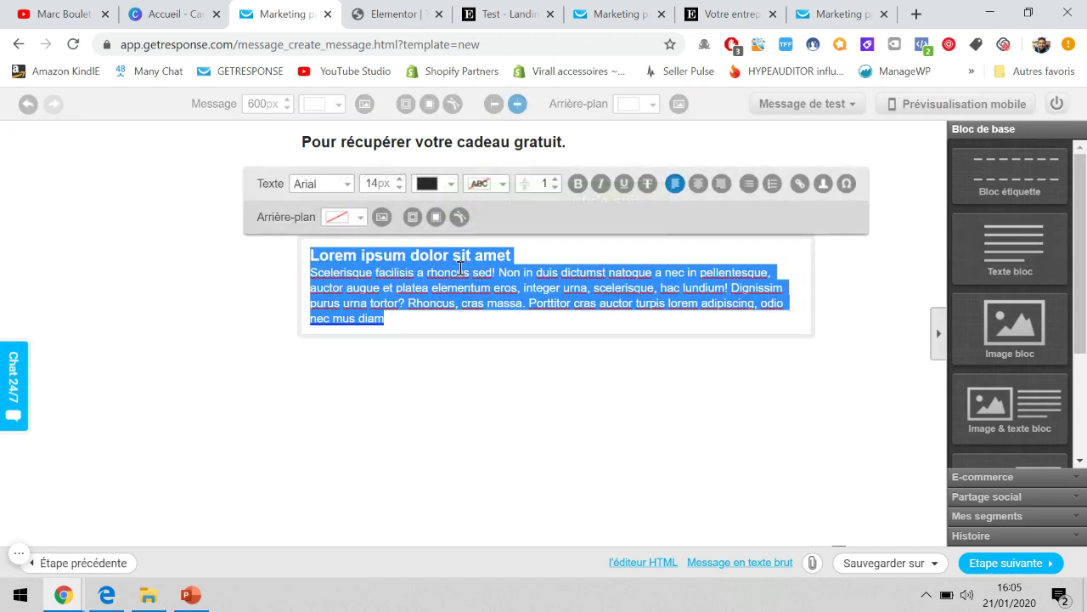
type("Merci pour votre confiance,")
key("Return")
type("Vous")
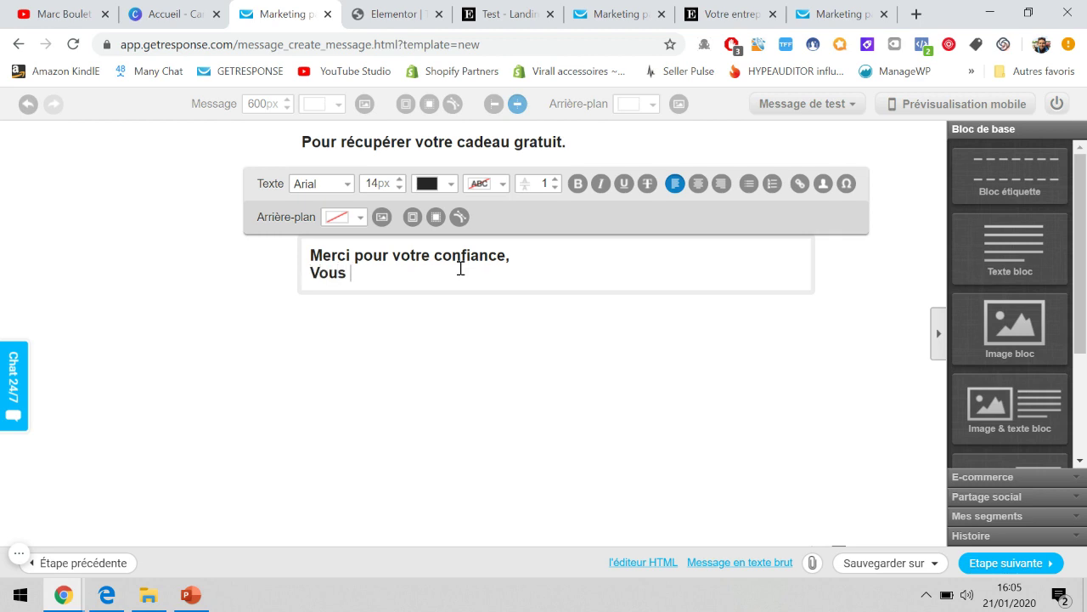
type(" recevrez ces prochains jou")
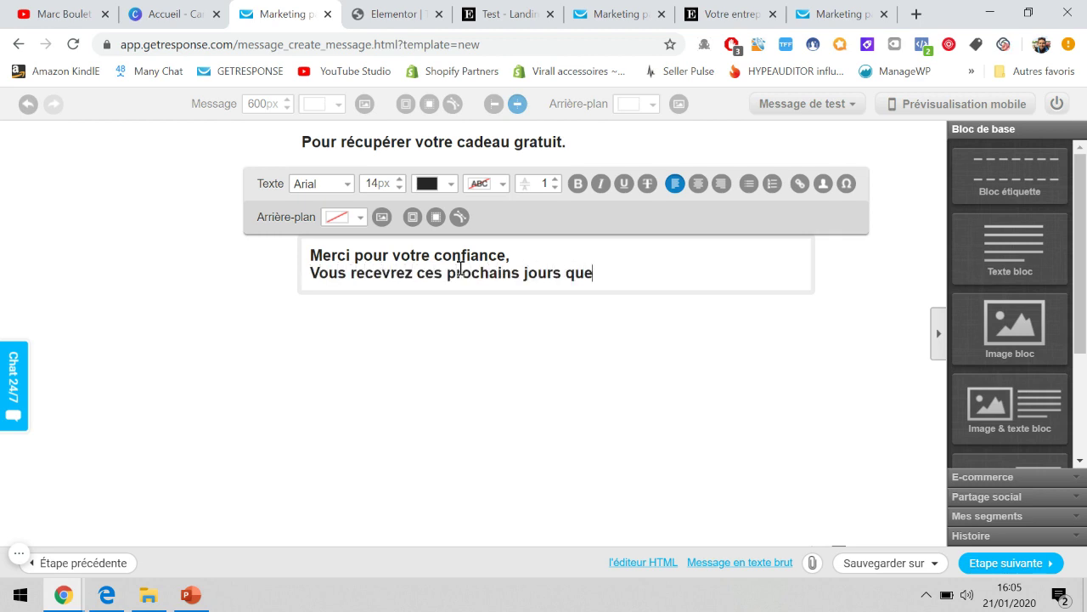
type("rs des emails pour vous aider à avancve")
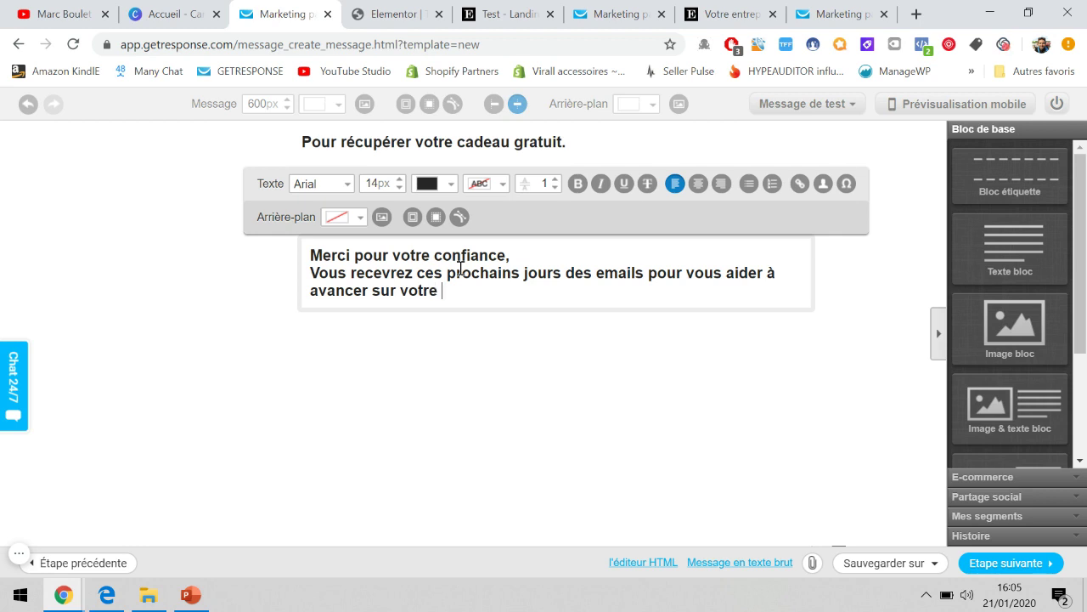
type("eprise.")
key("Return")
key("Return")
type("Mar")
right_click(640, 373)
left_click(625, 386)
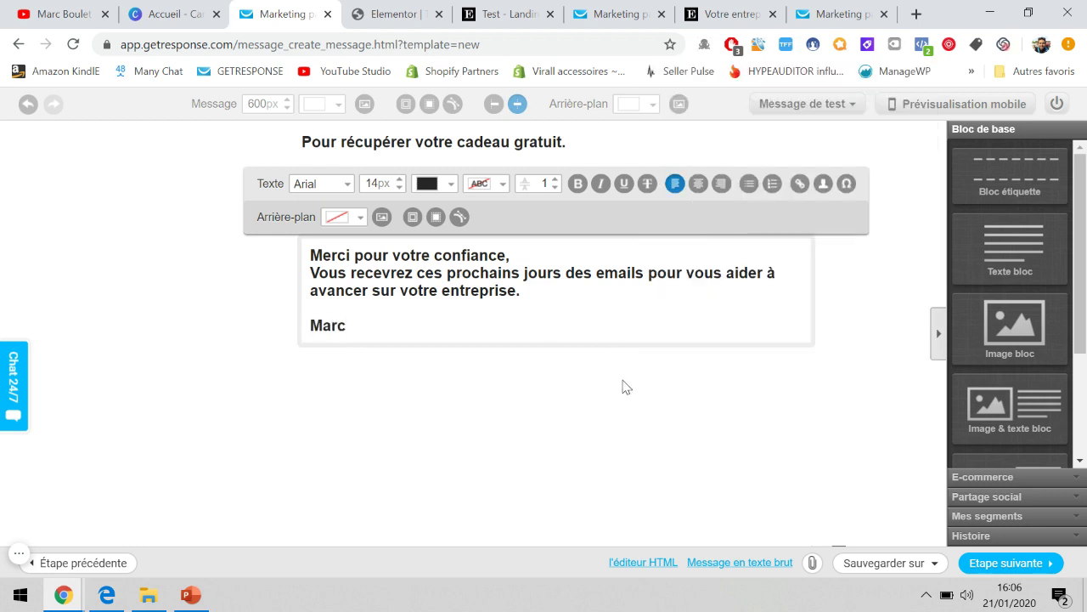
left_click(881, 257)
Show the email's mobile preview, check the video button block, then continue with Etape suivante.
left_click(920, 105)
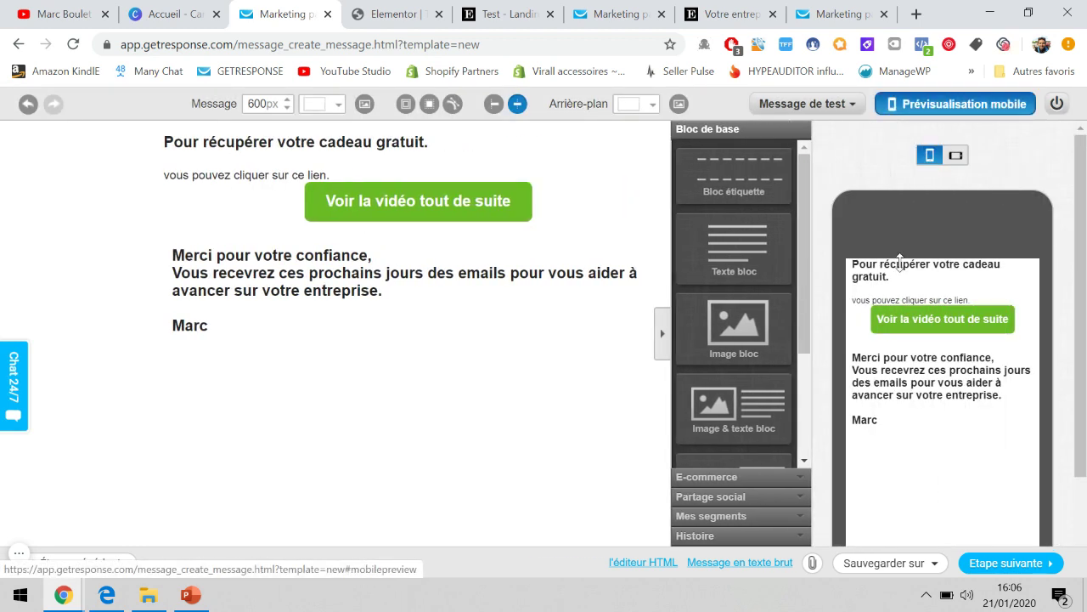
left_click(311, 175)
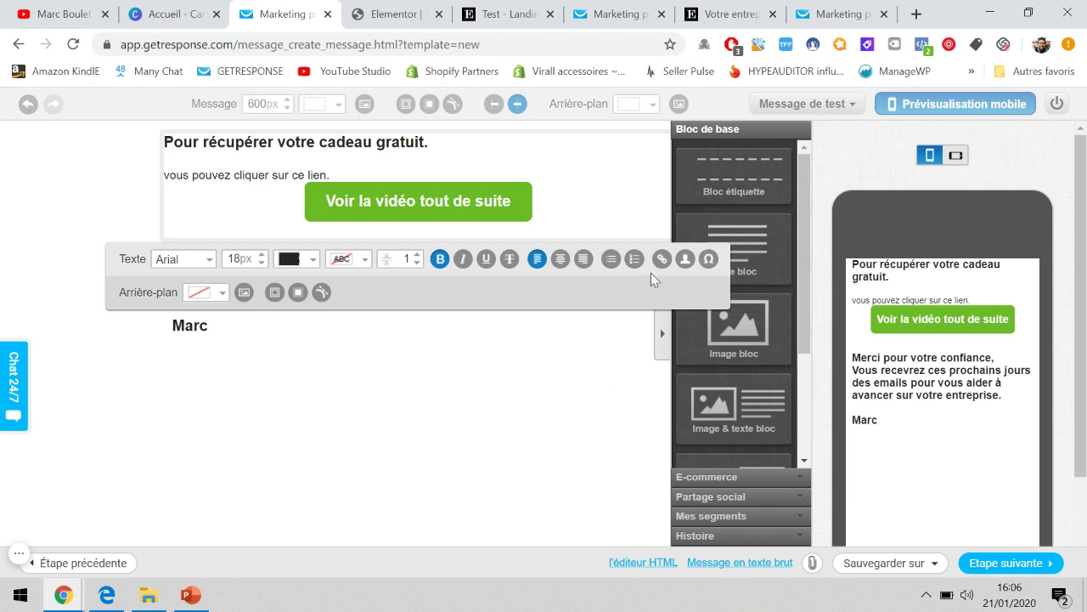
left_click(611, 221)
left_click(85, 197)
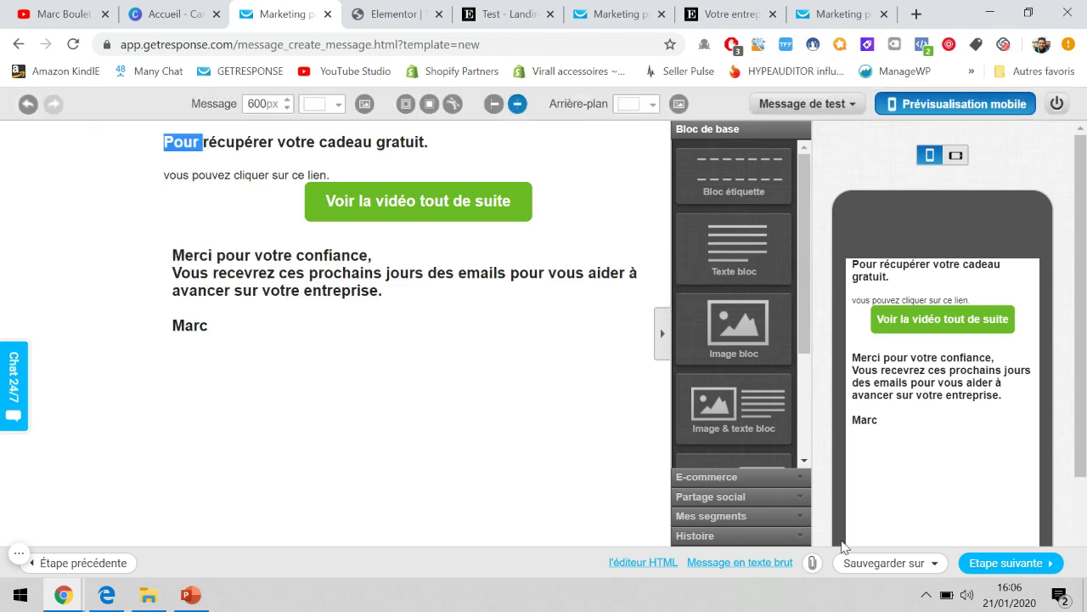
left_click(1003, 565)
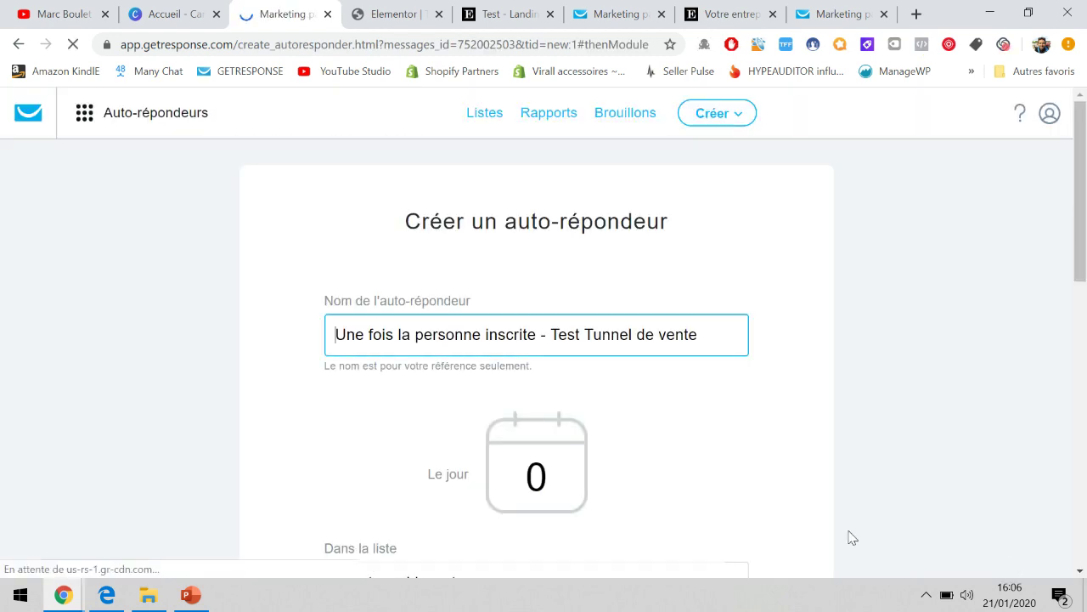
Publish the day-0 autoresponder sending immediately to test_tunneldevente with Enregistrer et publier.
scroll(556, 279, "down", 3)
scroll(558, 280, "down", 5)
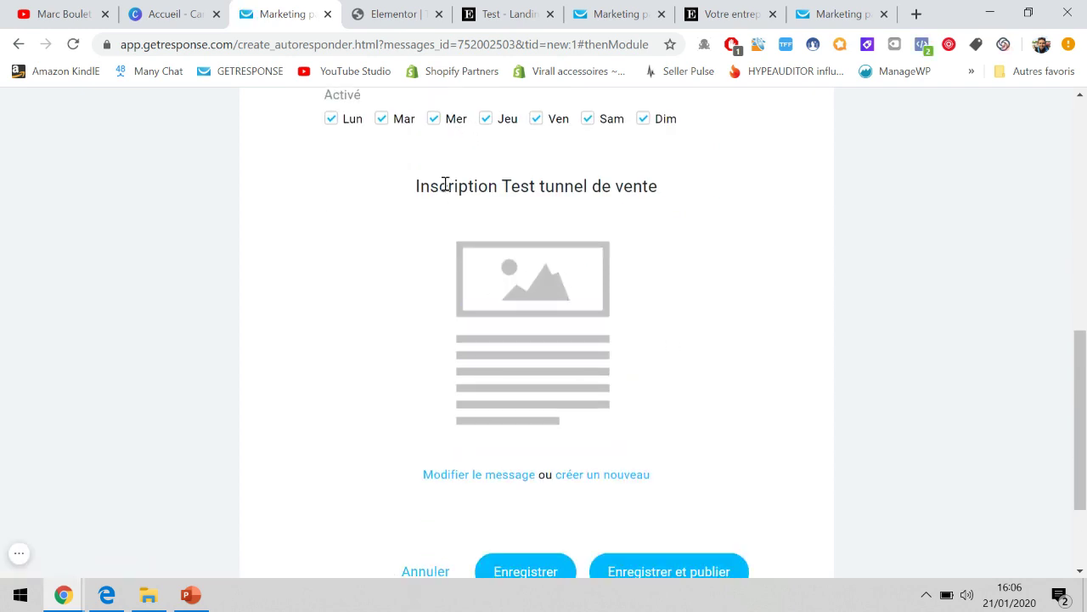
scroll(697, 212, "down", 1)
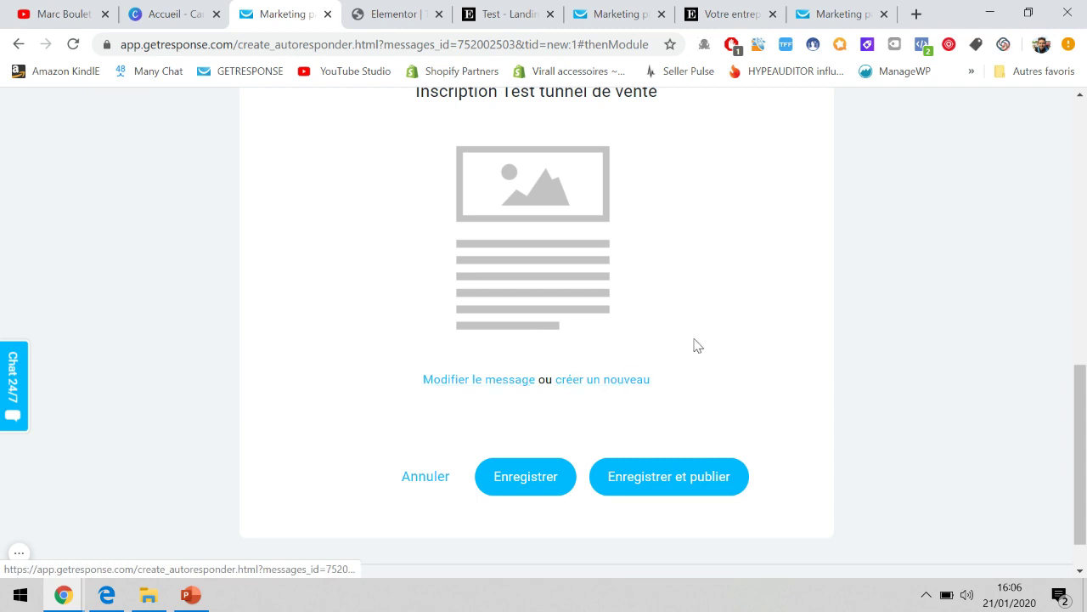
scroll(696, 345, "up", 6)
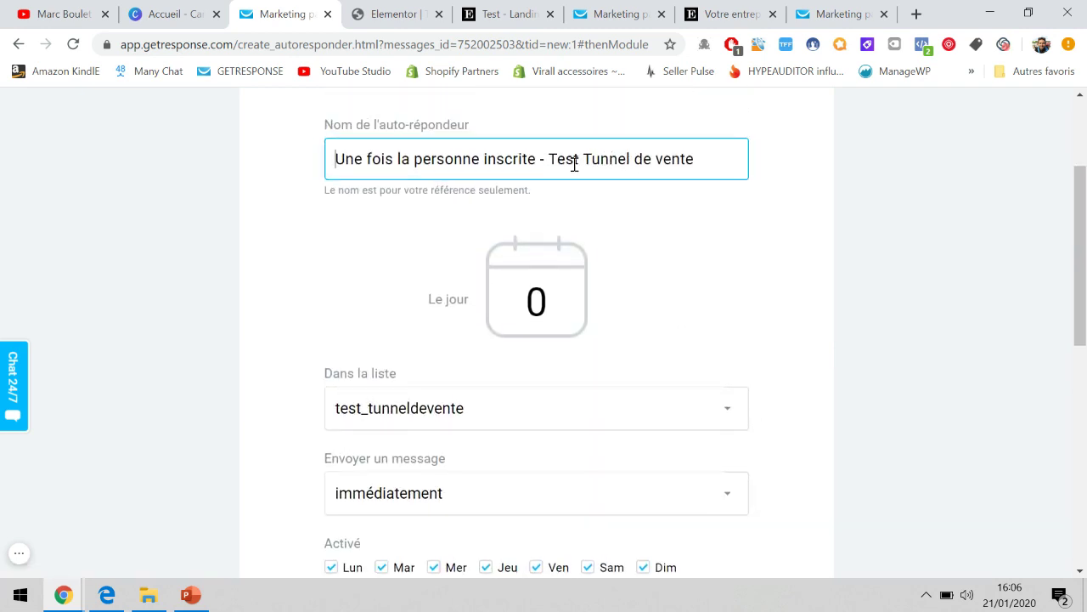
scroll(574, 164, "down", 2)
scroll(552, 150, "down", 1)
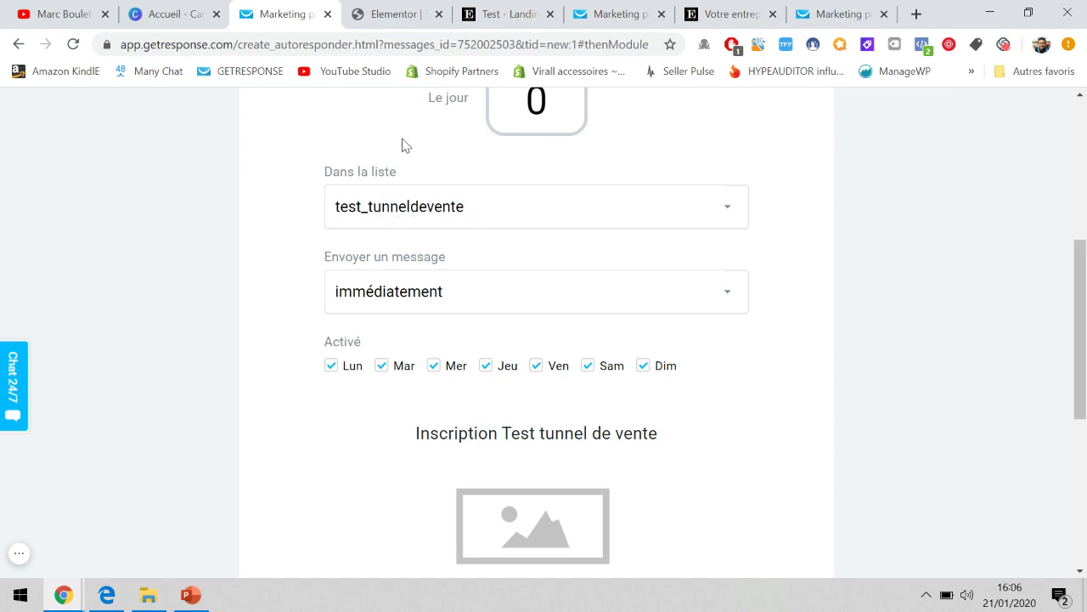
scroll(403, 145, "down", 2)
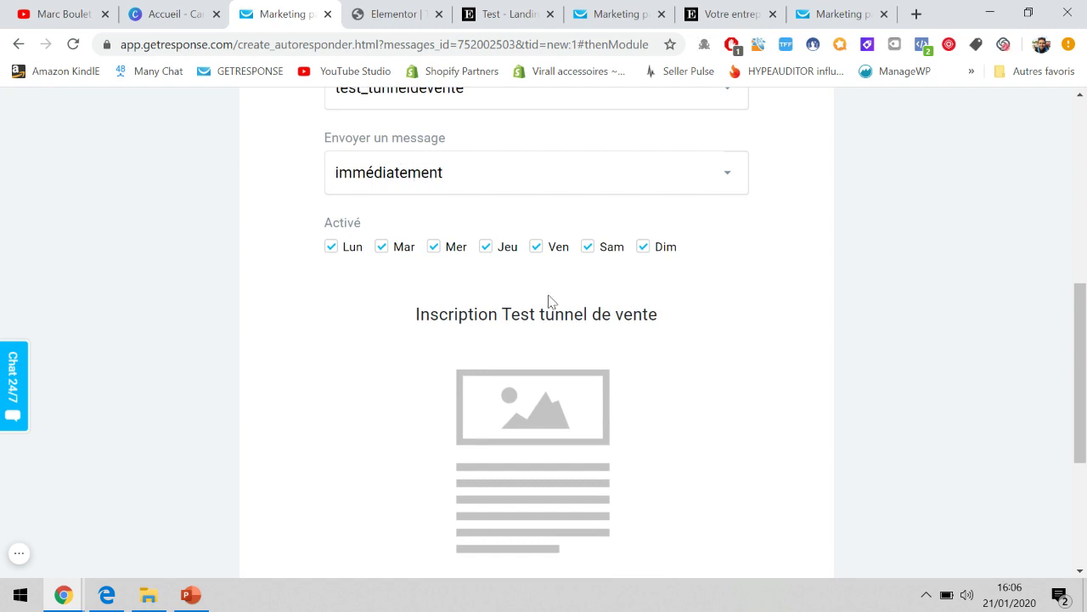
scroll(549, 300, "down", 3)
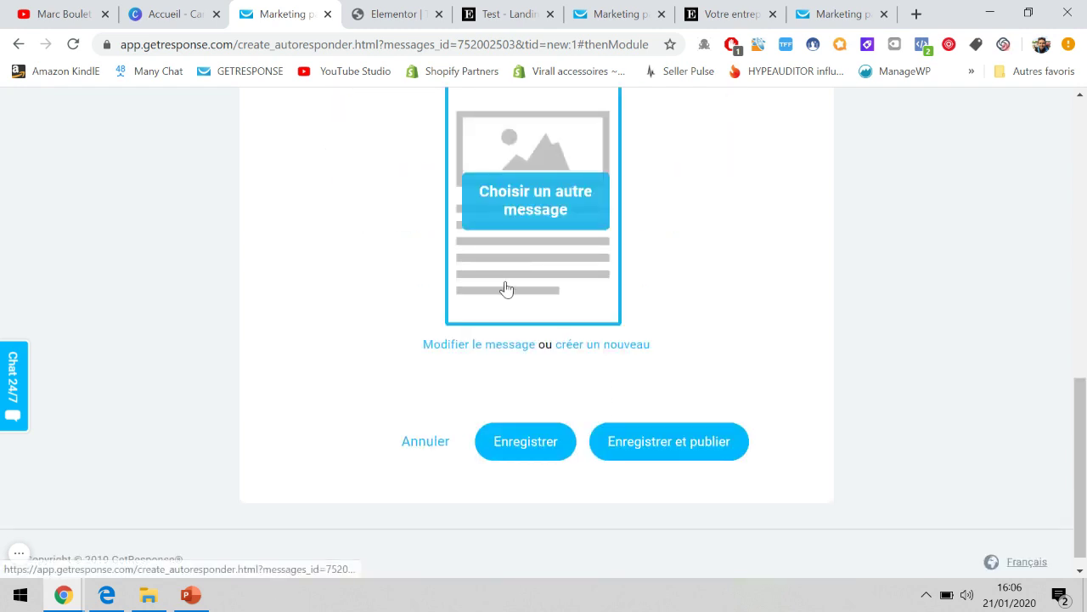
left_click(638, 437)
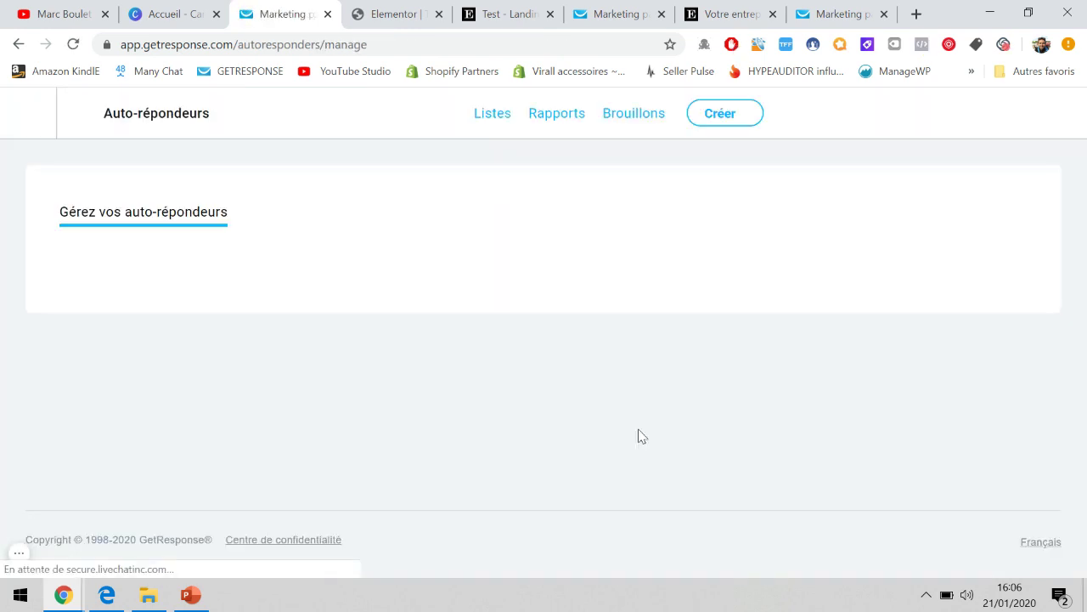
Check the autoresponder on day 0 of the calendar, then show the PowerPoint 'Tunnel de conversion' slide.
scroll(520, 318, "down", 1)
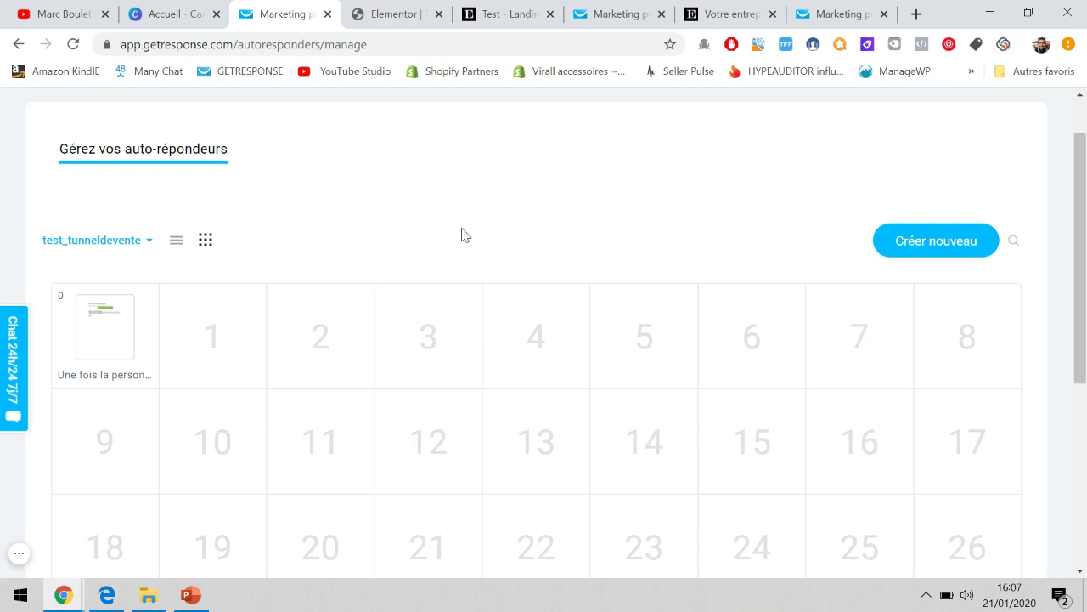
left_click(190, 594)
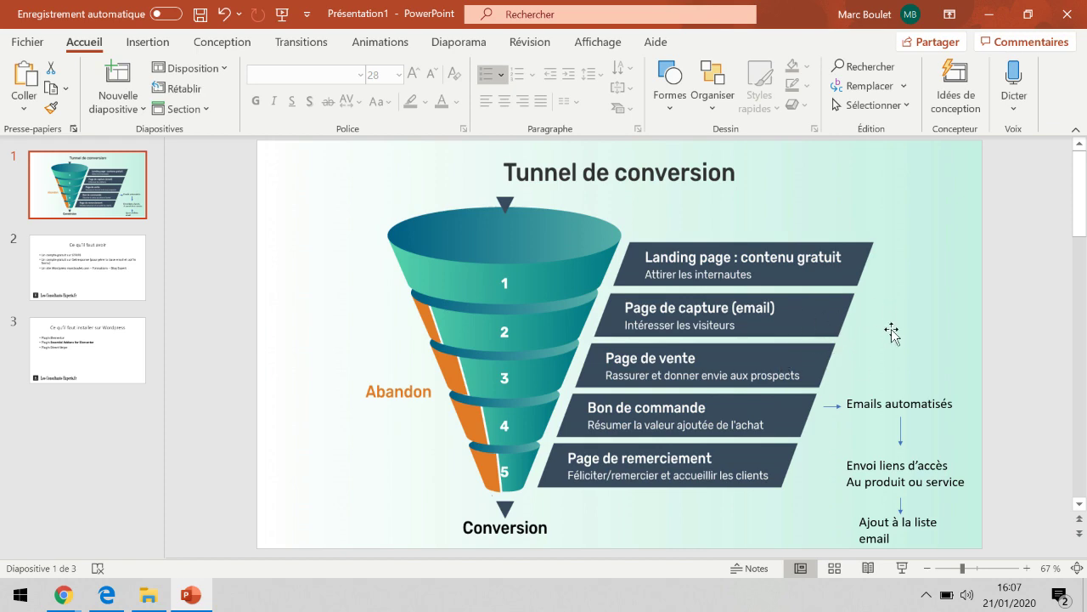
Switch between the PowerPoint funnel slide and GetResponse, ending on the test_tunneldevente autoresponder calendar.
mouse_move(63, 595)
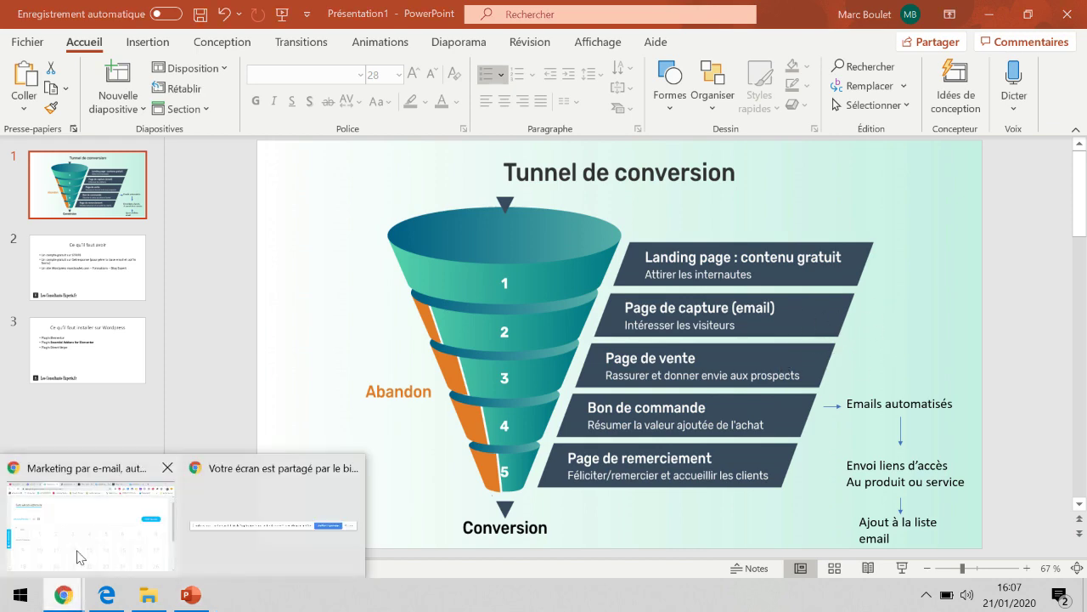
left_click(91, 510)
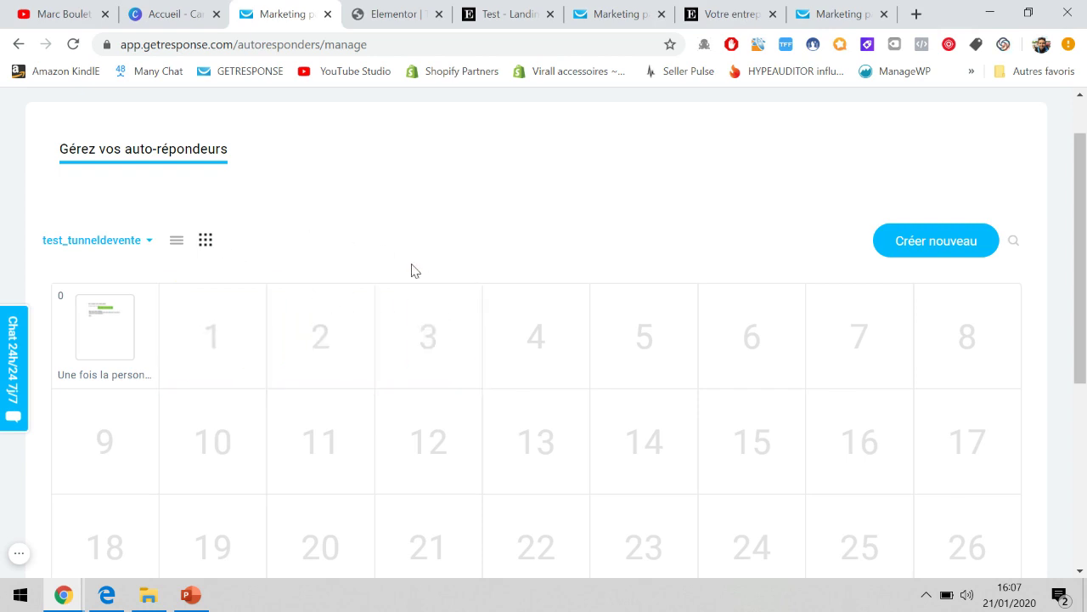
left_click(191, 595)
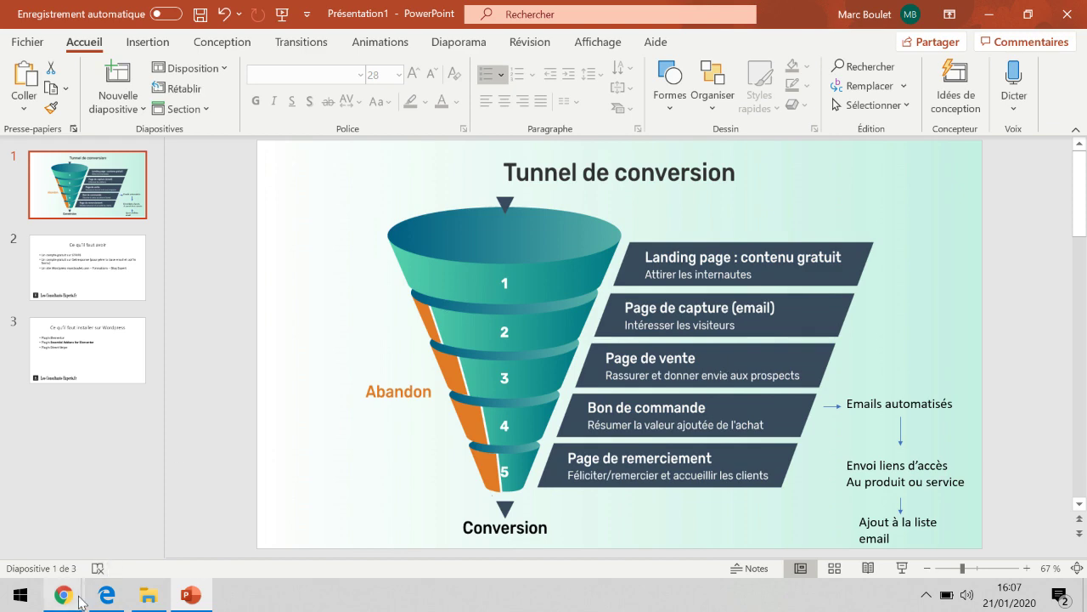
mouse_move(72, 595)
left_click(85, 552)
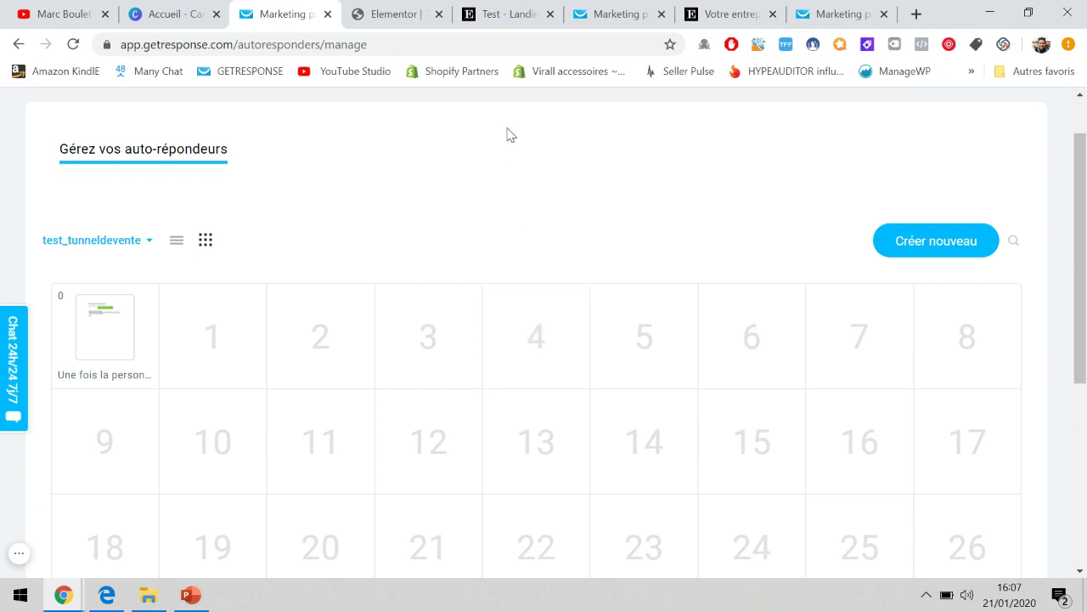
Exit Elementor via Revenir à l'éditeur WordPress and Quitter, then show the PowerPoint funnel slide.
left_click(392, 14)
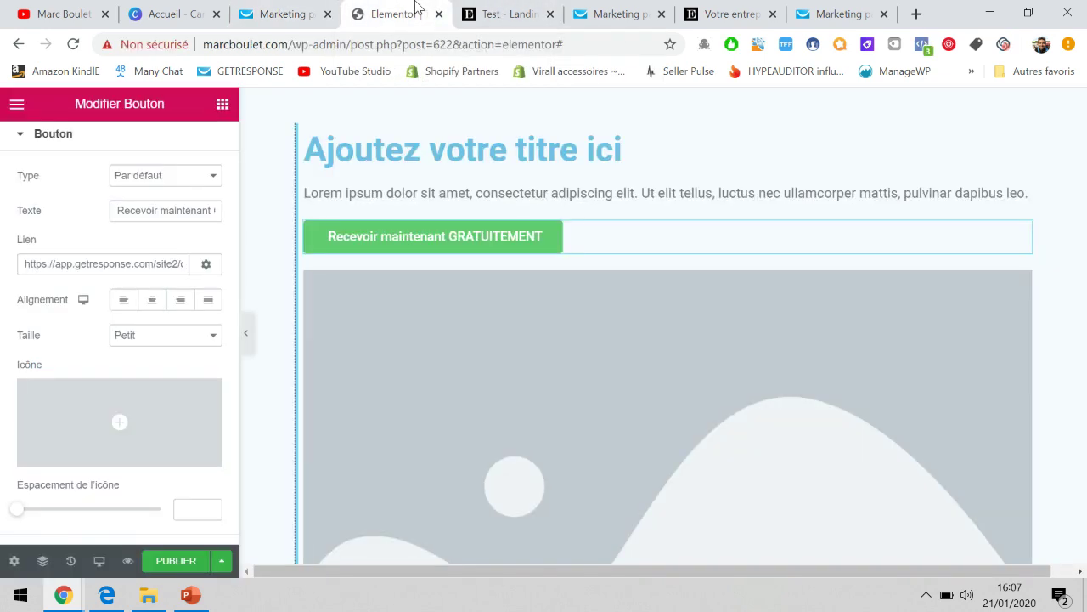
scroll(531, 262, "down", 3)
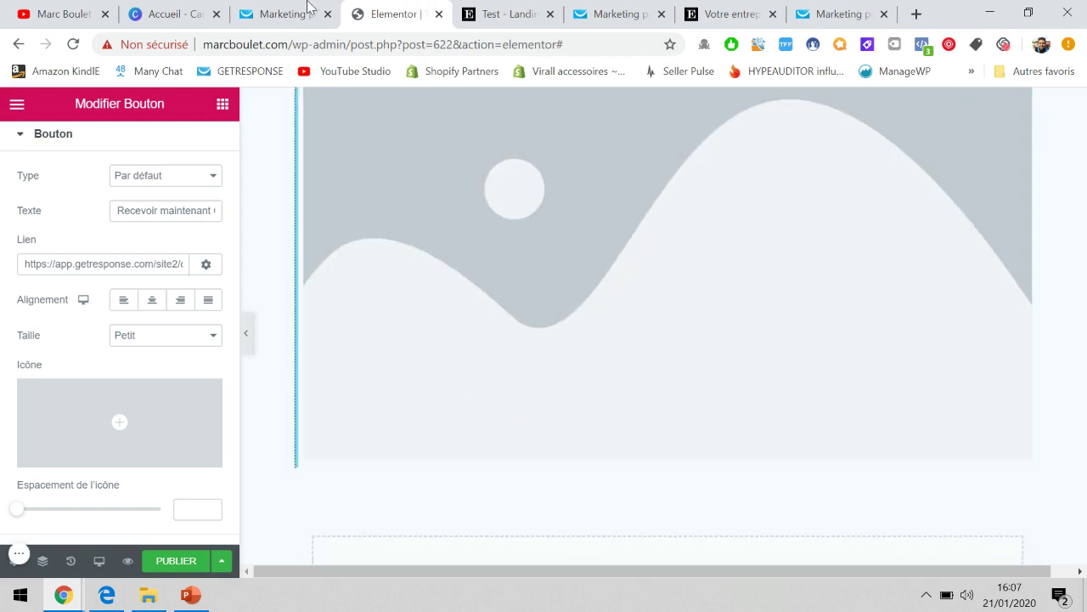
left_click(19, 72)
left_click(689, 158)
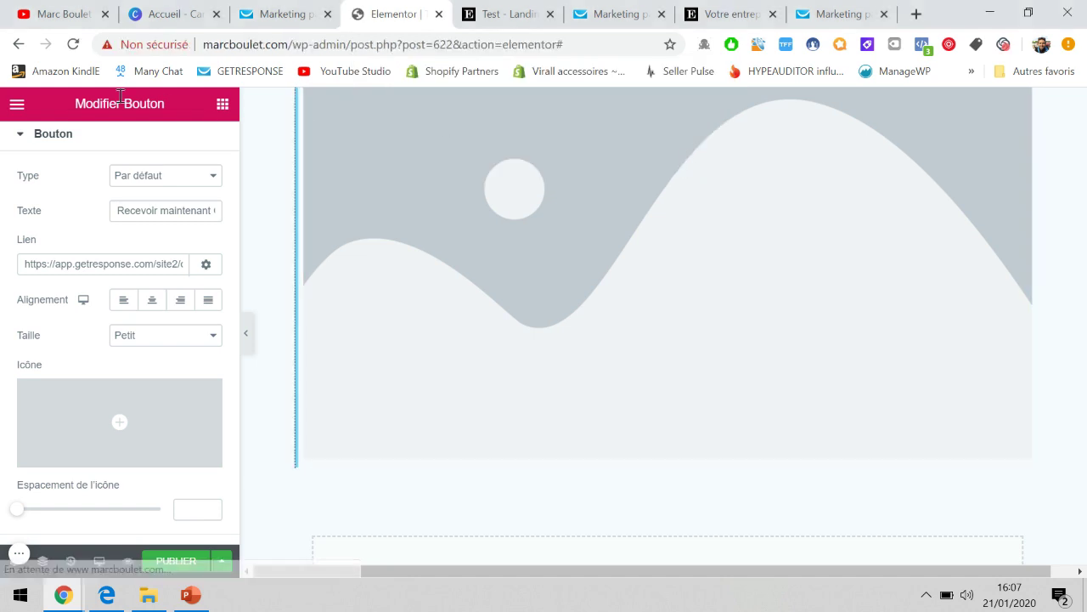
left_click(17, 104)
left_click(17, 105)
left_click(17, 104)
scroll(132, 341, "down", 1)
left_click(102, 484)
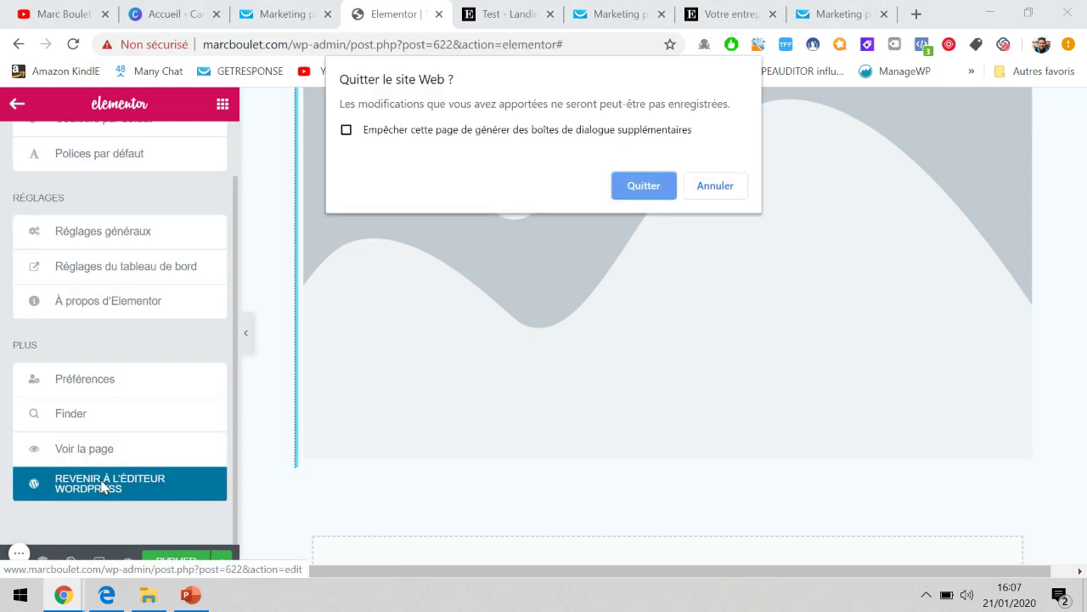
left_click(644, 186)
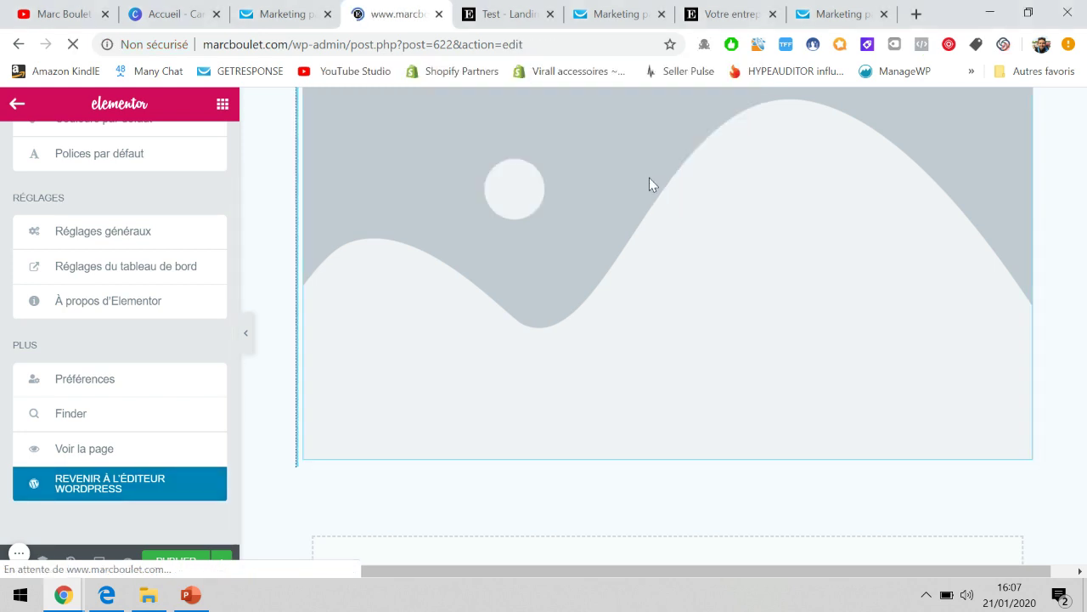
left_click(192, 598)
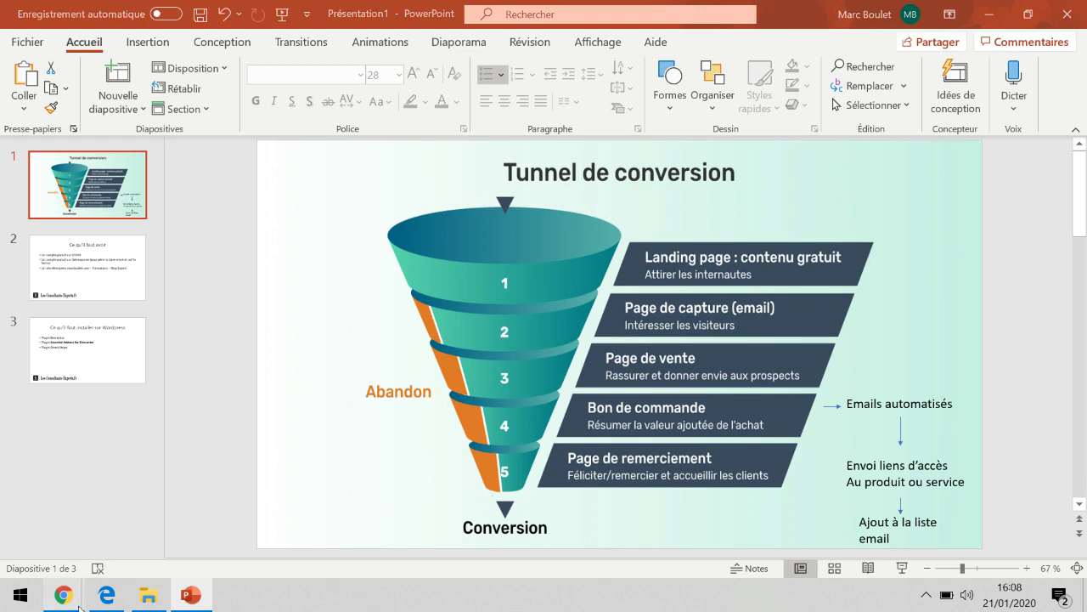
Bring the WordPress 'Modifier la page' window for the landing page back to the front.
mouse_move(78, 605)
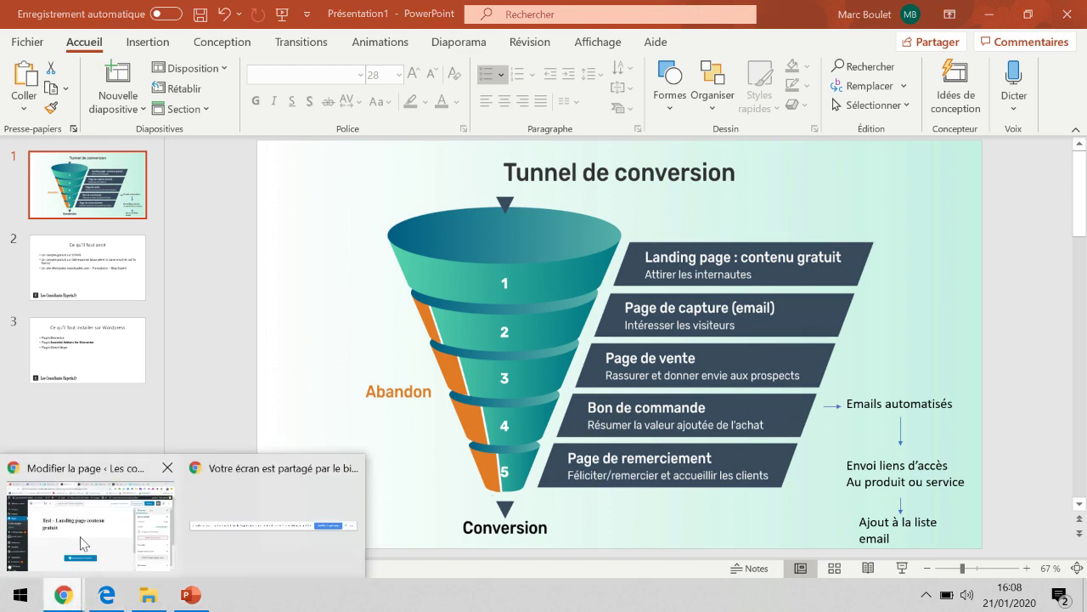
left_click(89, 519)
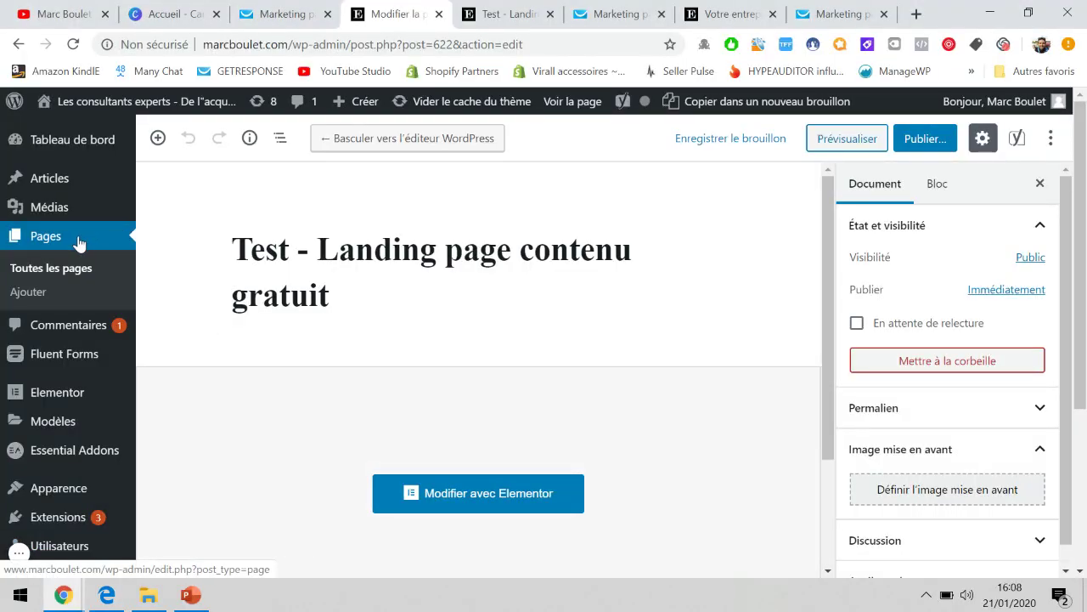
Create a new WordPress page titled 'Merci pour votre achat'.
left_click(32, 296)
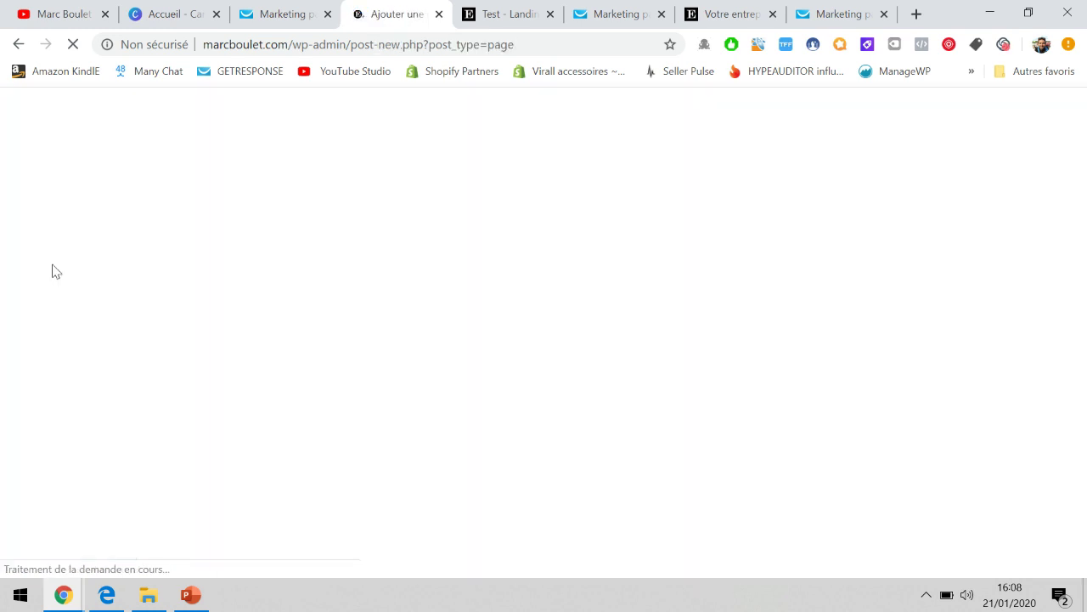
type("Re")
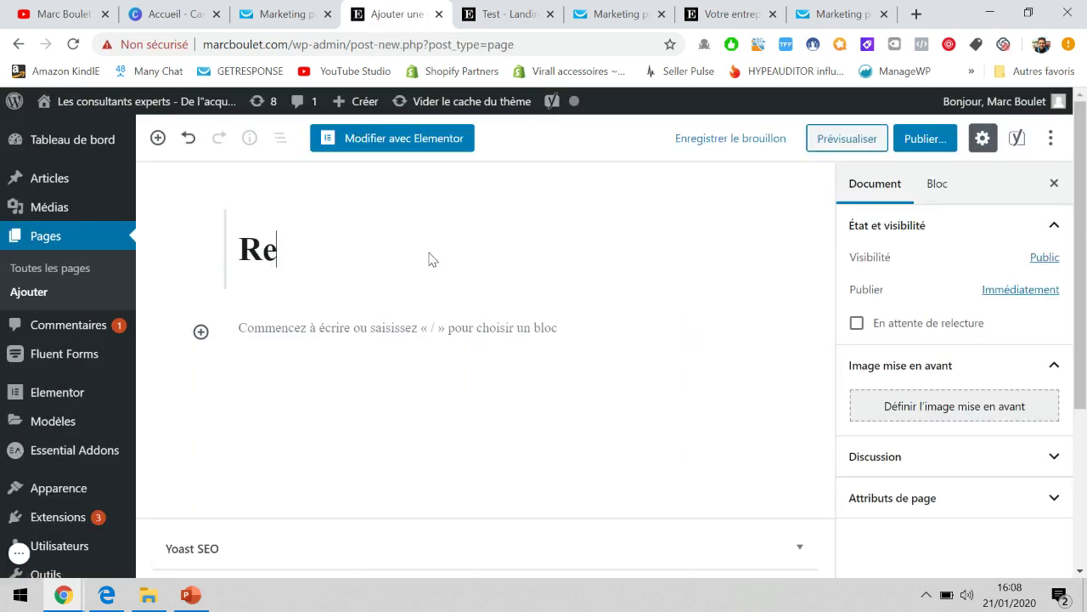
type("merciement")
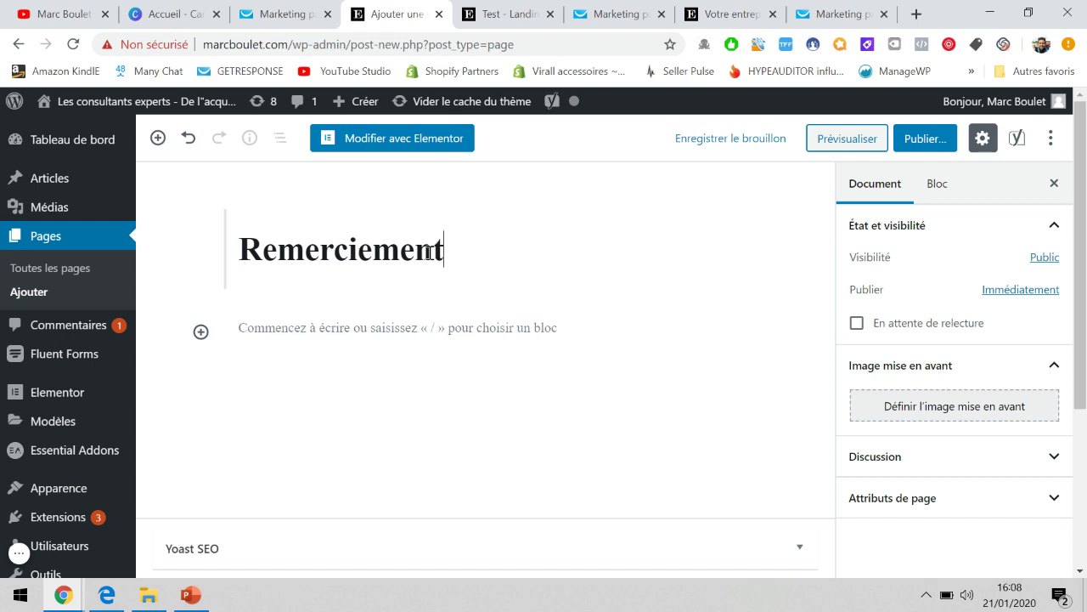
key("BackSpace")
key("BackSpace")
key("BackSpace")
key("BackSpace")
key("BackSpace")
key("BackSpace")
key("BackSpace")
key("BackSpace")
key("BackSpace")
key("BackSpace")
key("BackSpace")
type("Merci pour votre achat")
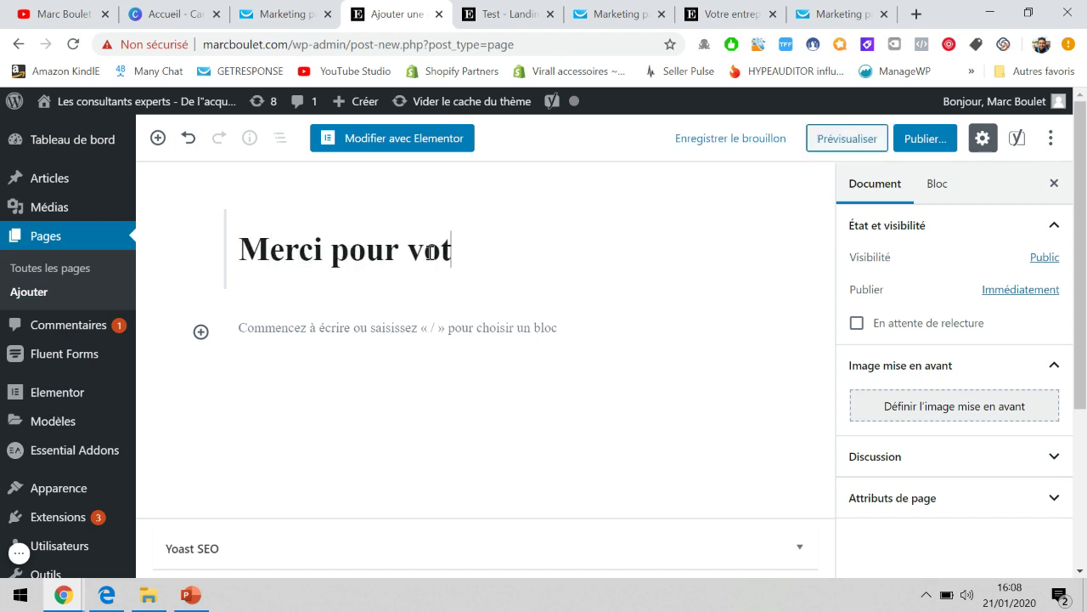
Write the access-link confirmation paragraph, then 'N'hésitez pas à vous abonner à la chaine youtube ou à aller sur notre blog.'.
left_click(422, 324)
type("Merci pour votre a")
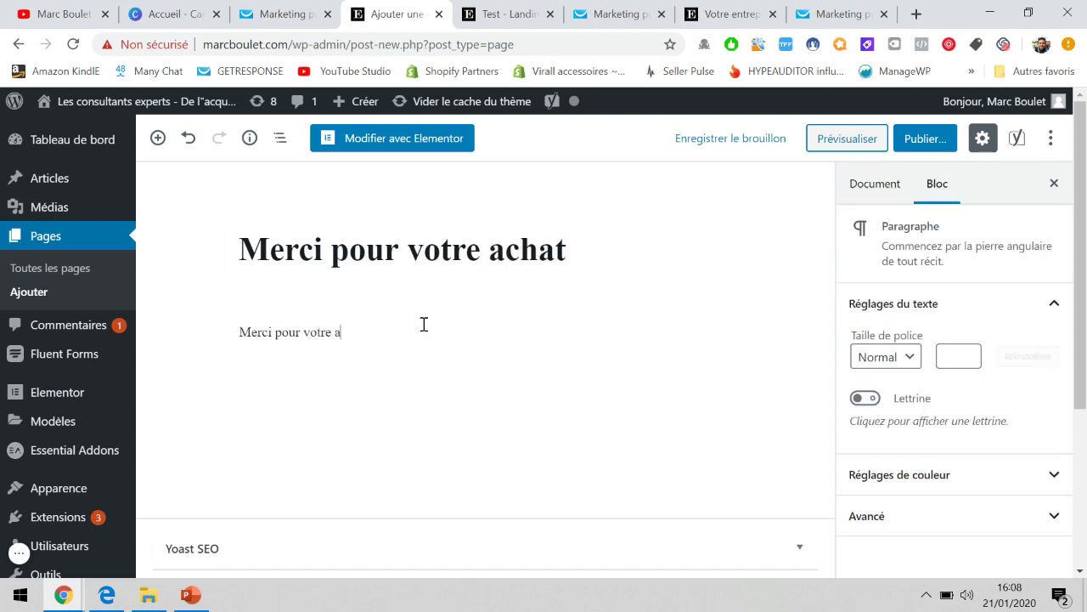
type("vous venez de recevoir par email votre lien d'accès à la formation.")
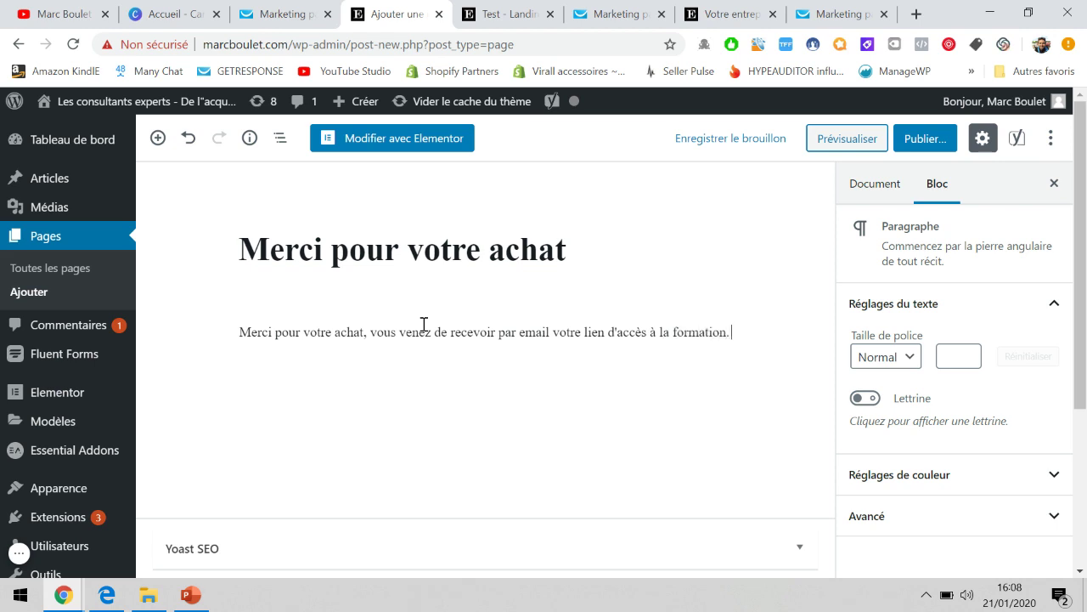
key("Return")
type("N'hésitez pas à vous abon")
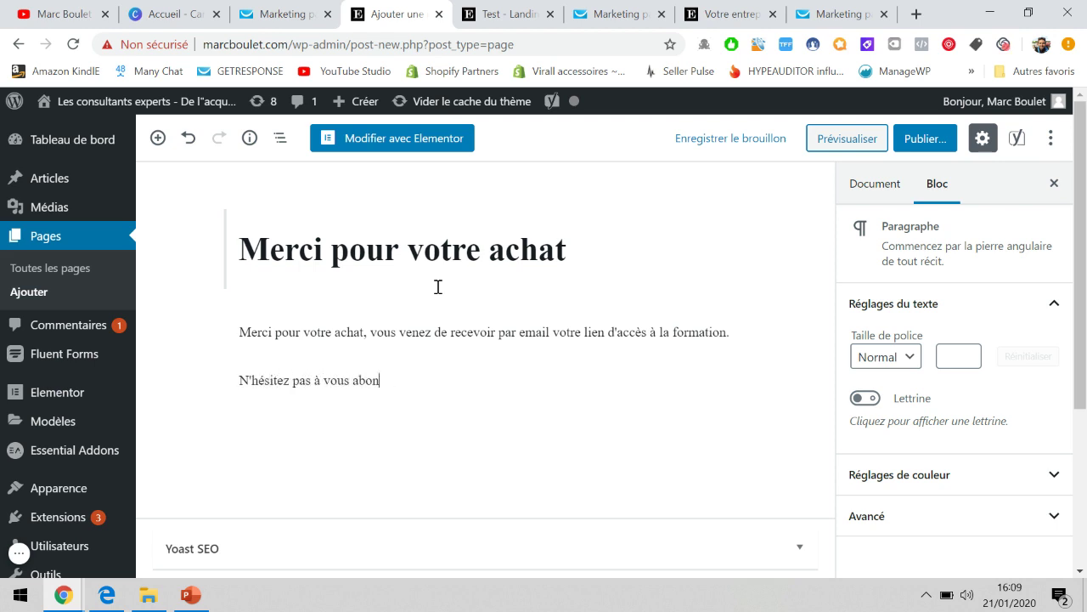
type("ner à la chaine youtube ou à a")
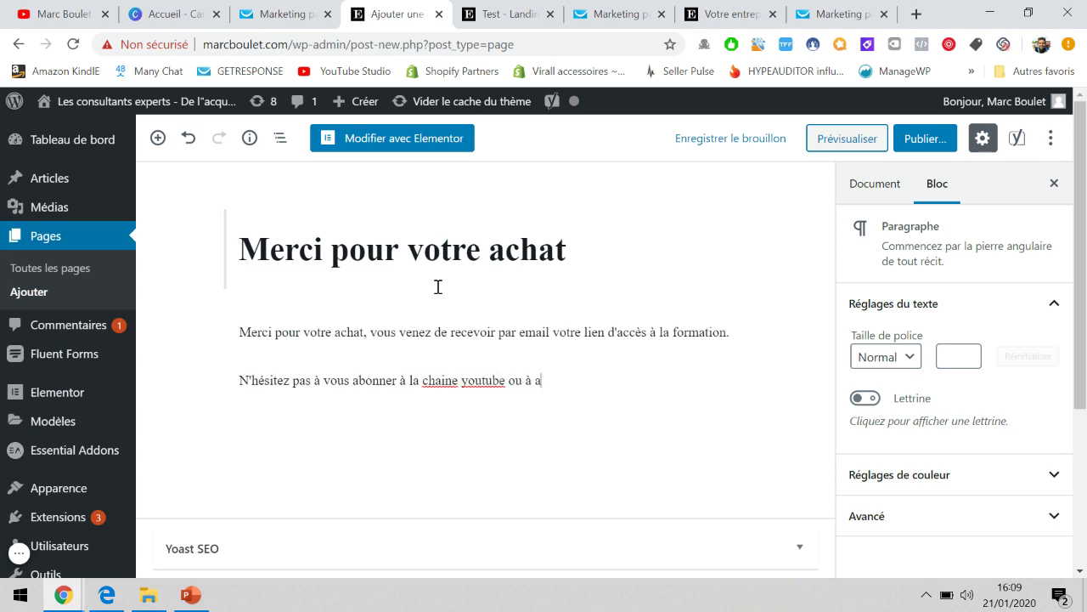
type("ller sur notre blog.")
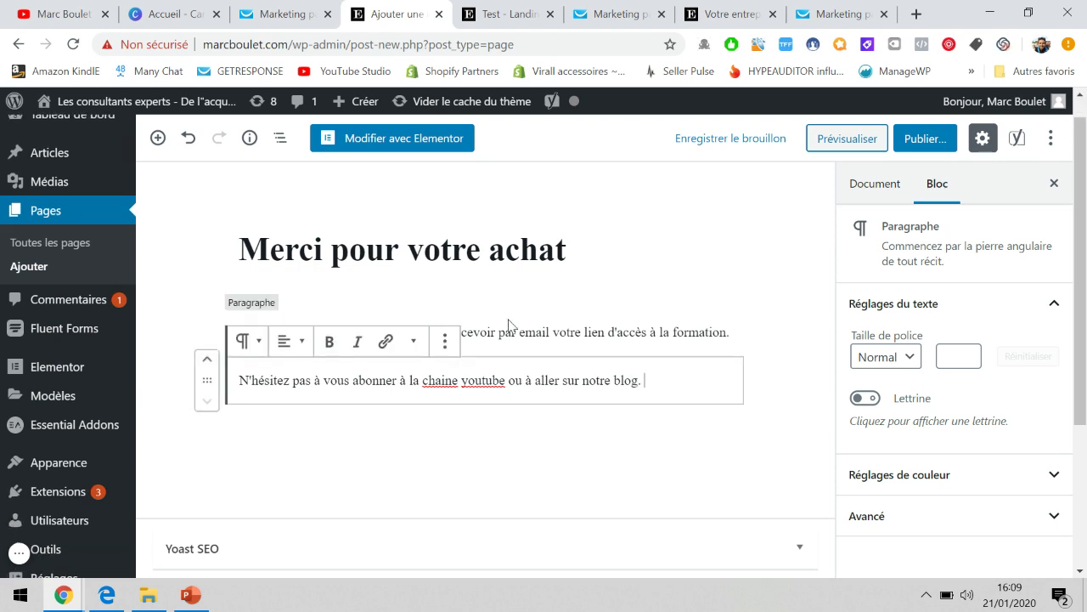
left_click_drag(639, 379, 553, 380)
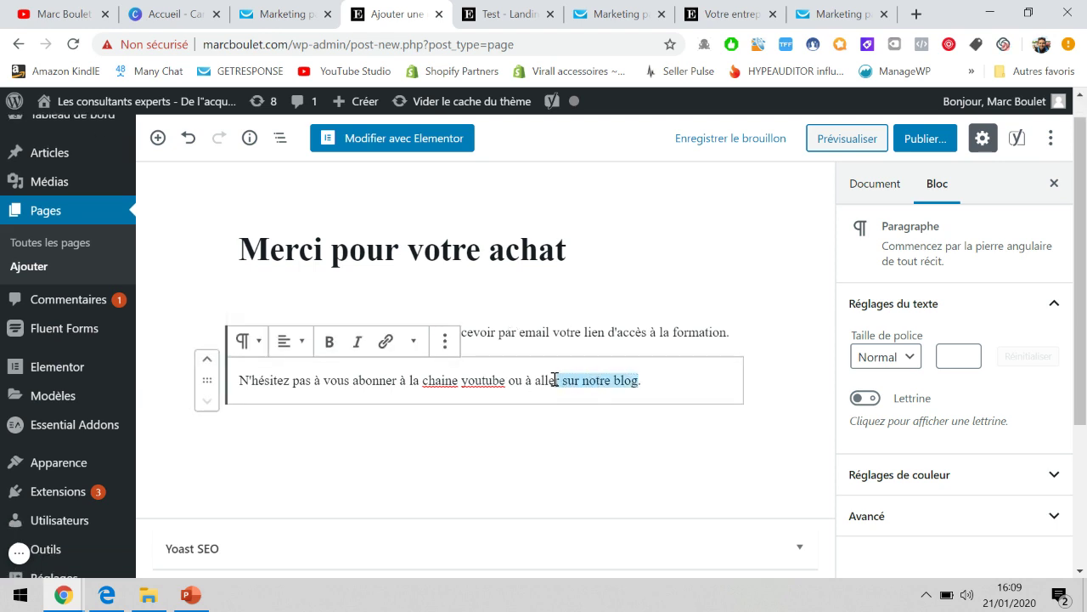
left_click(385, 341)
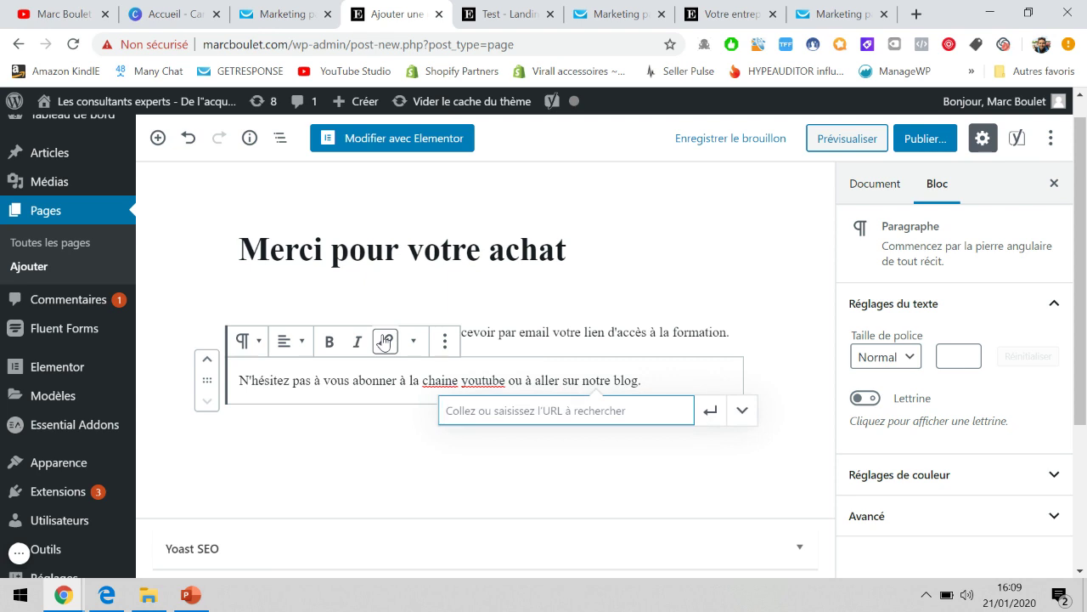
type("marcbou")
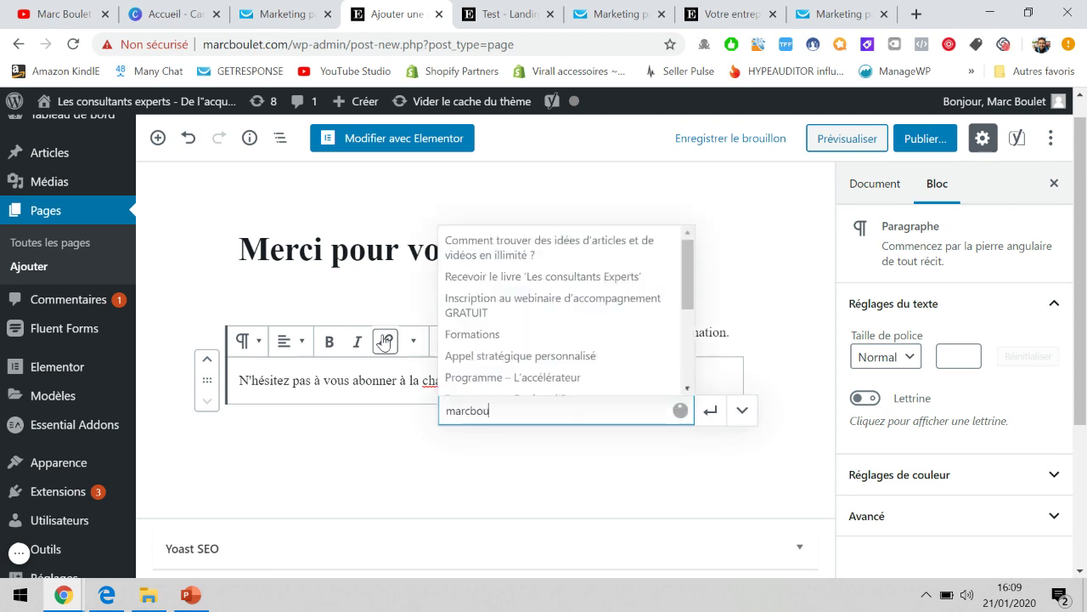
type("let.com")
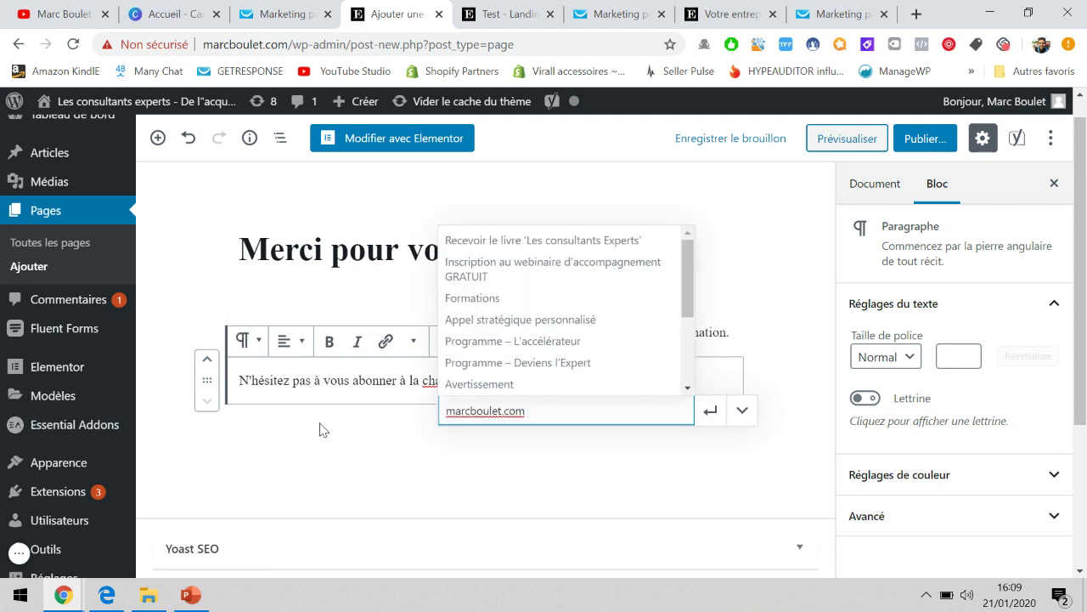
left_click(358, 454)
left_click(586, 380)
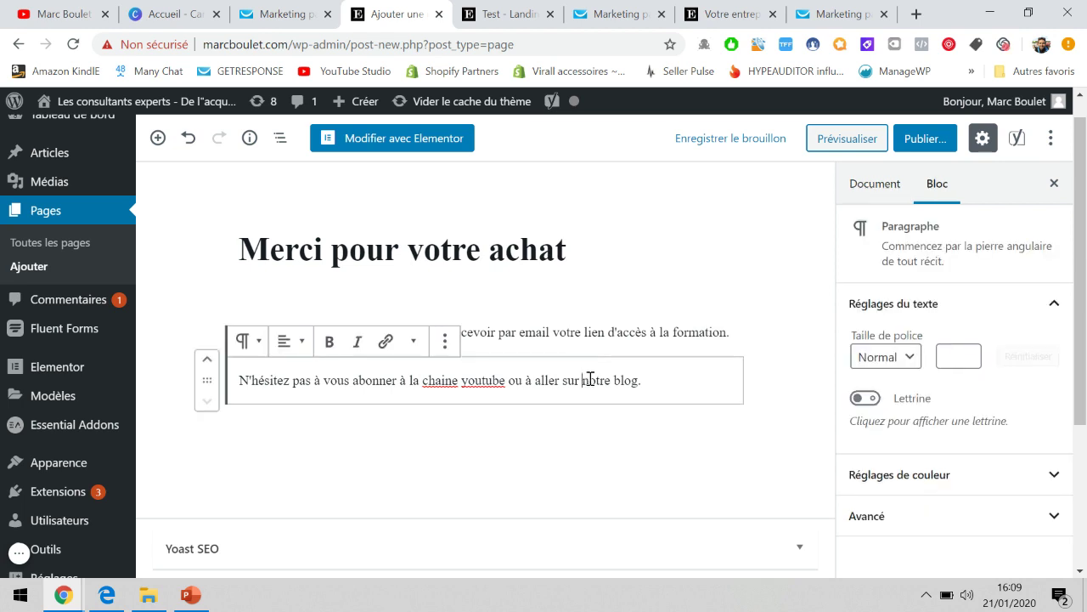
left_click_drag(580, 379, 664, 401)
left_click(385, 341)
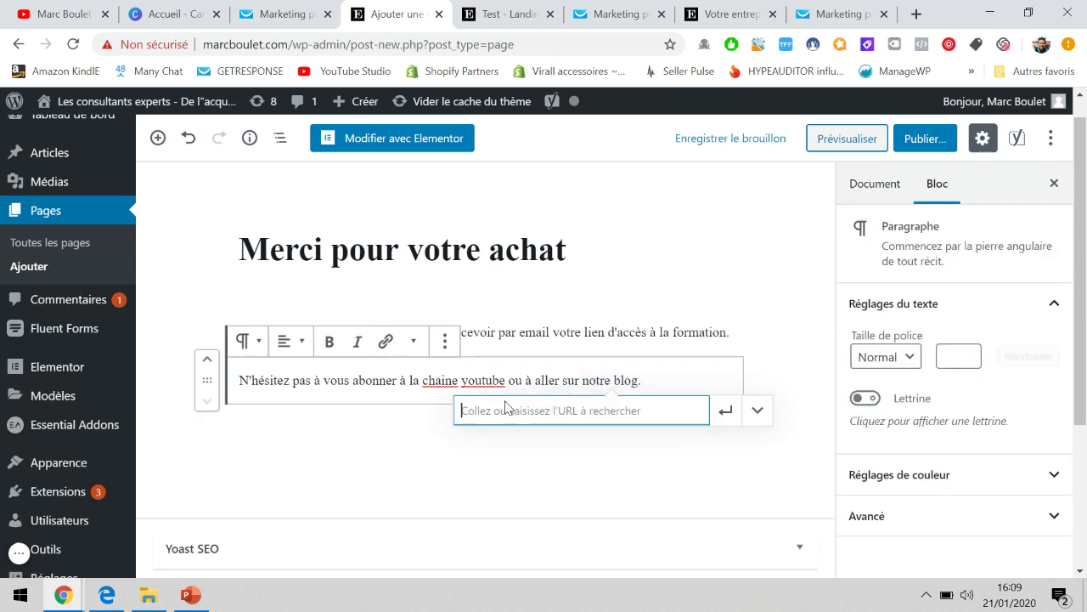
type("marc")
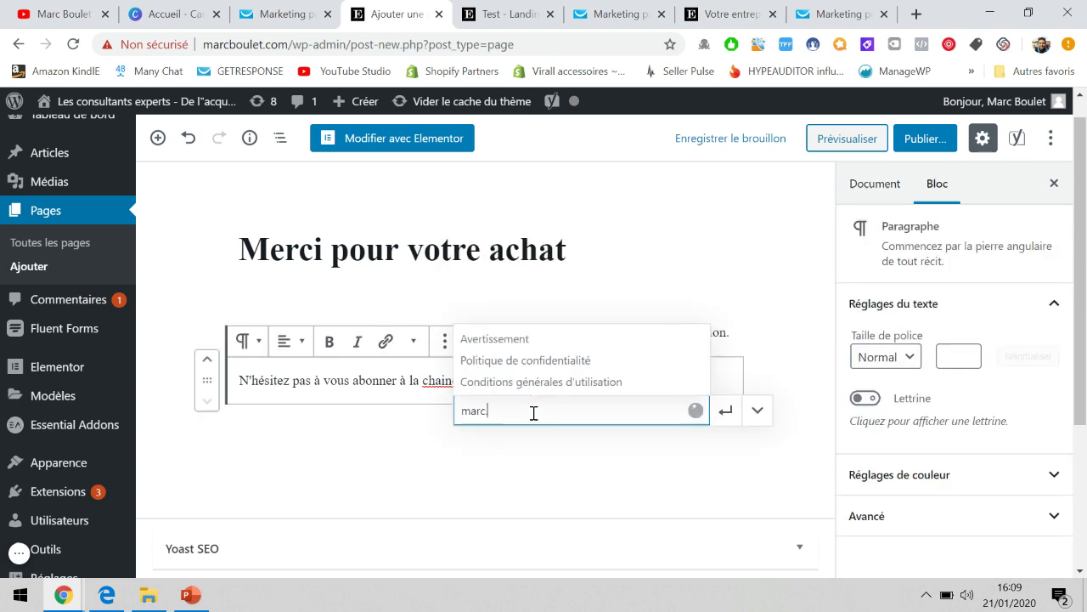
type("boulet.com")
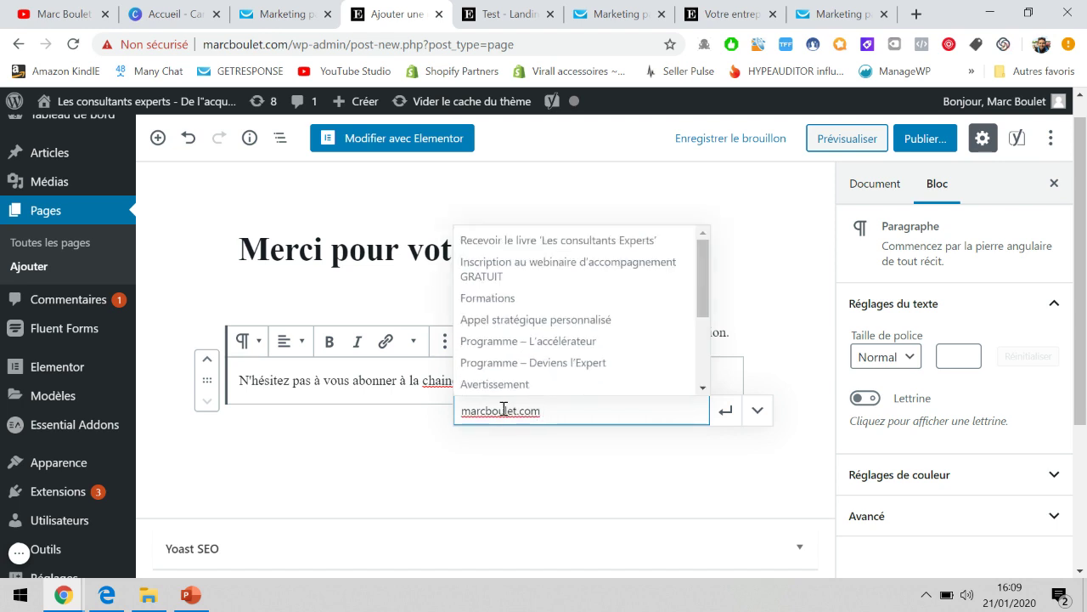
left_click(462, 412)
type("www.")
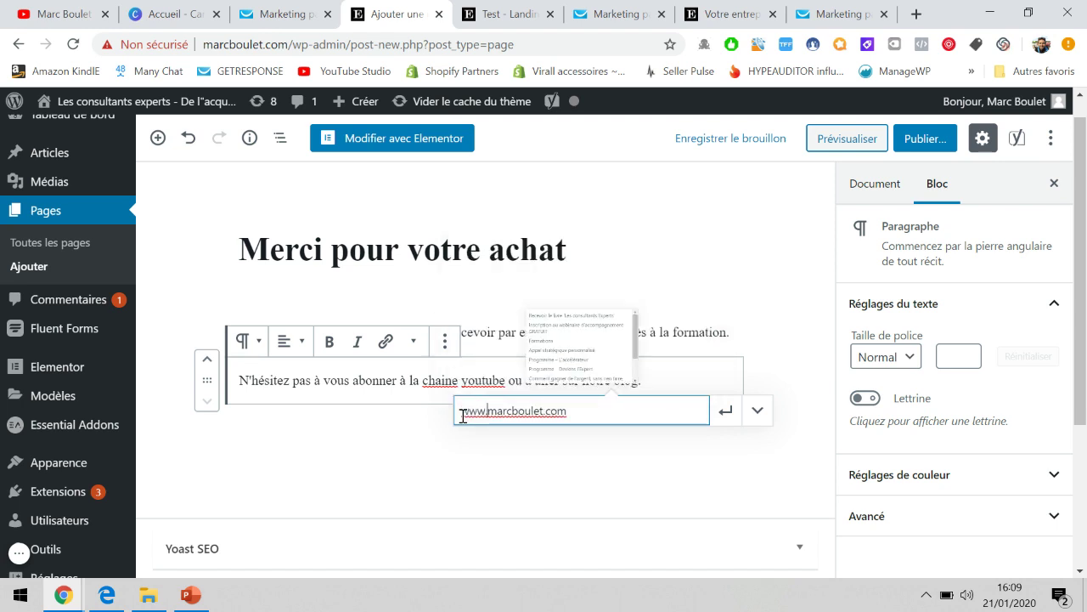
left_click(725, 411)
left_click(588, 449)
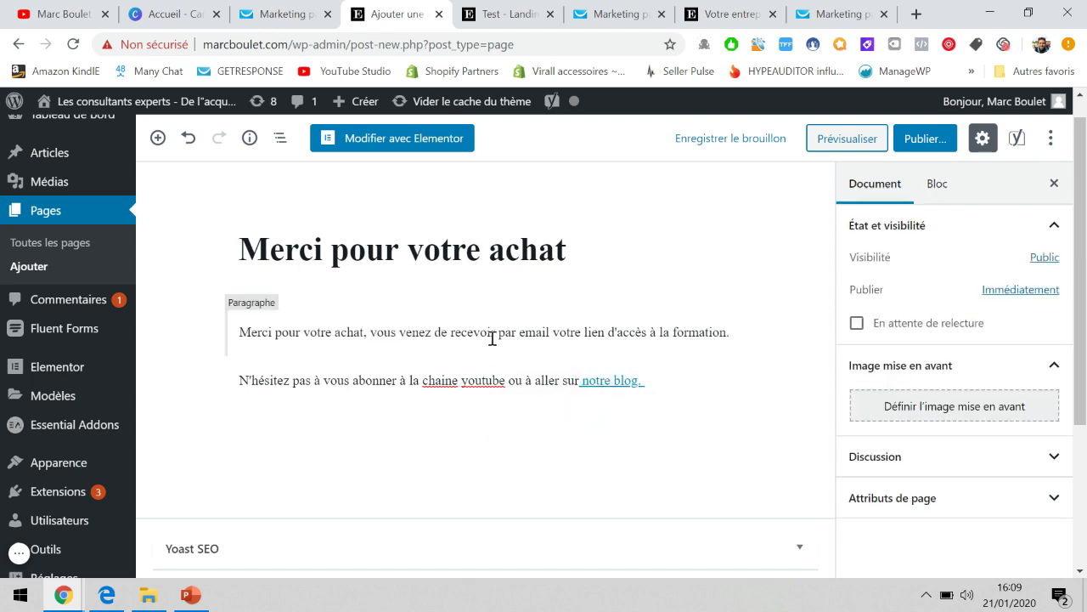
Preview the 'Merci pour votre achat' page in a new tab and compare it with the editor.
left_click(875, 144)
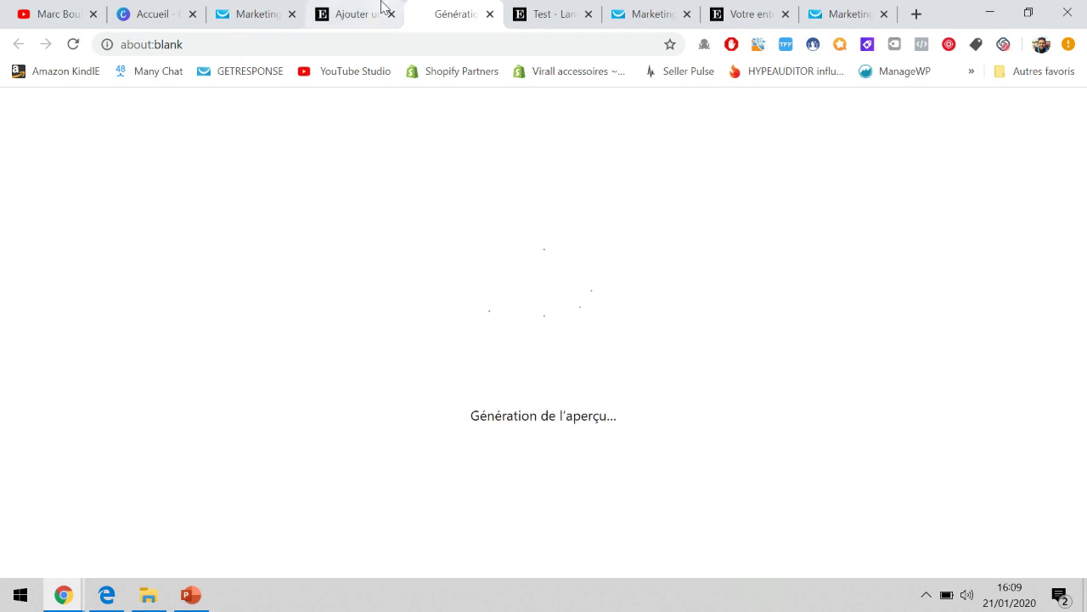
left_click(357, 10)
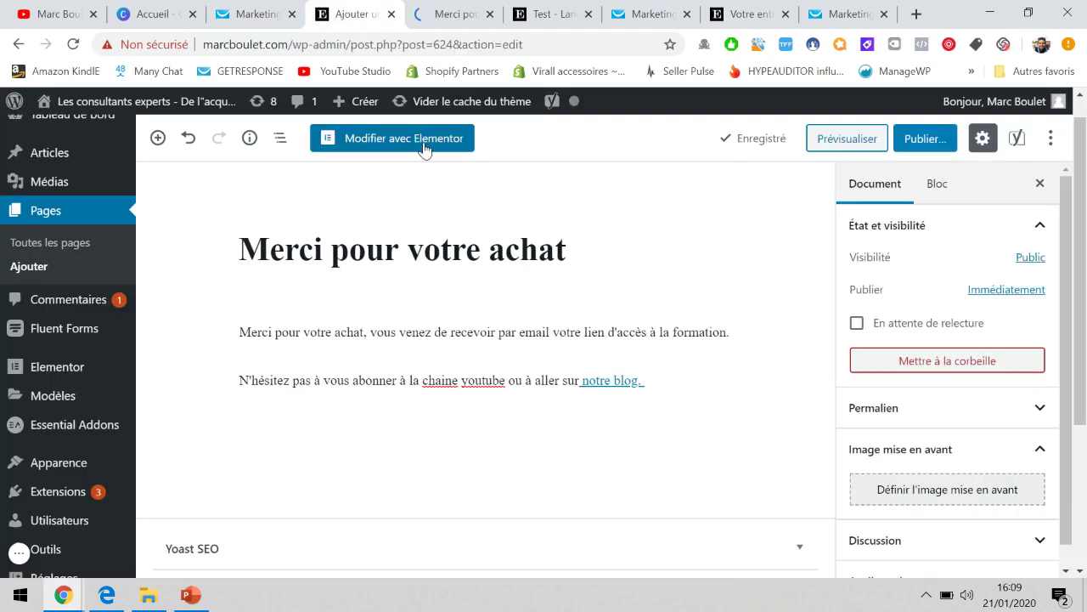
left_click(434, 15)
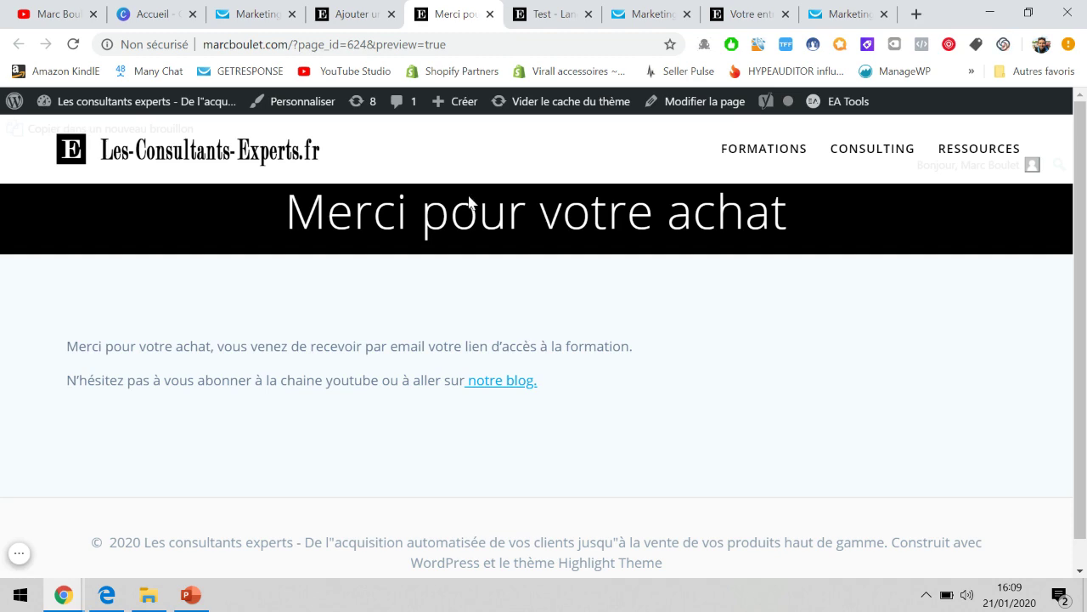
left_click(396, 10)
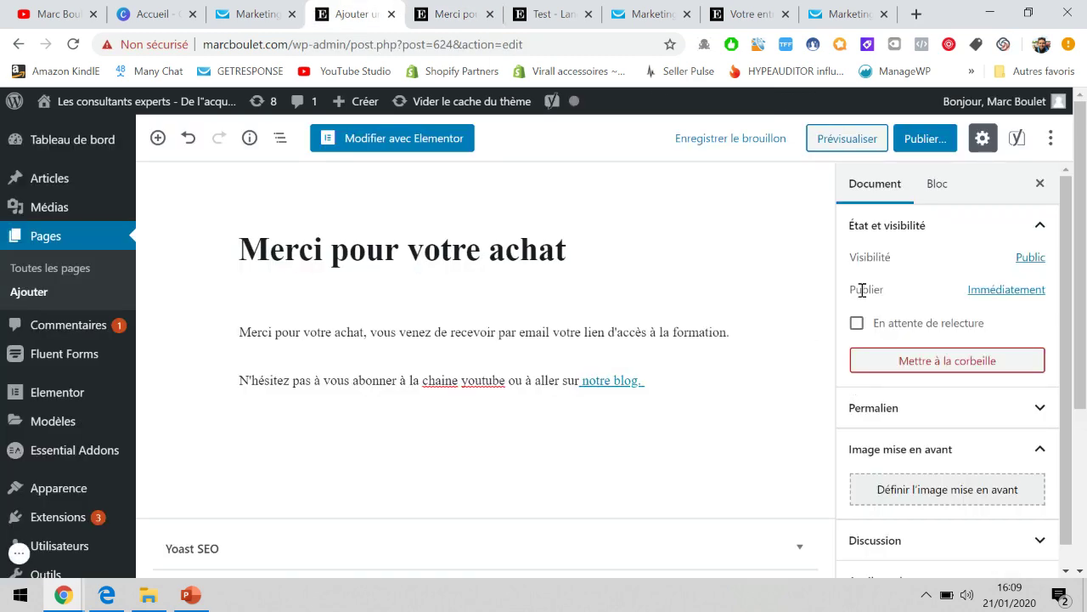
left_click(442, 13)
left_click(363, 8)
left_click(440, 7)
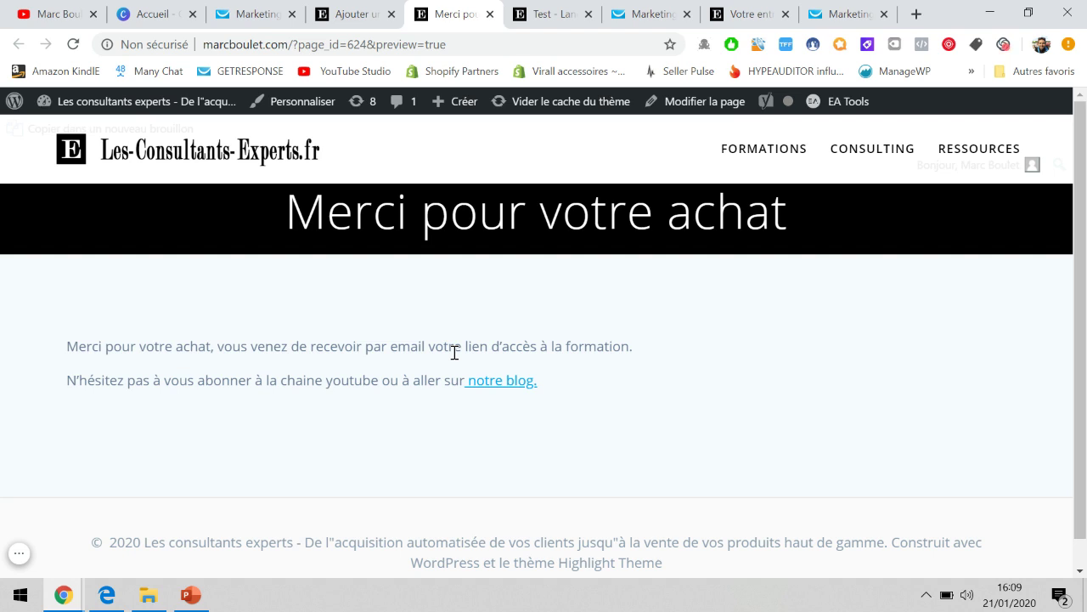
left_click(333, 10)
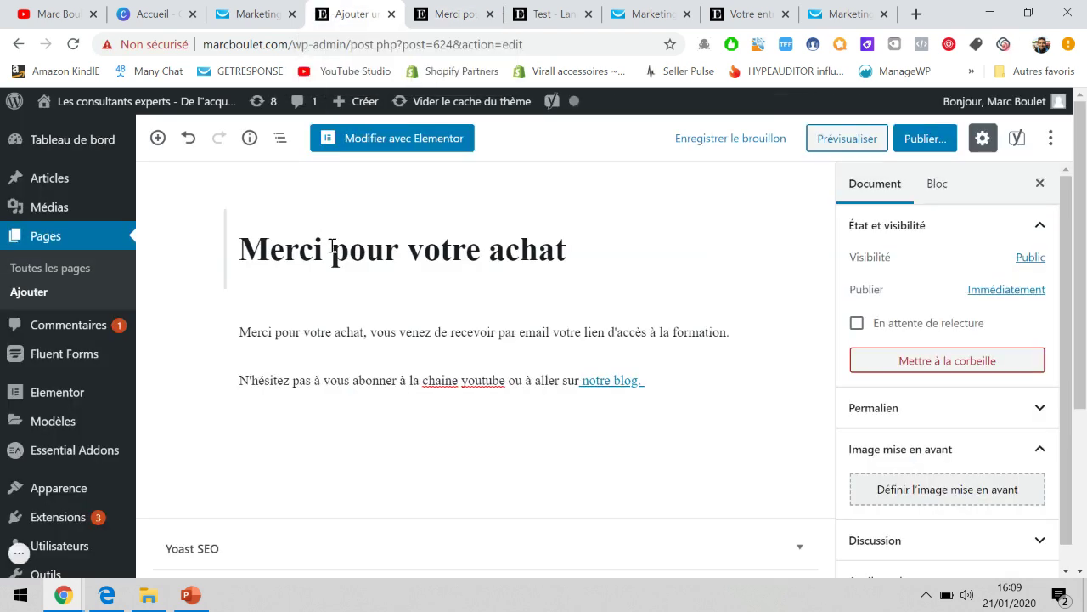
Create a new page titled 'Test - Page paiement Tunnel de ventes'.
left_click(40, 292)
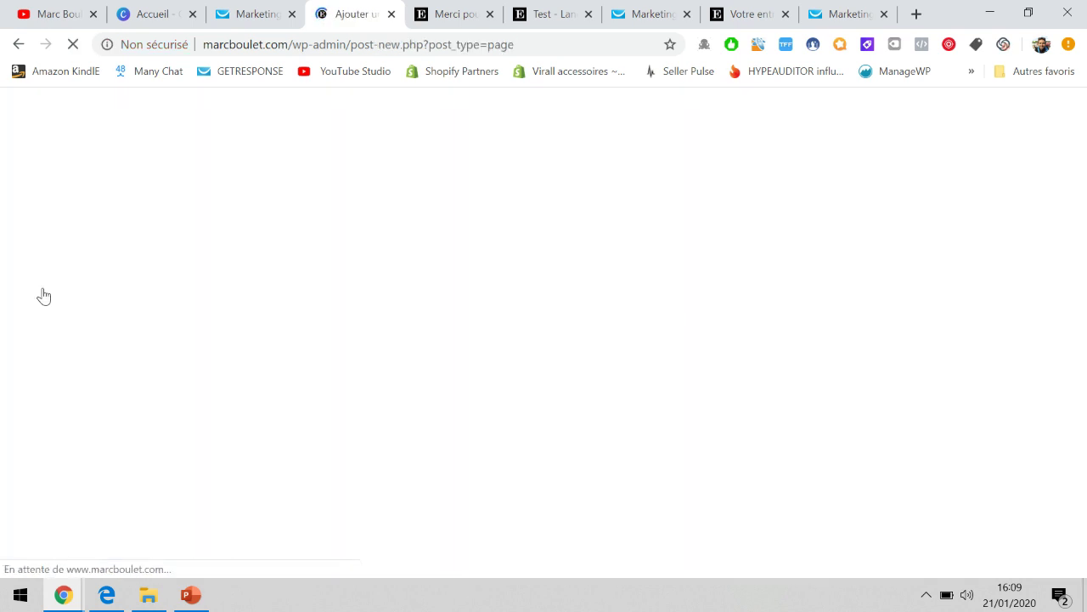
type("T")
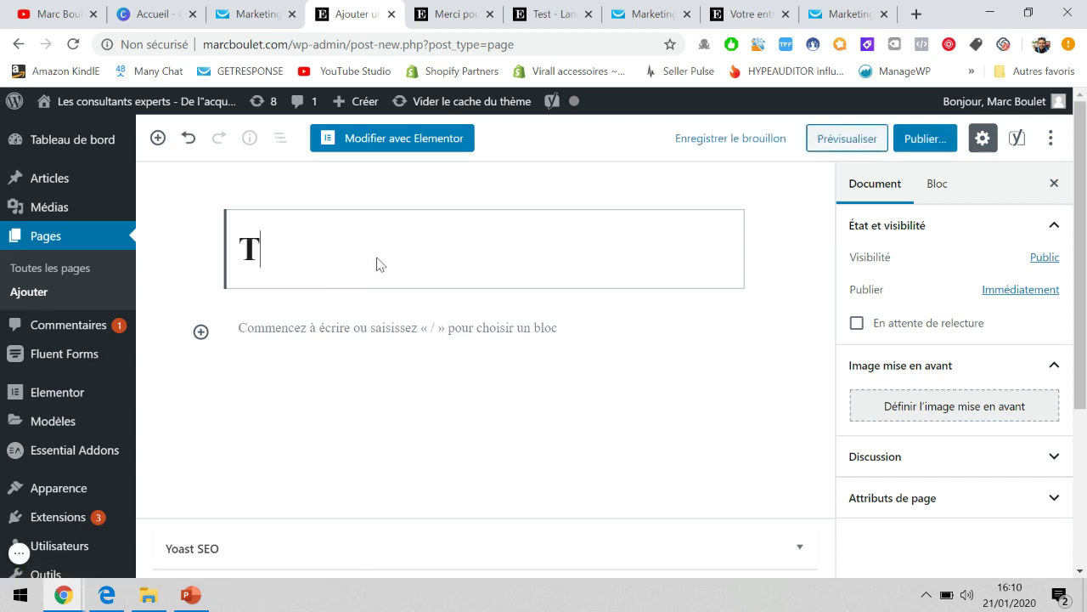
type("est - Page pa")
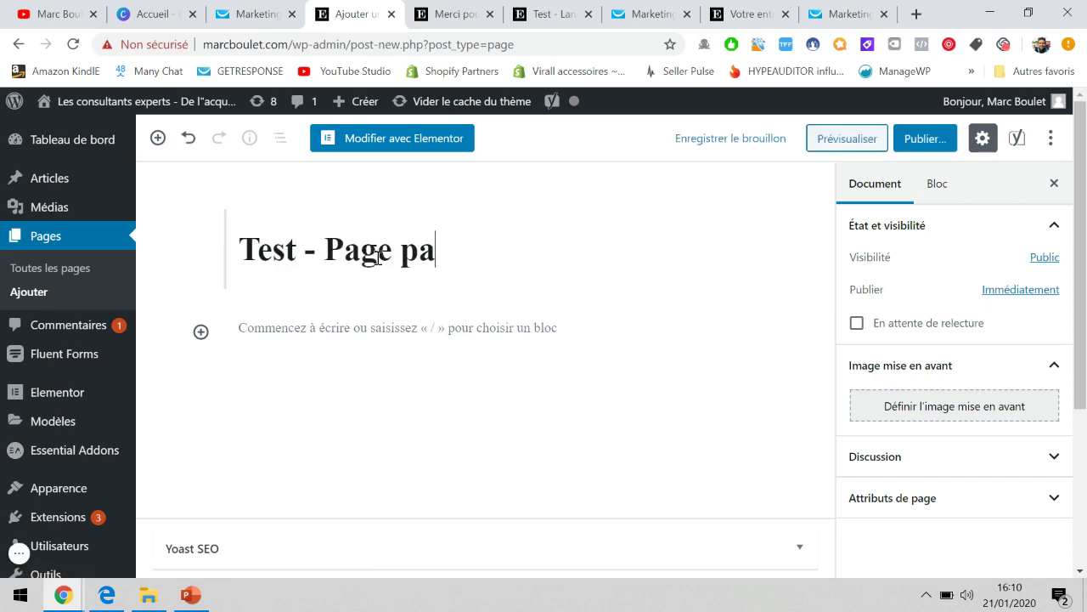
type("iement Tunnel de ventes")
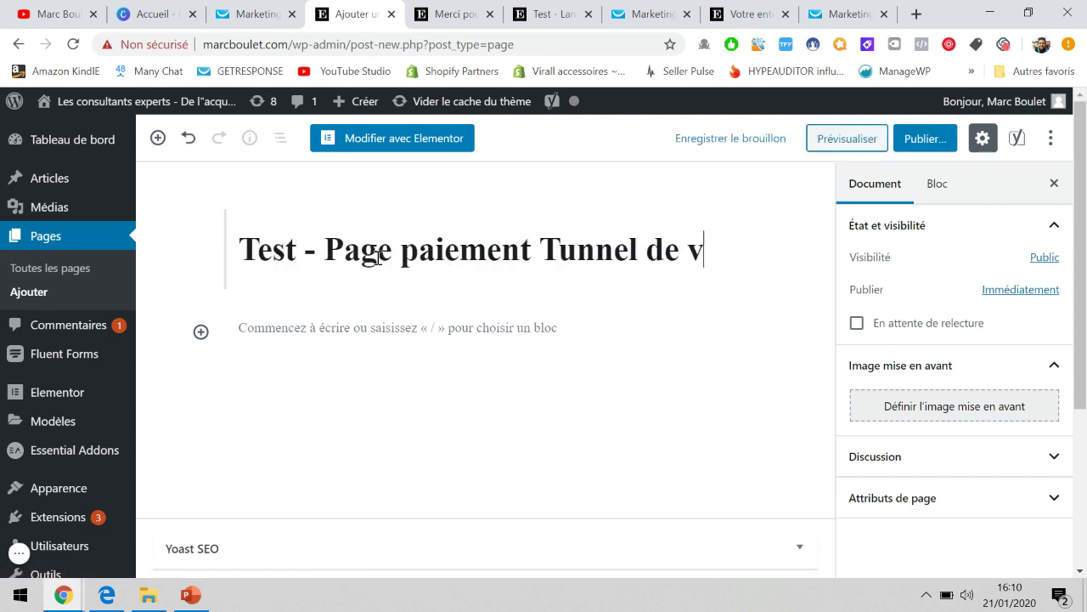
left_click(389, 378)
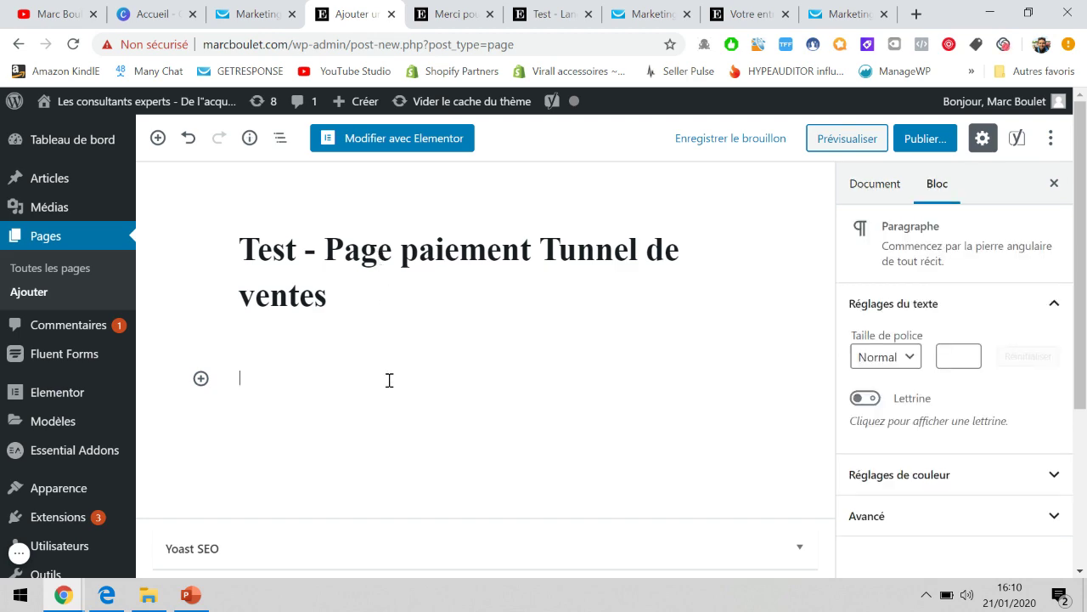
Copy the four-line benefit list from the homepage into the new page's body.
left_click(762, 11)
scroll(501, 337, "down", 8)
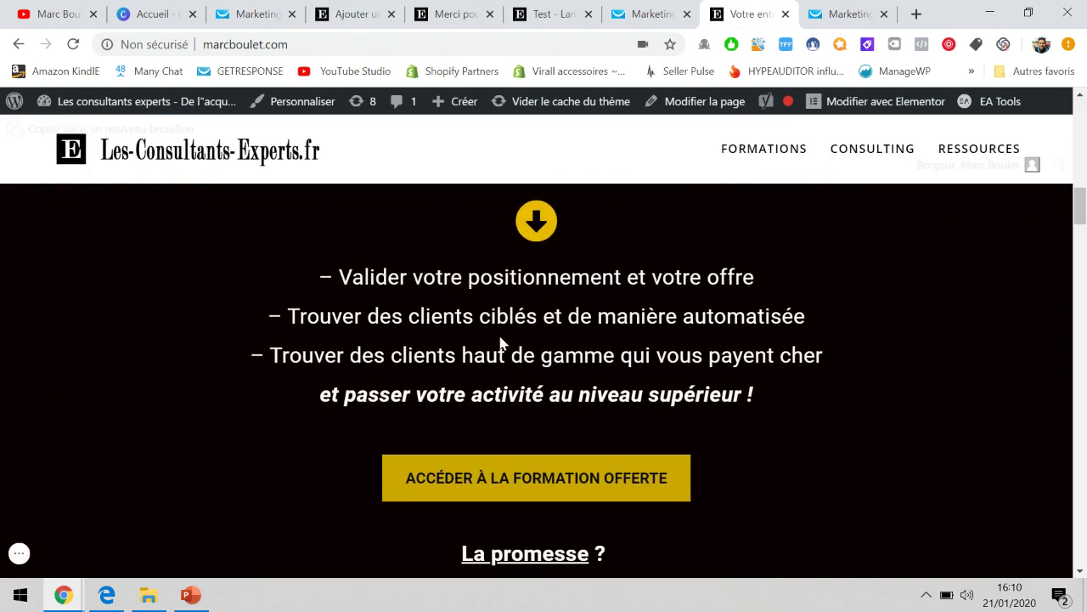
left_click_drag(322, 297, 832, 416)
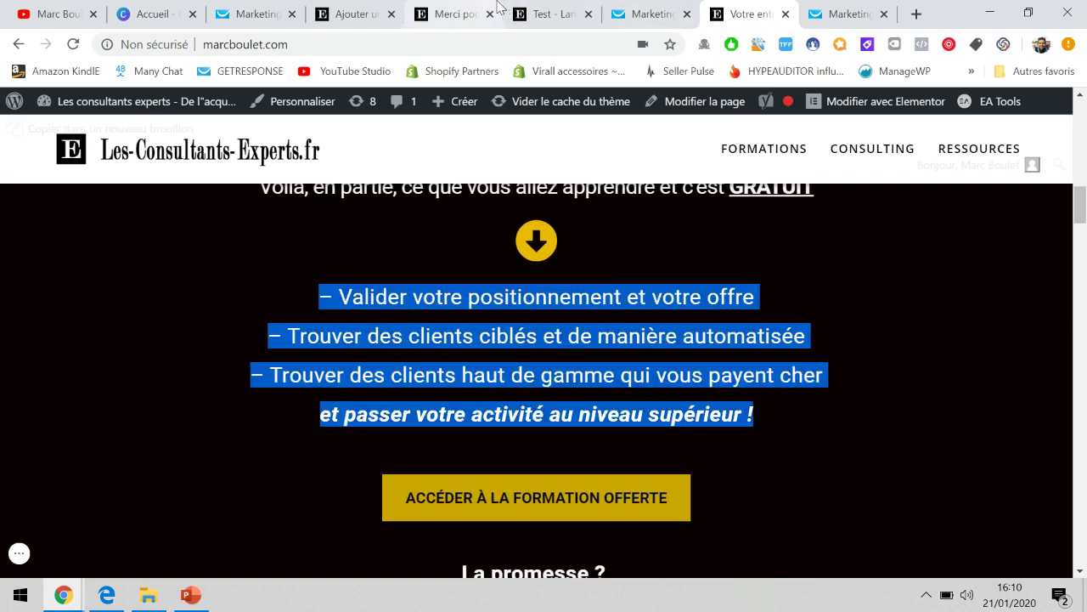
left_click(420, 10)
left_click(352, 8)
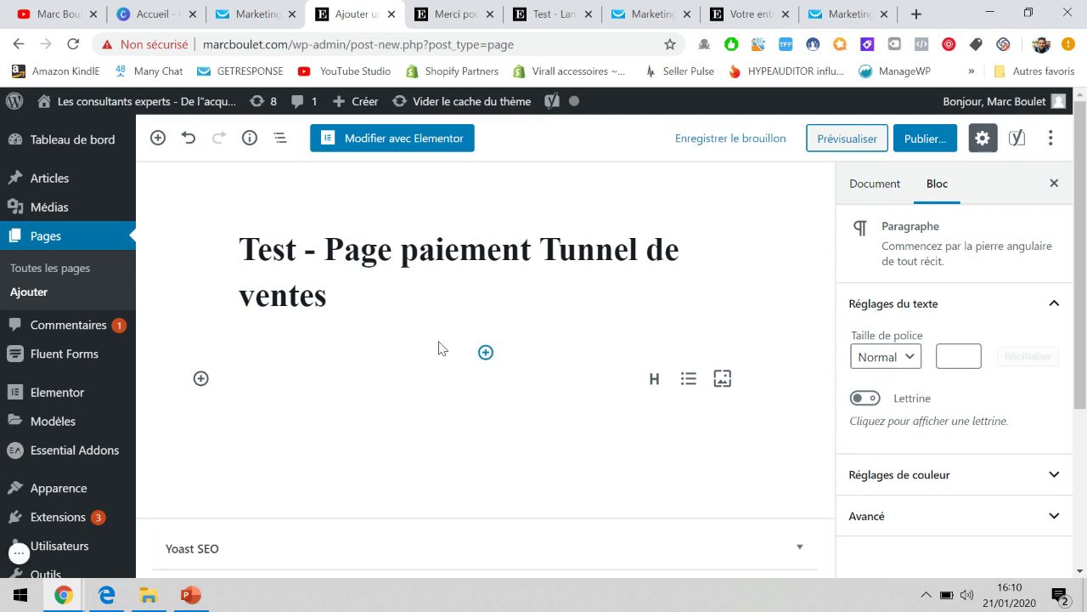
key("ctrl+v")
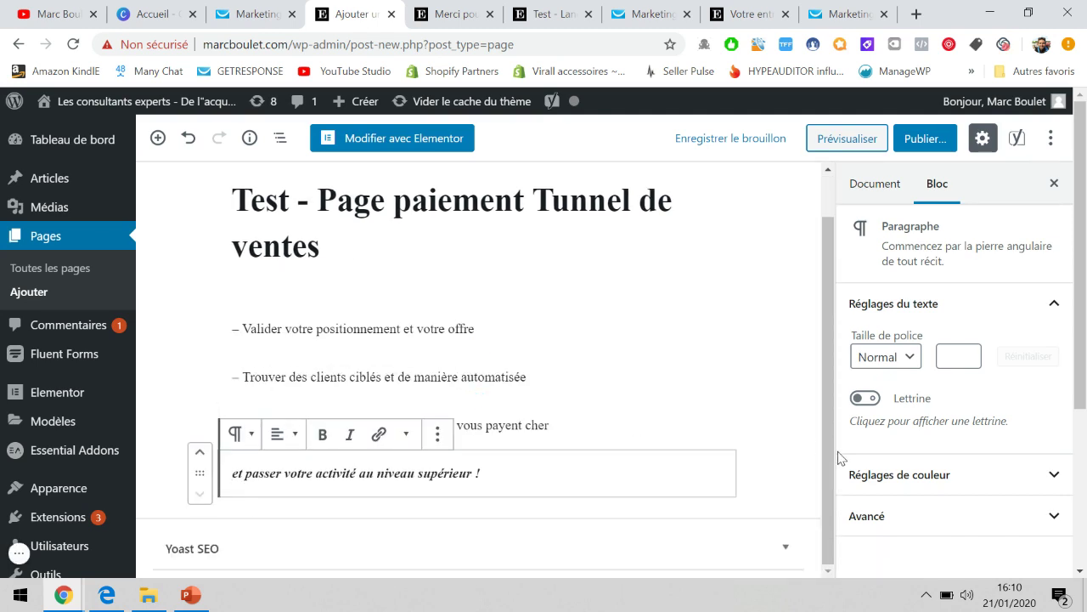
left_click(817, 447)
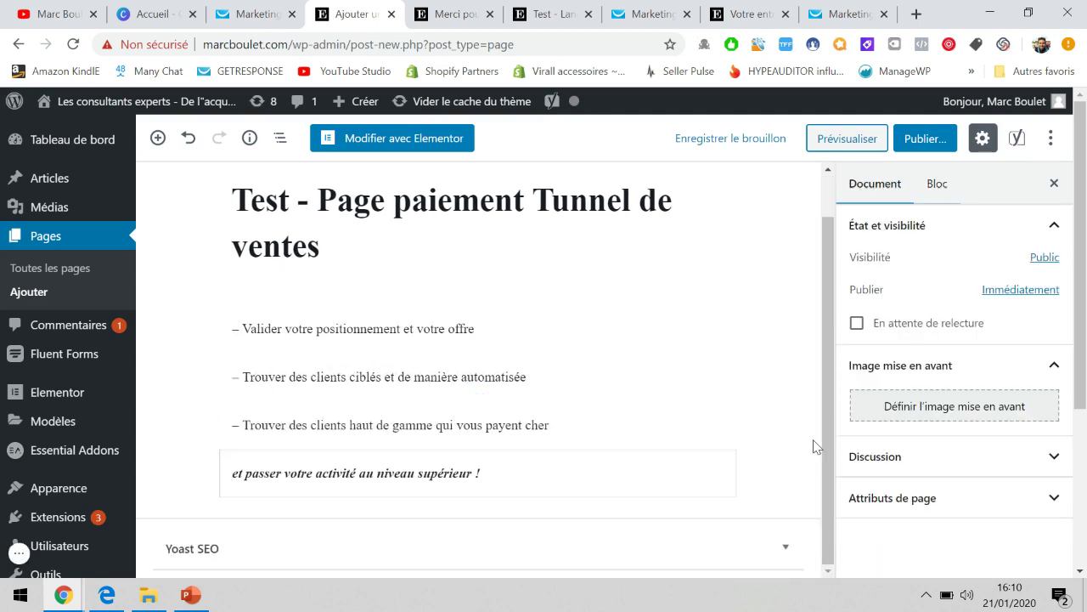
Add paragraphs offering the course at 17€ and 'vous pourez cliquer sur le bouton ci dessous'.
left_click(490, 474)
key("Return")
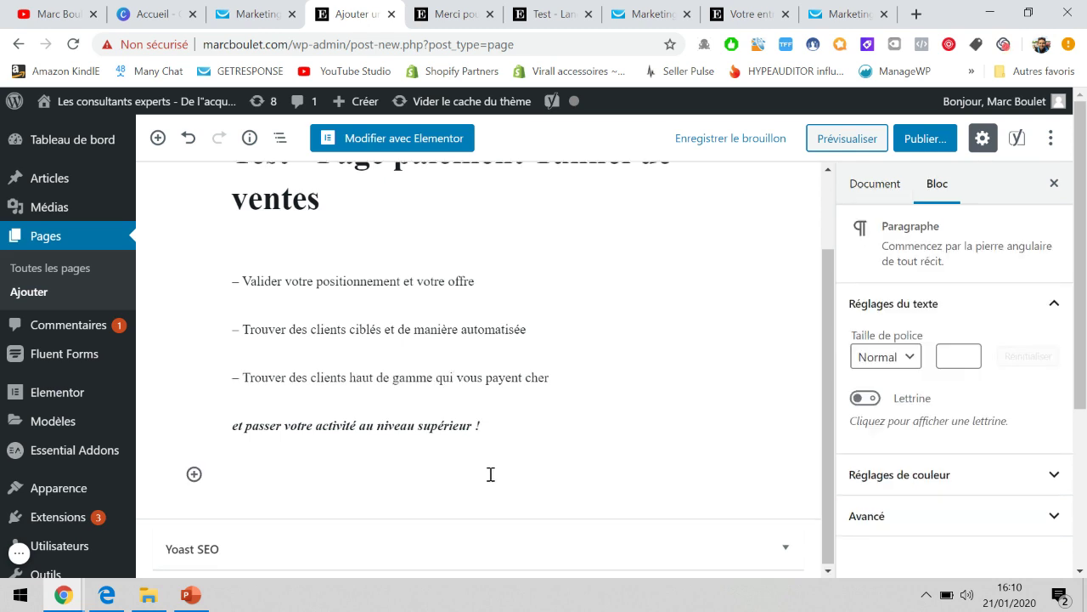
type("Pour recevoir la formation maintenant et profiter du prix exceptionnel de 17€")
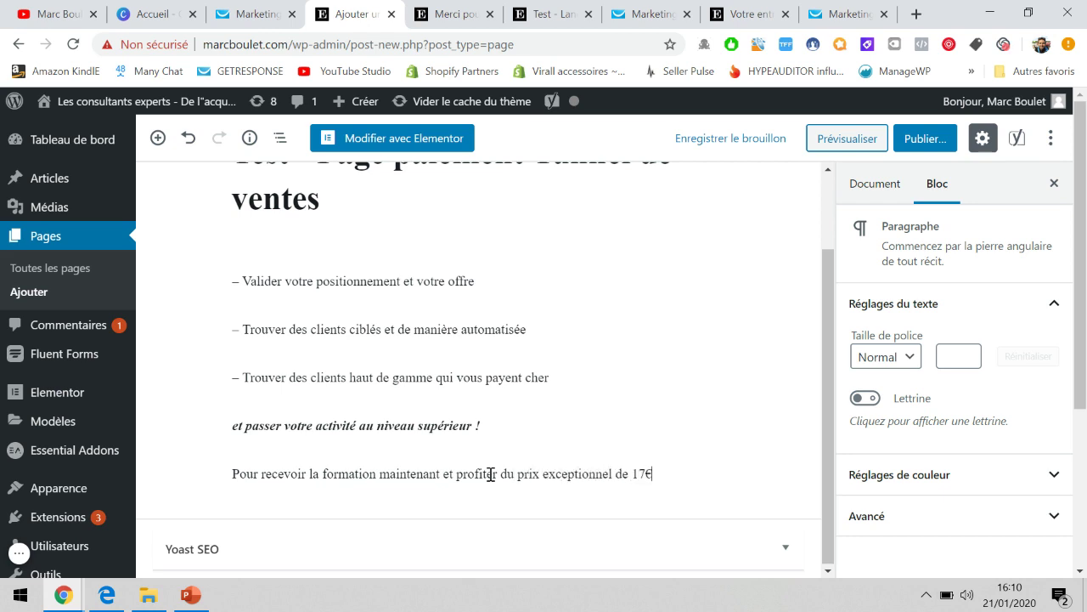
key("Return")
type("vous pour")
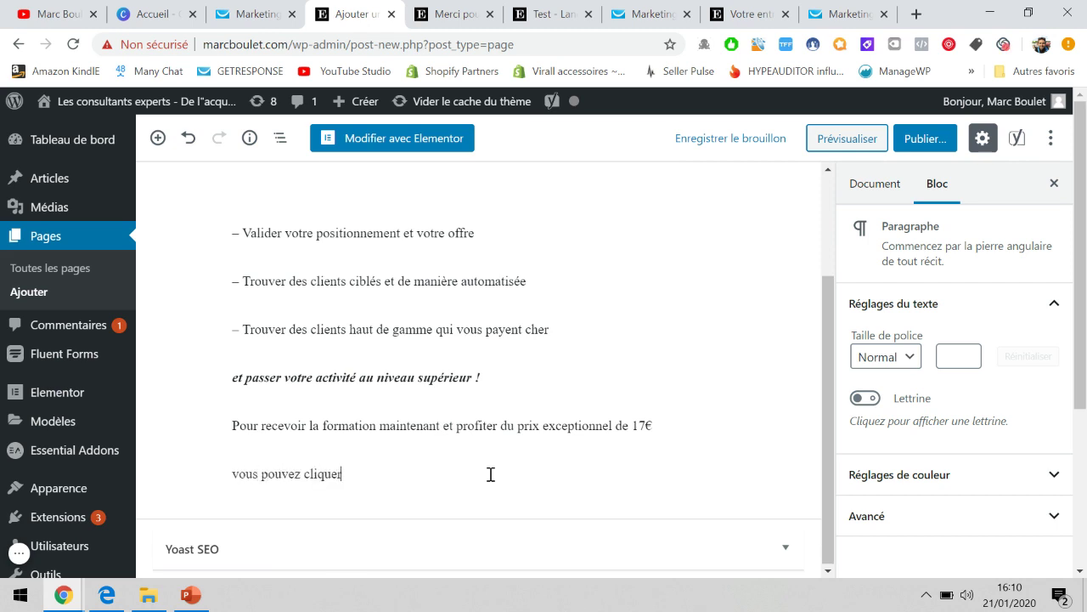
type("ez cliquer sur le bouton ci dessous")
key("Return")
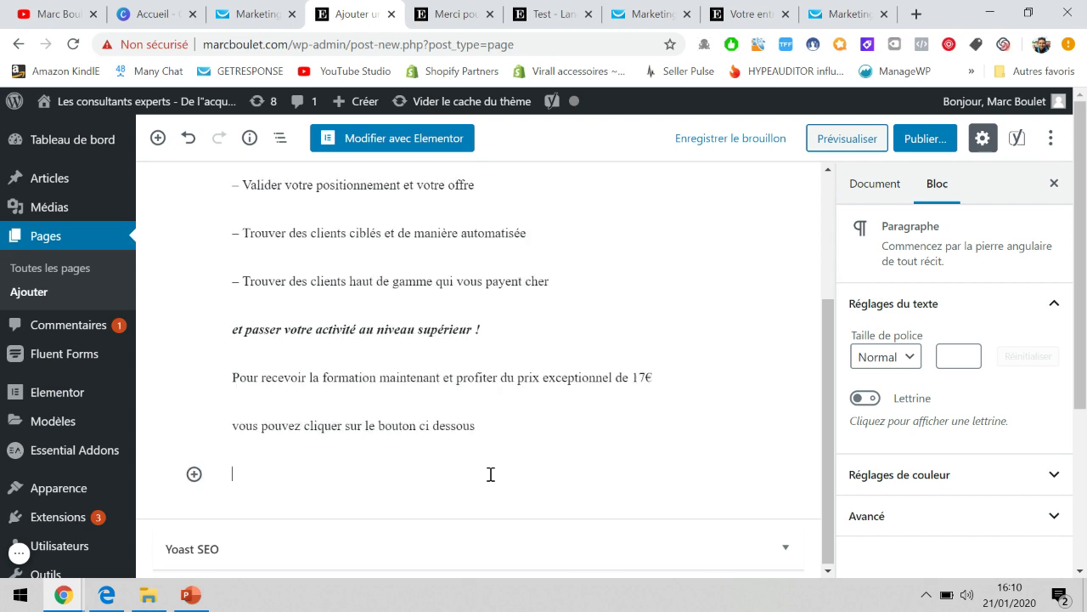
Open the Direct Stripe admin page in a new browser tab.
scroll(51, 399, "down", 3)
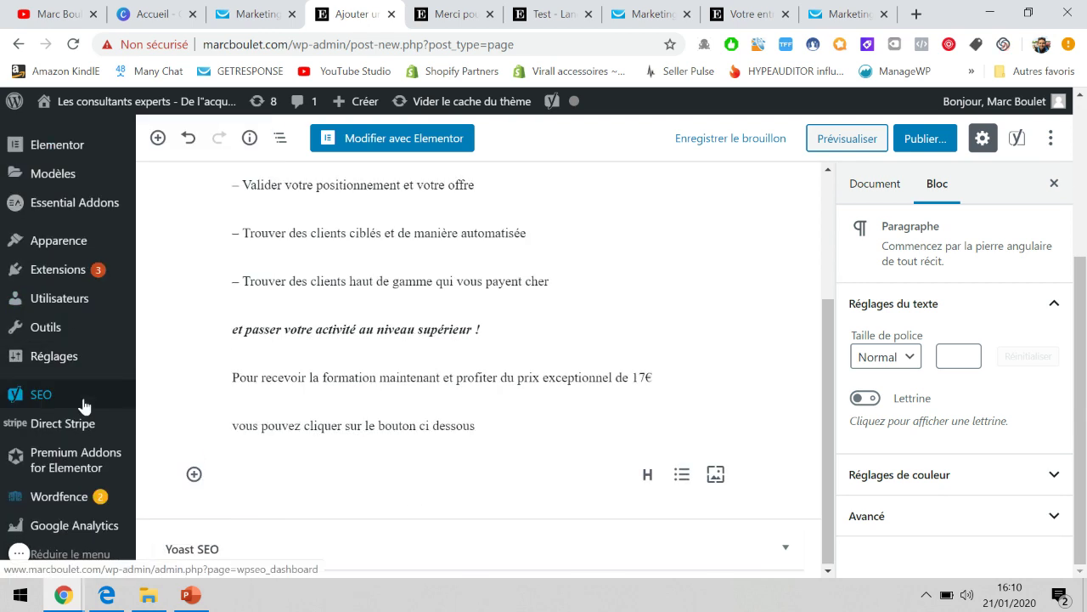
mouse_move(84, 406)
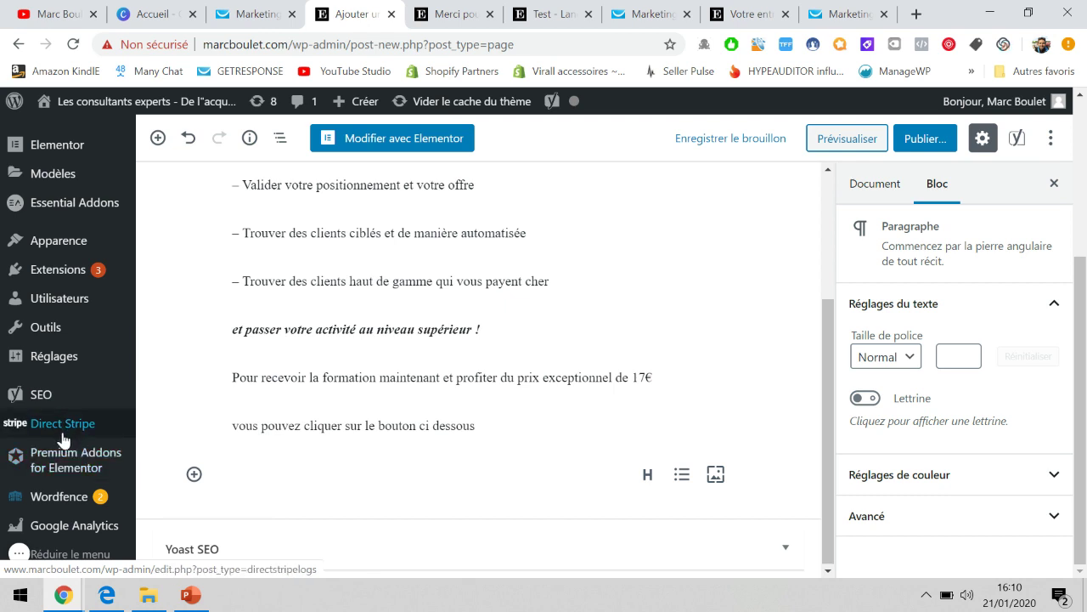
right_click(61, 430)
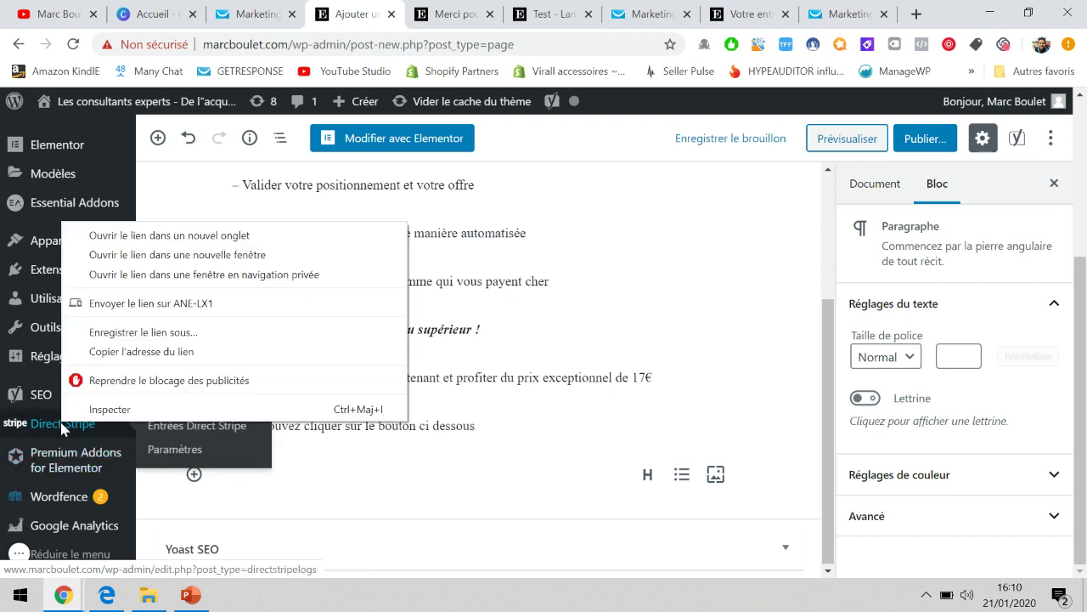
left_click(140, 240)
left_click(402, 8)
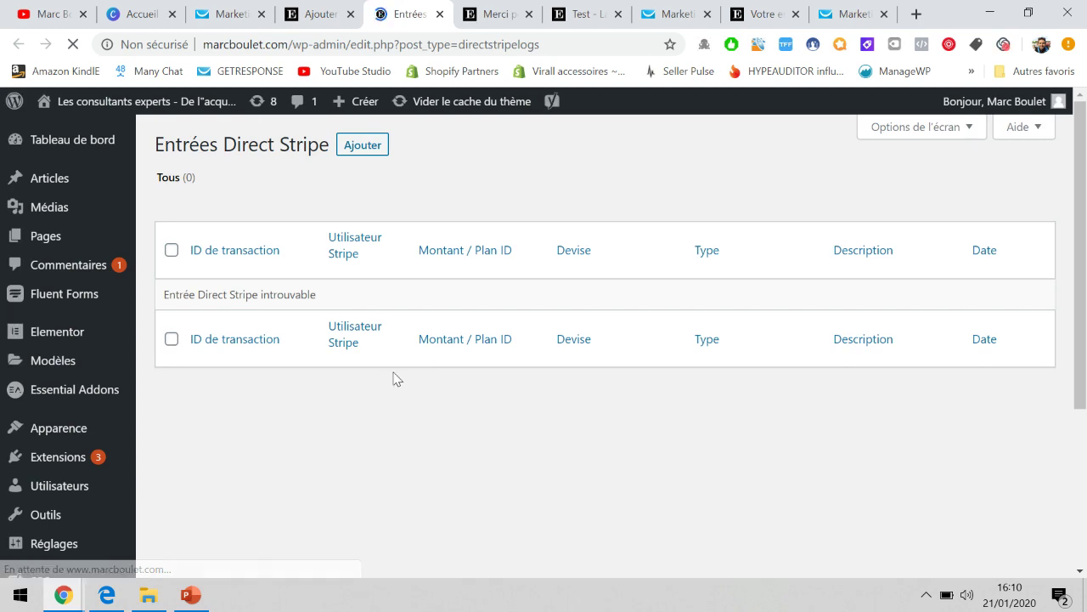
Open Direct Stripe Paramètres and review the global settings, including API keys and EUR currency.
scroll(95, 415, "down", 3)
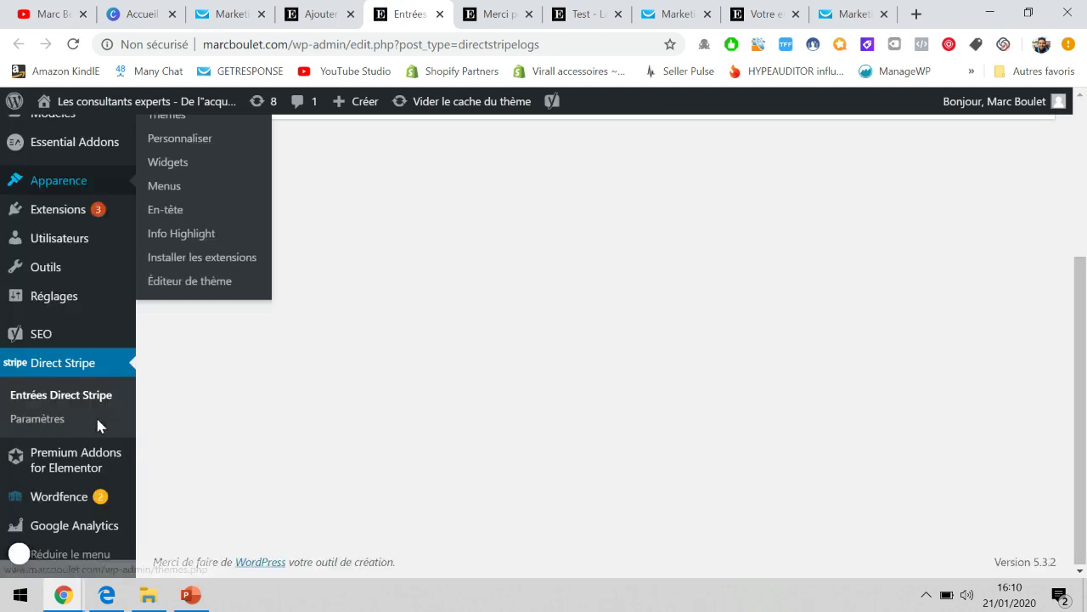
left_click(46, 429)
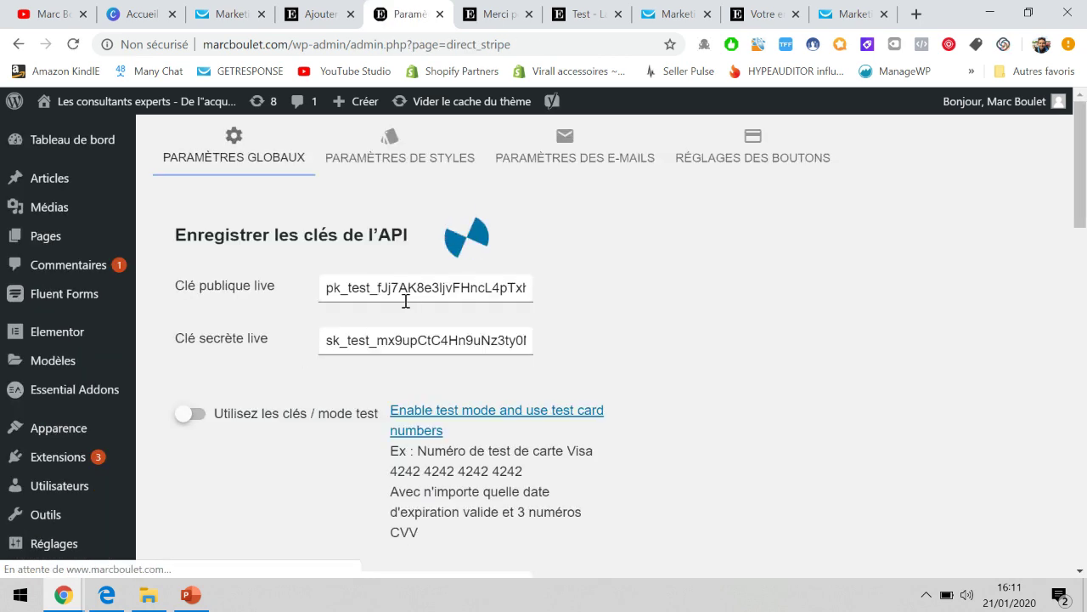
scroll(476, 246, "down", 1)
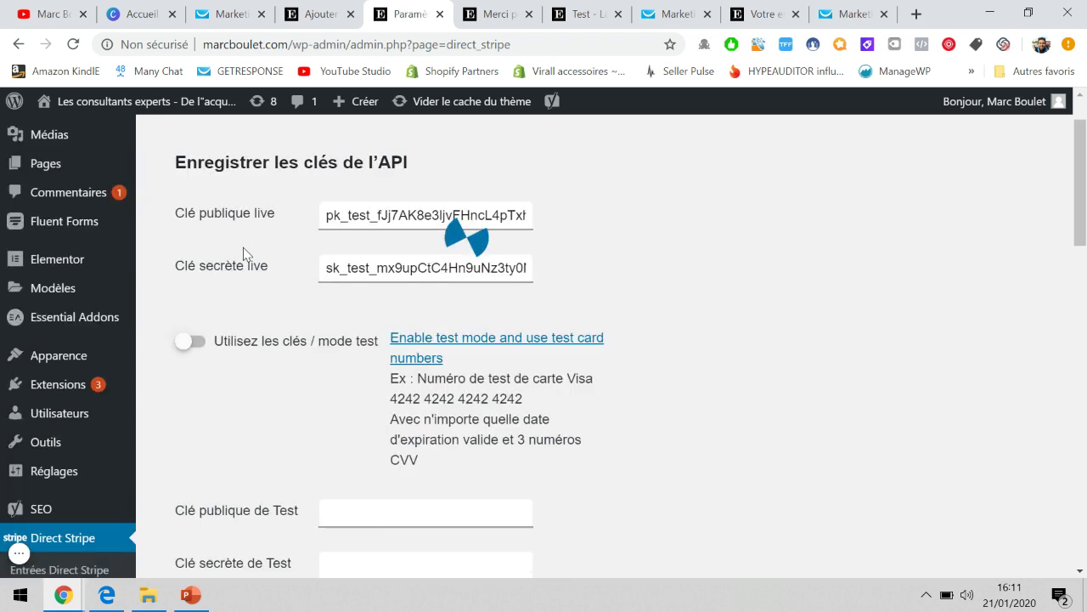
scroll(330, 204, "up", 1)
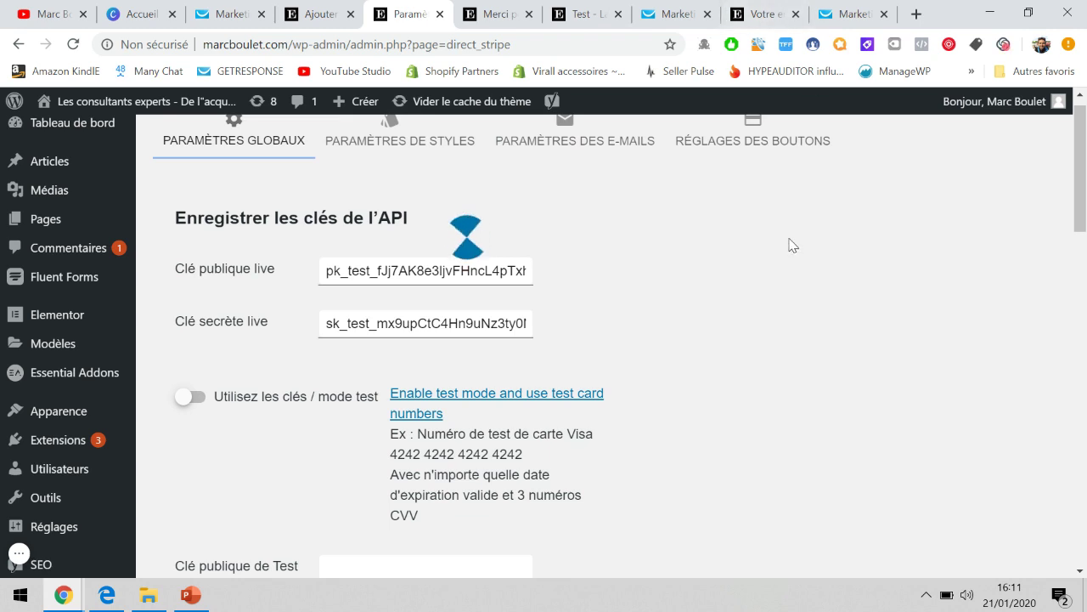
scroll(790, 244, "up", 1)
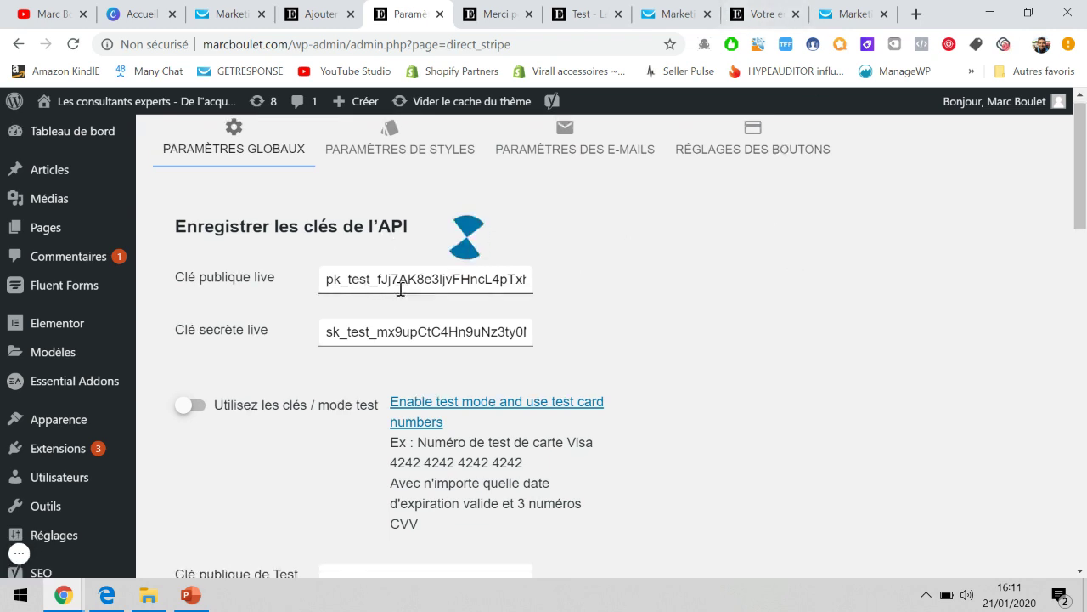
scroll(623, 306, "down", 3)
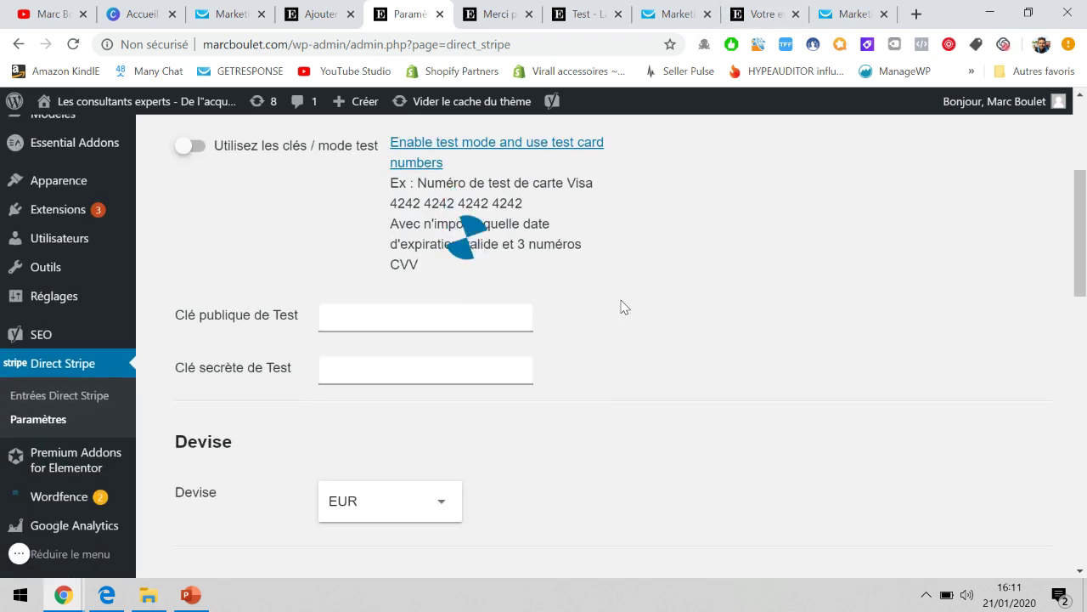
scroll(623, 306, "down", 3)
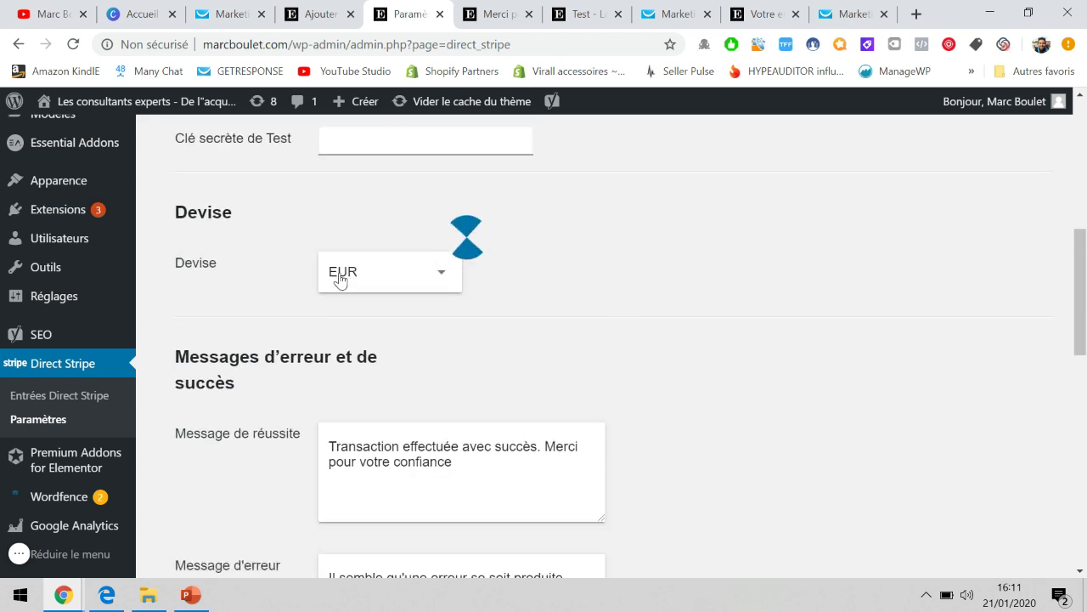
scroll(504, 331, "down", 3)
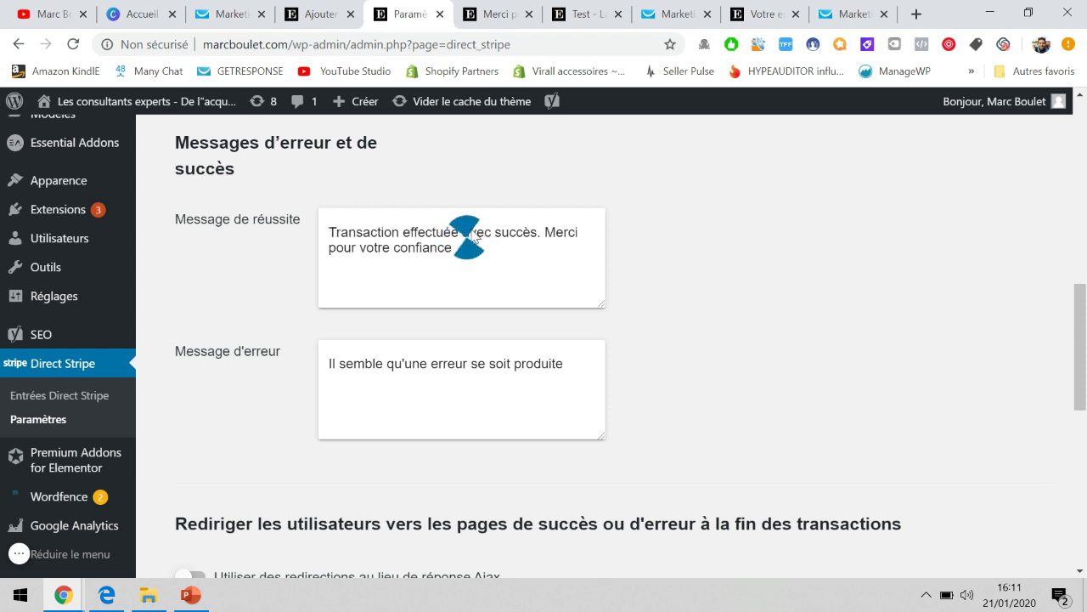
scroll(451, 377, "down", 3)
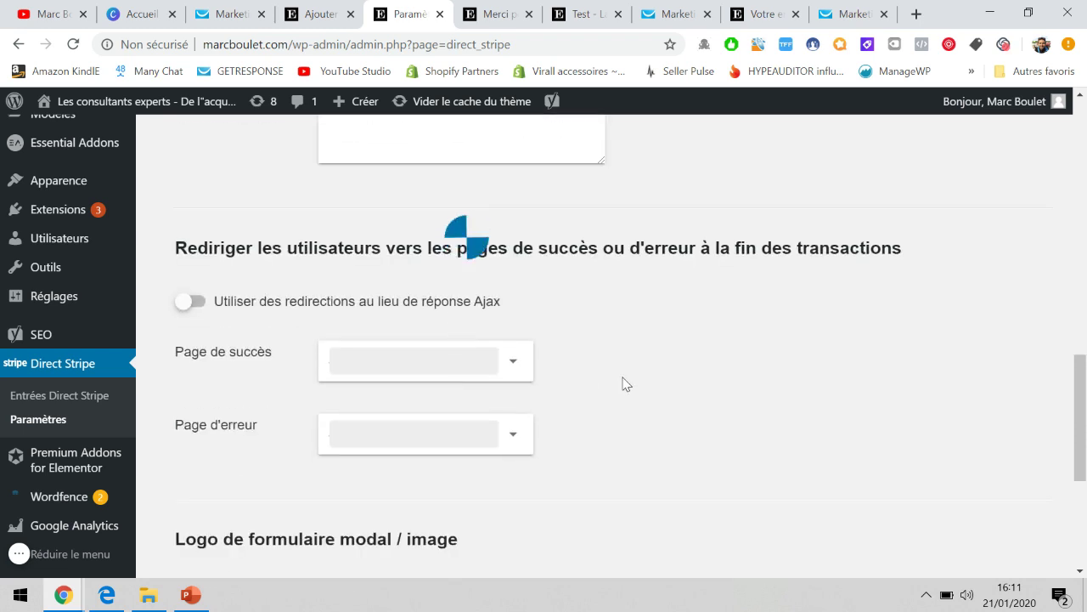
scroll(625, 384, "down", 1)
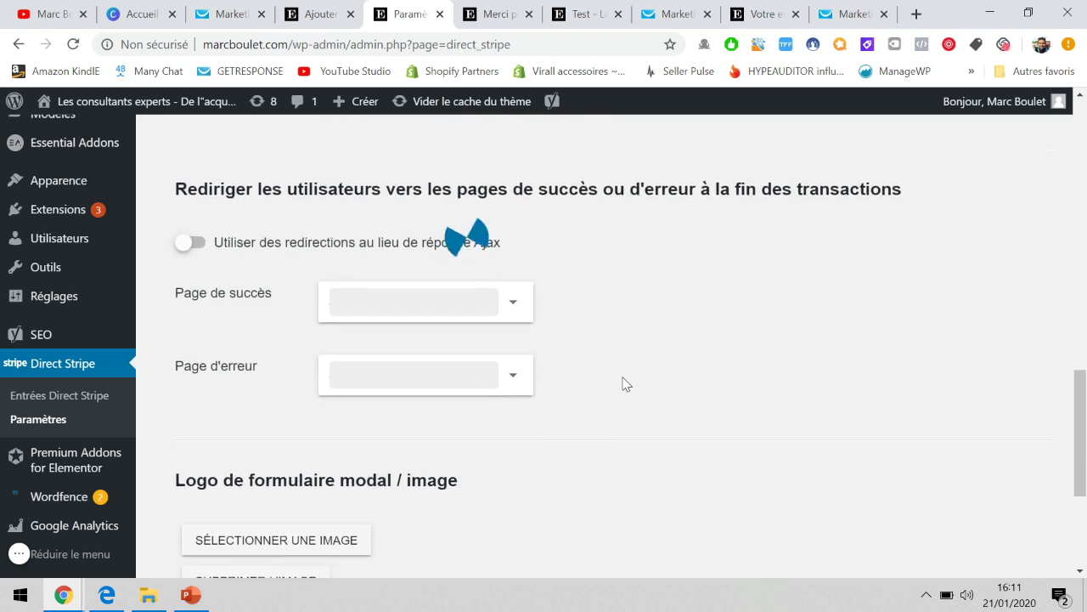
scroll(625, 384, "up", 10)
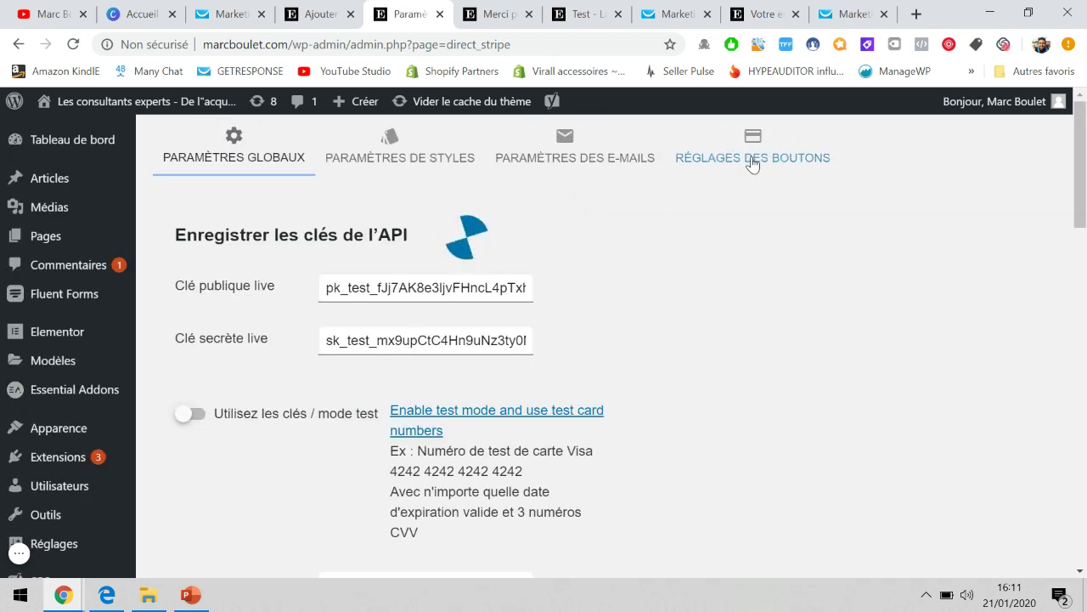
Create a Stripe button named 'TEST BIS BOUTON PAIEMENT' and list the saved buttons.
left_click(759, 163)
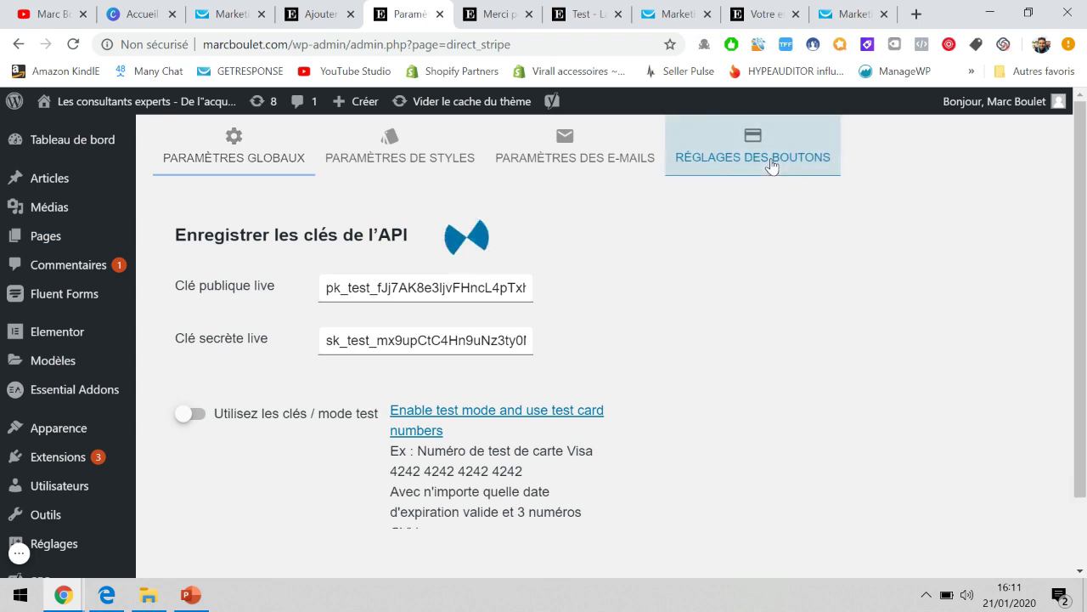
left_click(219, 309)
type("TEST BIS")
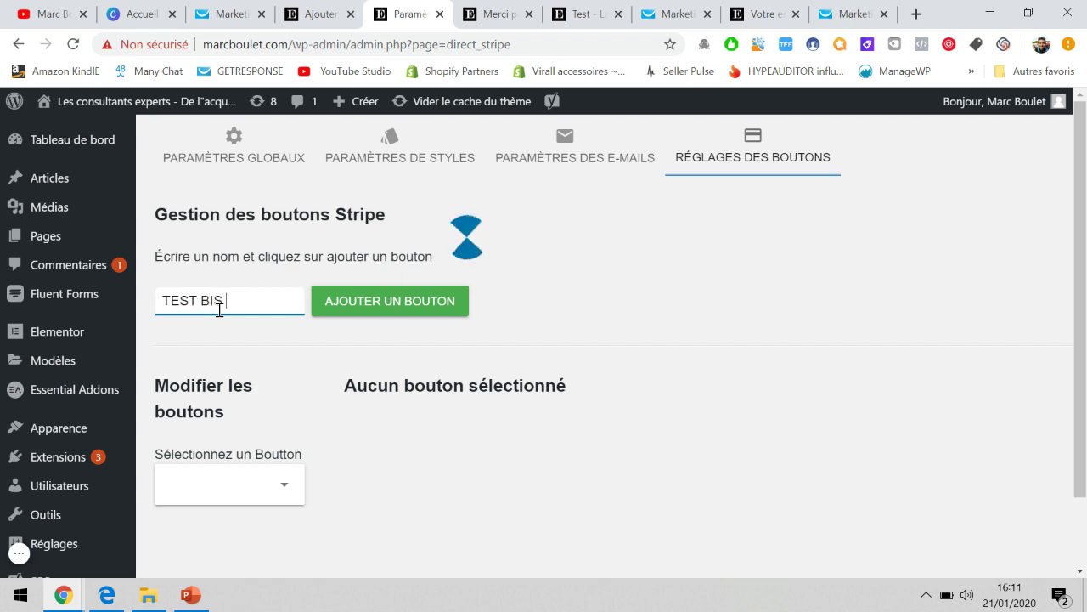
type(" BOUTON PAIEMENT")
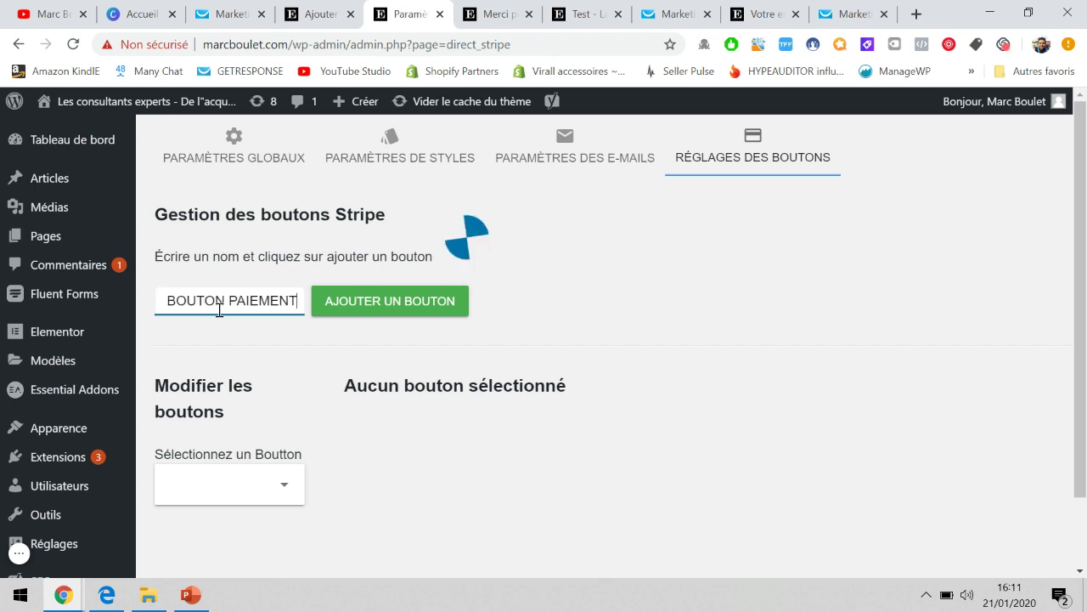
left_click(373, 311)
scroll(381, 322, "down", 1)
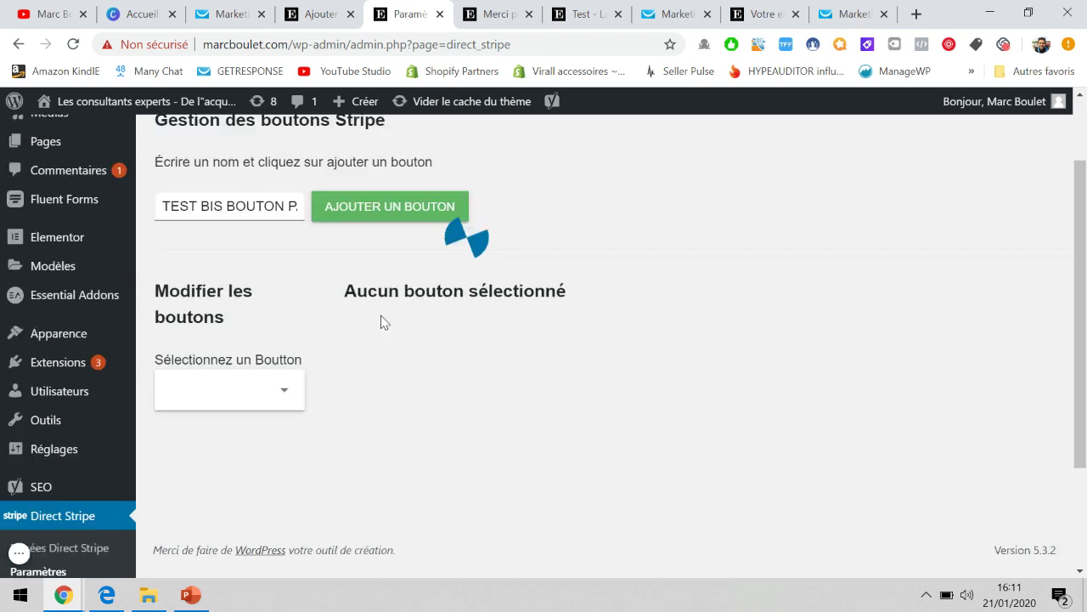
scroll(385, 322, "down", 1)
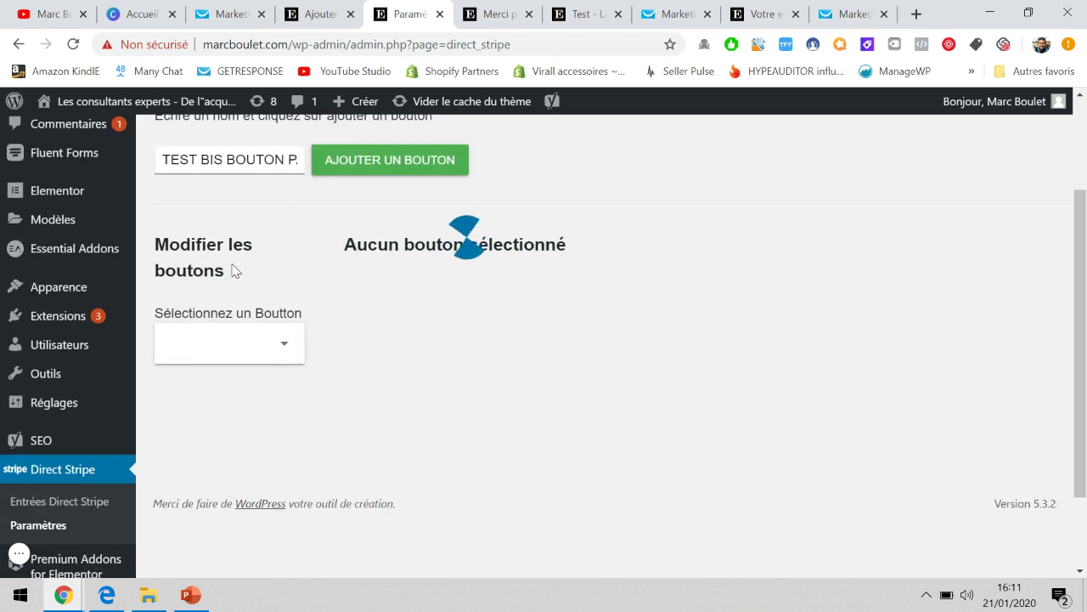
left_click(238, 350)
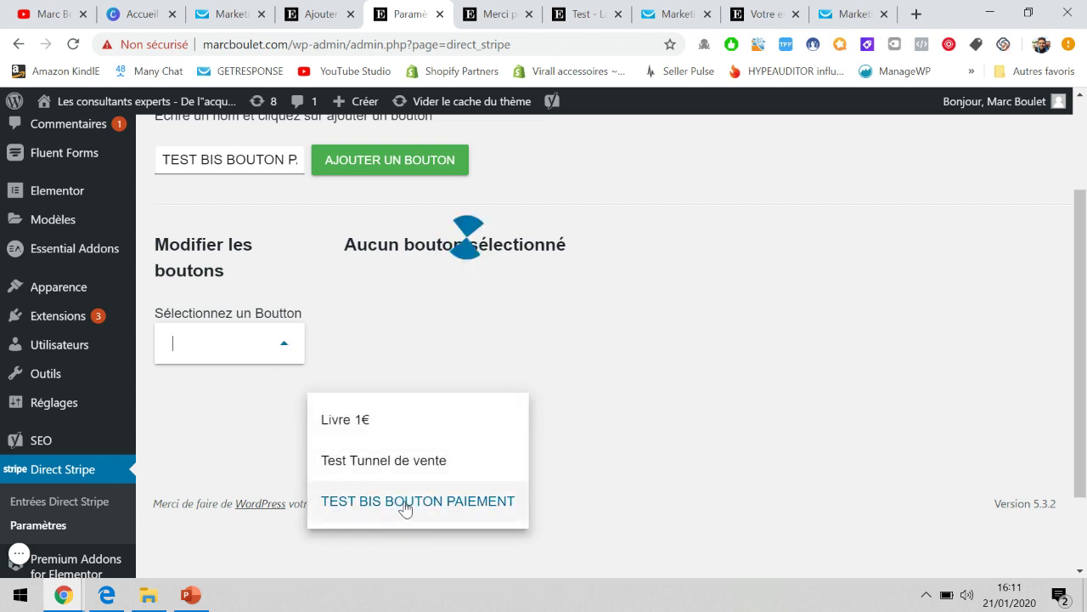
Load TEST BIS BOUTON PAIEMENT, rename it 'Les consultants experts' and set the amount to 1.
left_click(405, 508)
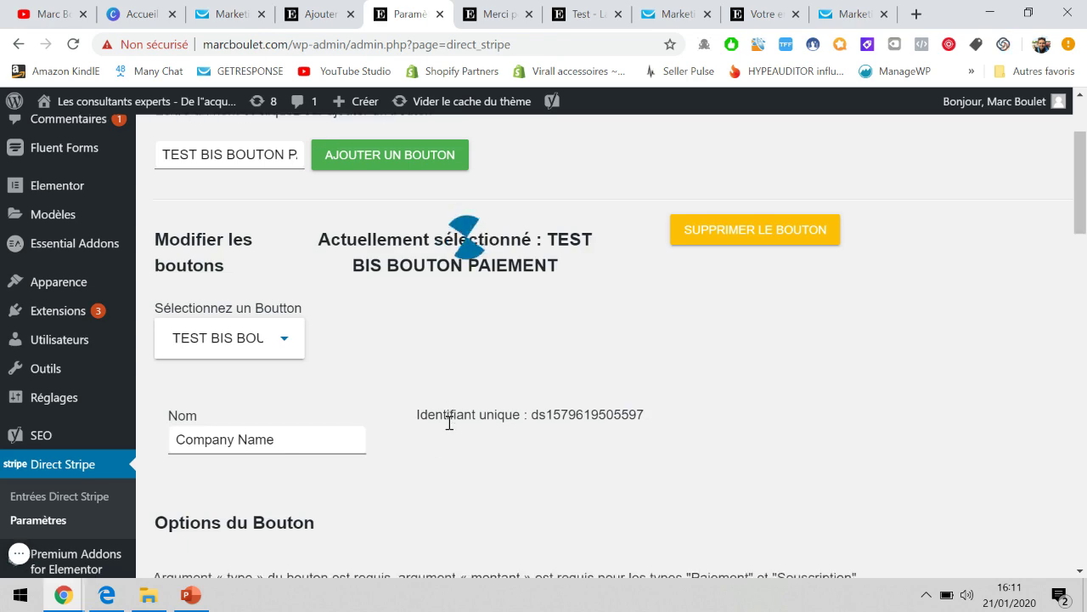
scroll(449, 420, "down", 2)
scroll(449, 420, "down", 1)
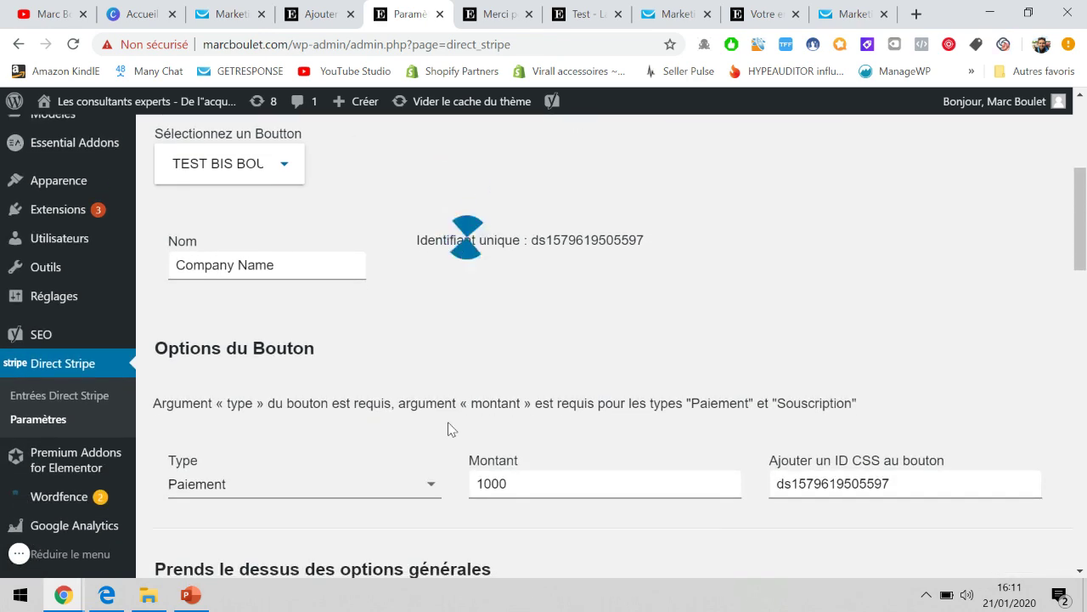
scroll(287, 357, "up", 1)
triple_click(287, 357)
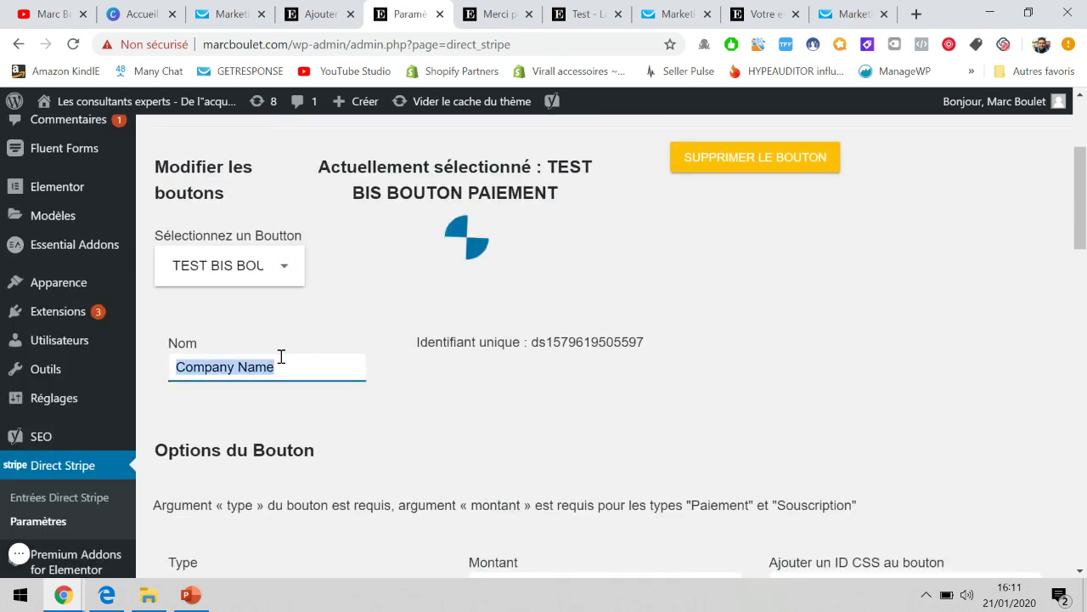
type("Les consultants experts")
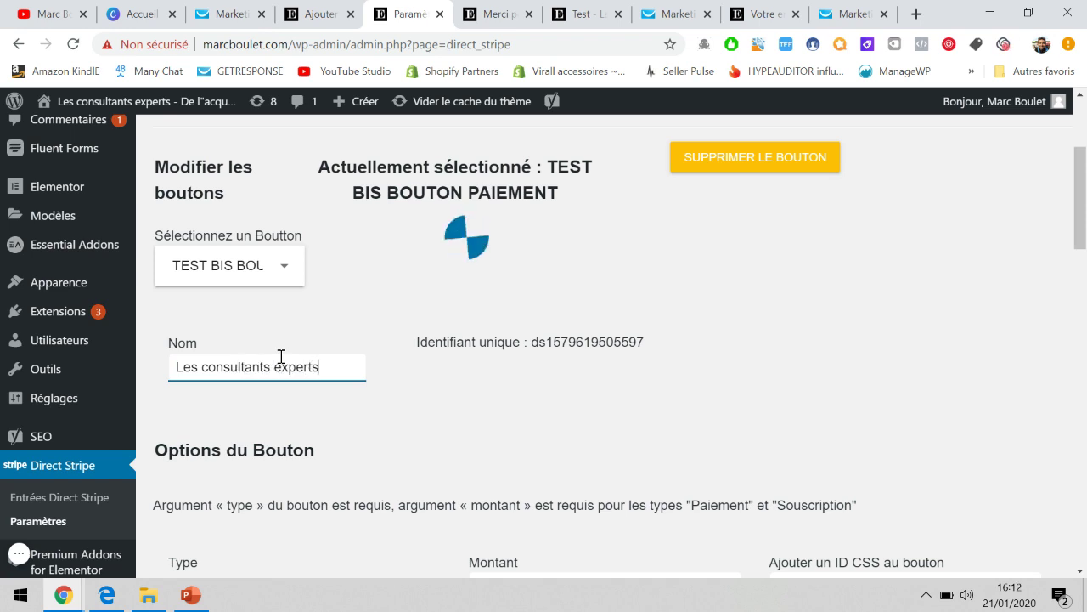
scroll(383, 357, "down", 1)
left_click(480, 356)
scroll(481, 357, "down", 2)
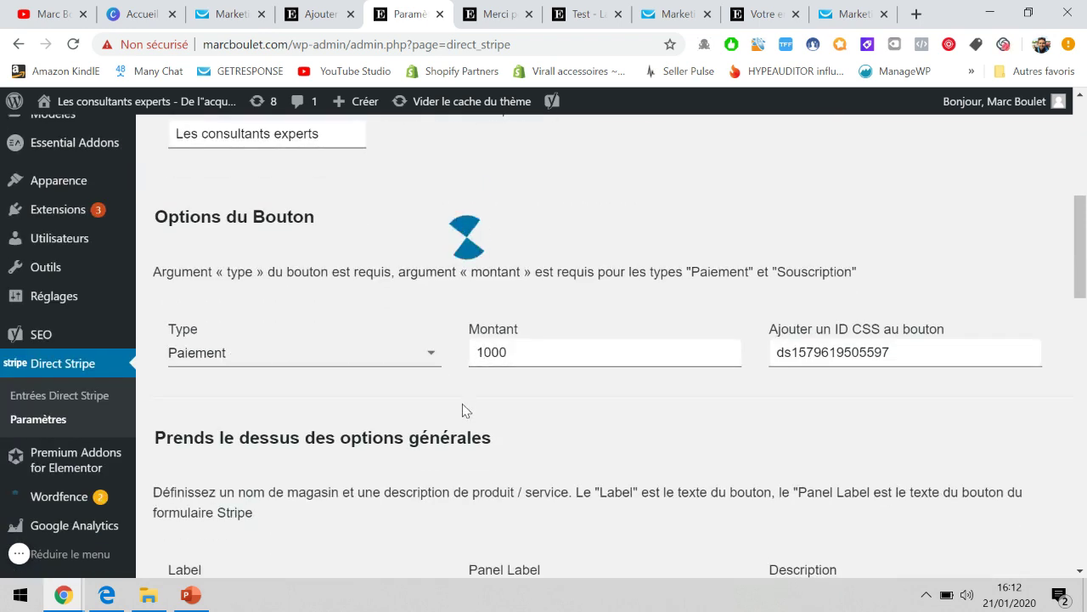
left_click(504, 352)
scroll(504, 352, "down", 1)
double_click(526, 272)
type("17")
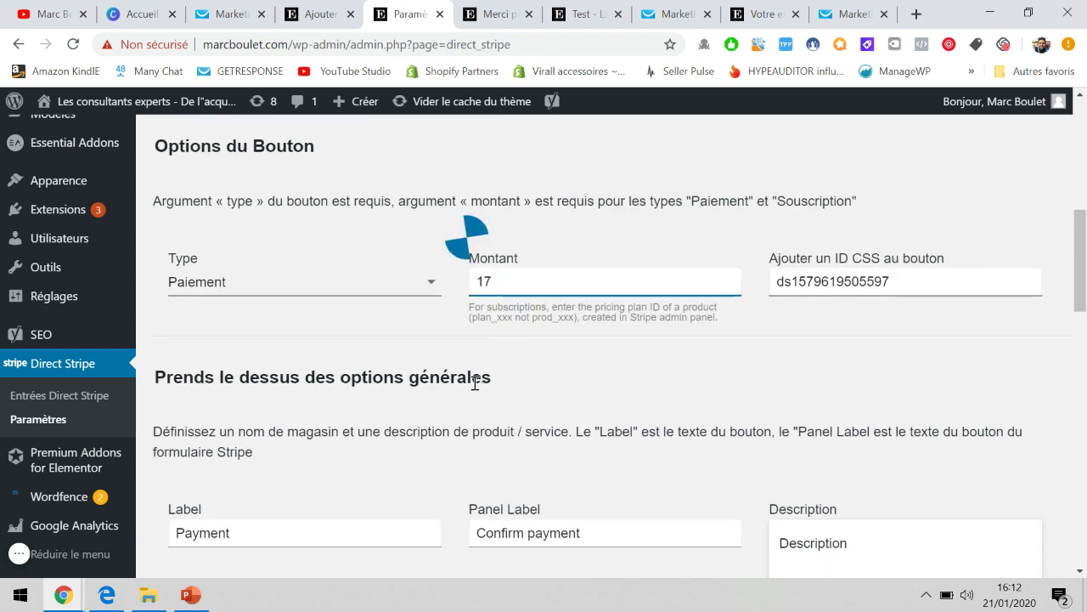
scroll(475, 382, "down", 3)
Set labels 'PAYER MAINTENANT' and 'Confirmer le paiement' and a 'Formation exceptionnelle…' description.
double_click(344, 338)
type("PAYER MAINTENANT")
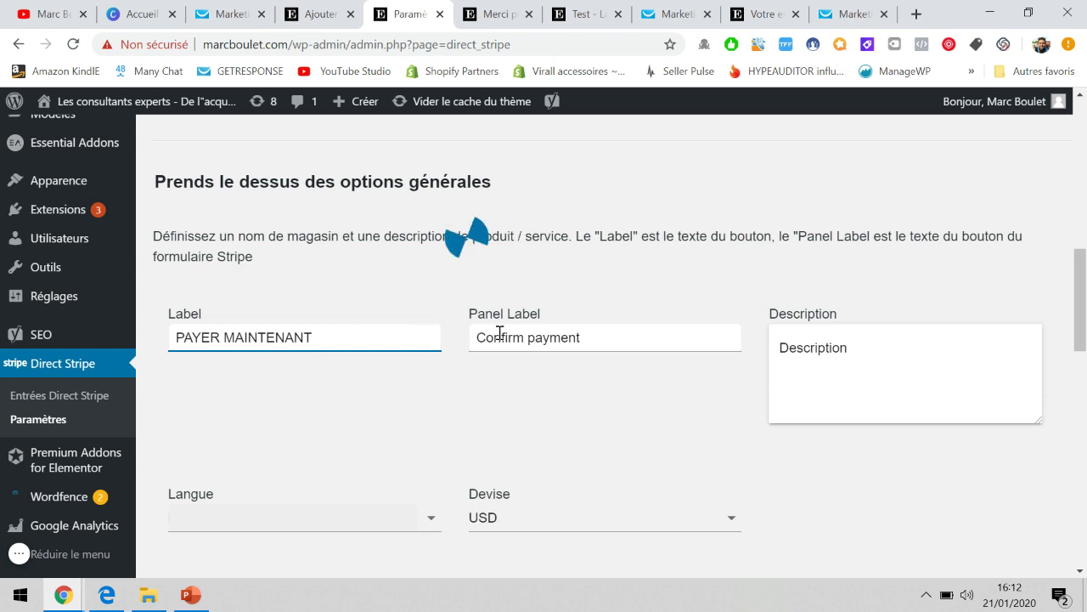
left_click(519, 332)
key("ctrl+a")
type("CO")
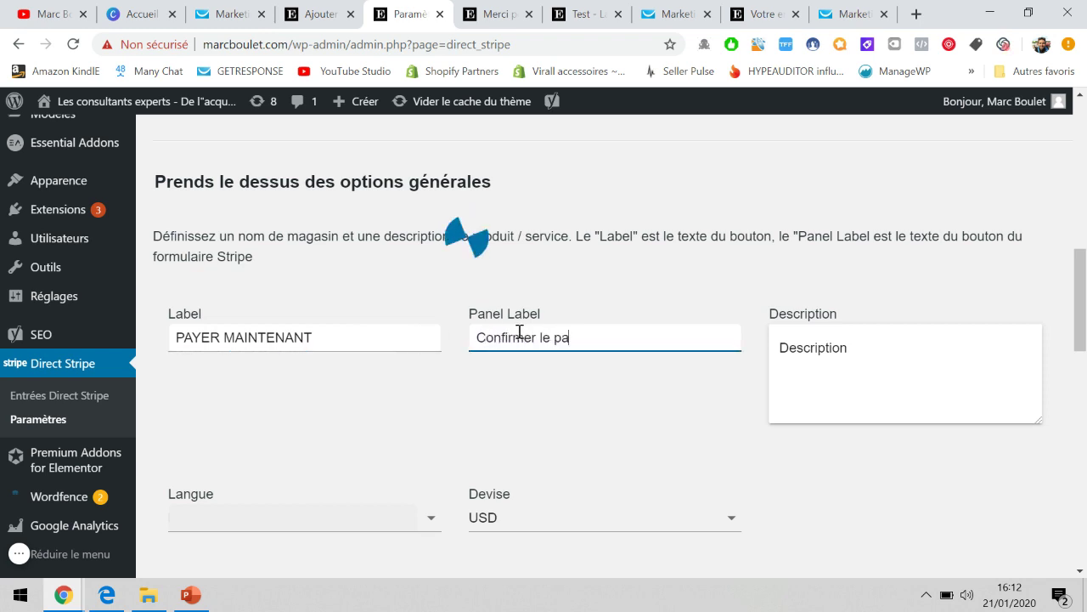
double_click(825, 350)
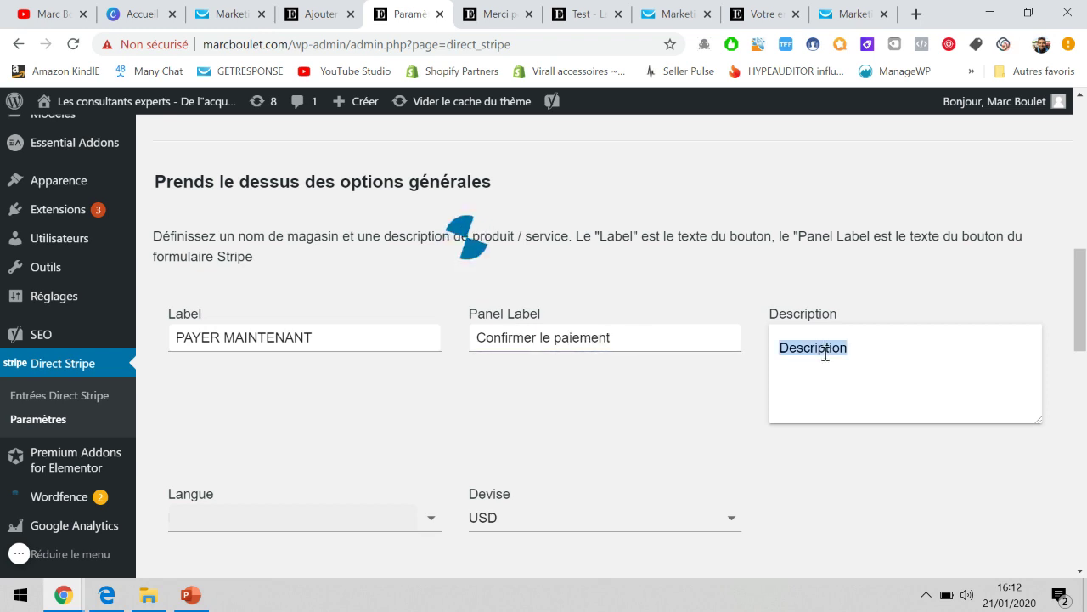
type("Formation except")
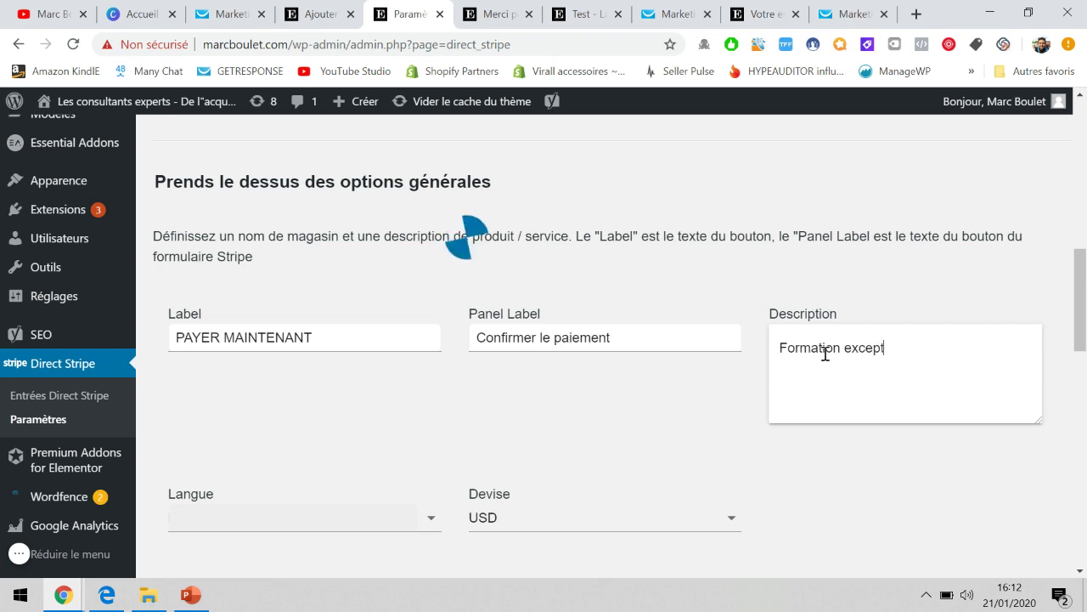
type("ionnelle des co")
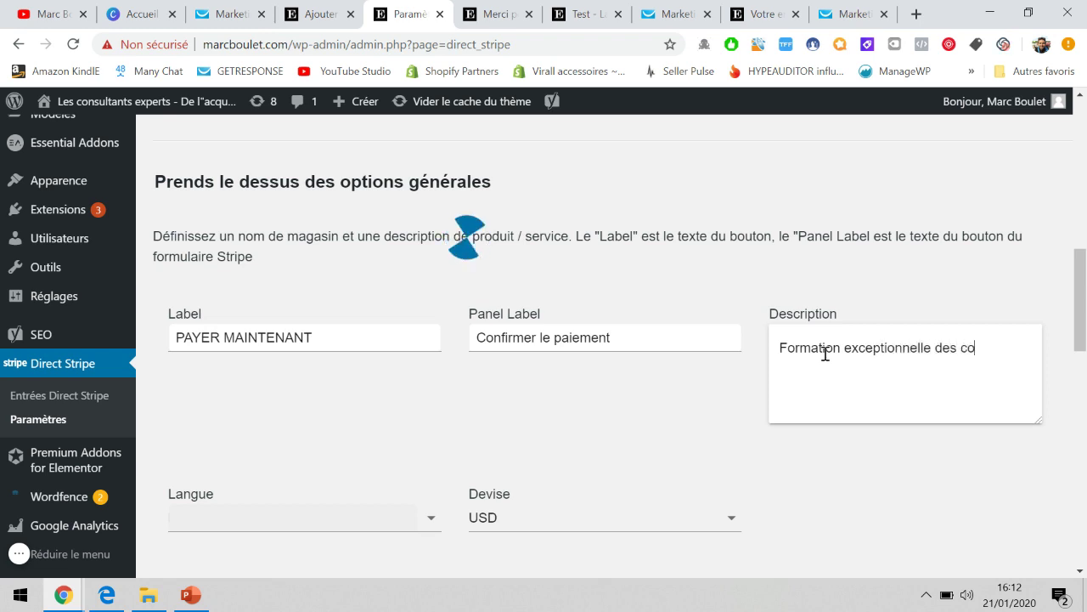
type("nsult")
key("BackSpace")
key("BackSpace")
key("BackSpace")
key("BackSpace")
key("BackSpace")
key("BackSpace")
key("BackSpace")
key("BackSpace")
key("BackSpace")
key("BackSpace")
key("BackSpace")
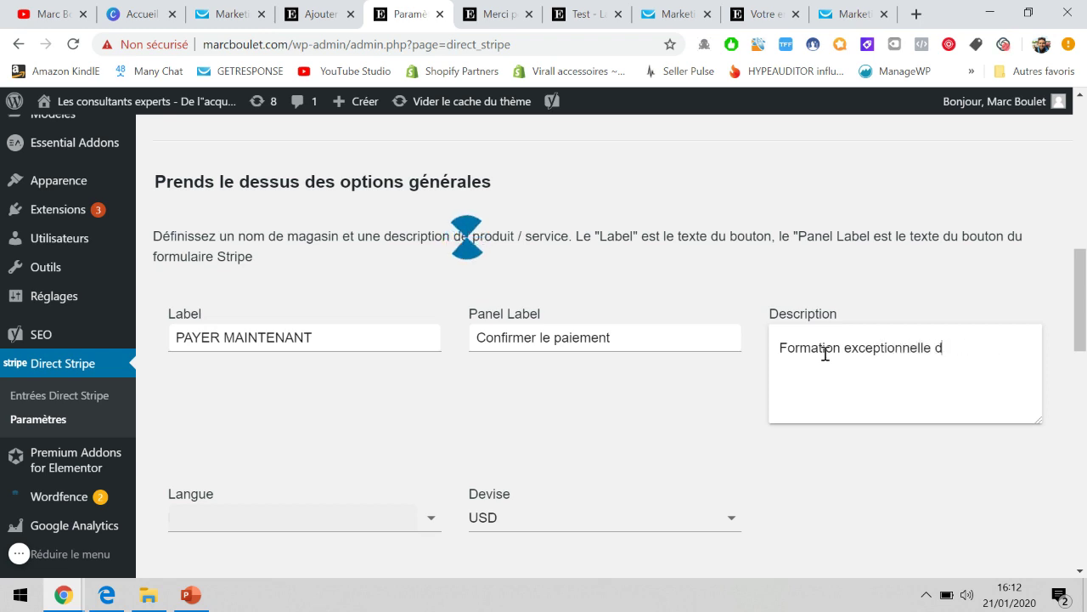
type("'Les consult")
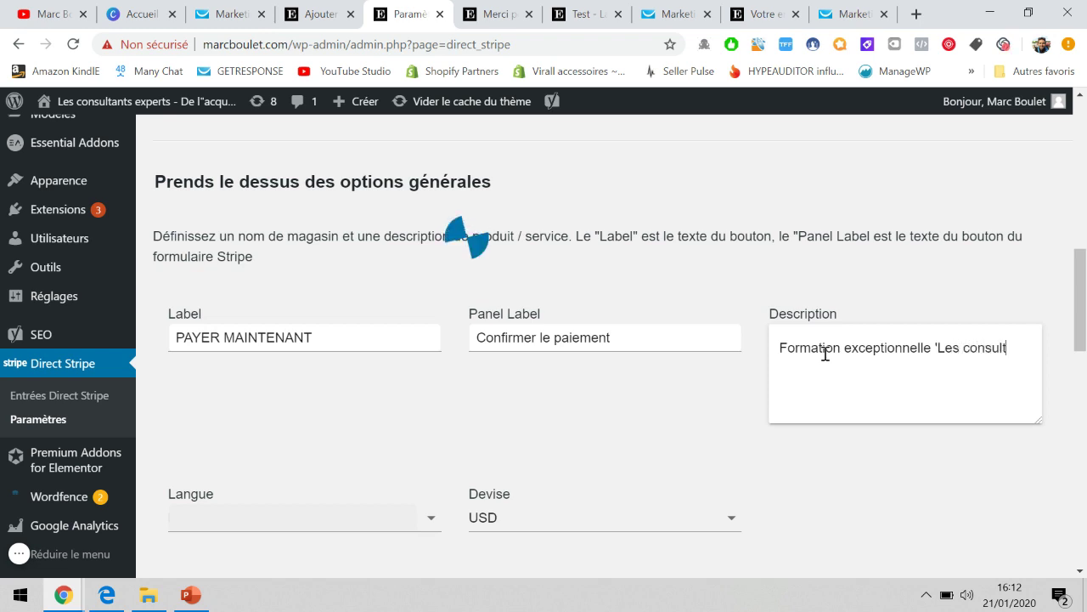
type("ants exp")
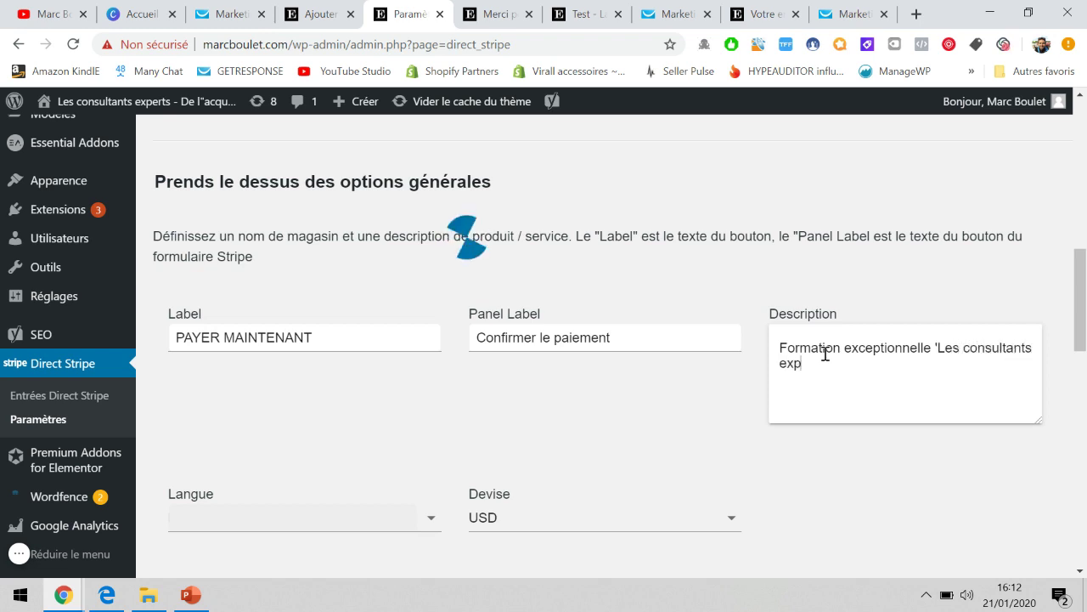
type("erts'")
Set the button's currency to EUR and checkout language to fr.
scroll(825, 354, "down", 2)
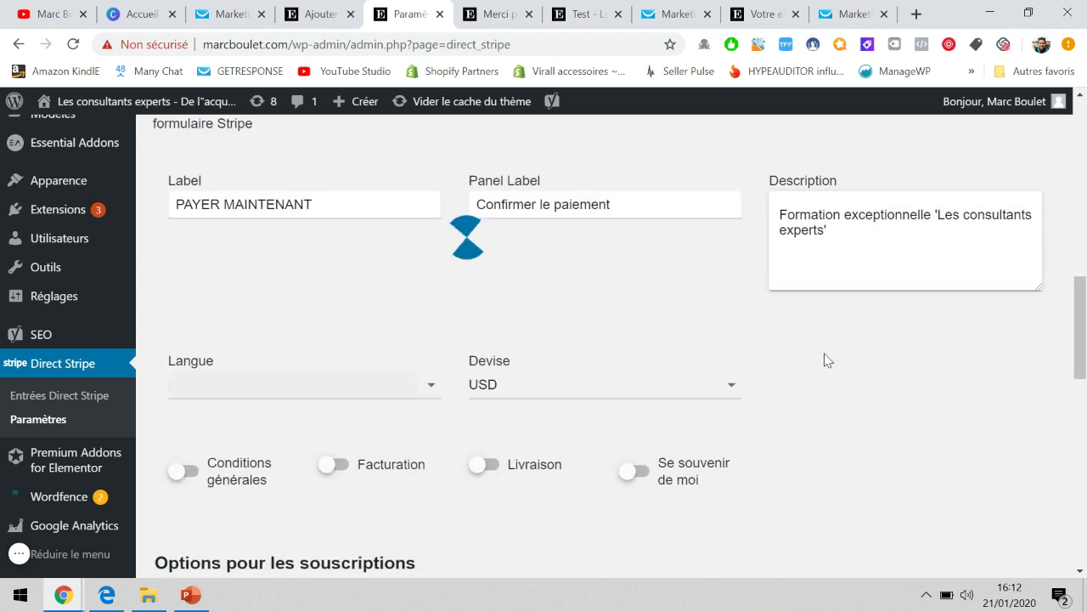
left_click(504, 379)
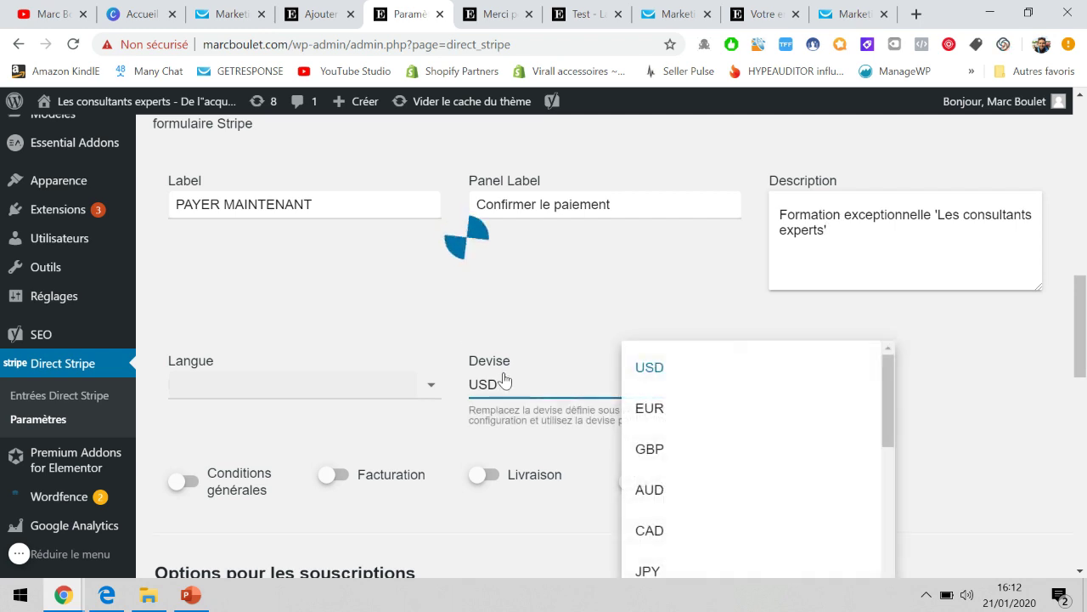
left_click(690, 411)
left_click(376, 388)
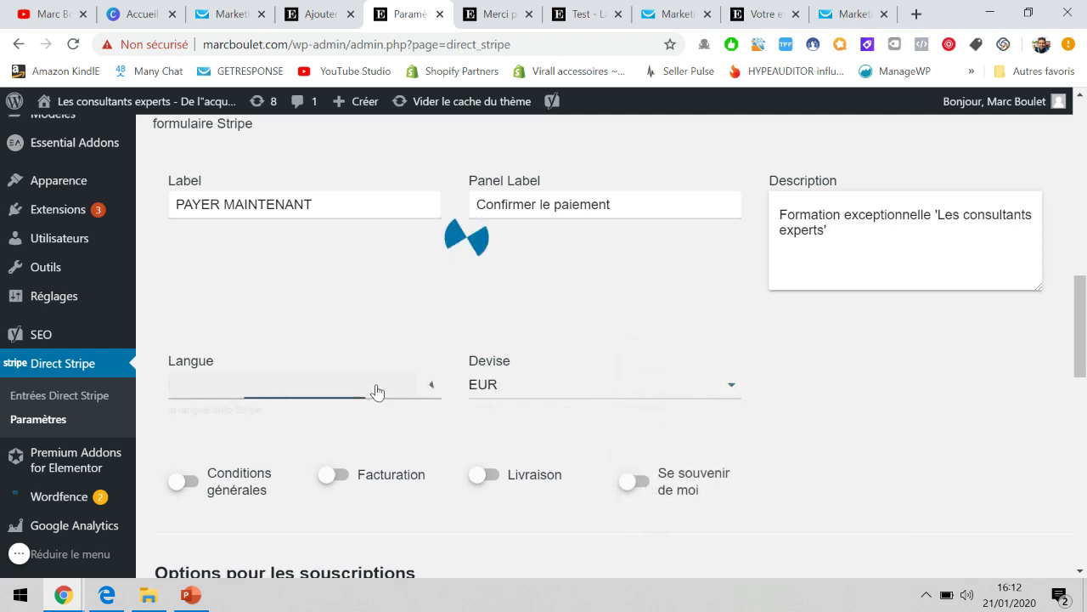
scroll(377, 390, "down", 1)
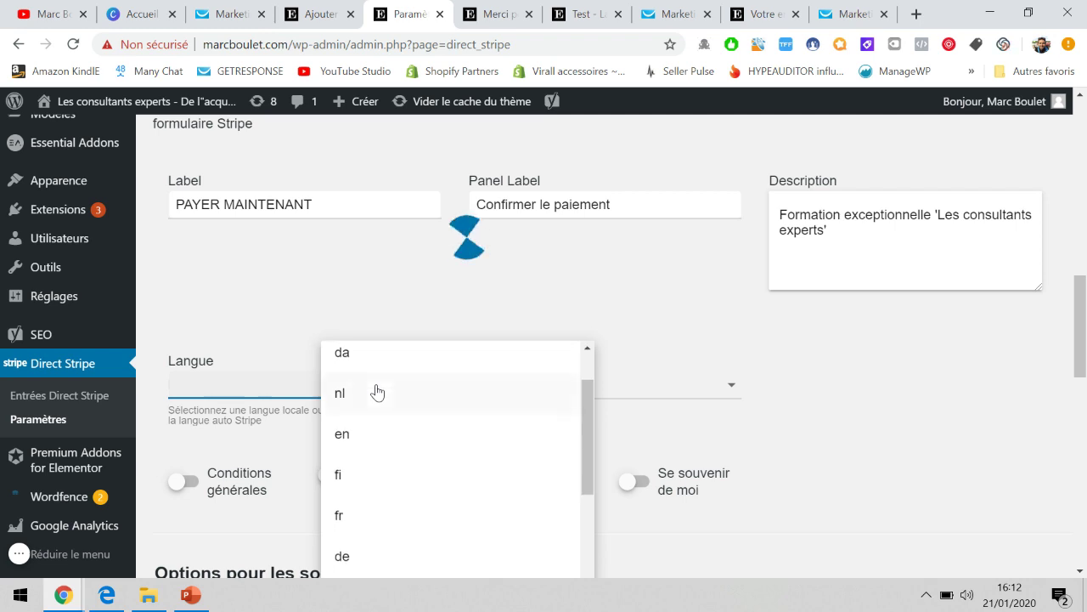
left_click(352, 520)
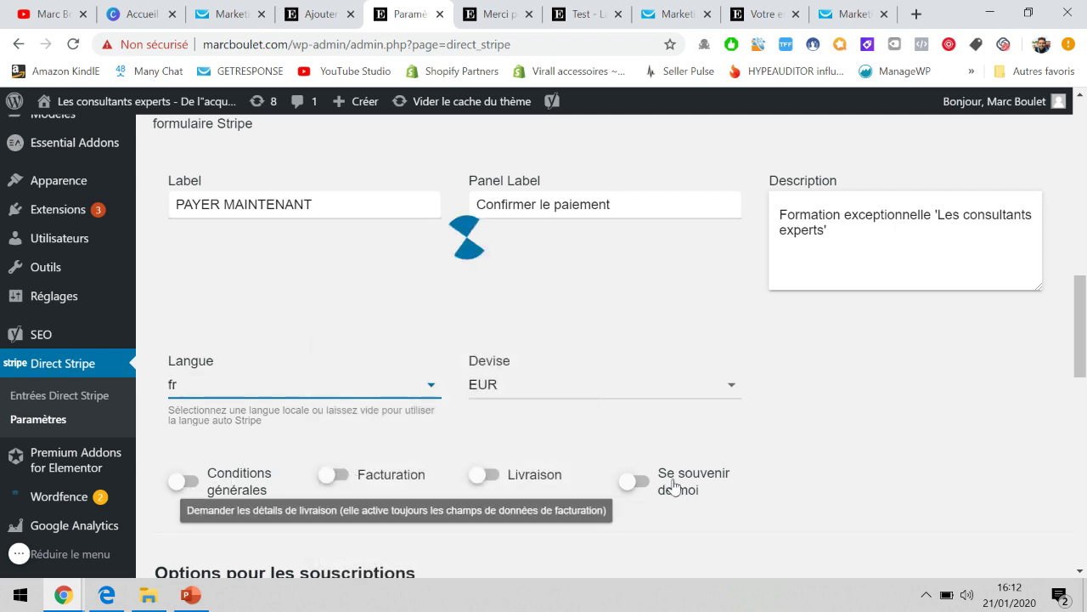
Go to the success redirect URL field, then bring up the PowerPoint funnel slide.
scroll(672, 485, "down", 3)
scroll(732, 357, "down", 4)
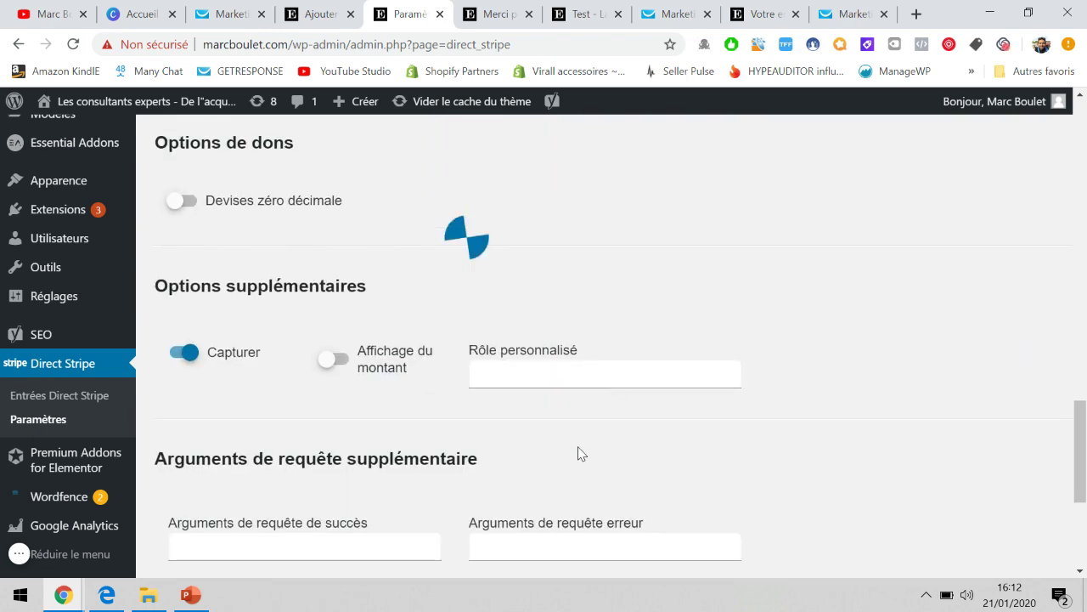
scroll(578, 451, "down", 2)
scroll(626, 397, "down", 2)
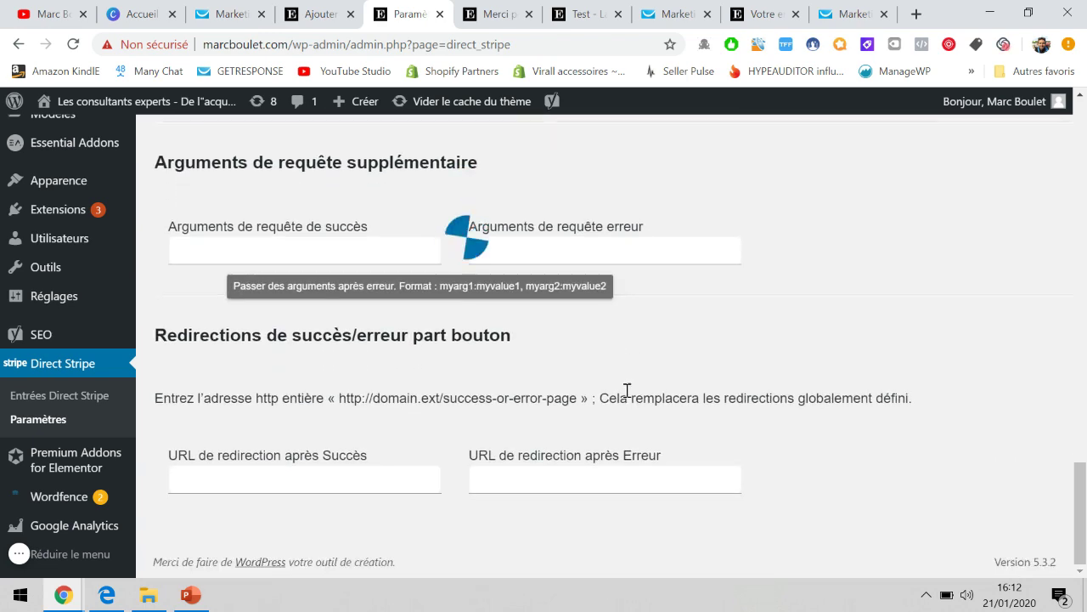
left_click(307, 478)
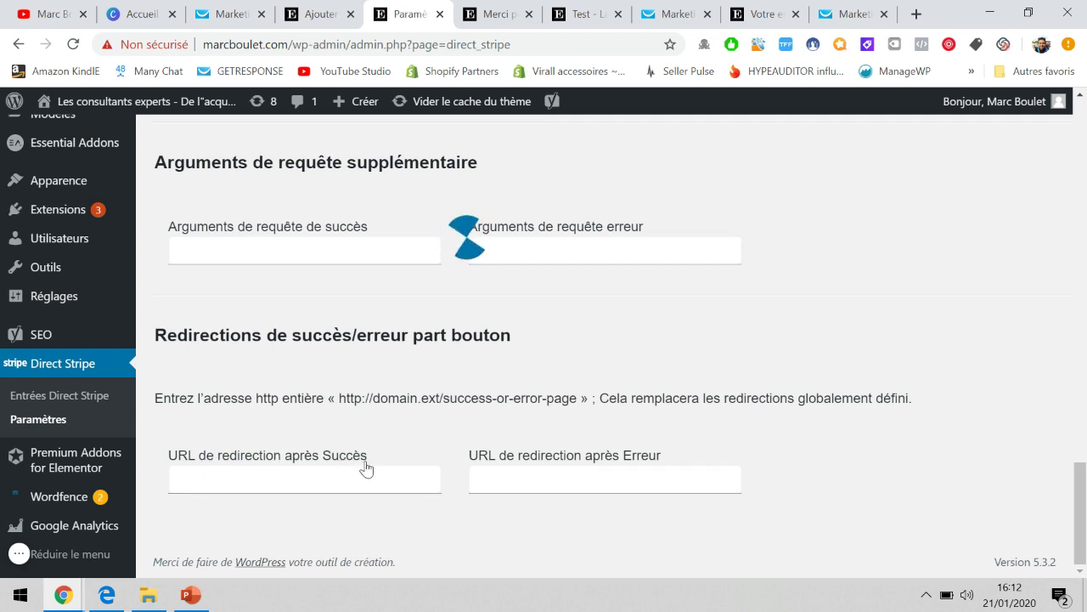
left_click(190, 594)
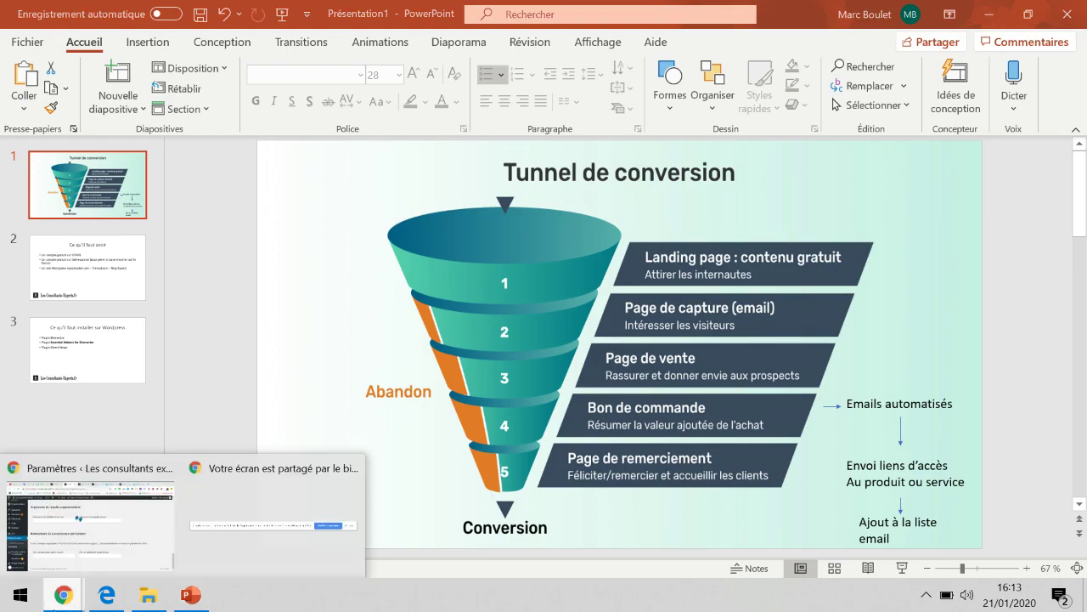
Return to the browser and show the 'Merci pour votre achat' tab.
left_click(85, 510)
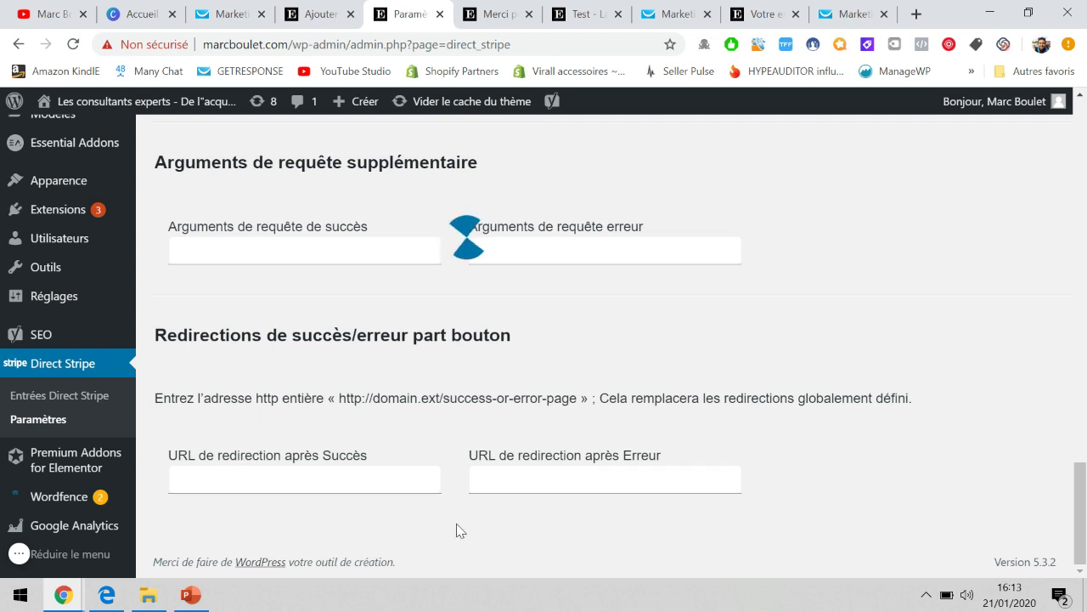
left_click(500, 9)
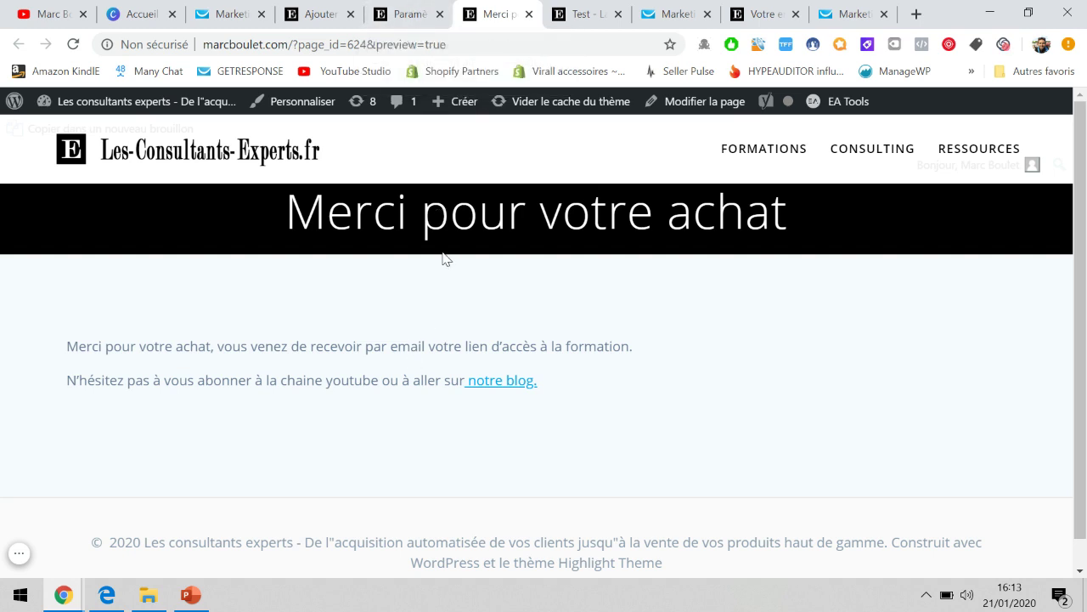
Compare the thank-you page with the Direct Stripe settings, glancing at the funnel slide.
left_click(397, 7)
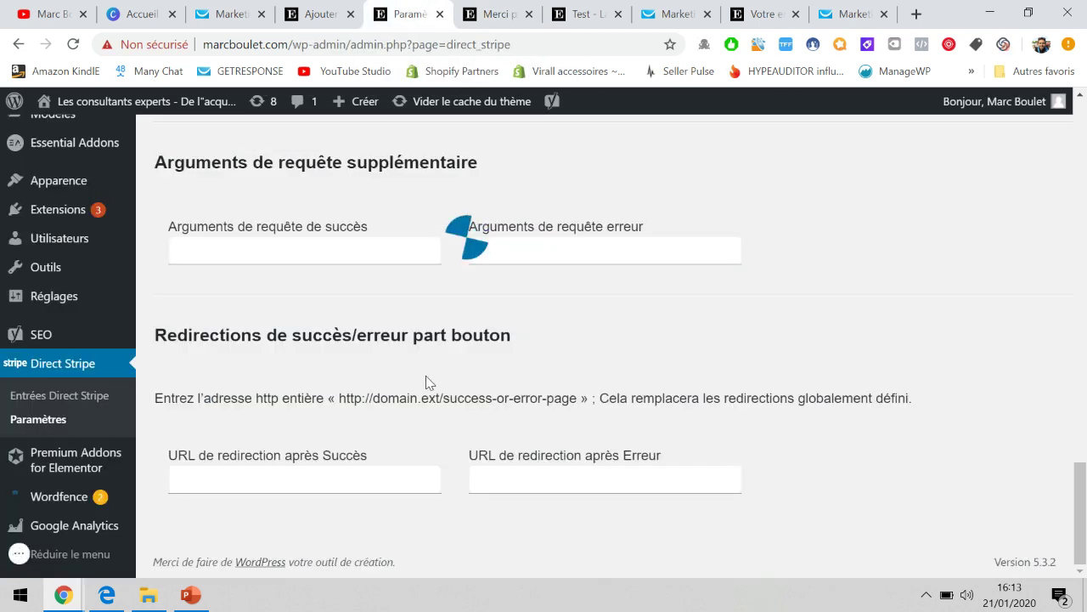
left_click(497, 9)
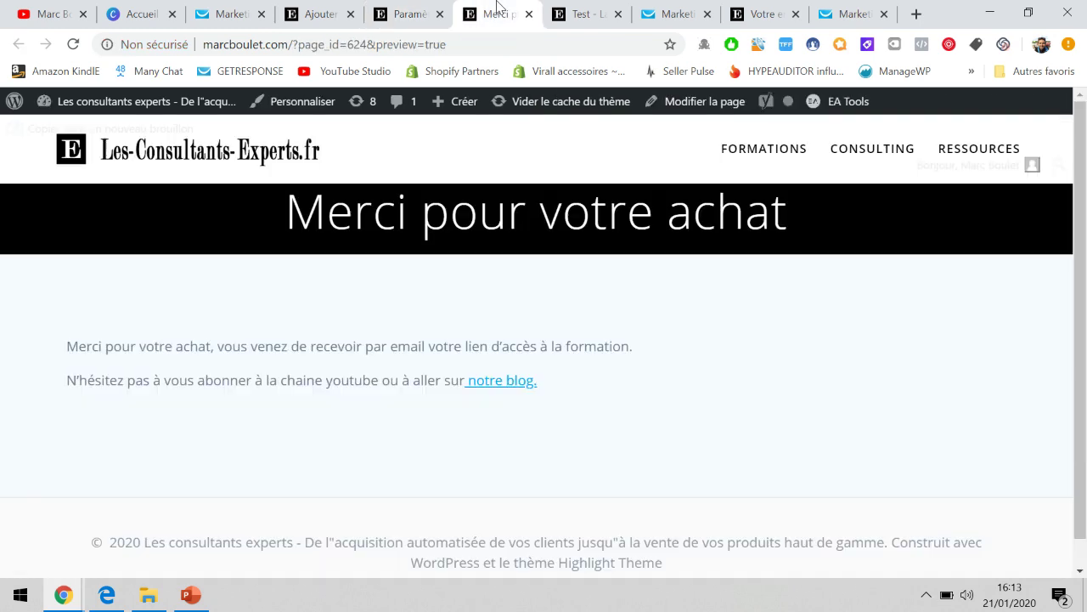
left_click(401, 9)
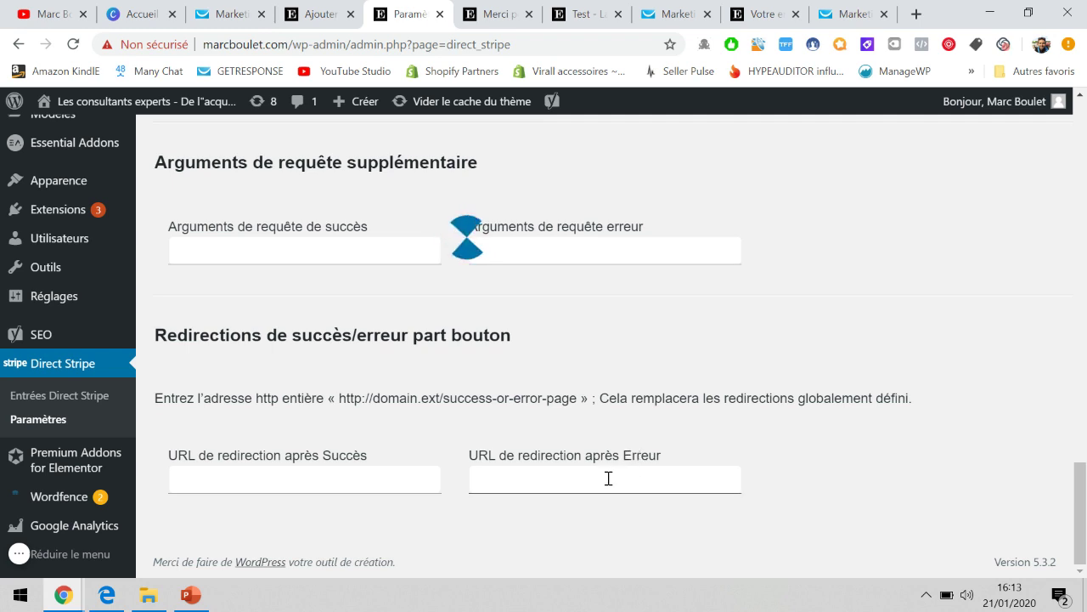
left_click(192, 594)
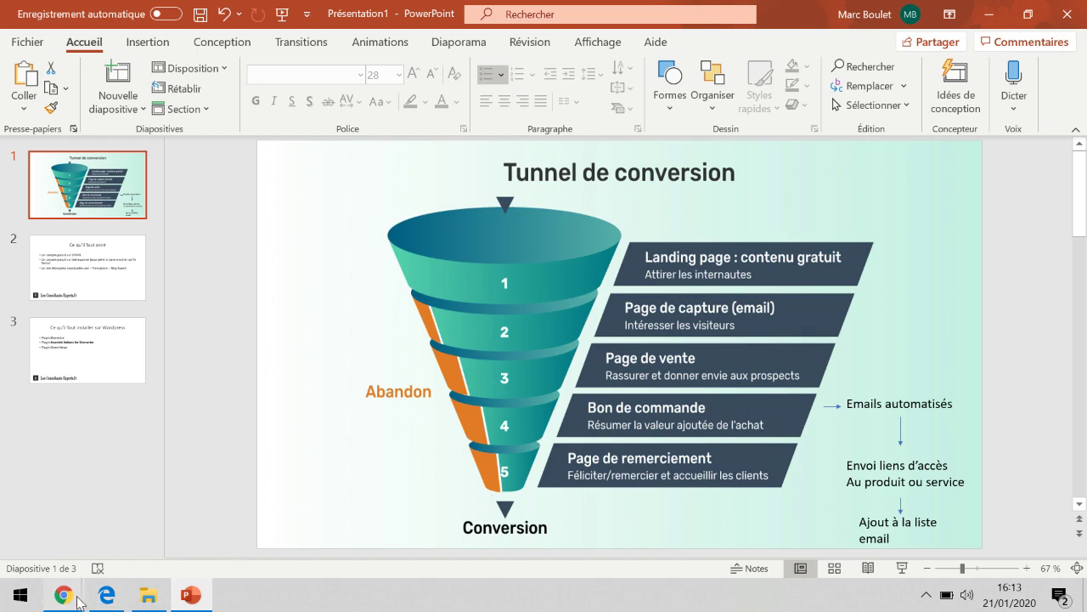
mouse_move(66, 597)
left_click(89, 539)
scroll(342, 353, "up", 20)
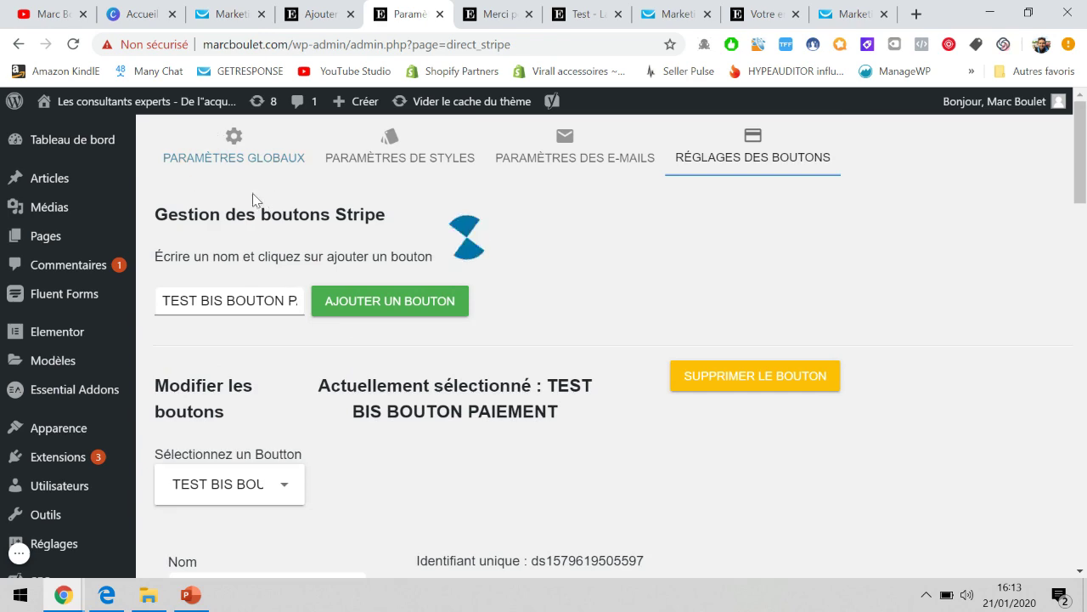
scroll(483, 357, "down", 20)
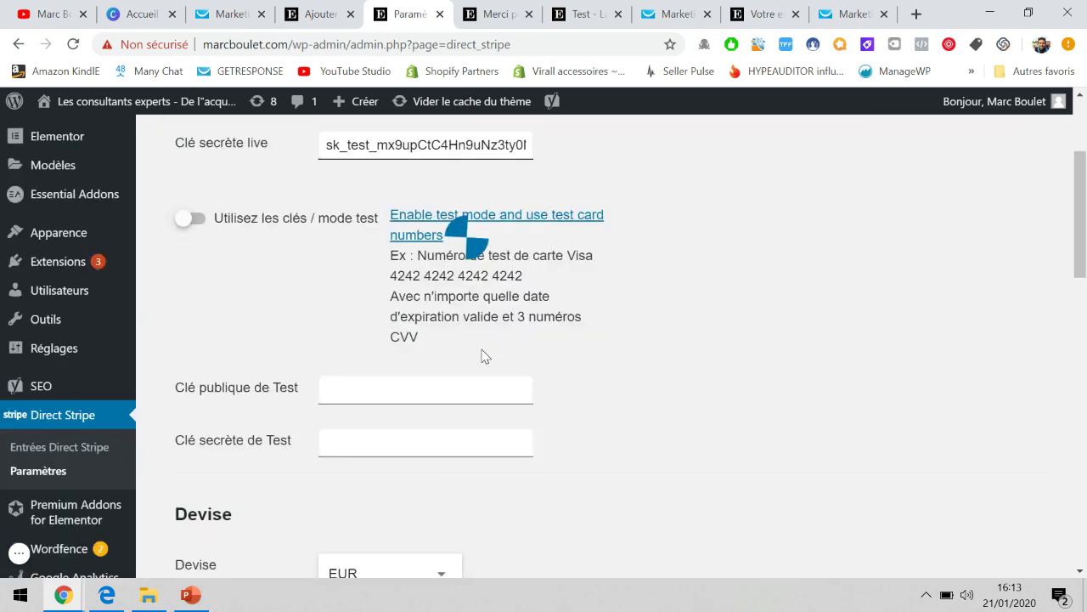
scroll(484, 357, "up", 10)
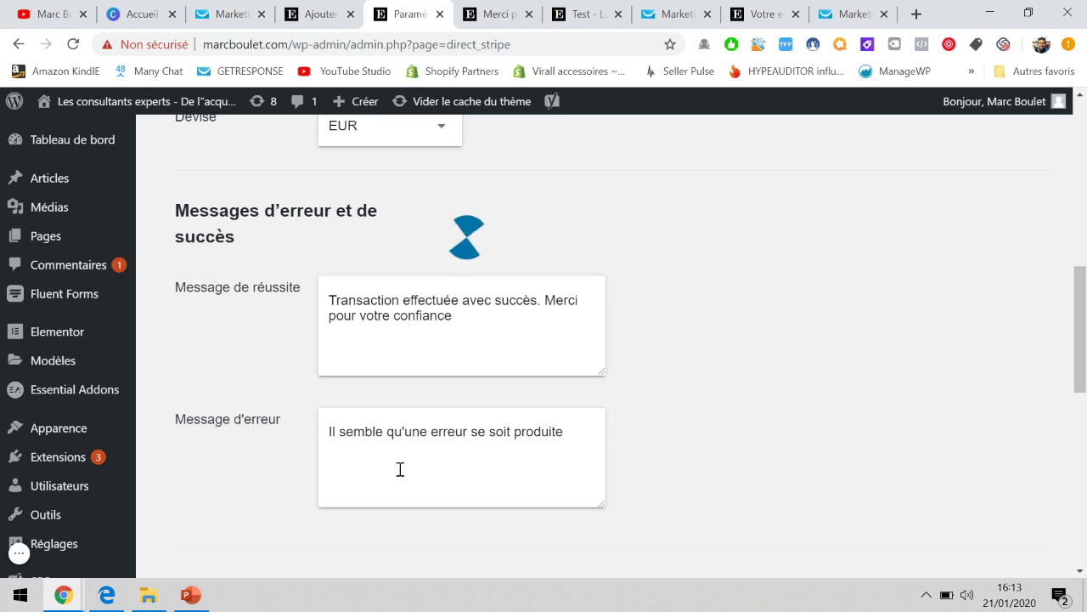
scroll(593, 443, "up", 10)
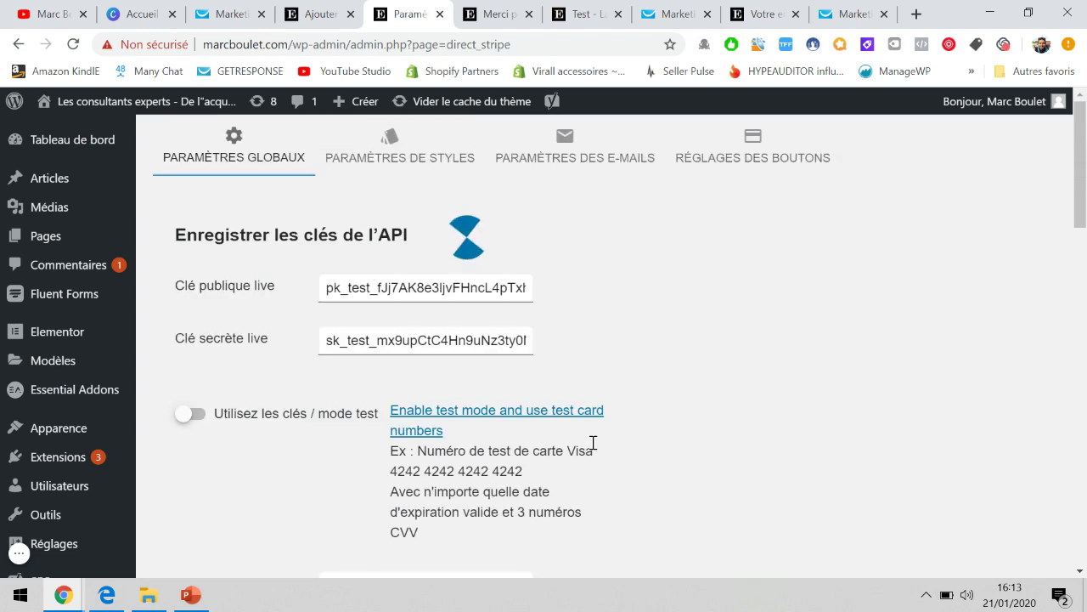
Review button TEST BIS BOUTON PAIEMENT in Réglages des boutons: label PAYER MAINTENANT, priced in EUR.
left_click(769, 155)
scroll(478, 415, "down", 5)
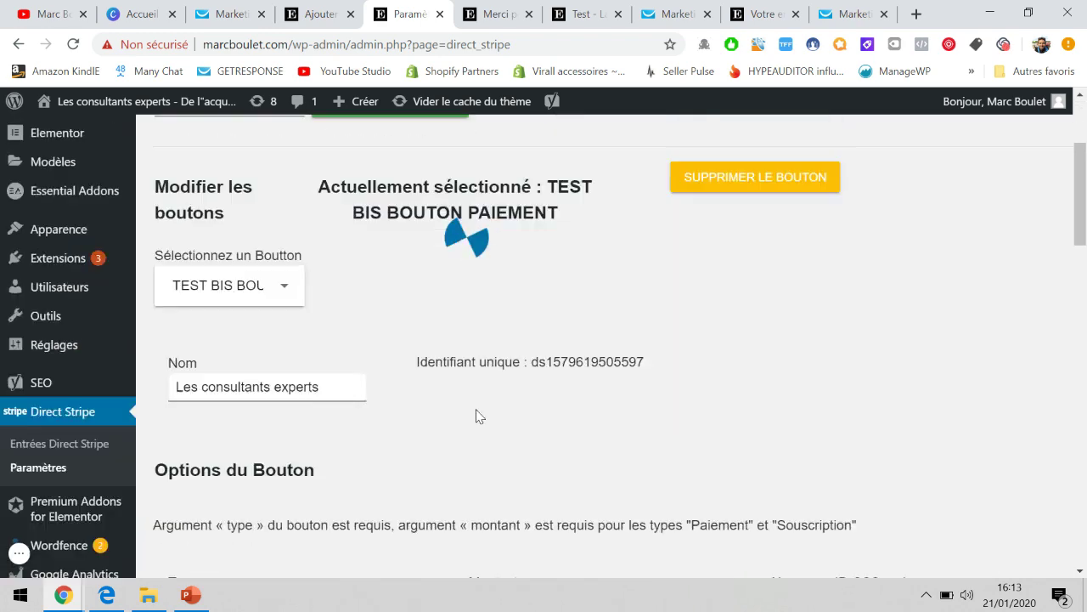
scroll(477, 416, "down", 13)
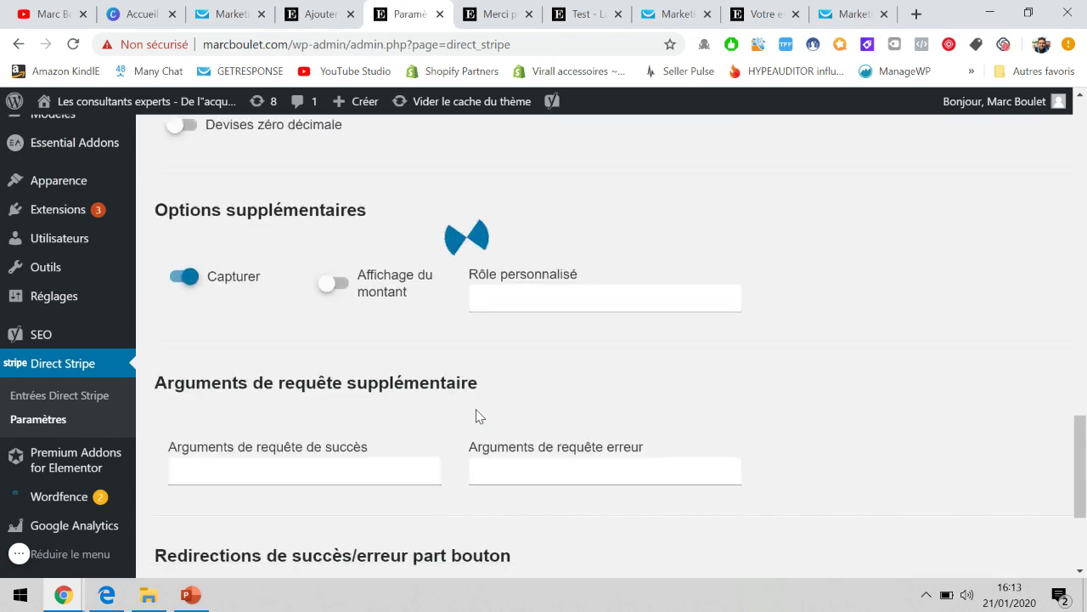
scroll(477, 417, "down", 3)
scroll(476, 416, "up", 20)
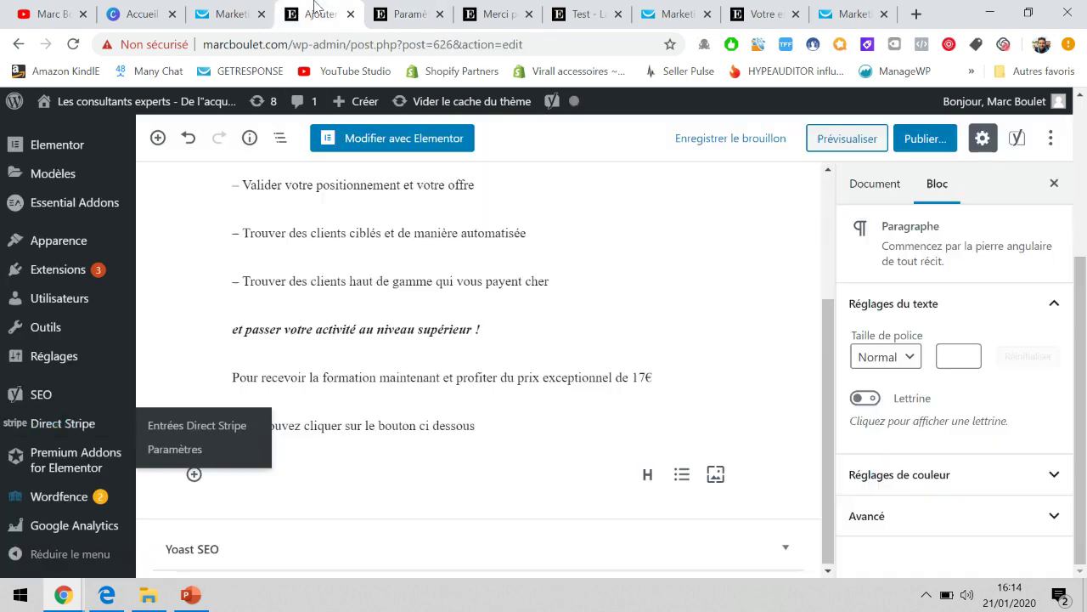
Insert a Direct Stripe button block at the end of the payment post, using TEST BIS BOUTON PAIEMENT.
left_click(318, 14)
scroll(463, 318, "up", 3)
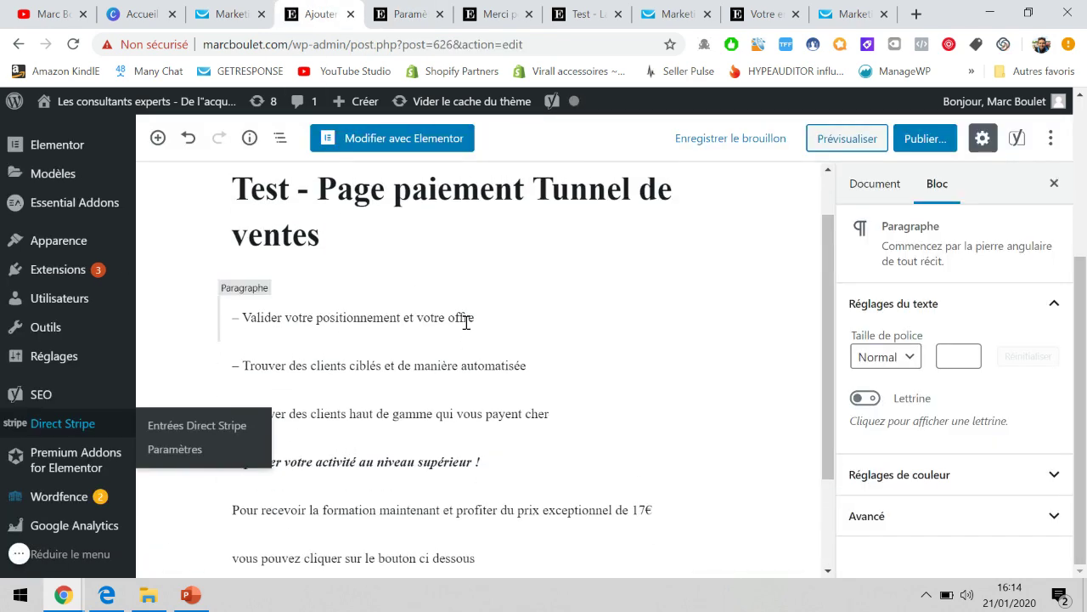
scroll(669, 340, "down", 1)
scroll(667, 342, "down", 1)
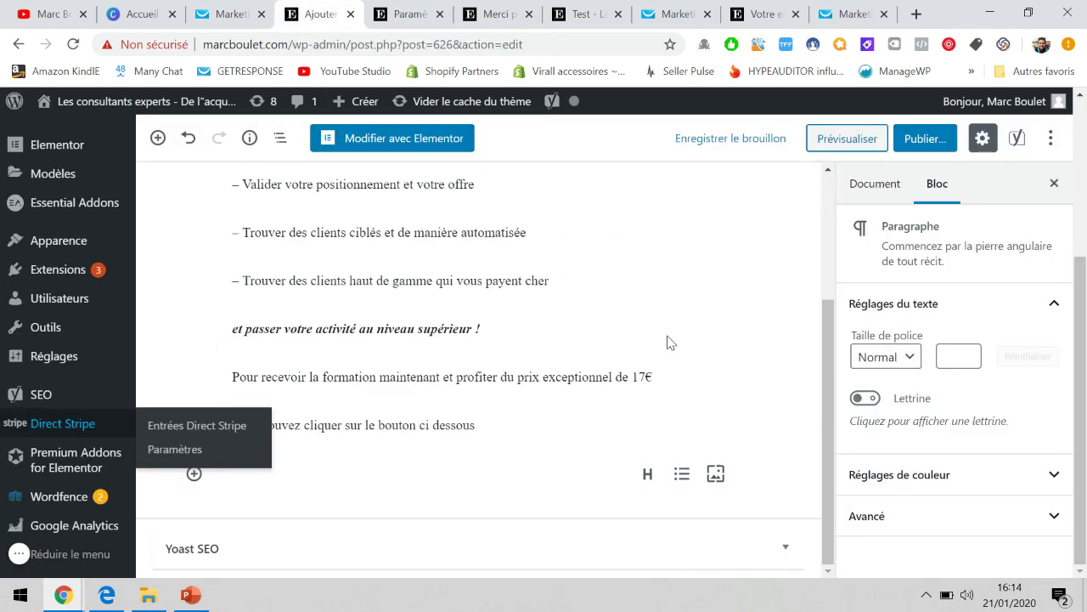
left_click(254, 479)
left_click(194, 474)
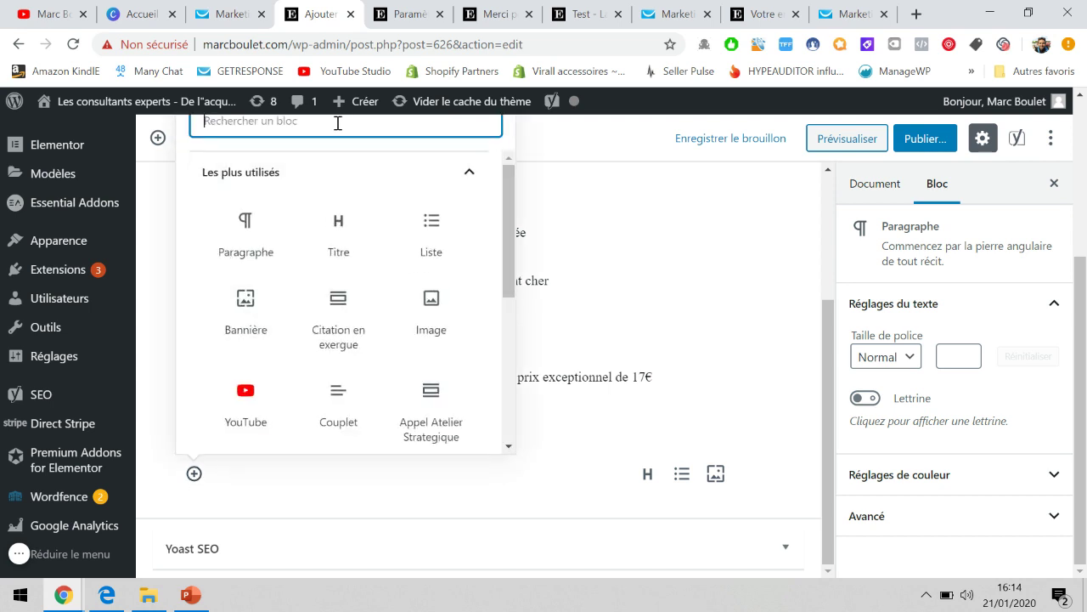
type("strip")
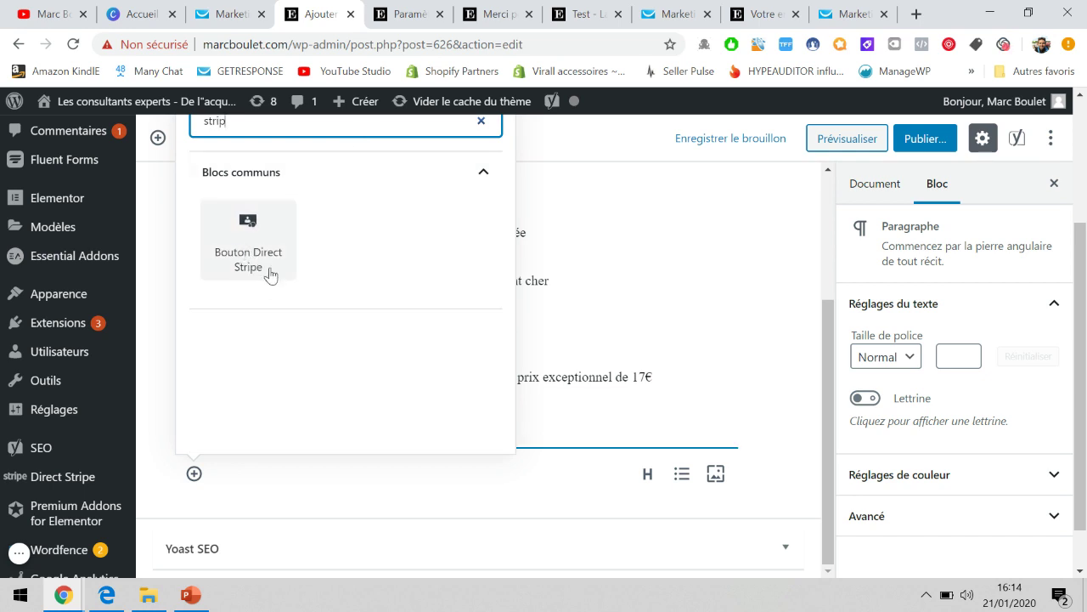
left_click(268, 272)
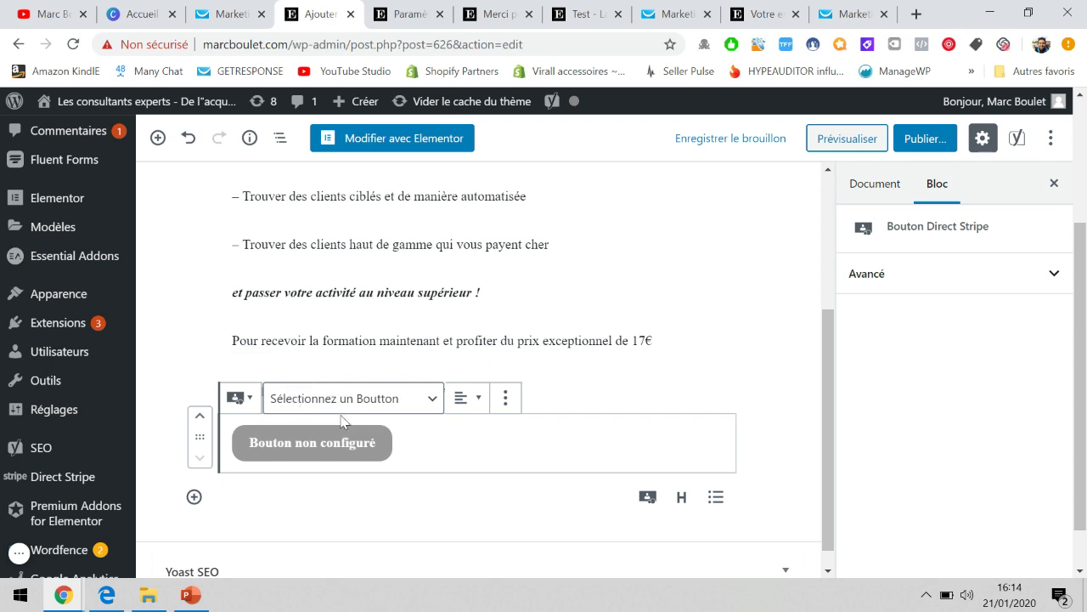
left_click(350, 399)
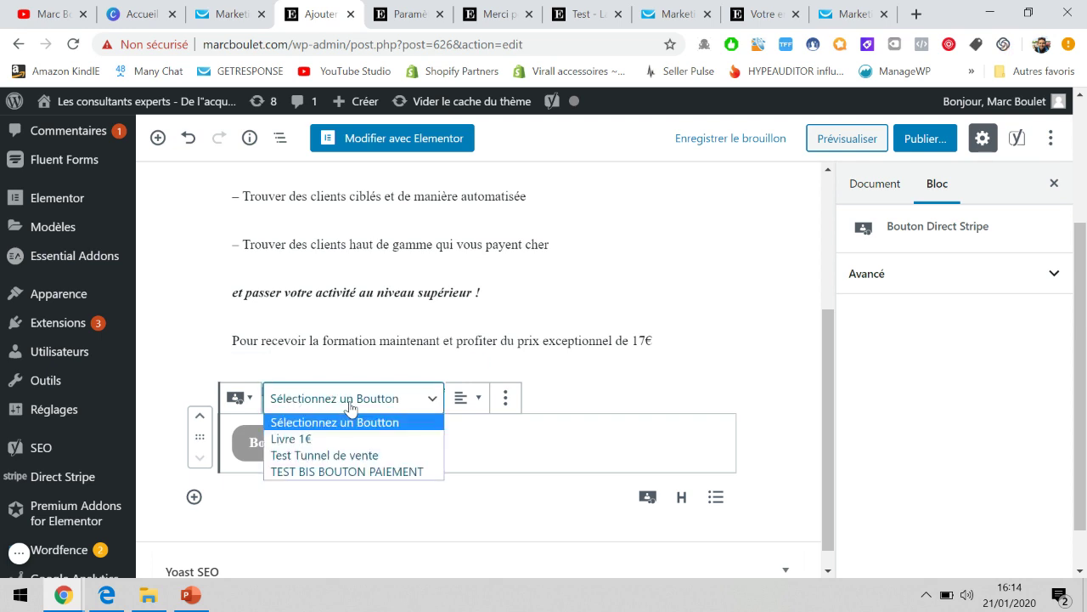
left_click(322, 473)
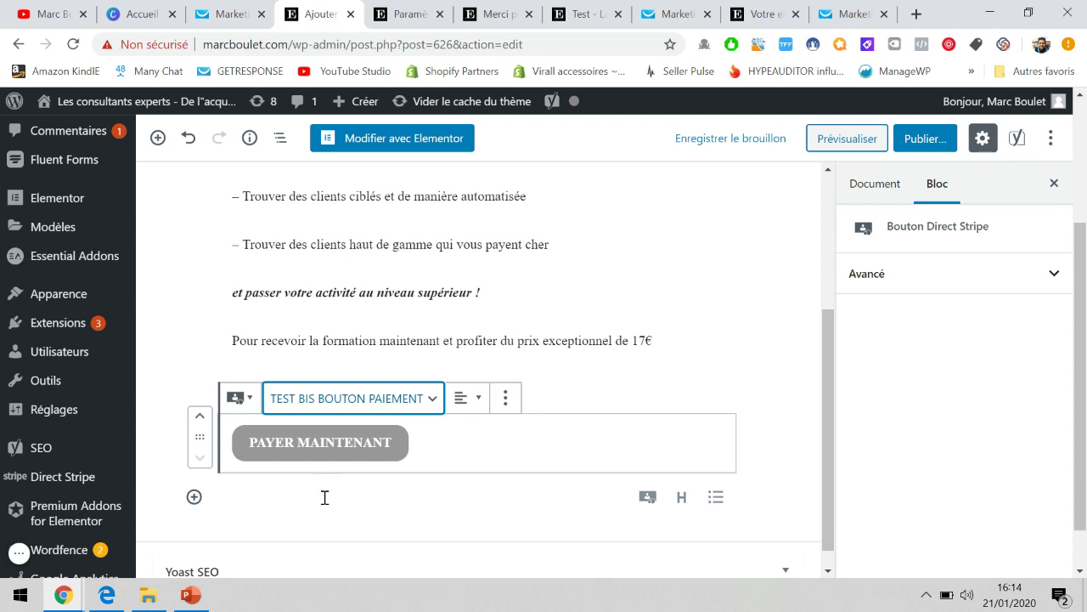
Add an empty paragraph below the button block and centre the Direct Stripe button.
left_click(322, 498)
left_click(329, 450)
left_click(467, 398)
left_click(455, 321)
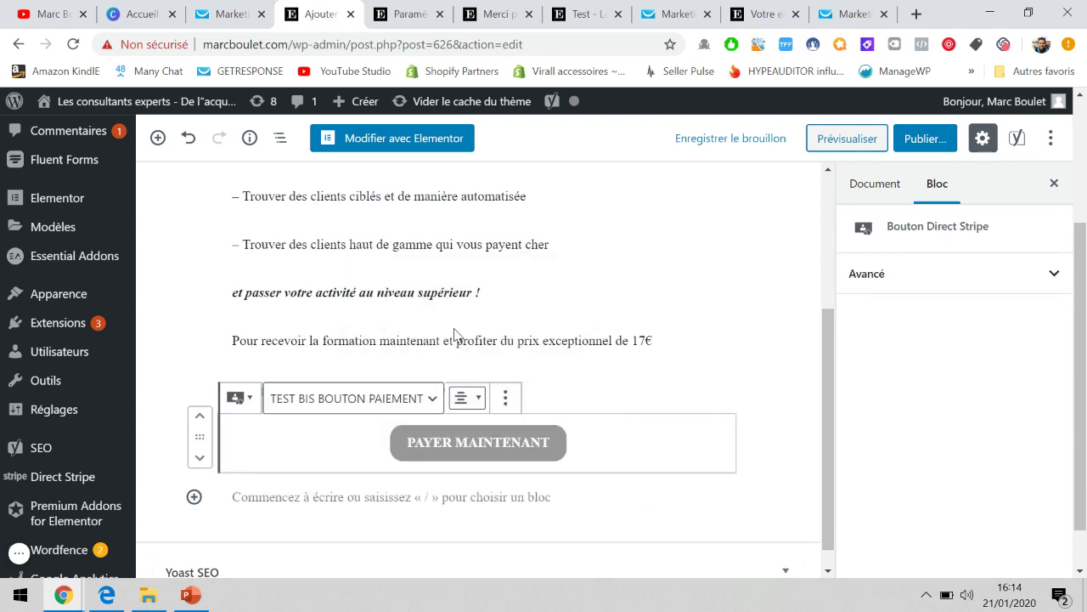
left_click(759, 347)
left_click(601, 447)
Insert the paiement-securise image from the media library below the payment button.
left_click(206, 496)
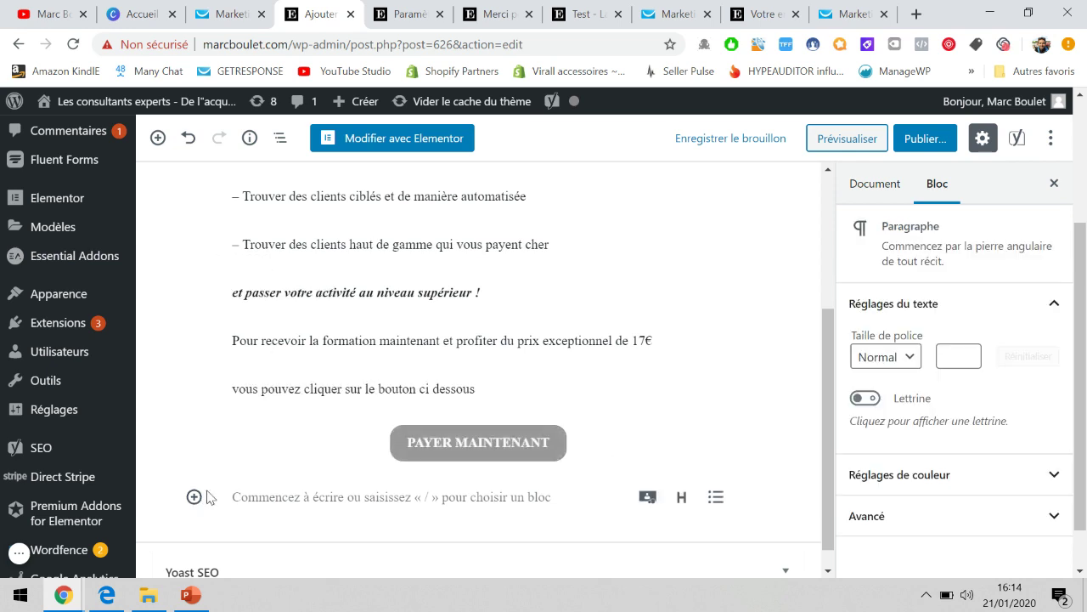
left_click(194, 497)
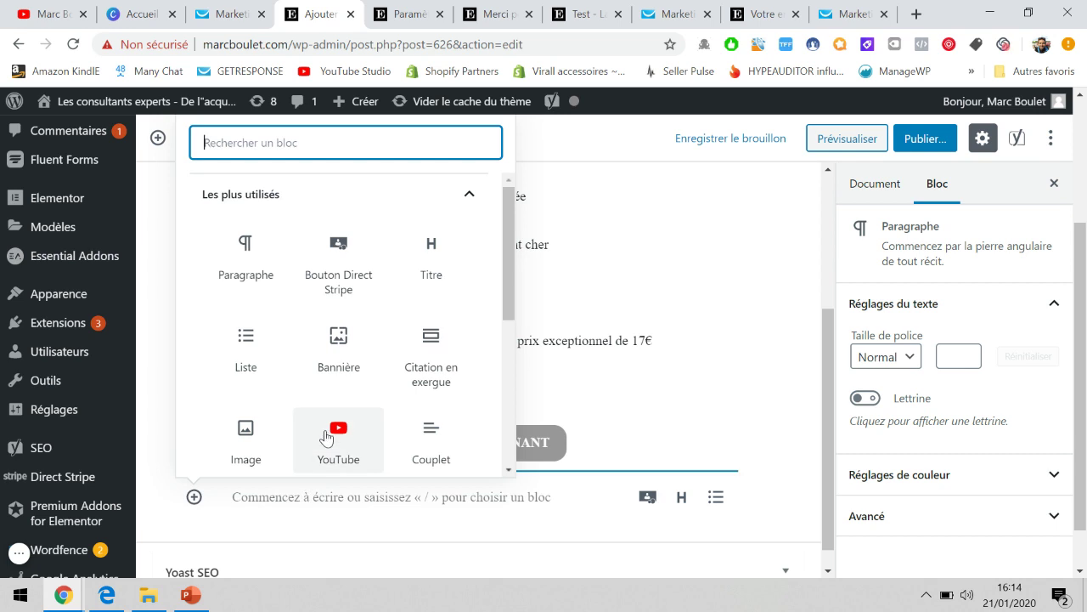
scroll(328, 421, "down", 1)
left_click(259, 387)
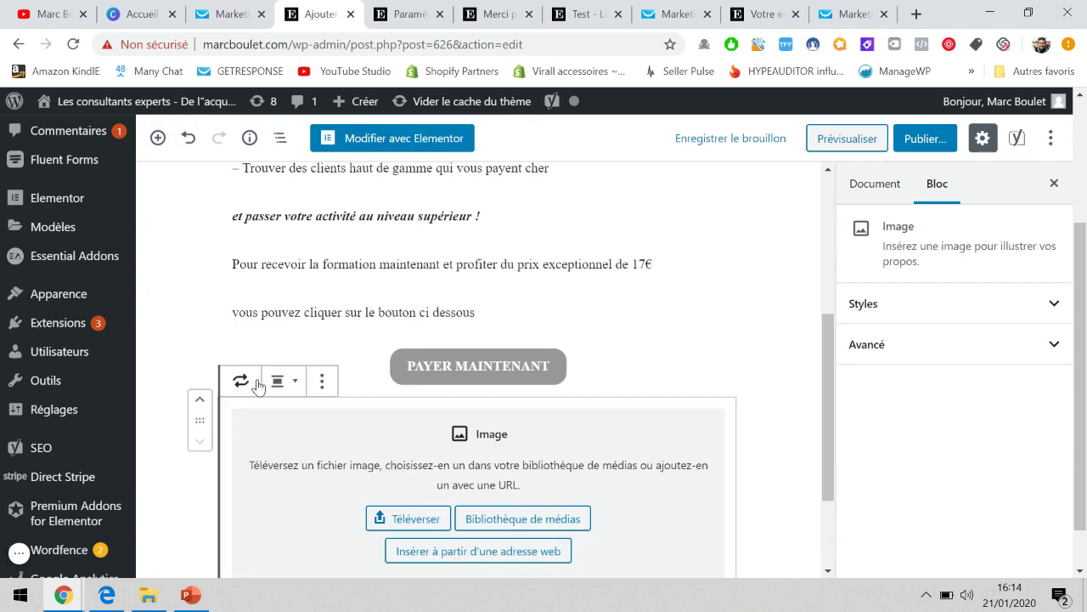
left_click(515, 465)
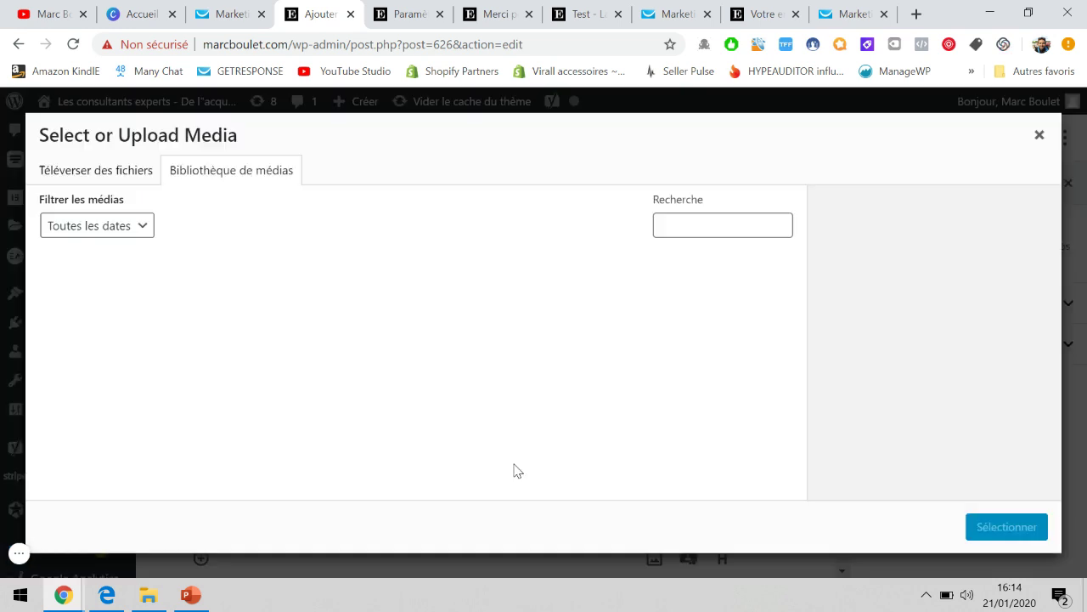
left_click(94, 297)
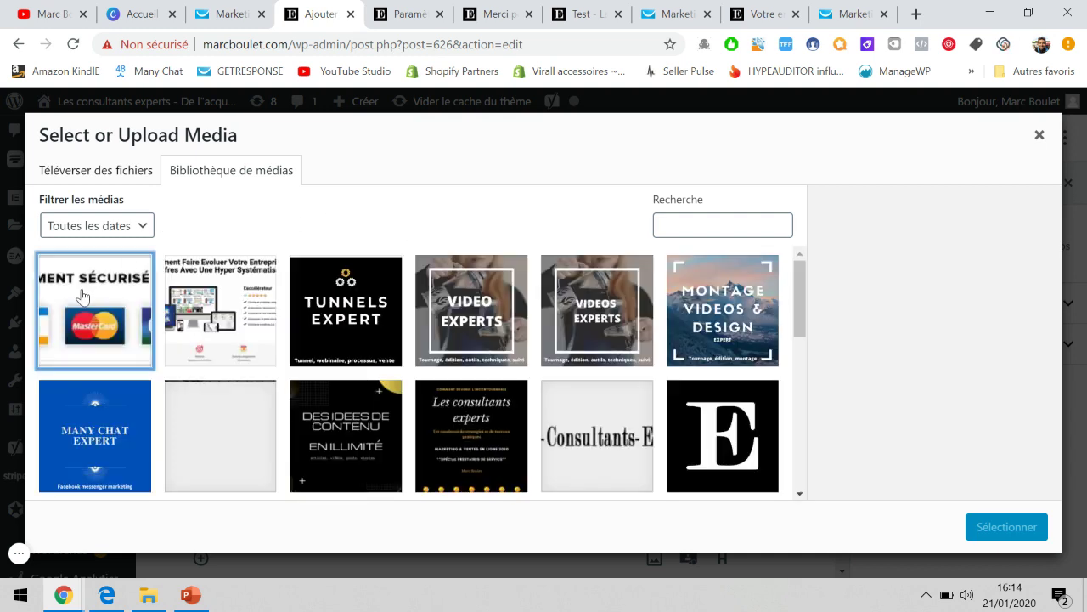
left_click(994, 526)
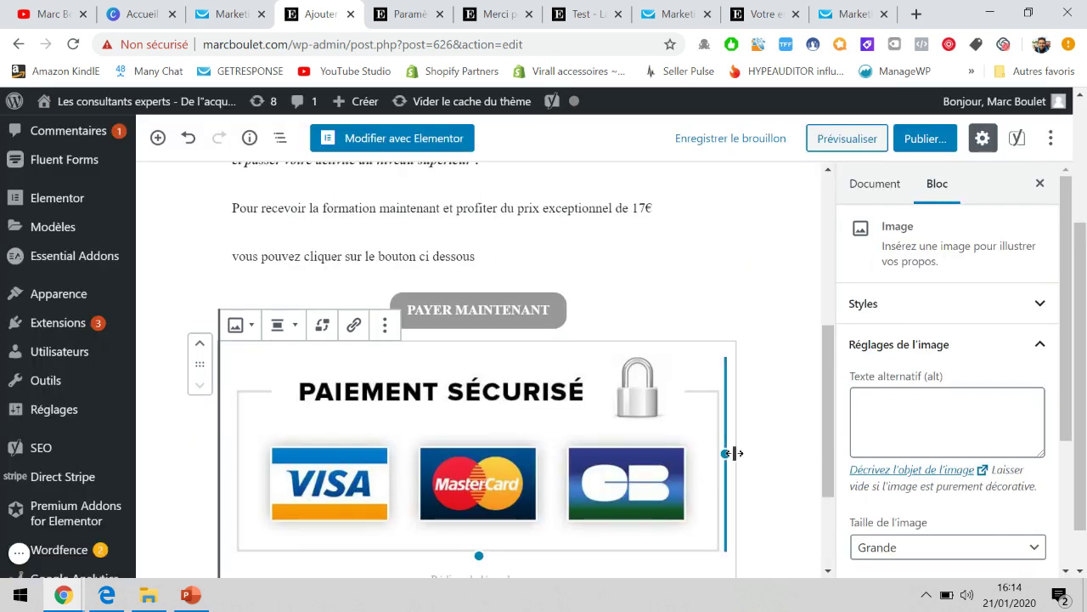
Shrink the secure-payment badge to a small size and centre it.
left_click_drag(725, 454, 410, 461)
left_click(385, 325)
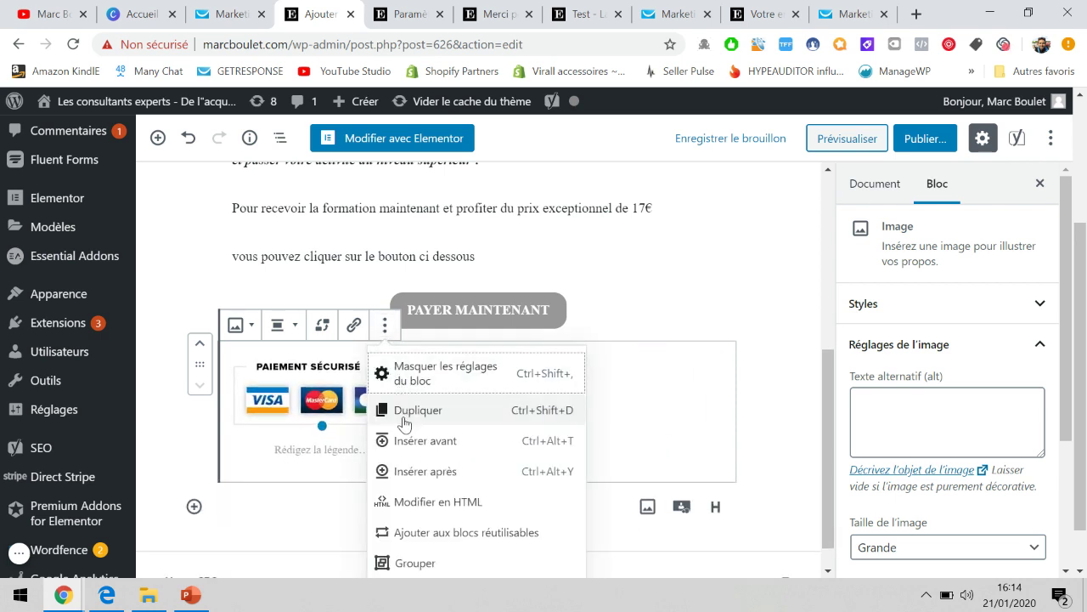
left_click(298, 326)
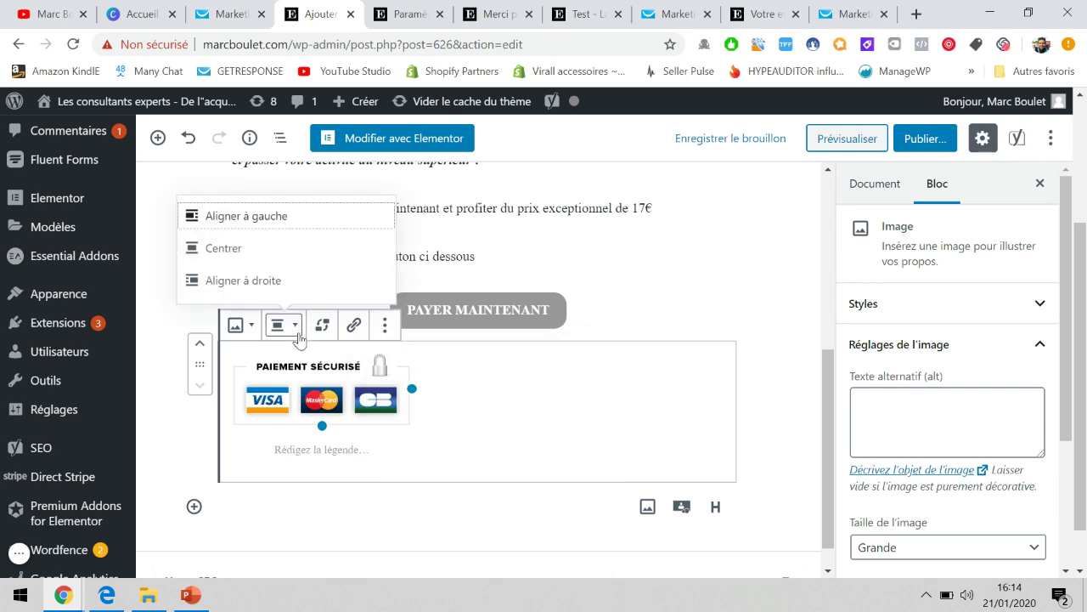
left_click(266, 246)
Check the centred badge beneath the PAYER MAINTENANT button in the editor.
left_click(751, 313)
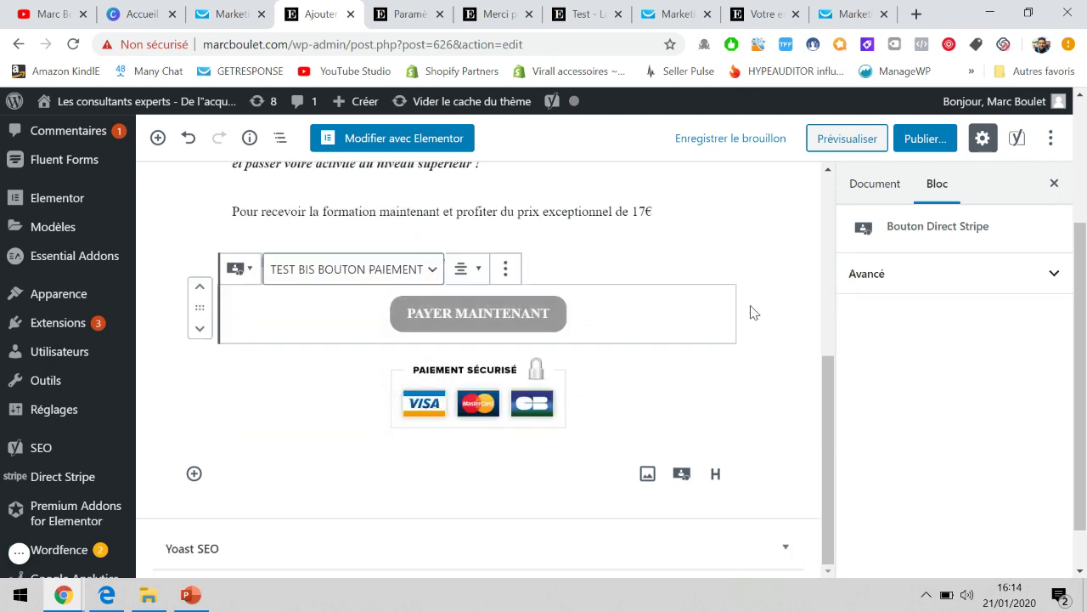
scroll(751, 313, "up", 4)
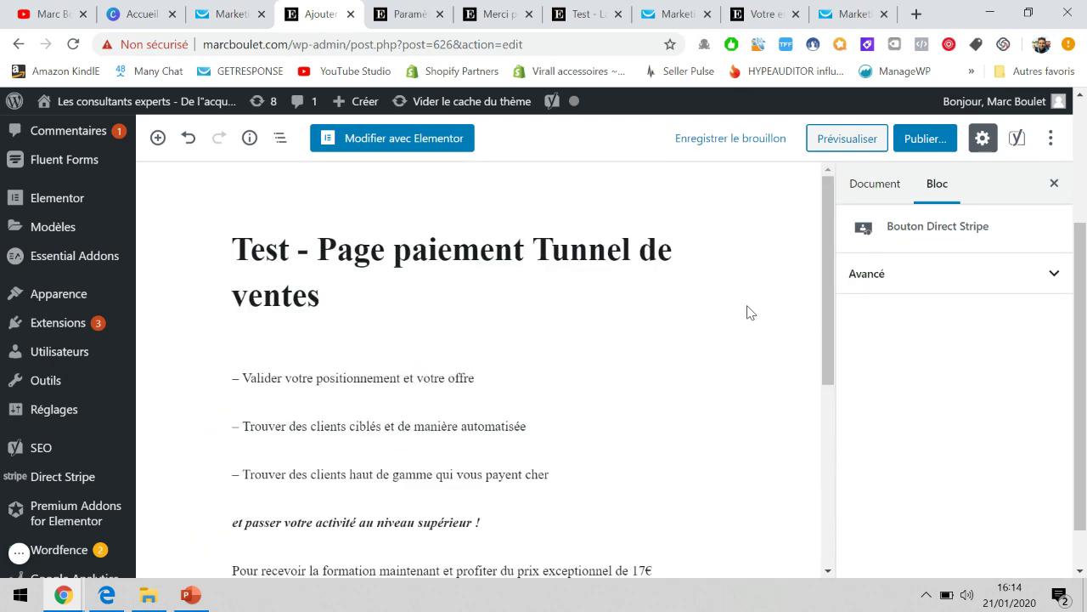
scroll(751, 312, "down", 4)
left_click(19, 553)
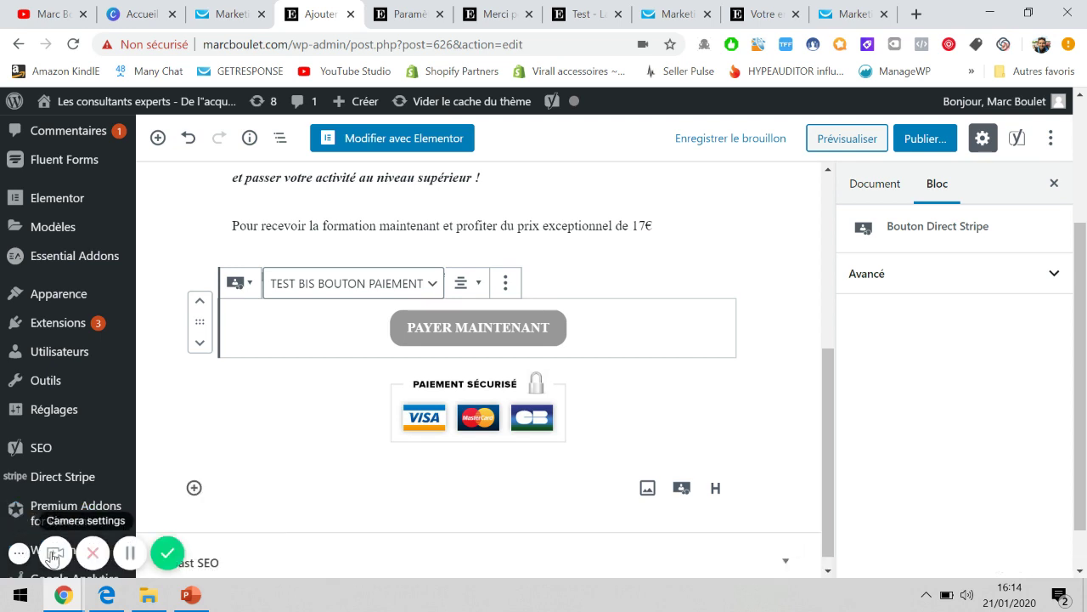
left_click(54, 554)
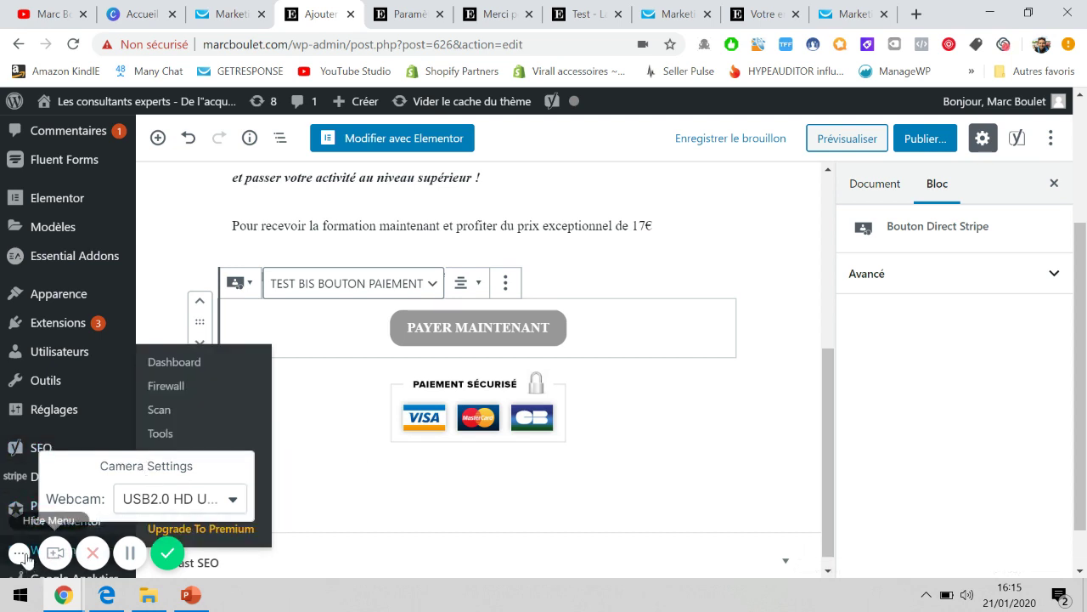
left_click(19, 553)
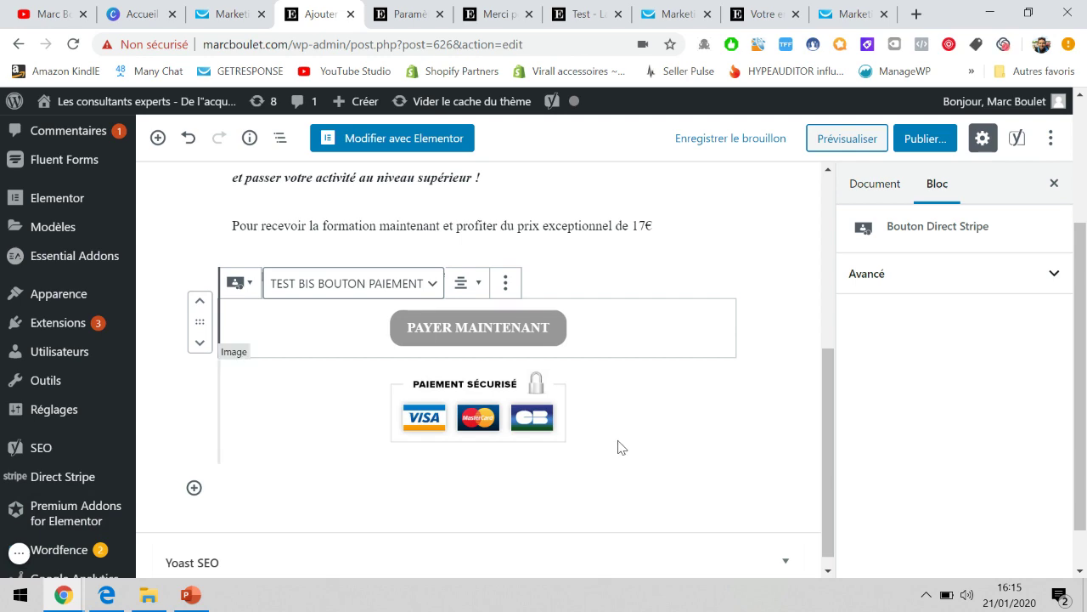
scroll(619, 447, "up", 4)
scroll(619, 439, "down", 3)
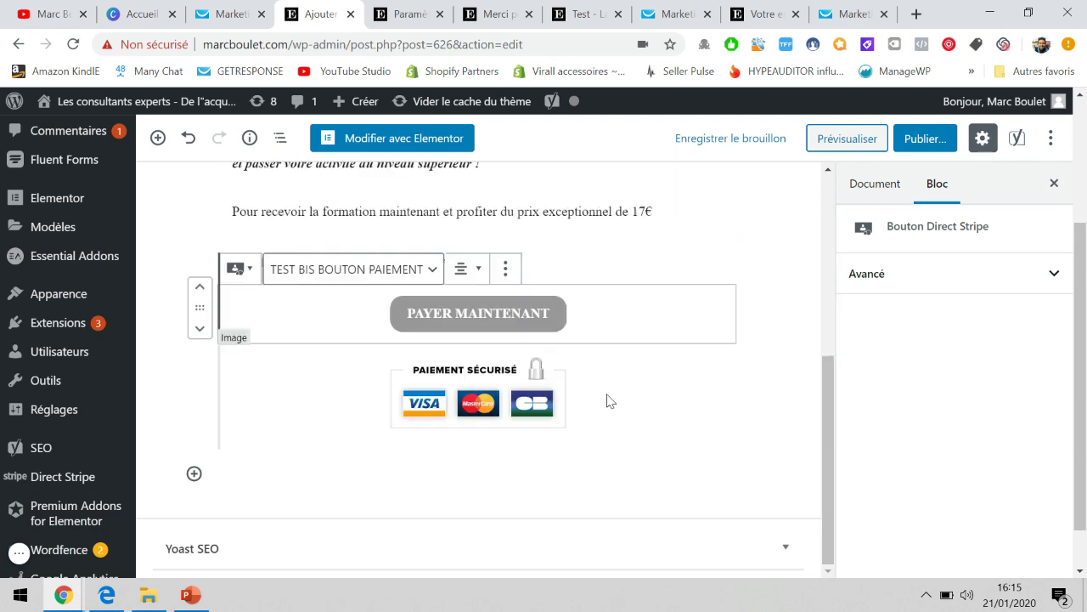
scroll(752, 395, "up", 5)
scroll(752, 396, "down", 5)
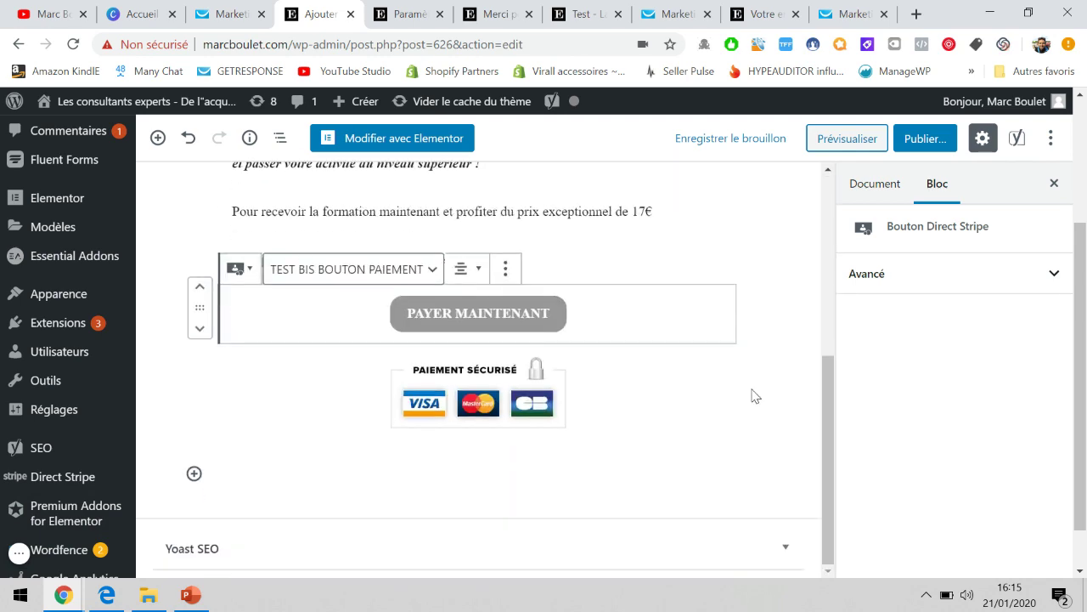
scroll(752, 395, "up", 3)
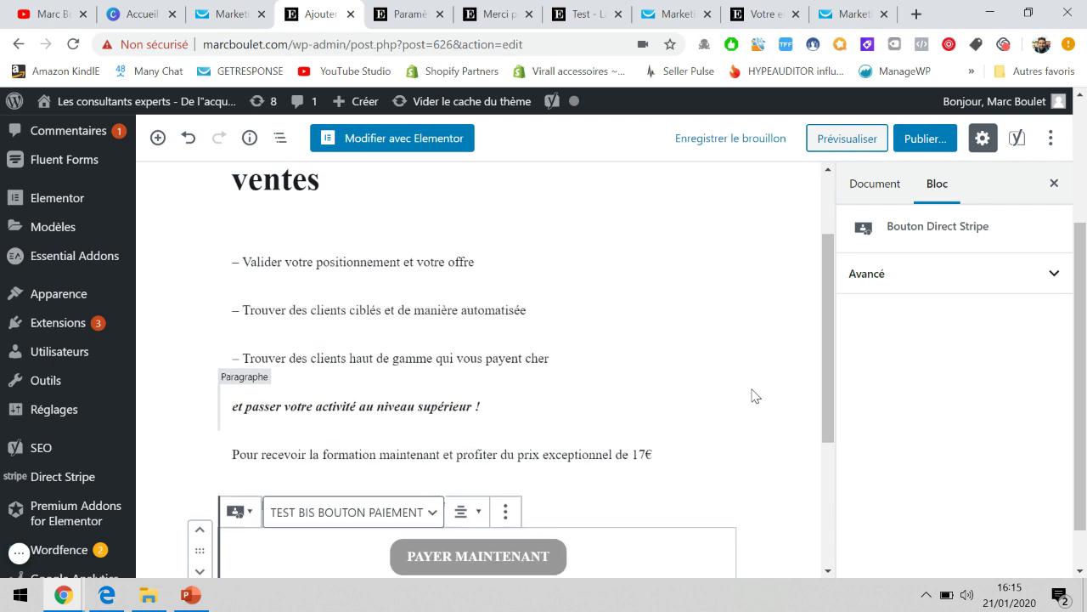
Preview the payment page and scroll down to the PAYER MAINTENANT button and badge.
left_click(856, 135)
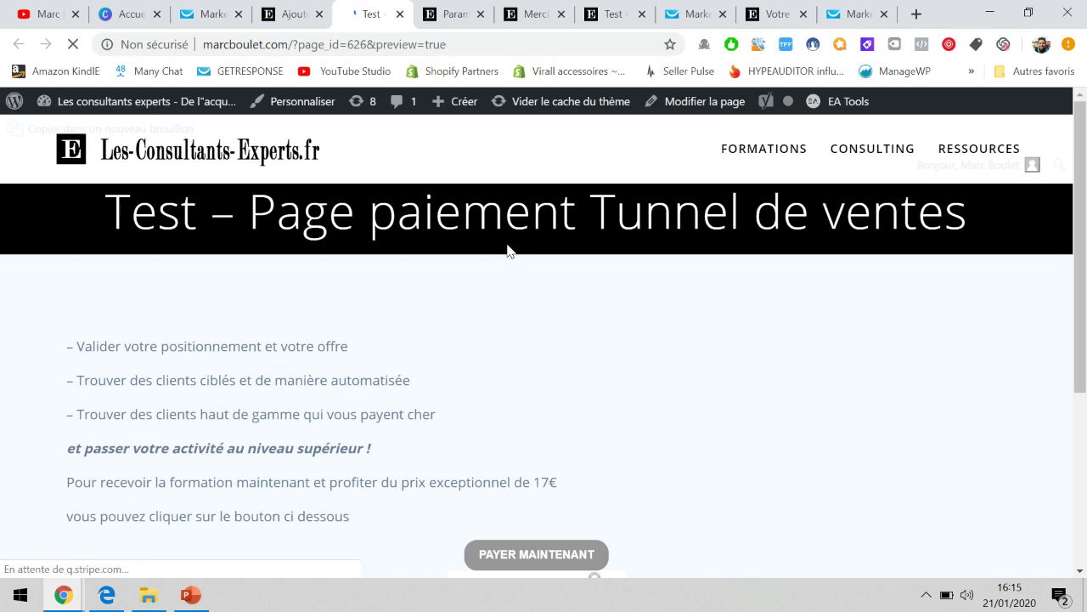
scroll(393, 264, "down", 3)
scroll(395, 269, "up", 2)
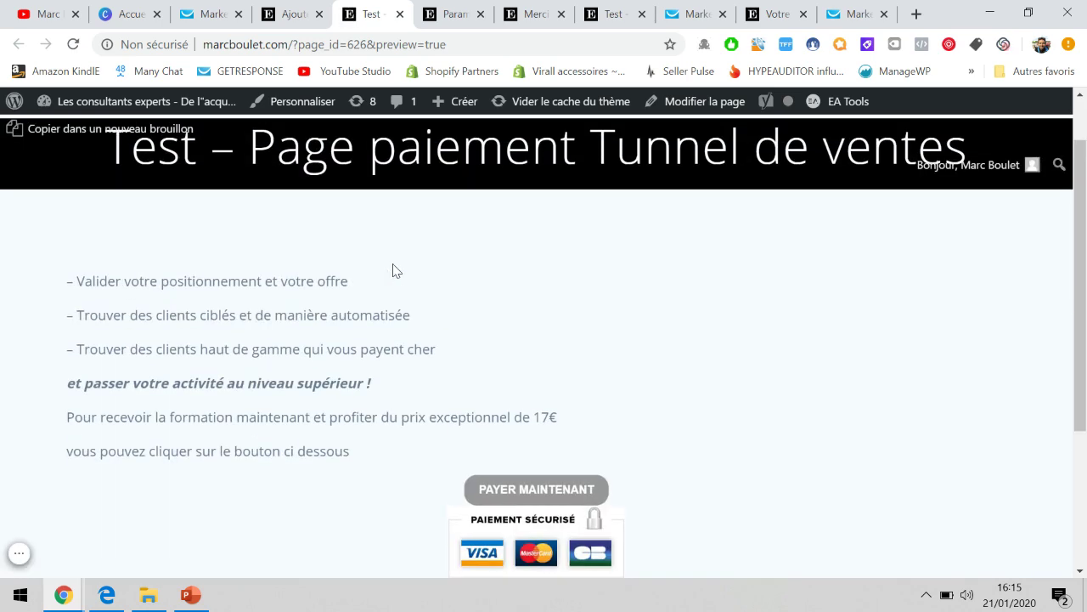
scroll(510, 321, "down", 1)
scroll(507, 318, "up", 1)
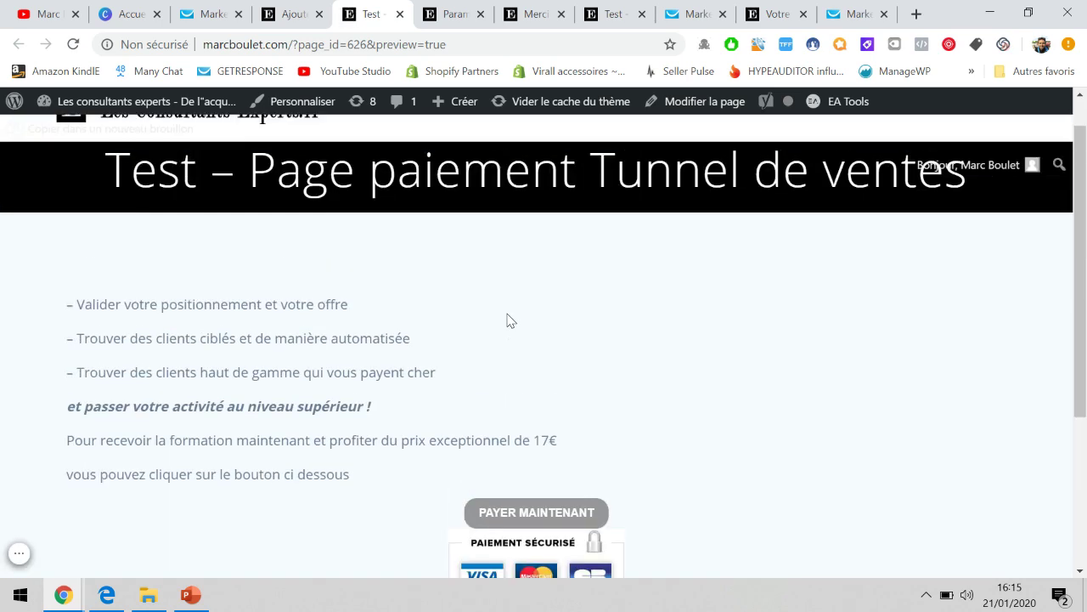
scroll(400, 320, "down", 3)
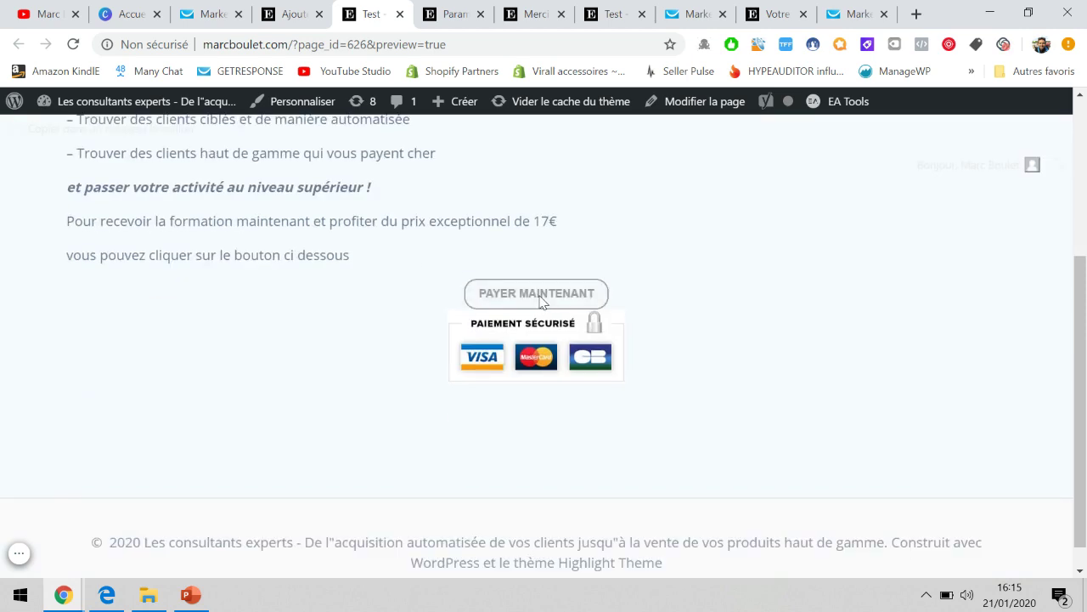
left_click(542, 299)
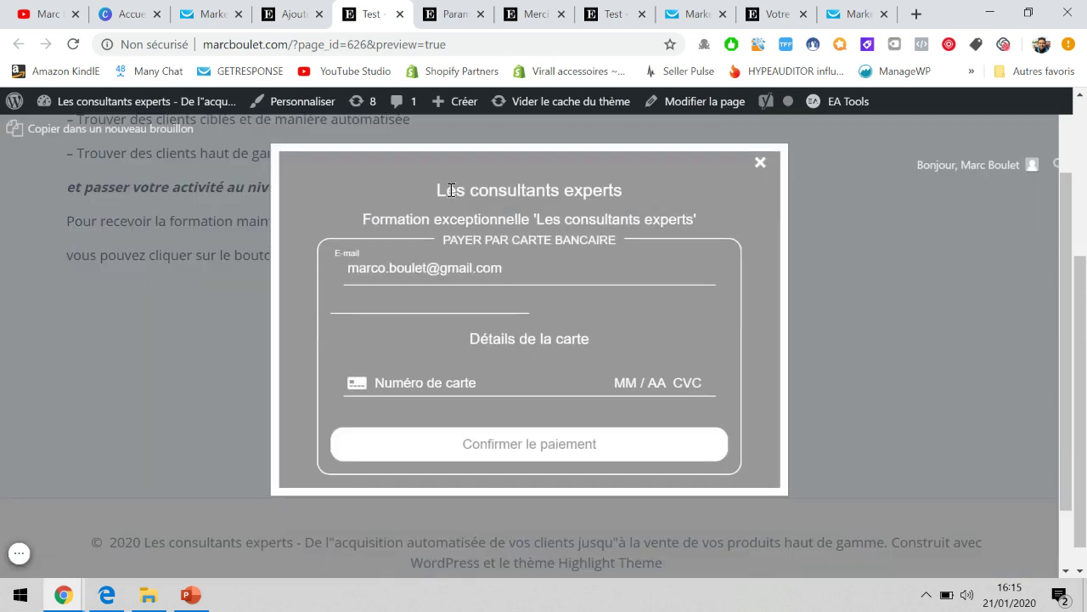
Try the checkout popup's card number, expiry and CVC fields, then return to button settings.
left_click_drag(434, 190, 643, 205)
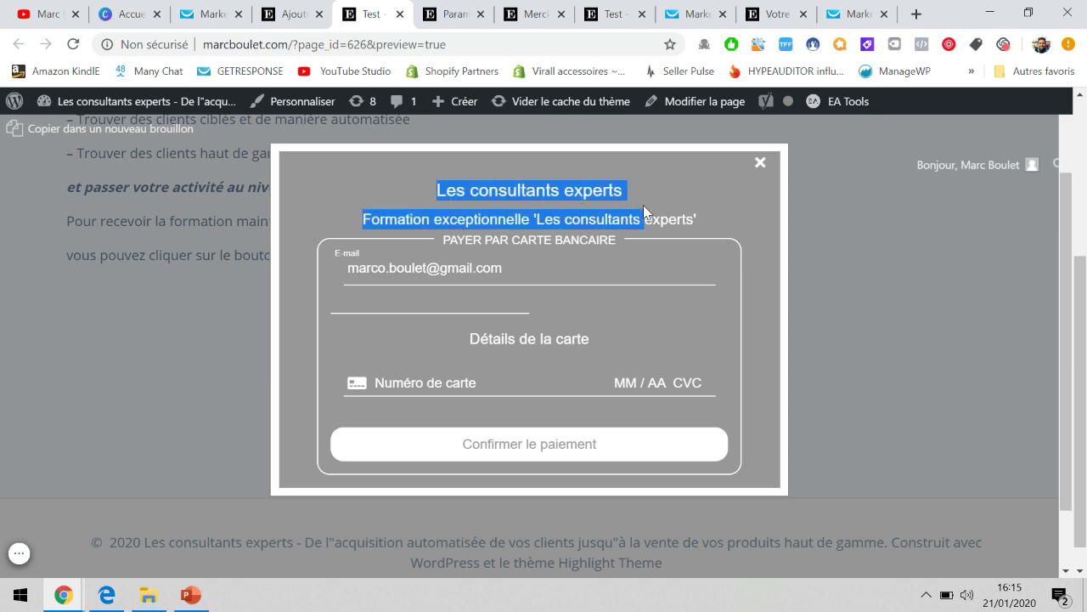
left_click(643, 205)
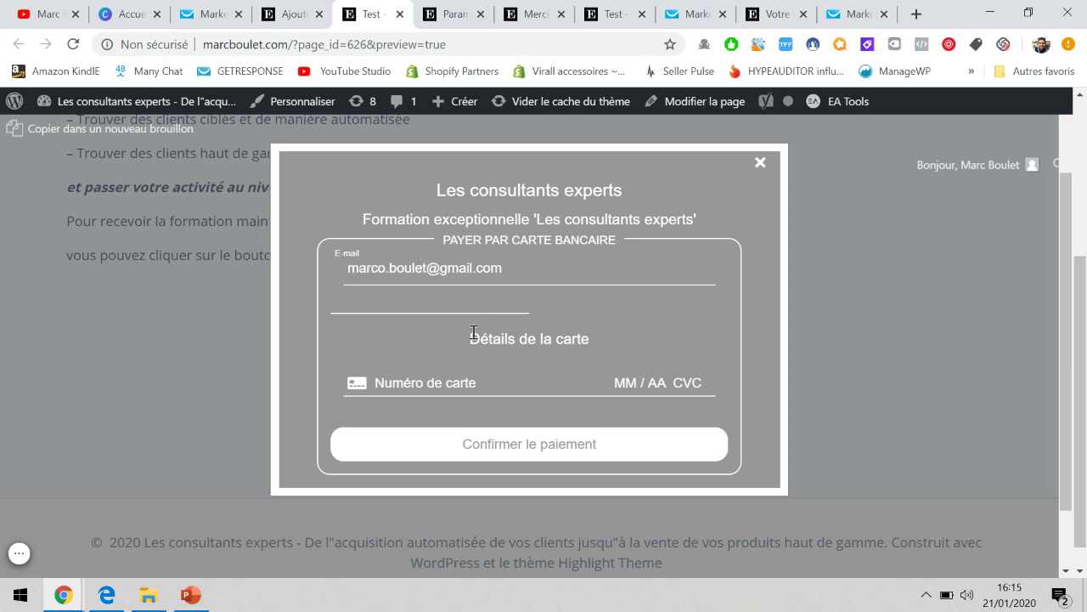
left_click(445, 381)
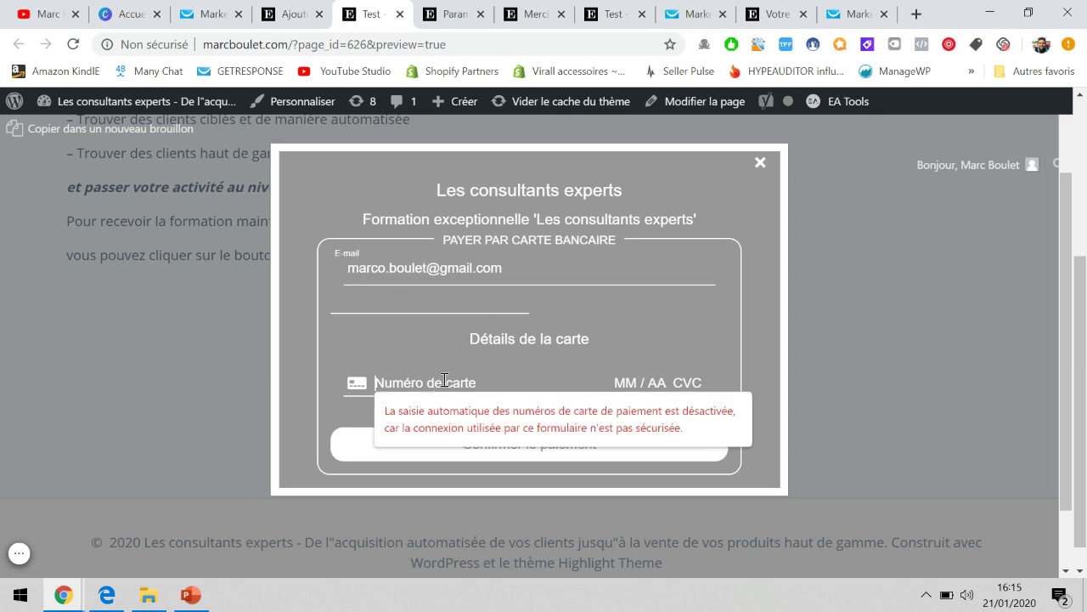
left_click(613, 381)
left_click(678, 380)
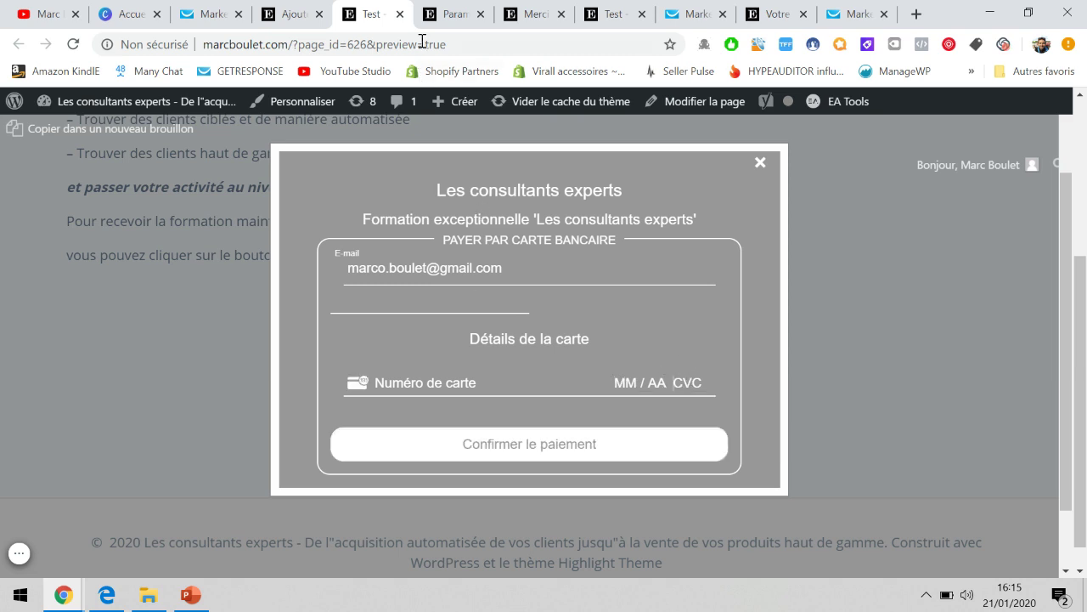
left_click(451, 13)
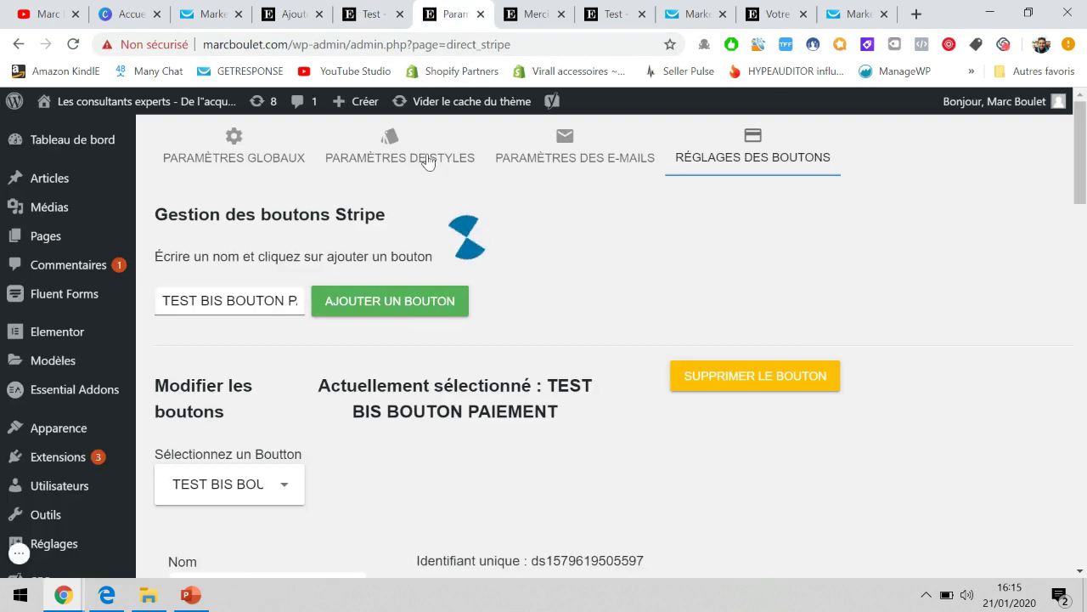
Set the Direct Stripe Couleur principale to green #0d9930 in Paramètres de styles.
scroll(66, 314, "down", 3)
scroll(395, 329, "up", 3)
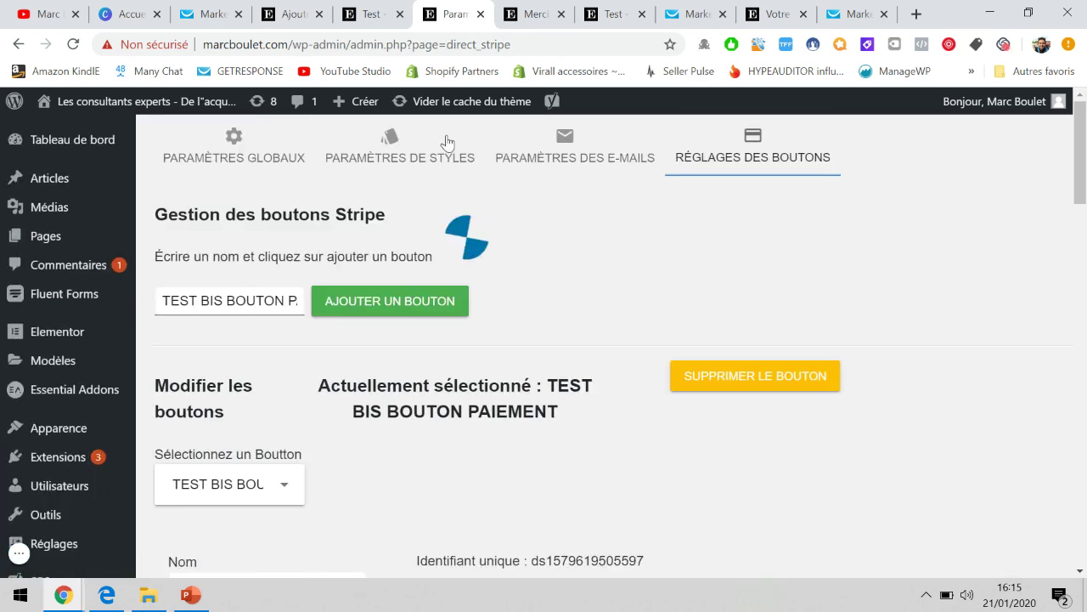
left_click(412, 149)
scroll(419, 317, "down", 1)
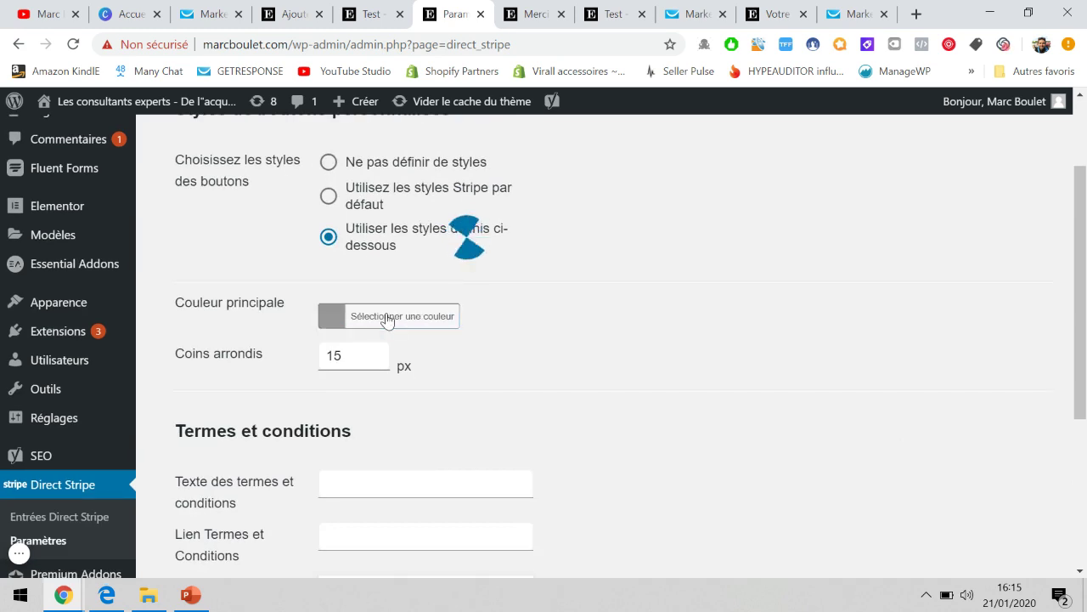
left_click(390, 316)
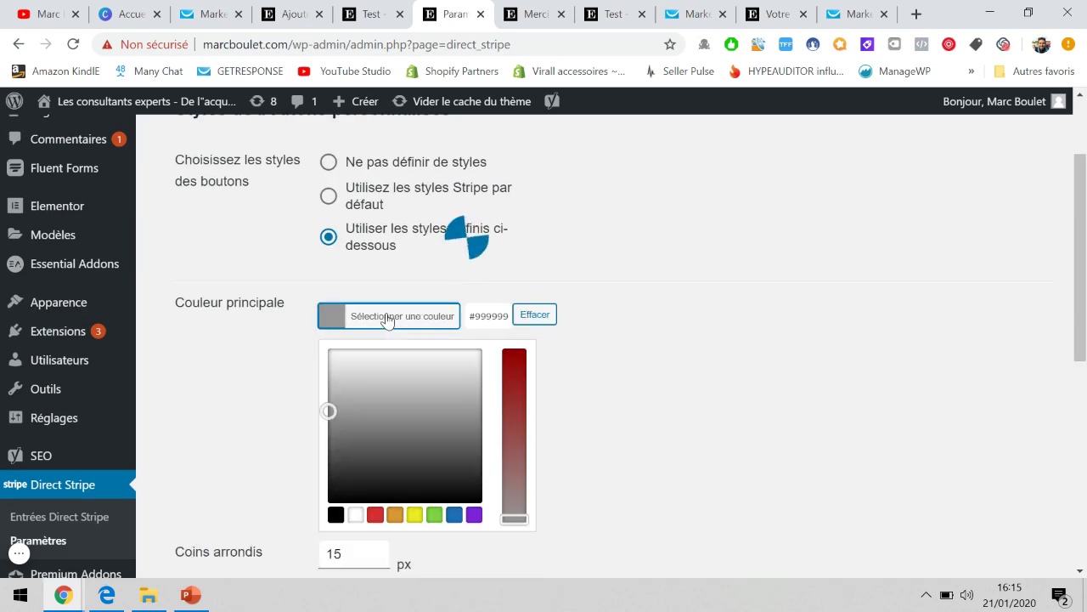
left_click(433, 515)
left_click_drag(371, 375, 386, 404)
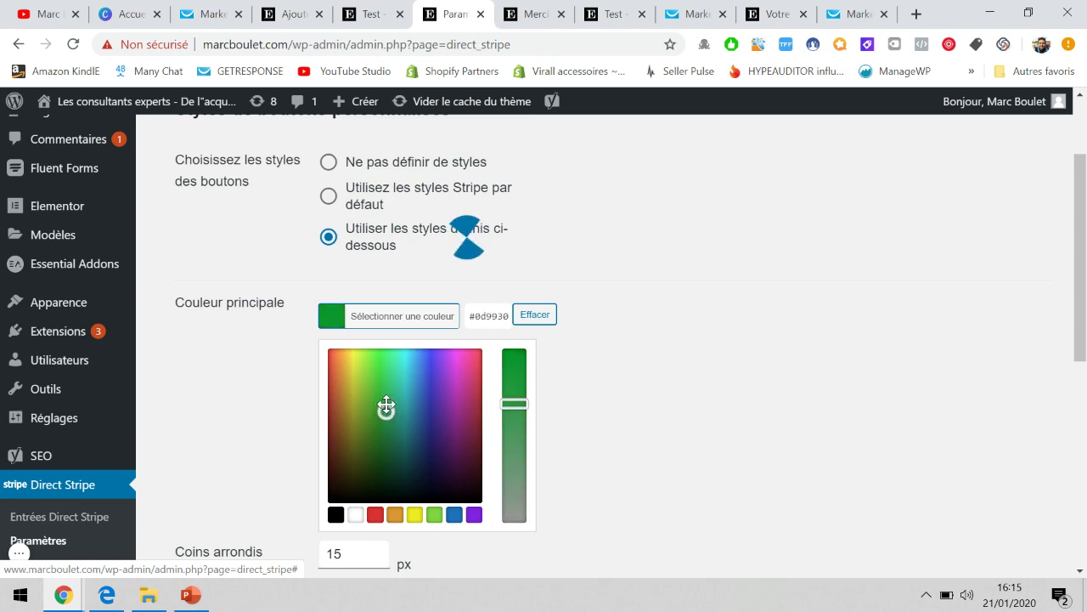
left_click(615, 432)
scroll(614, 317, "up", 3)
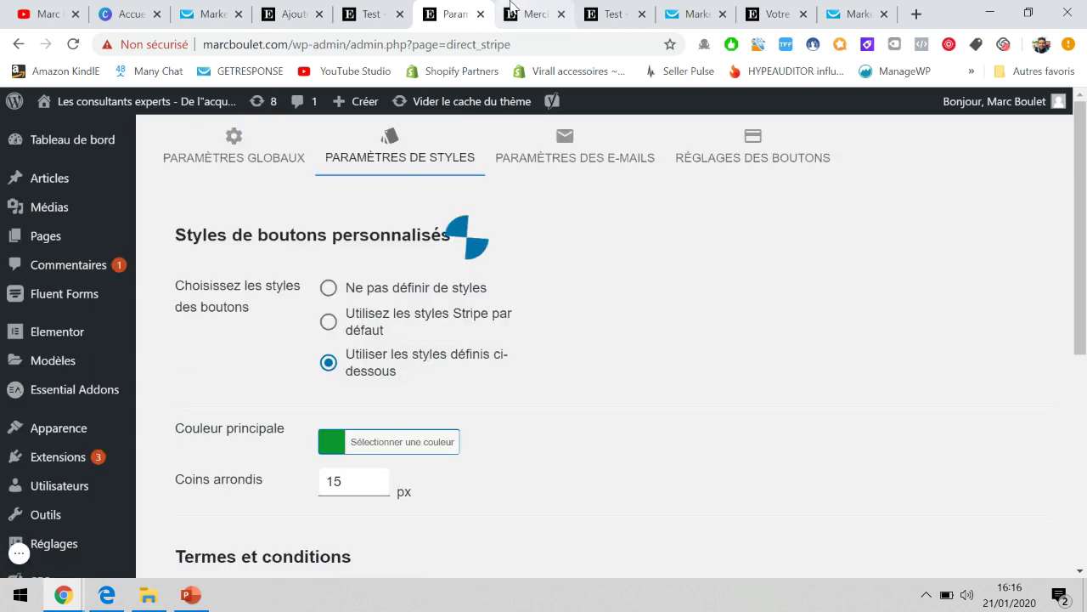
left_click(511, 10)
left_click(371, 14)
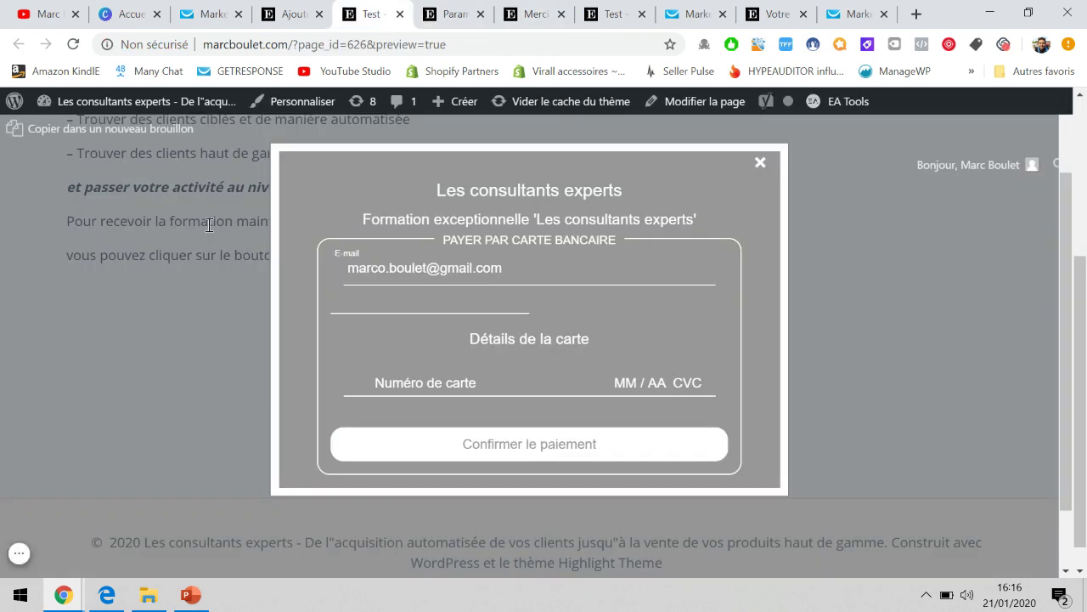
Reload the test page and confirm the PAYER MAINTENANT checkout popup now appears green.
left_click(208, 225)
left_click(73, 45)
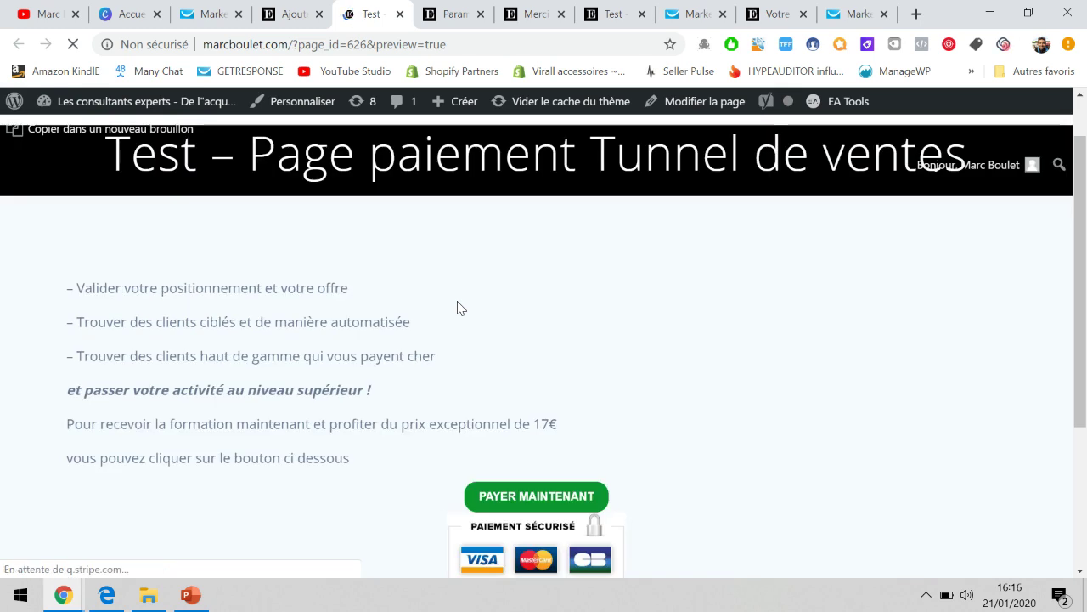
scroll(458, 306, "down", 2)
left_click(526, 371)
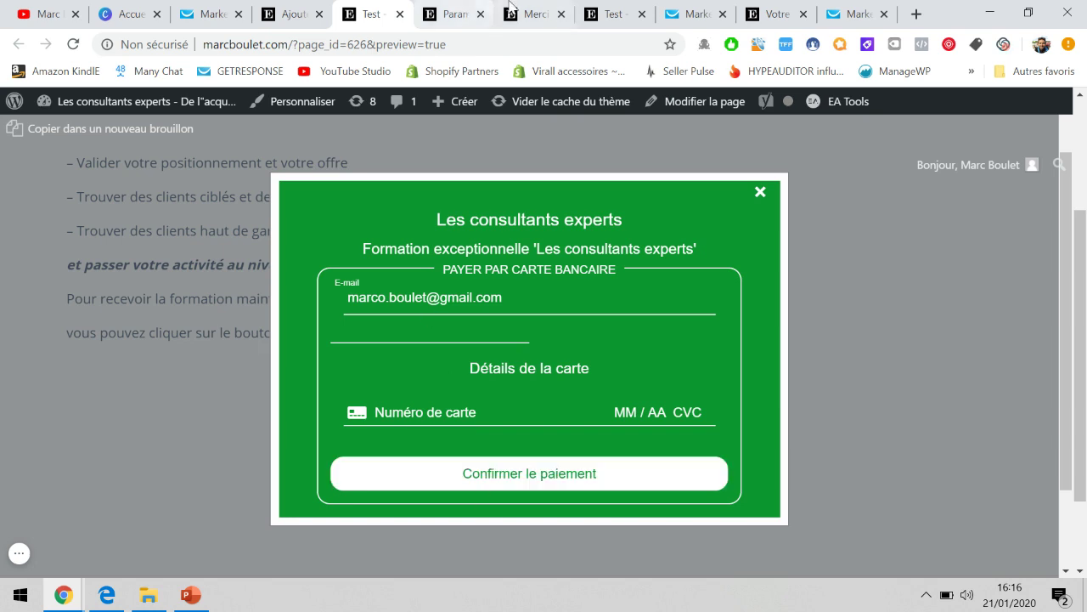
left_click(535, 14)
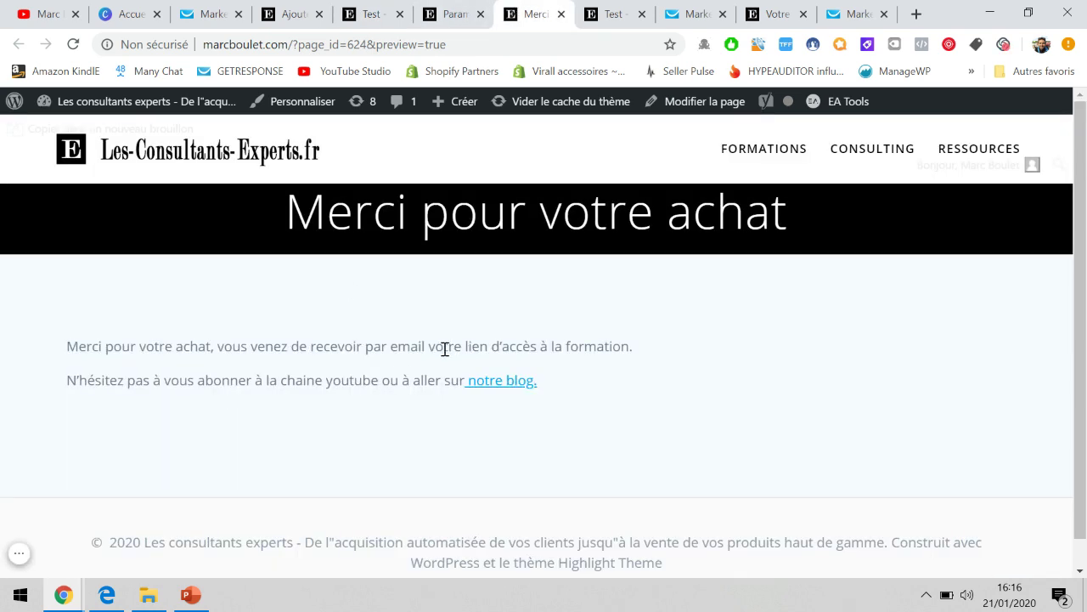
left_click(190, 595)
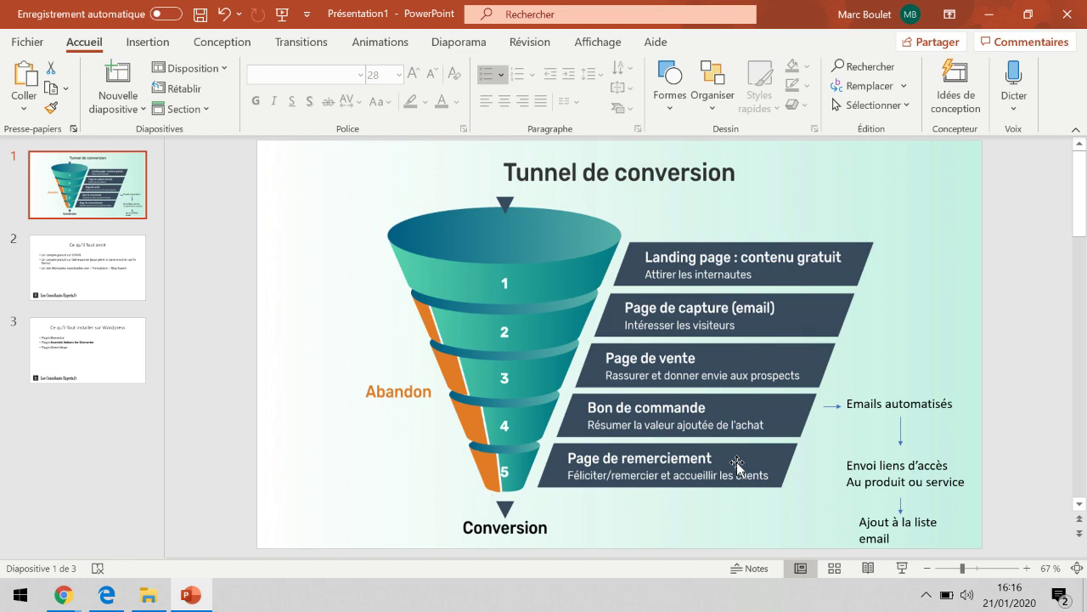
mouse_move(64, 595)
left_click(89, 514)
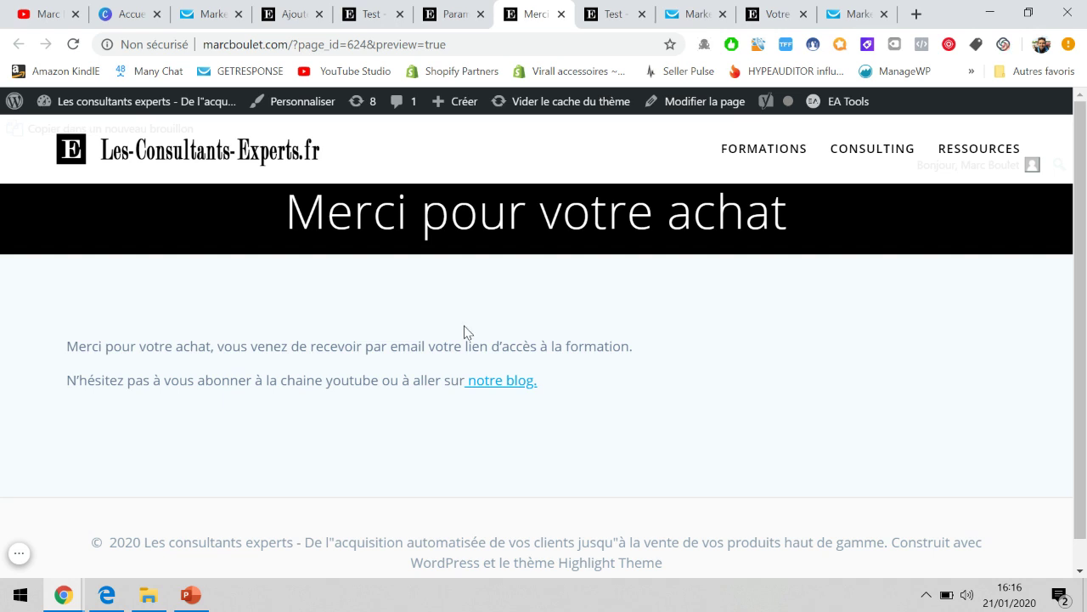
Cycle through the settings, thank-you and test tabs, checking the green checkout popup.
left_click(483, 6)
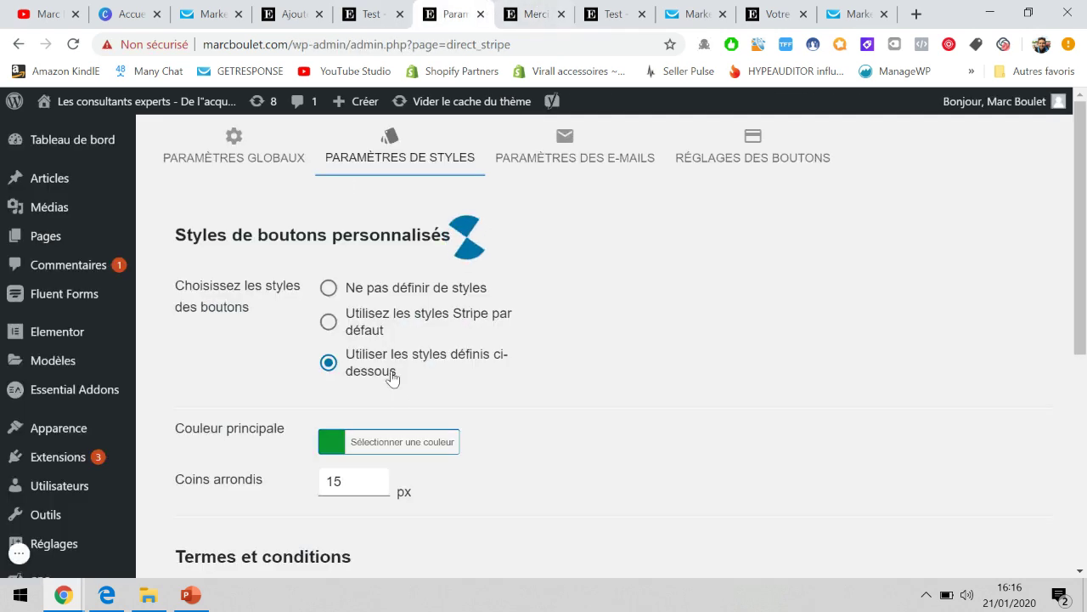
left_click(536, 13)
left_click(451, 14)
left_click(374, 14)
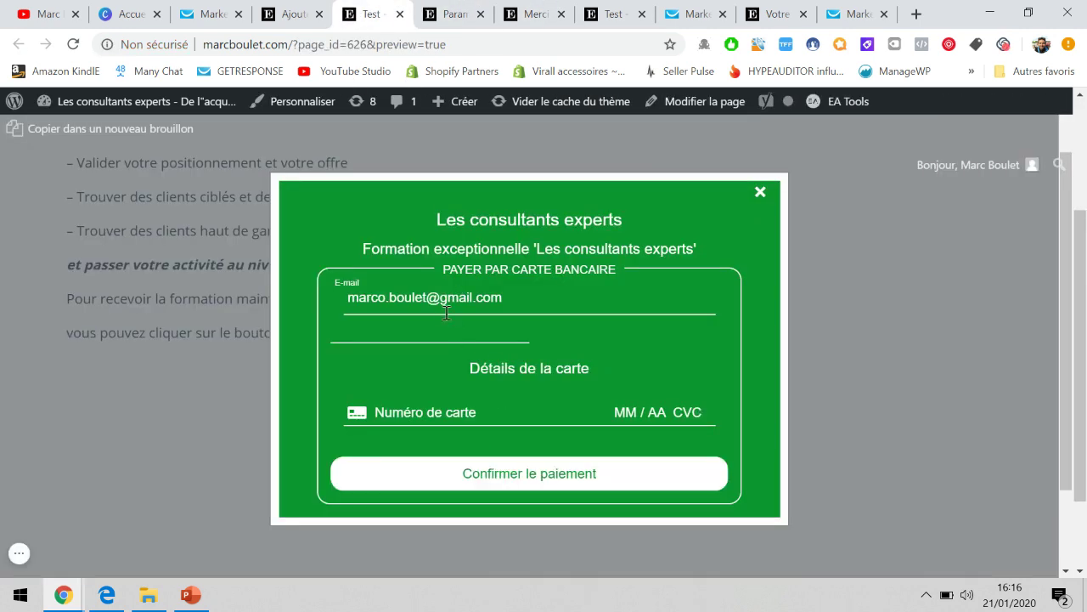
left_click(446, 293)
left_click(883, 354)
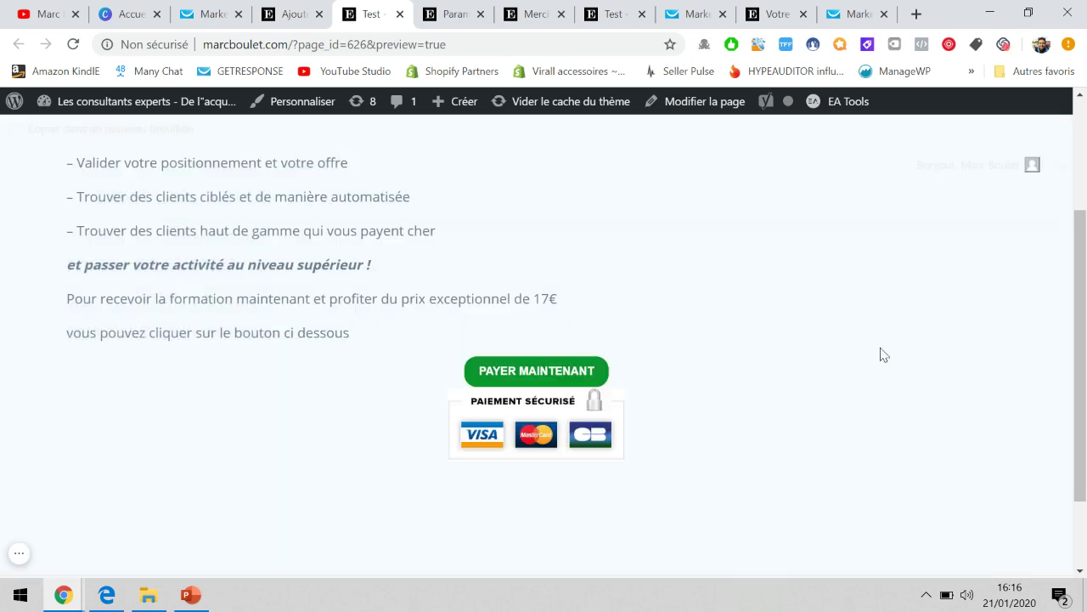
Check the GetResponse contact lists and post editor, then show the Tunnel de conversion slide.
left_click(690, 7)
left_click(858, 12)
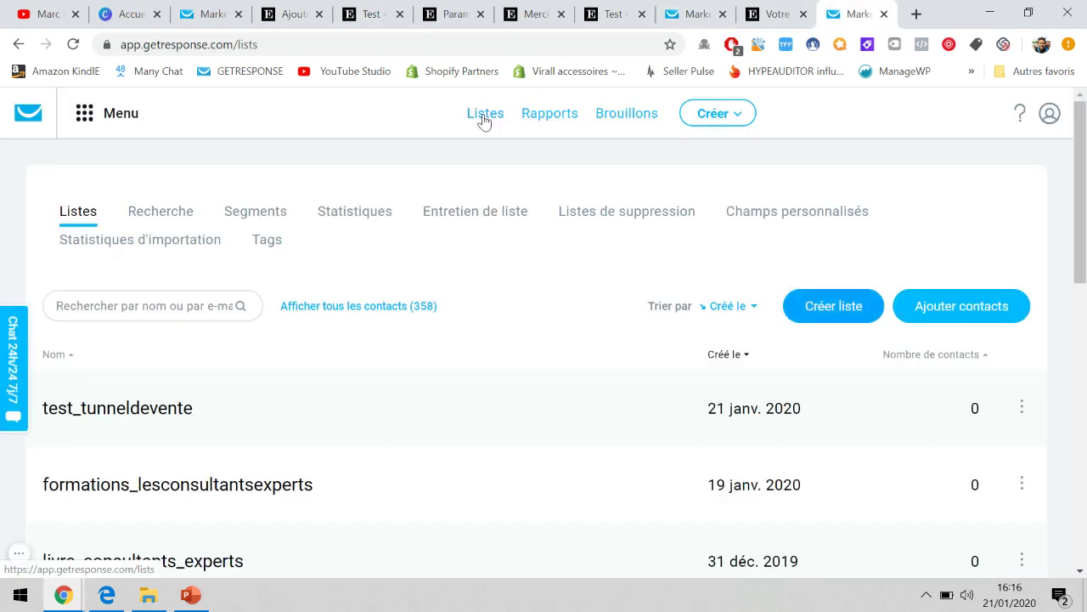
left_click(471, 13)
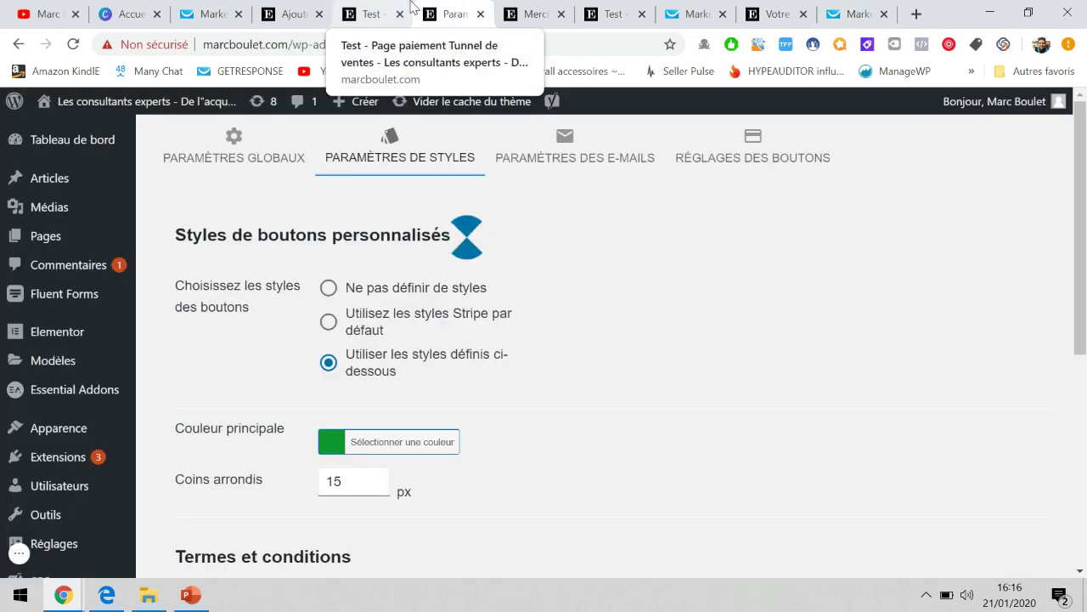
left_click(272, 14)
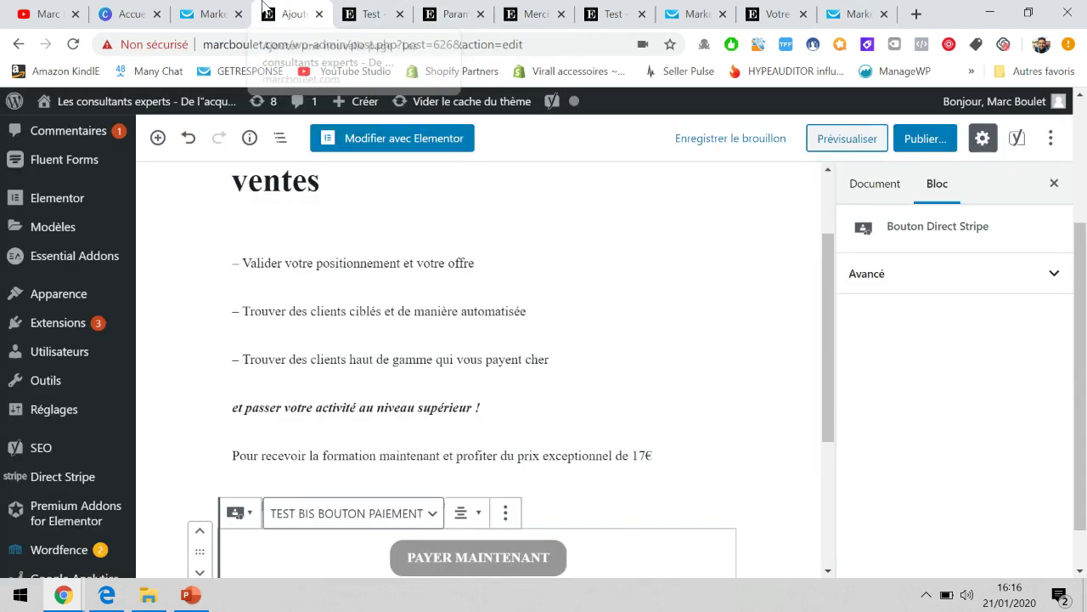
left_click(191, 595)
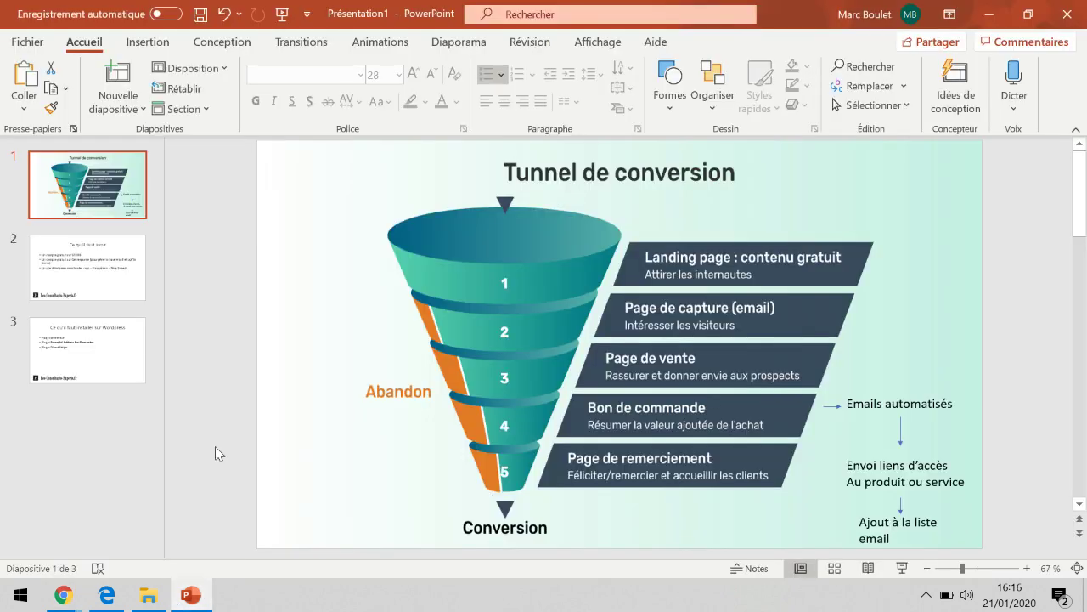
scroll(470, 392, "down", 2)
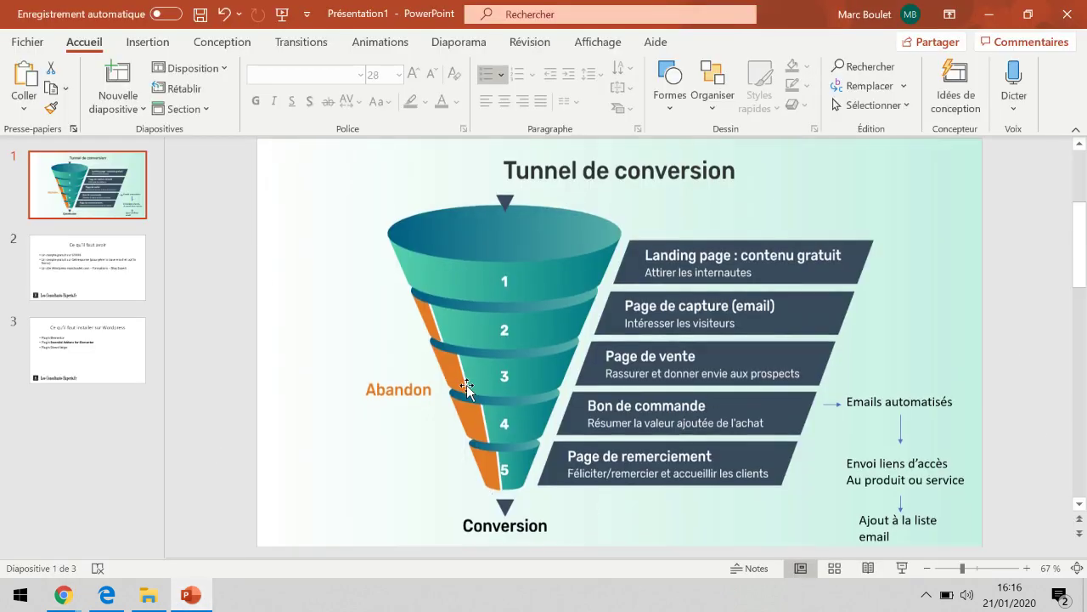
scroll(470, 391, "up", 2)
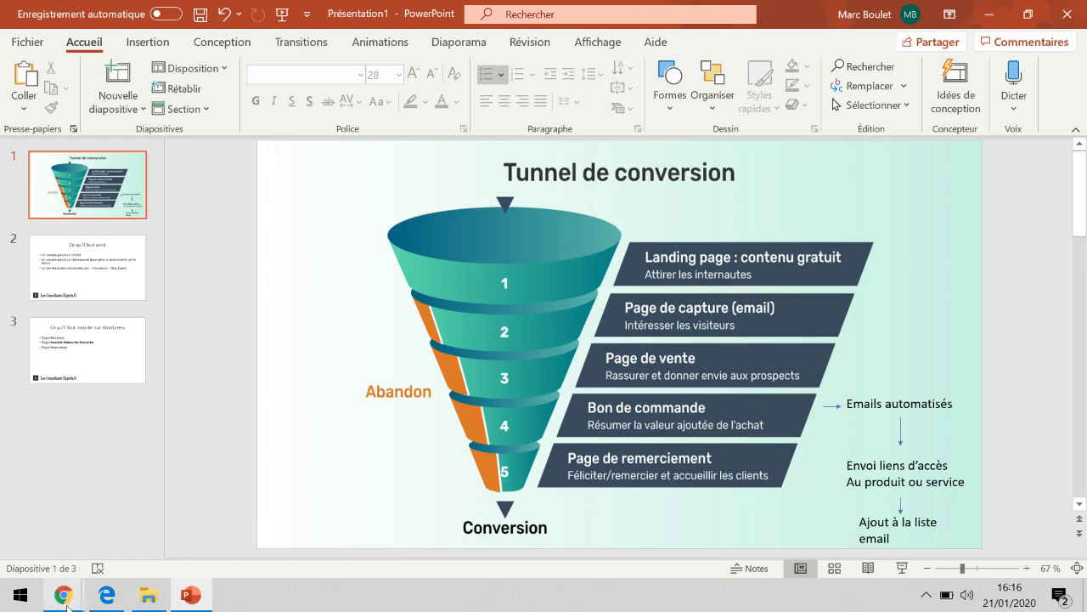
Return to the 'Test - Page paiement Tunnel de ventes' editor and scroll to the PAYER MAINTENANT block.
mouse_move(66, 590)
left_click(66, 567)
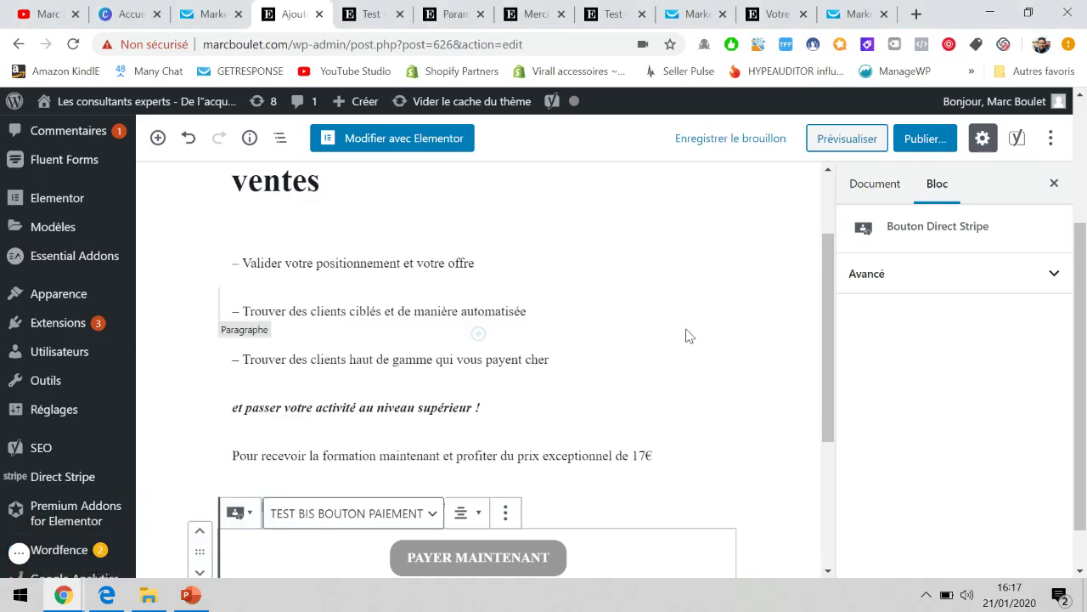
scroll(687, 336, "down", 4)
scroll(685, 335, "up", 4)
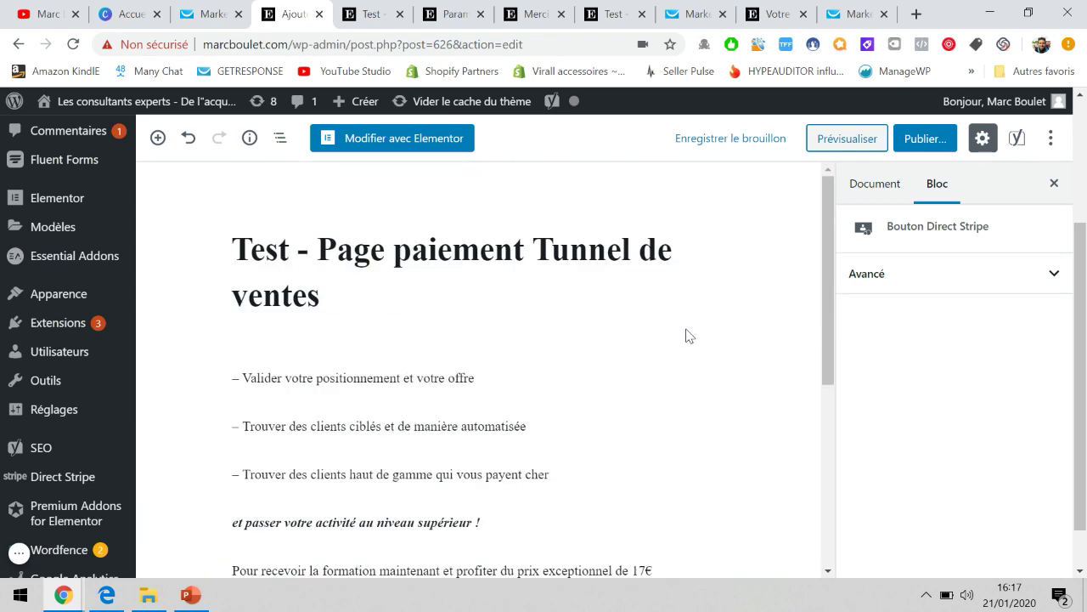
scroll(726, 400, "down", 4)
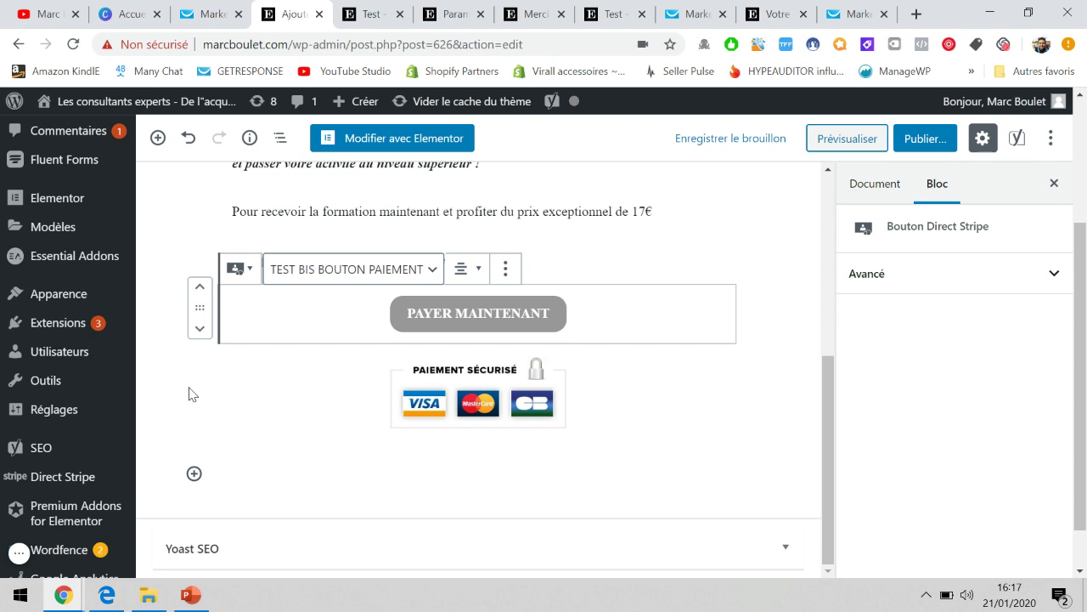
left_click(19, 554)
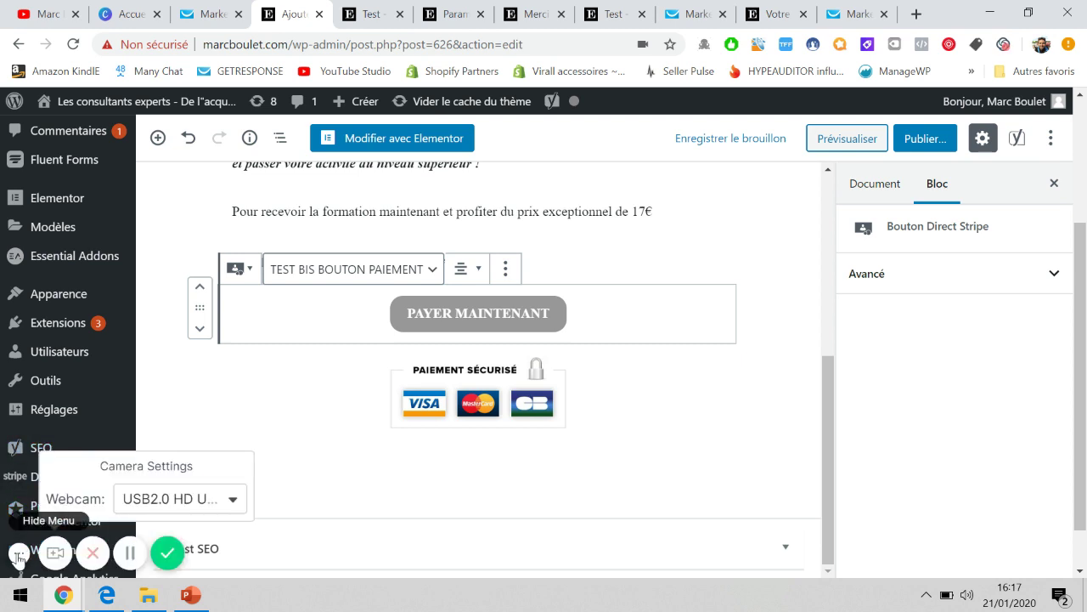